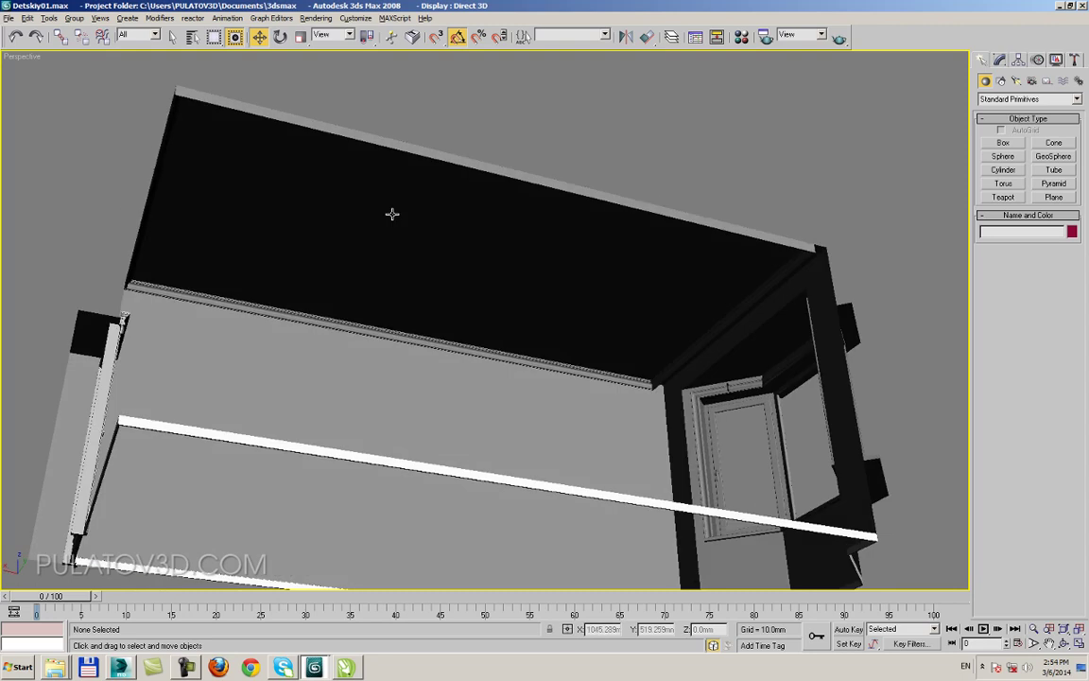
Step: Examine the room's ceiling and the cornice around its perimeter from below and from several angles
{"action": "scroll", "coordinate": [426, 244], "scroll_direction": "up", "scroll_amount": 3}
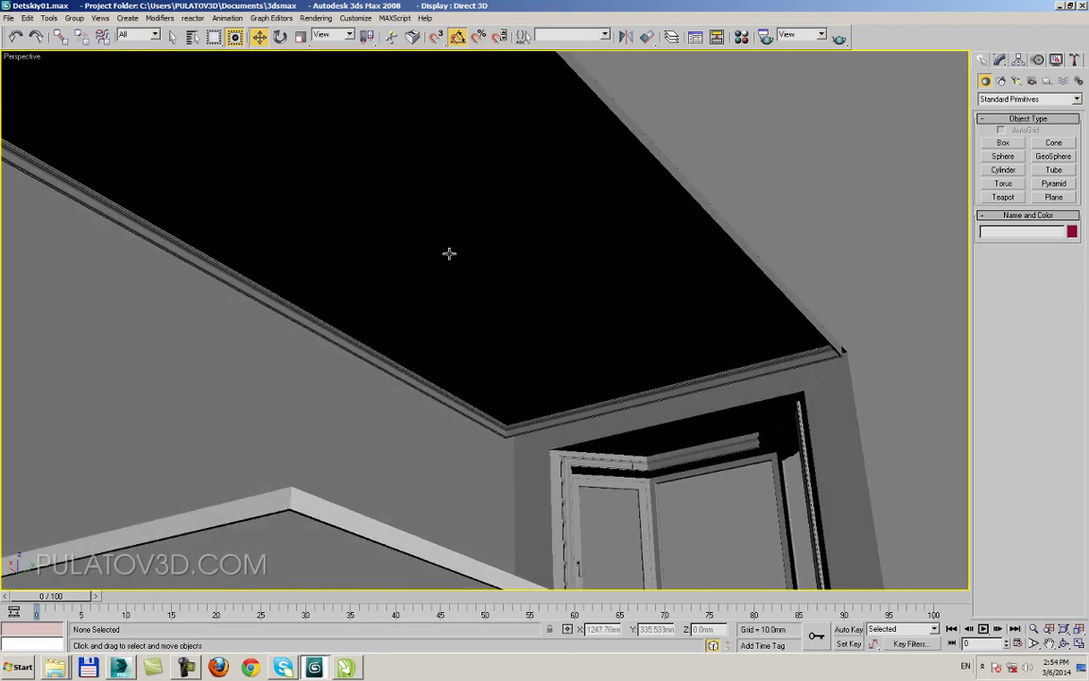
{"action": "left_click_drag", "start_coordinate": [474, 301], "coordinate": [289, 54]}
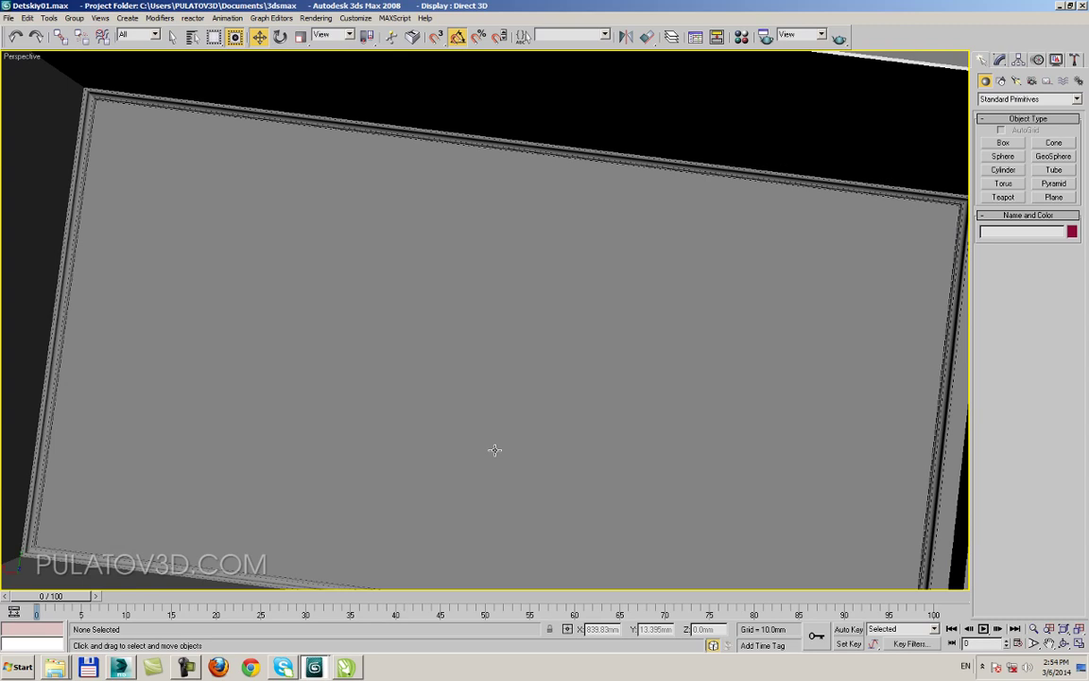
{"action": "left_click_drag", "start_coordinate": [494, 450], "coordinate": [429, 340]}
{"action": "left_click_drag", "start_coordinate": [505, 411], "coordinate": [538, 443]}
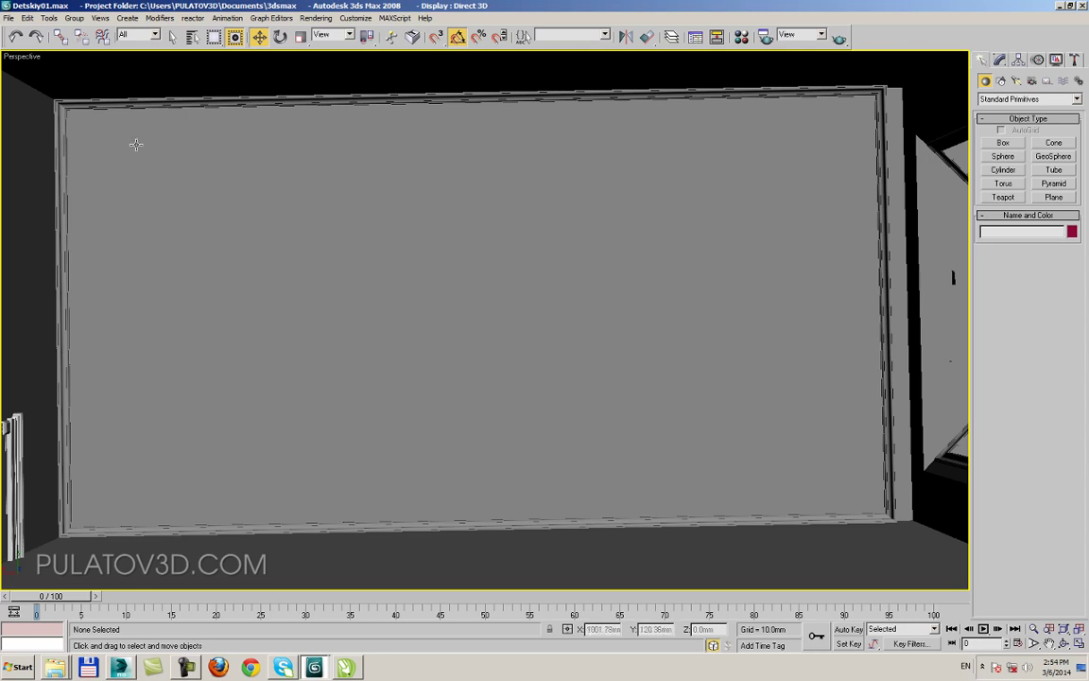
{"action": "left_click_drag", "start_coordinate": [760, 321], "coordinate": [831, 380]}
{"action": "scroll", "coordinate": [638, 338], "scroll_direction": "down", "scroll_amount": 5}
{"action": "left_click_drag", "start_coordinate": [639, 338], "coordinate": [533, 262]}
{"action": "scroll", "coordinate": [605, 298], "scroll_direction": "up", "scroll_amount": 3}
{"action": "left_click_drag", "start_coordinate": [605, 298], "coordinate": [418, 379]}
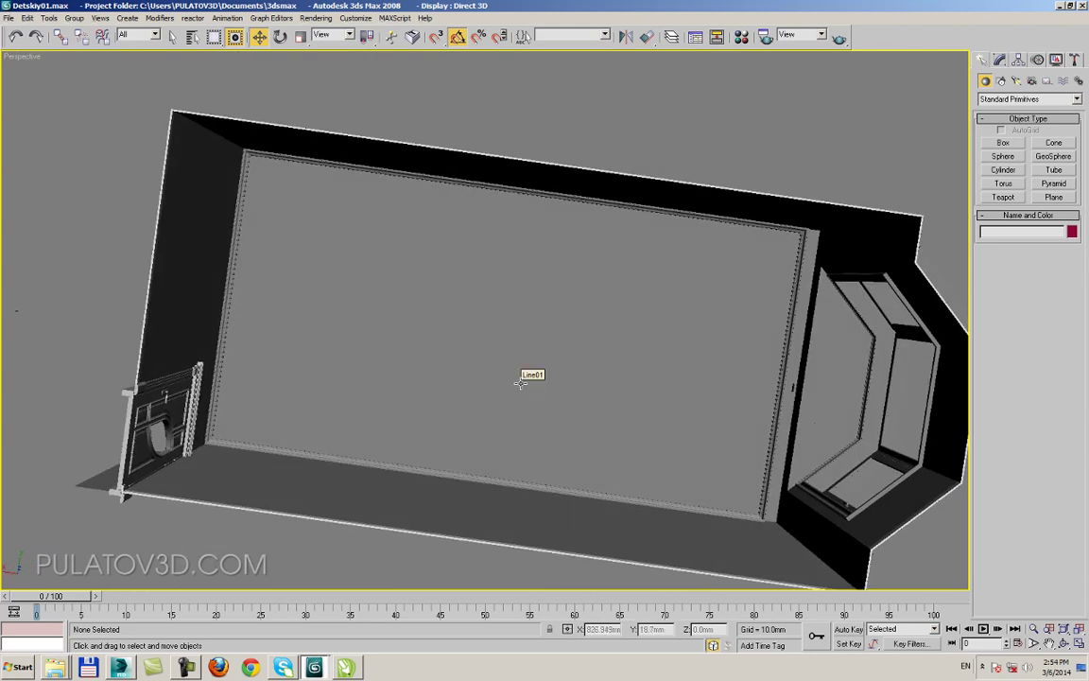
{"action": "left_click_drag", "start_coordinate": [519, 374], "coordinate": [397, 415]}
{"action": "scroll", "coordinate": [488, 362], "scroll_direction": "up", "scroll_amount": 3}
Step: Open the render Holl_View01 from the render project's New folder in the ACDSee viewer
{"action": "left_click", "coordinate": [54, 666]}
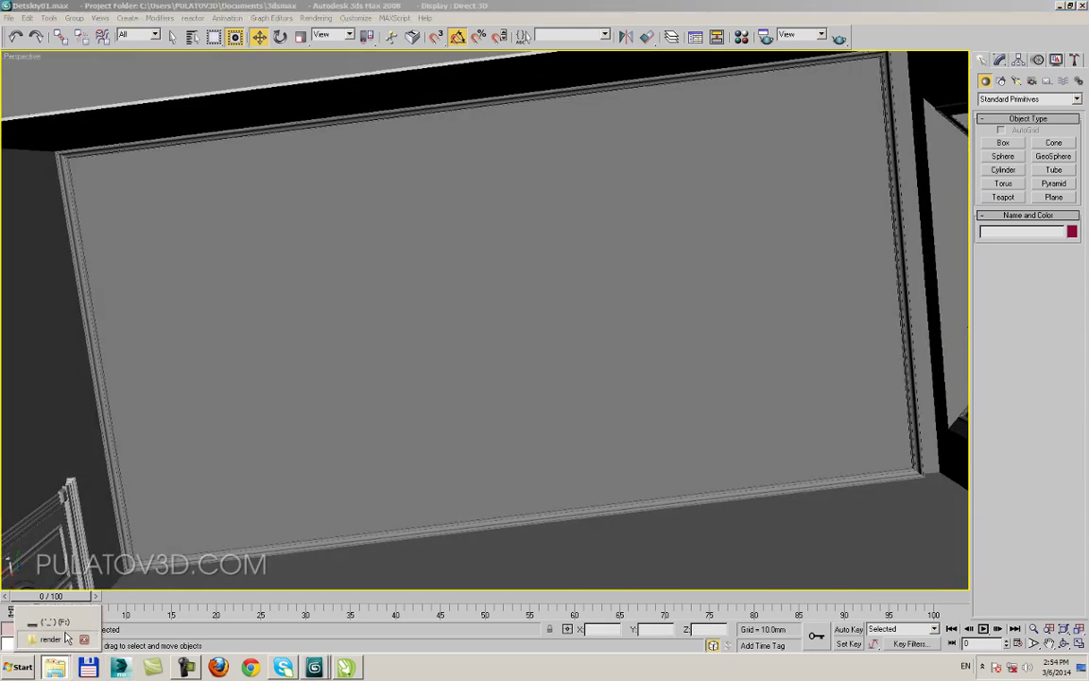
{"action": "left_click", "coordinate": [67, 639]}
{"action": "double_click", "coordinate": [587, 119]}
{"action": "left_click", "coordinate": [588, 116]}
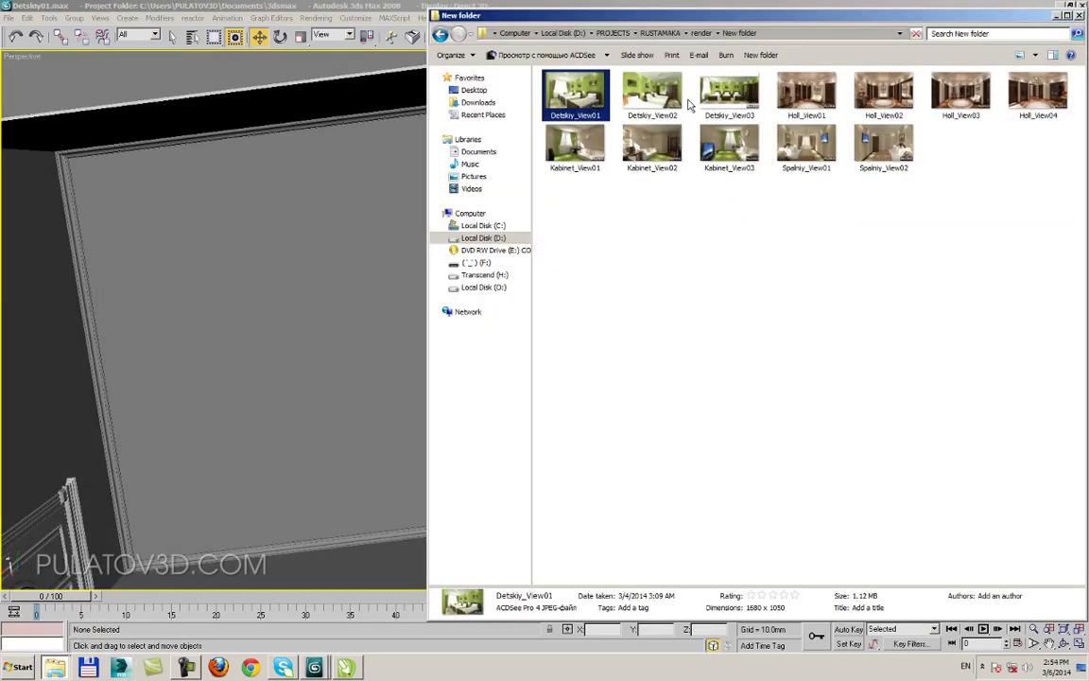
{"action": "double_click", "coordinate": [819, 100]}
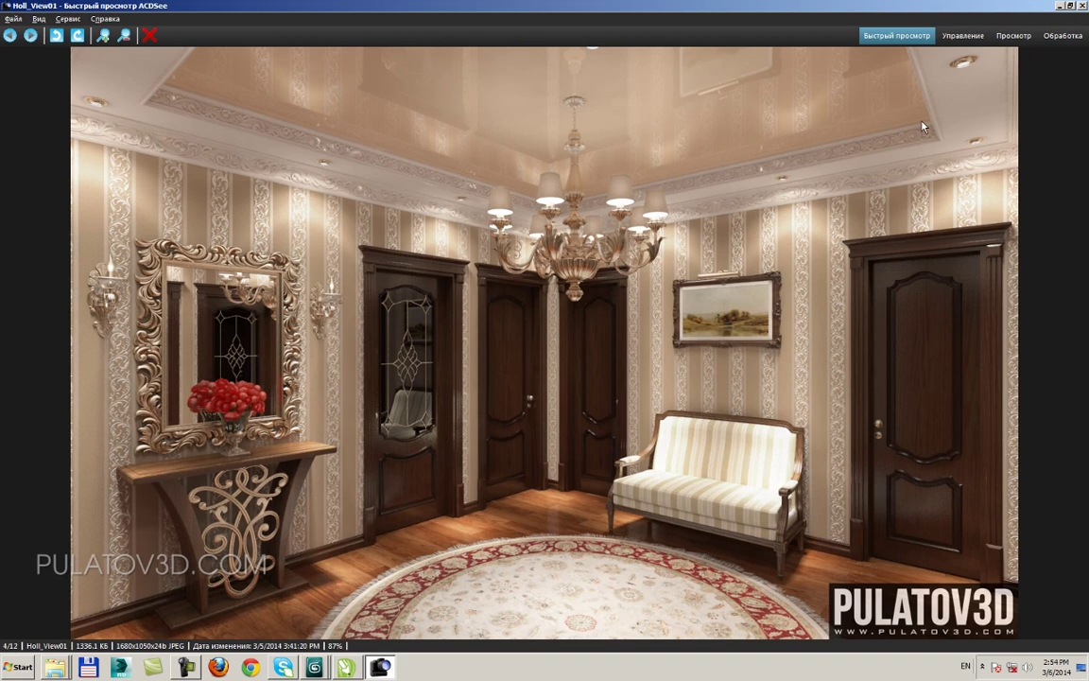
Step: Examine the carved cornices on both ceiling levels in the hall render up close and return to the 3ds Max scene
{"action": "scroll", "coordinate": [829, 154], "scroll_direction": "up", "scroll_amount": 2}
{"action": "left_click_drag", "start_coordinate": [829, 157], "coordinate": [558, 391]}
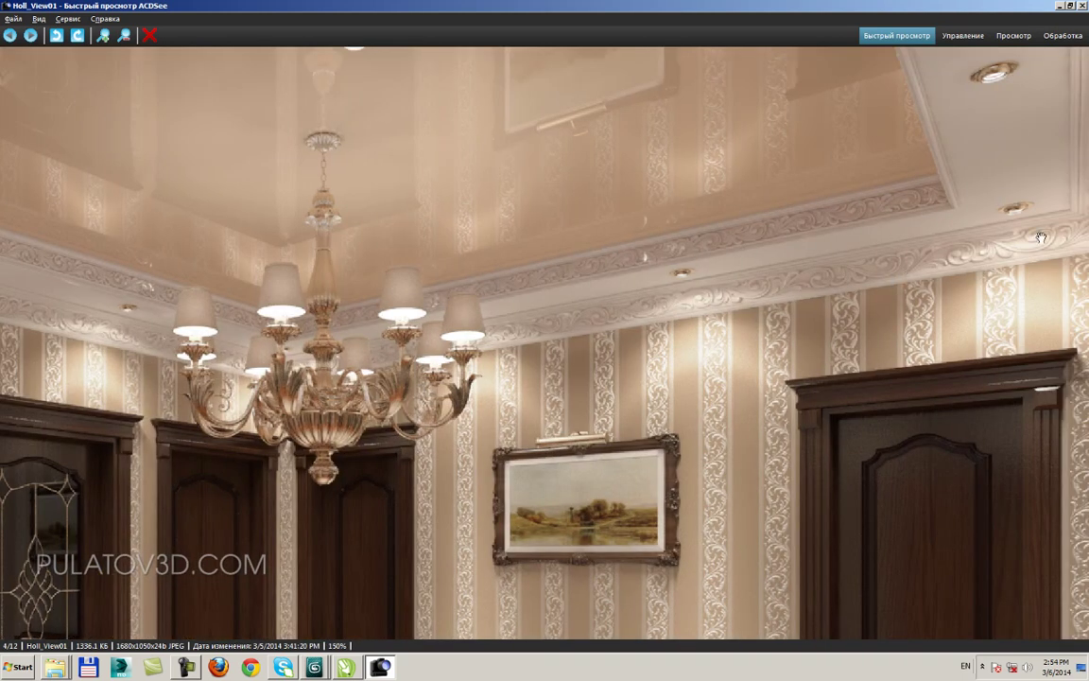
{"action": "left_click_drag", "start_coordinate": [8, 331], "coordinate": [524, 323]}
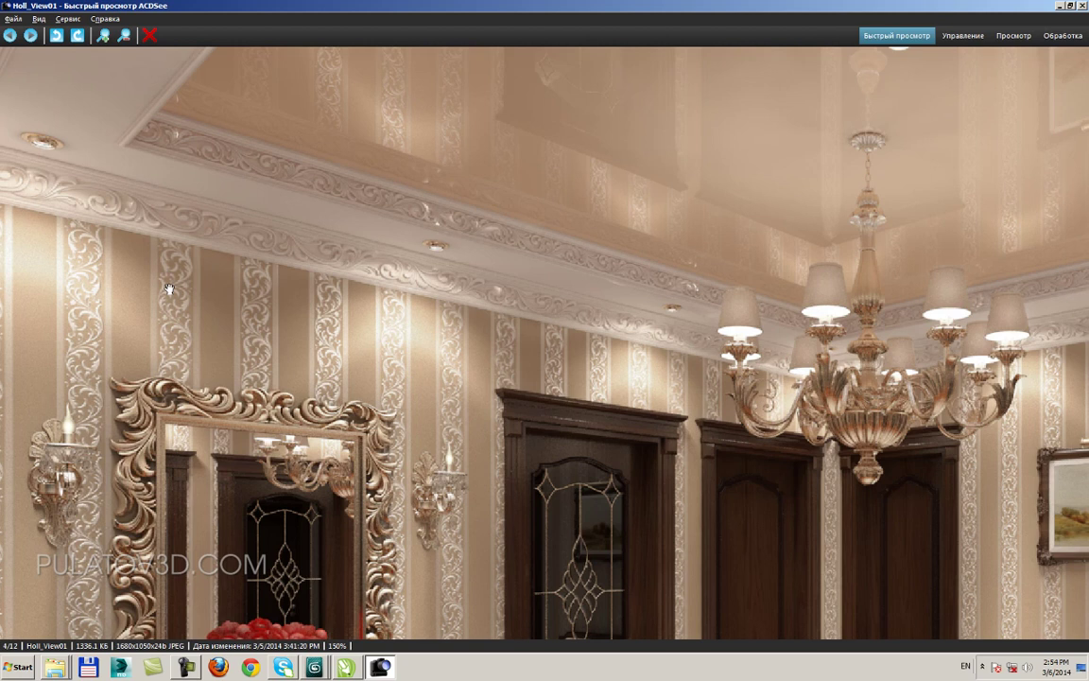
{"action": "scroll", "coordinate": [214, 141], "scroll_direction": "up", "scroll_amount": 2}
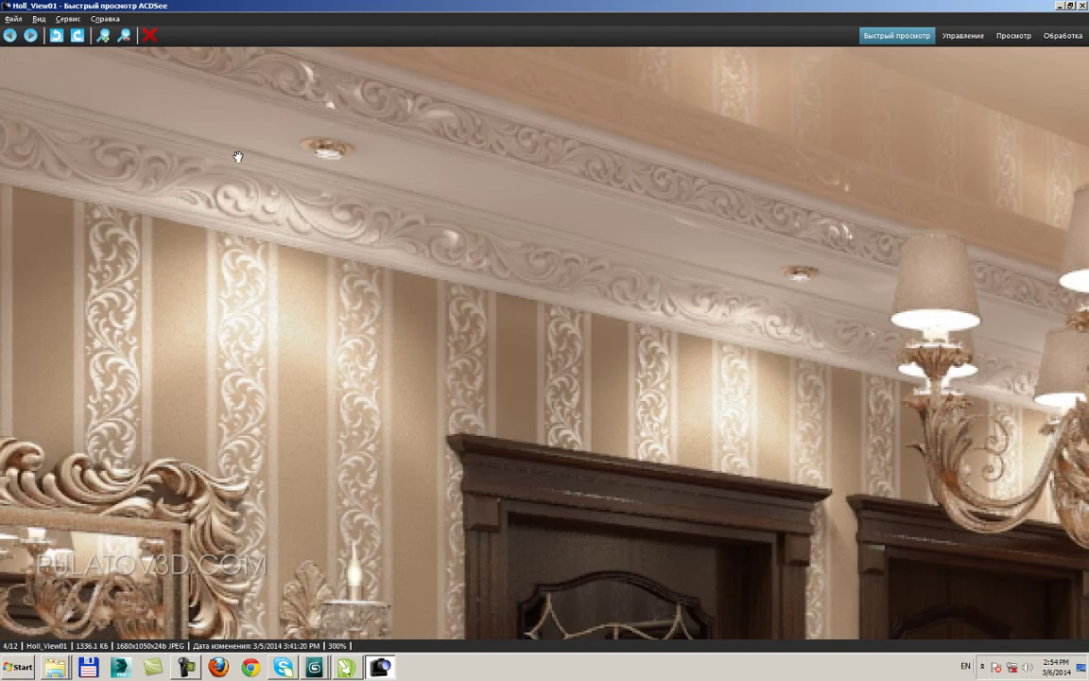
{"action": "left_click_drag", "start_coordinate": [500, 350], "coordinate": [511, 355]}
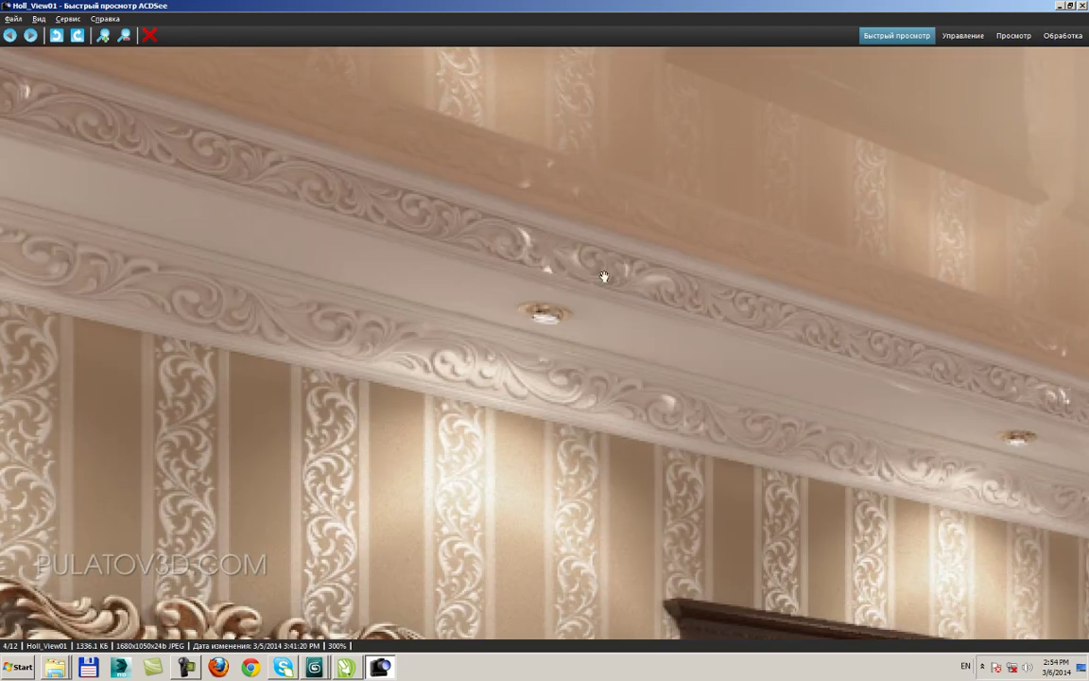
{"action": "left_click_drag", "start_coordinate": [279, 249], "coordinate": [557, 382]}
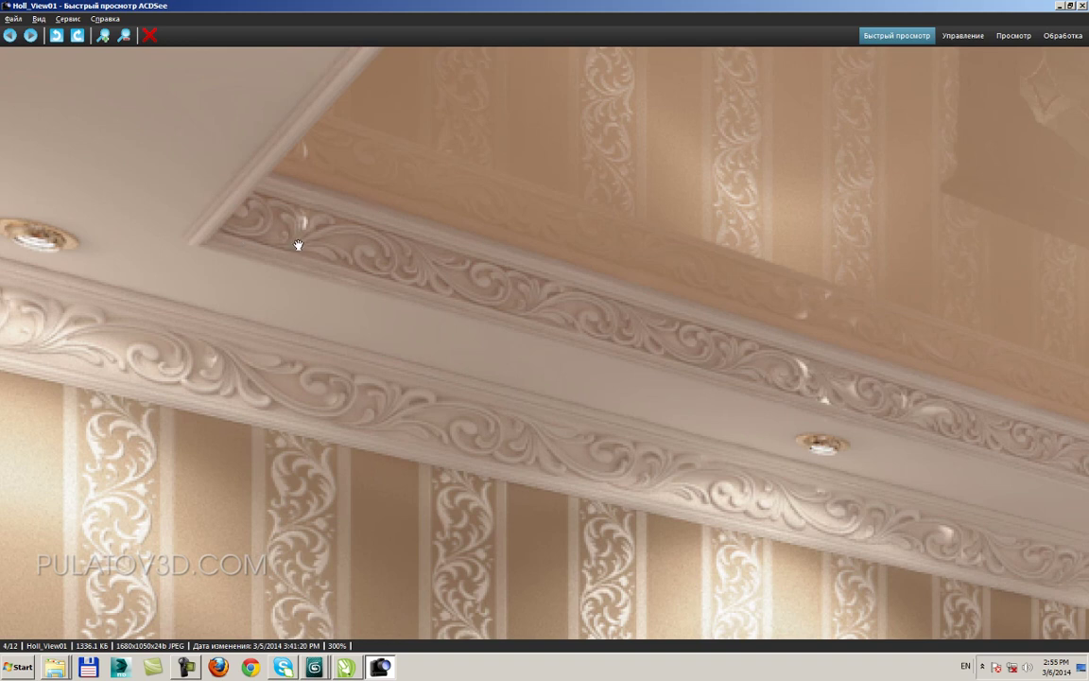
{"action": "left_click_drag", "start_coordinate": [299, 245], "coordinate": [374, 314]}
{"action": "scroll", "coordinate": [376, 314], "scroll_direction": "down", "scroll_amount": 1}
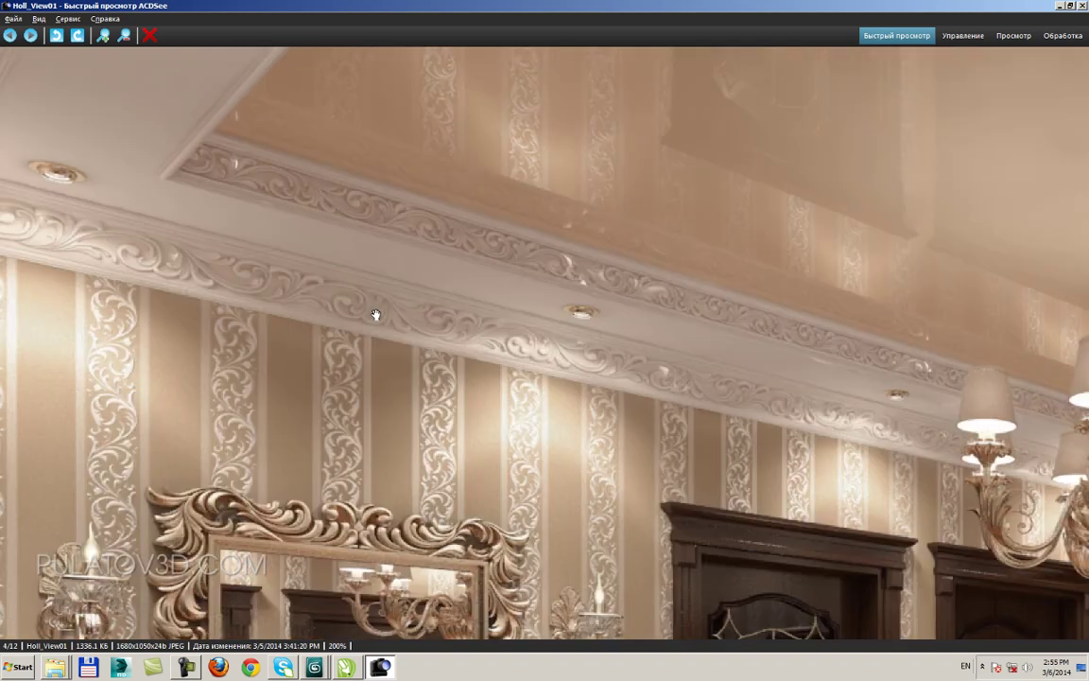
{"action": "scroll", "coordinate": [375, 315], "scroll_direction": "down", "scroll_amount": 1}
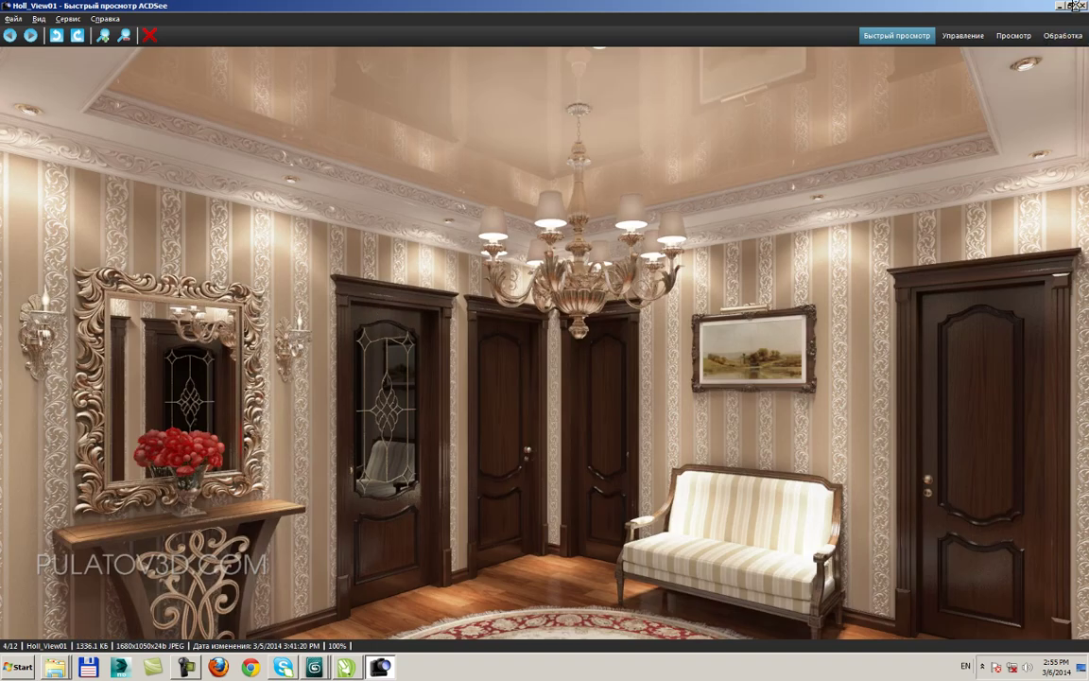
{"action": "left_click", "coordinate": [1072, 5]}
{"action": "left_click", "coordinate": [814, 93]}
{"action": "left_click", "coordinate": [792, 413]}
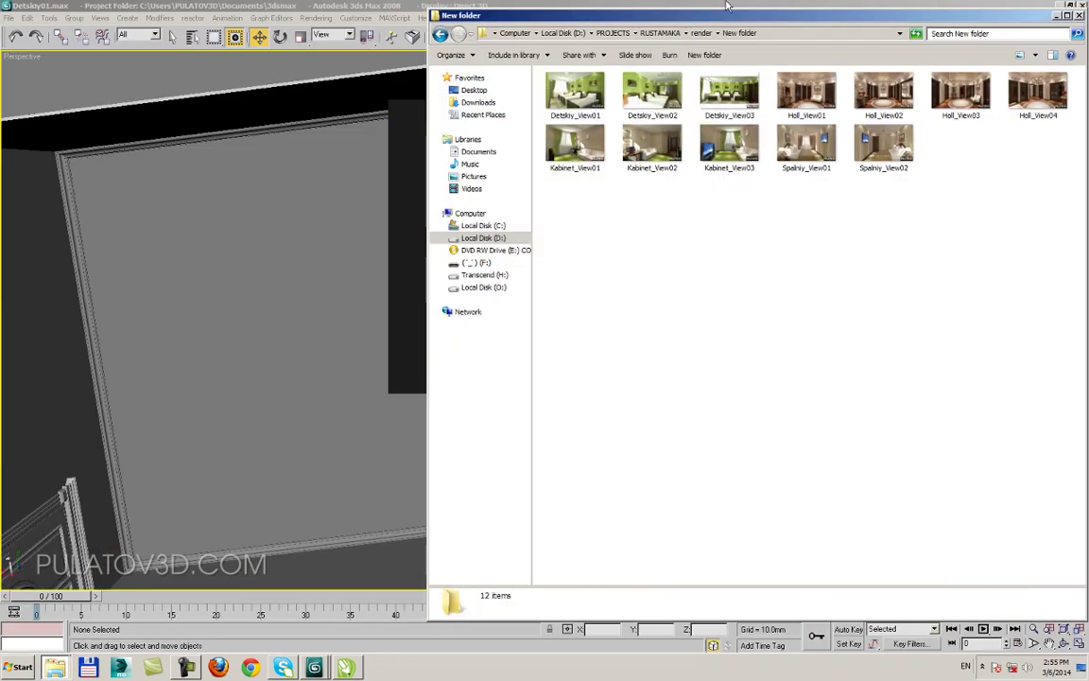
{"action": "left_click", "coordinate": [672, 6]}
Step: Display the room in wireframe and view the ceiling cornice and floor skirting from above
{"action": "left_click_drag", "start_coordinate": [488, 198], "coordinate": [512, 345]}
{"action": "scroll", "coordinate": [532, 348], "scroll_direction": "down", "scroll_amount": 2}
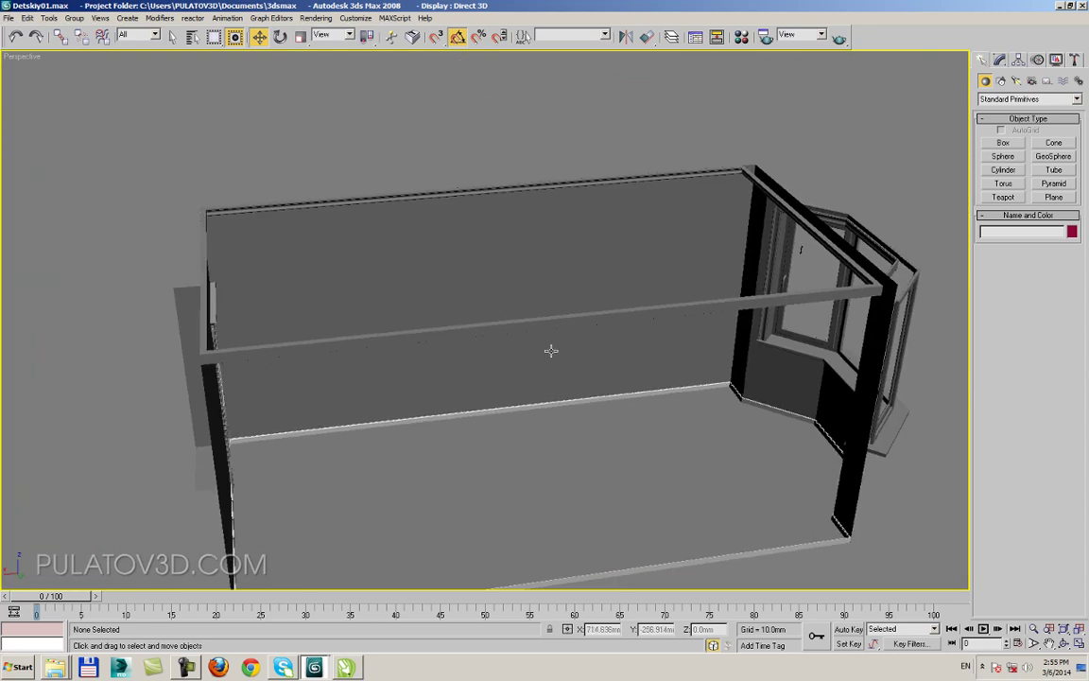
{"action": "key", "text": "F3"}
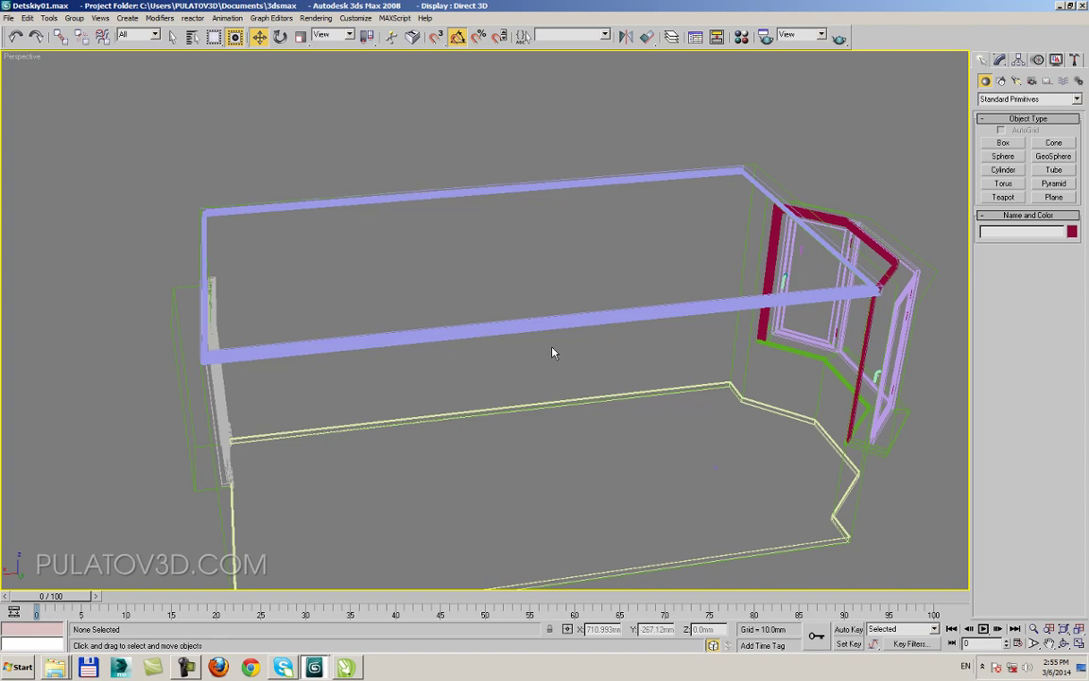
{"action": "left_click_drag", "start_coordinate": [433, 353], "coordinate": [396, 421]}
Step: Switch to the blank CorelDRAW document and return to the Detskiy01.max scene in 3ds Max
{"action": "mouse_move", "coordinate": [57, 667]}
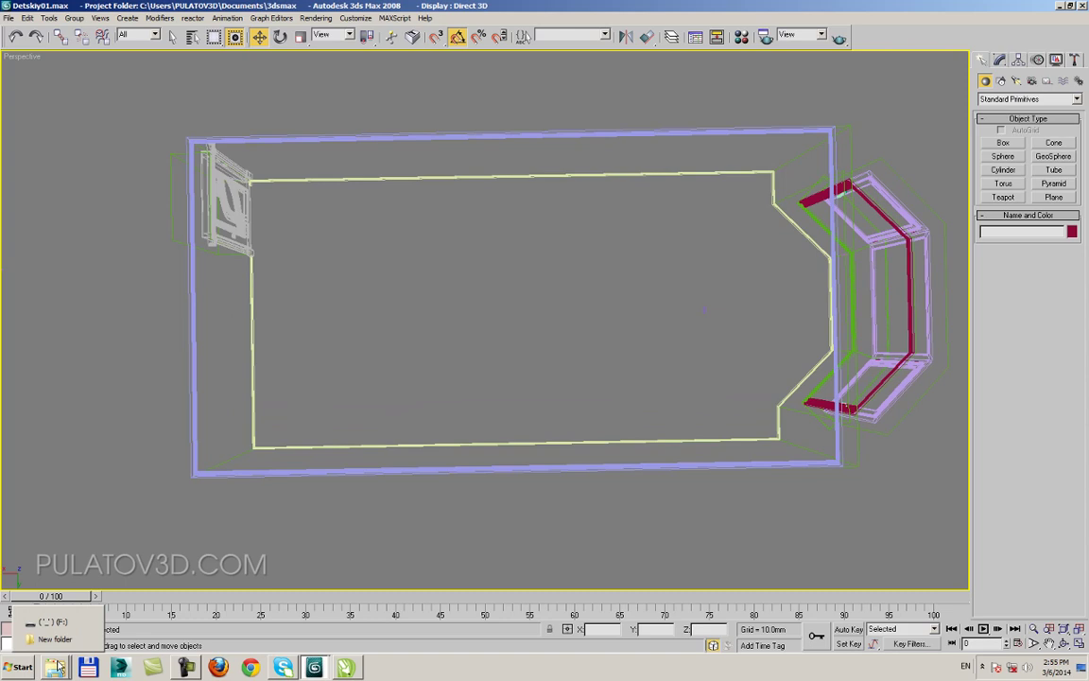
{"action": "left_click", "coordinate": [346, 666]}
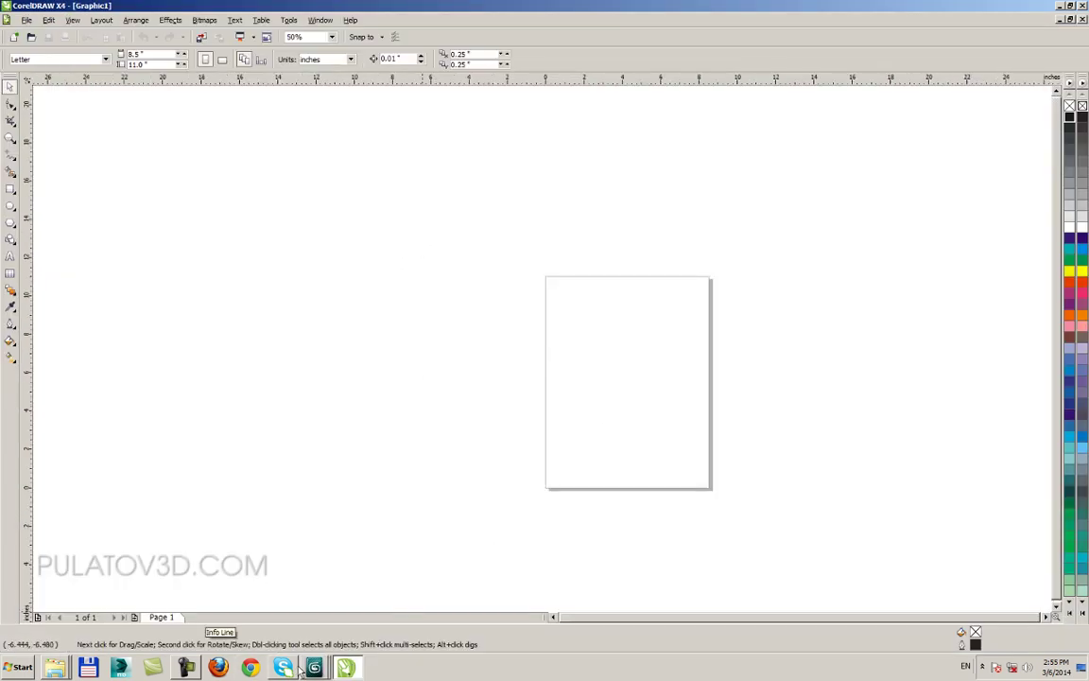
{"action": "mouse_move", "coordinate": [314, 667]}
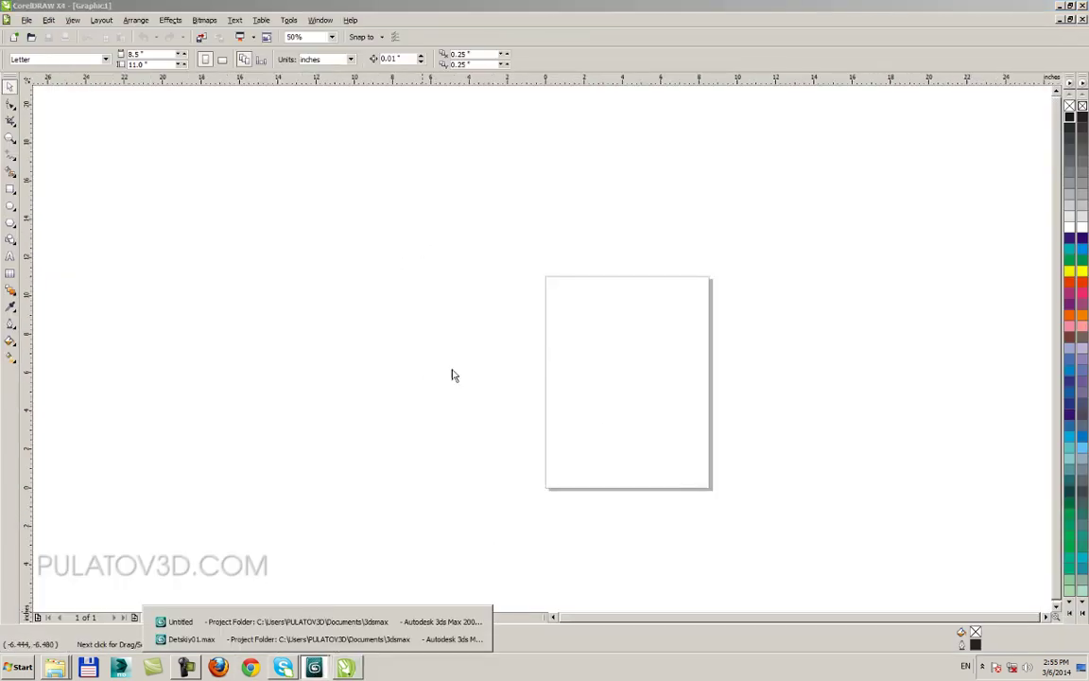
{"action": "left_click", "coordinate": [314, 639]}
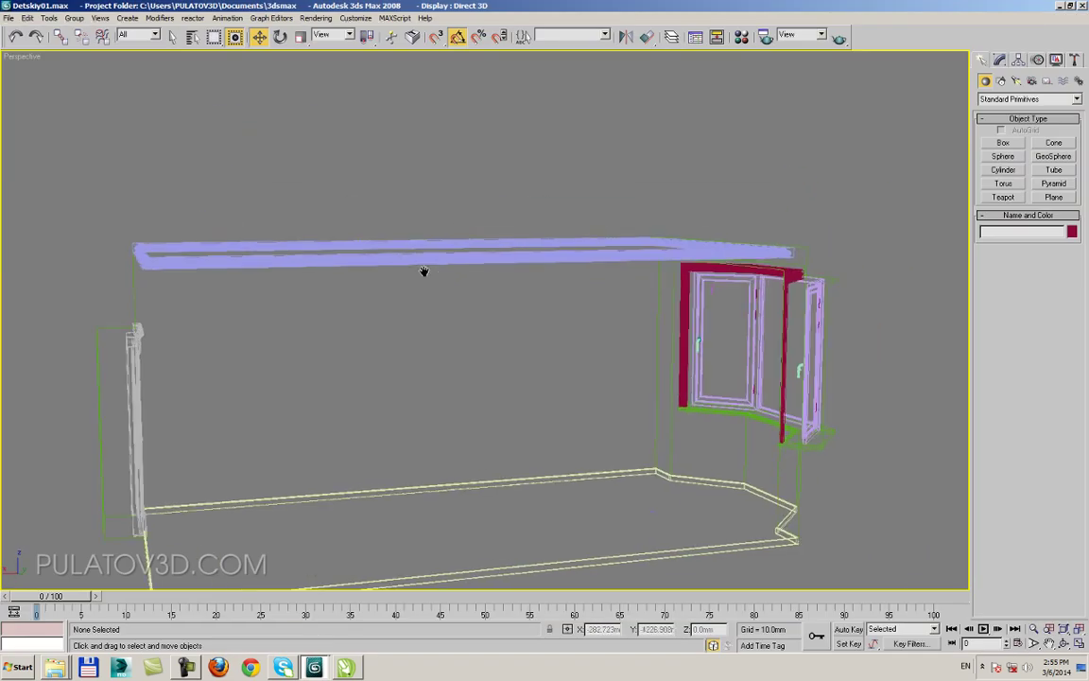
Step: Save the scene and set the viewport to shaded display with the room's ceiling viewed from below
{"action": "left_click_drag", "start_coordinate": [402, 238], "coordinate": [567, 328]}
{"action": "scroll", "coordinate": [571, 332], "scroll_direction": "up", "scroll_amount": 2}
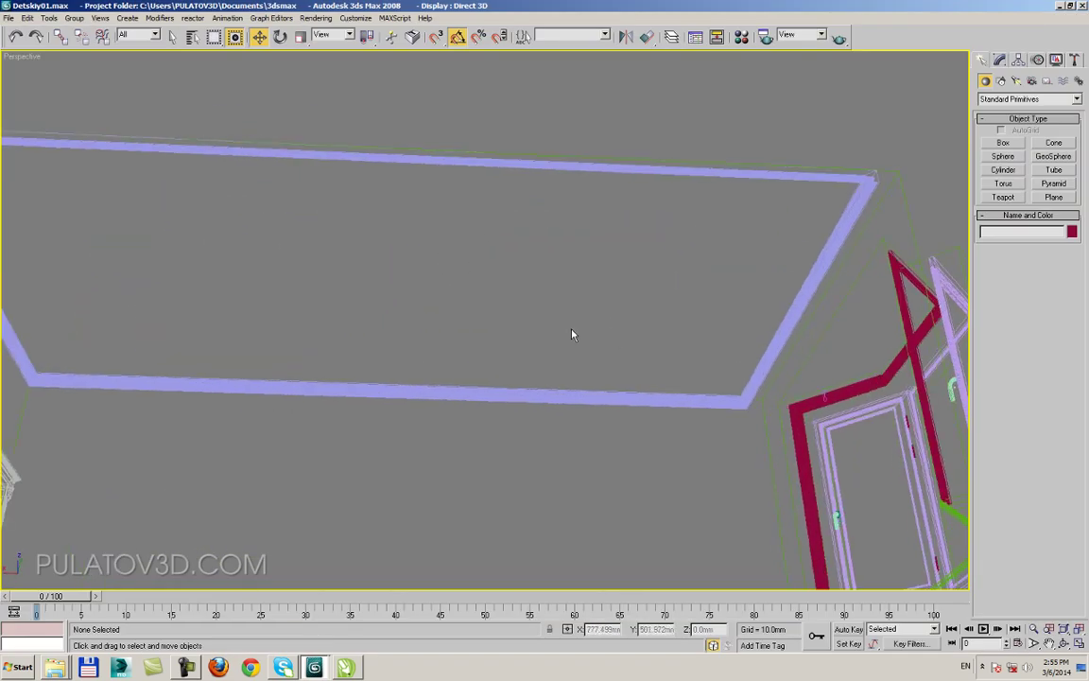
{"action": "key", "text": "F3"}
{"action": "key", "text": "ctrl+s"}
{"action": "scroll", "coordinate": [607, 350], "scroll_direction": "up", "scroll_amount": 2}
{"action": "key", "text": "F3"}
{"action": "scroll", "coordinate": [607, 351], "scroll_direction": "down", "scroll_amount": 3}
{"action": "left_click_drag", "start_coordinate": [607, 350], "coordinate": [633, 354]}
{"action": "key", "text": "F3"}
{"action": "scroll", "coordinate": [630, 348], "scroll_direction": "down", "scroll_amount": 3}
{"action": "scroll", "coordinate": [656, 365], "scroll_direction": "up", "scroll_amount": 4}
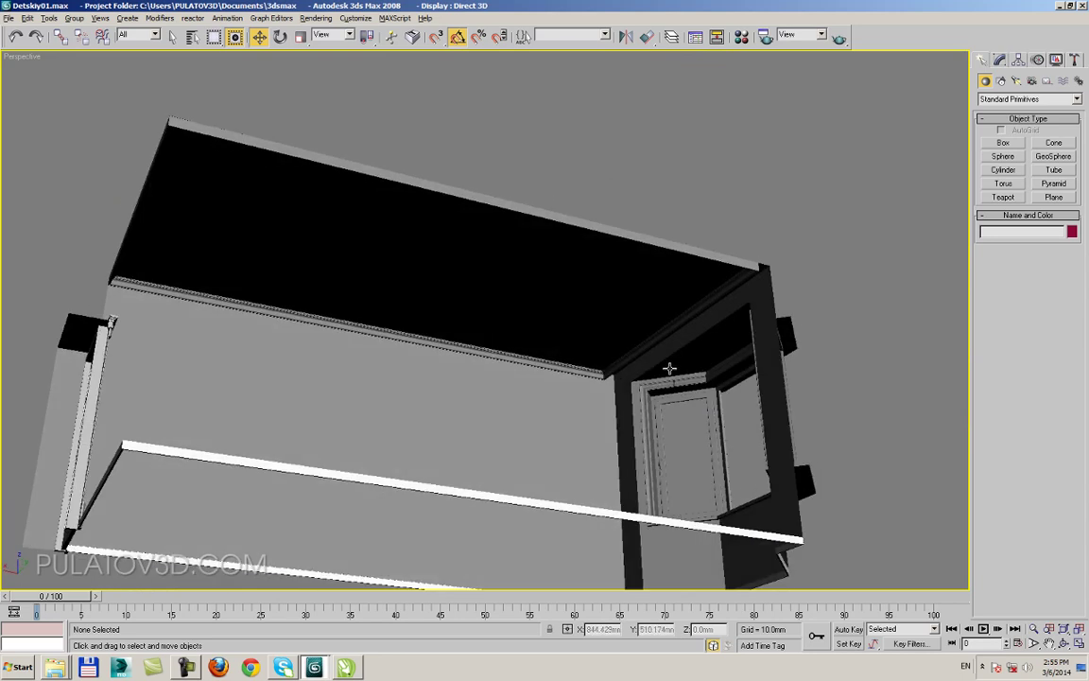
Step: Turn on edged faces and inspect the ceiling corner between the cornice and the bay window wall
{"action": "left_click_drag", "start_coordinate": [697, 362], "coordinate": [727, 307]}
{"action": "scroll", "coordinate": [727, 307], "scroll_direction": "up", "scroll_amount": 2}
{"action": "left_click_drag", "start_coordinate": [727, 307], "coordinate": [510, 396]}
{"action": "key", "text": "F4"}
{"action": "left_click_drag", "start_coordinate": [688, 447], "coordinate": [633, 238]}
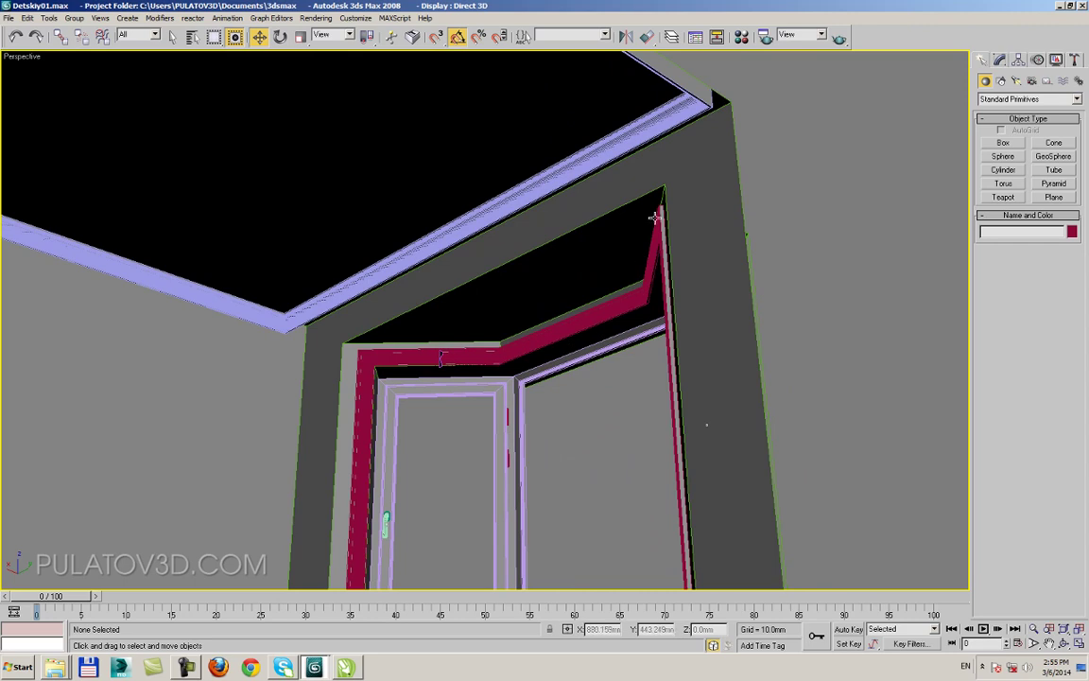
{"action": "left_click_drag", "start_coordinate": [523, 312], "coordinate": [587, 306]}
{"action": "left_click_drag", "start_coordinate": [210, 313], "coordinate": [230, 272]}
{"action": "left_click_drag", "start_coordinate": [414, 284], "coordinate": [509, 218]}
{"action": "left_click_drag", "start_coordinate": [576, 429], "coordinate": [647, 456]}
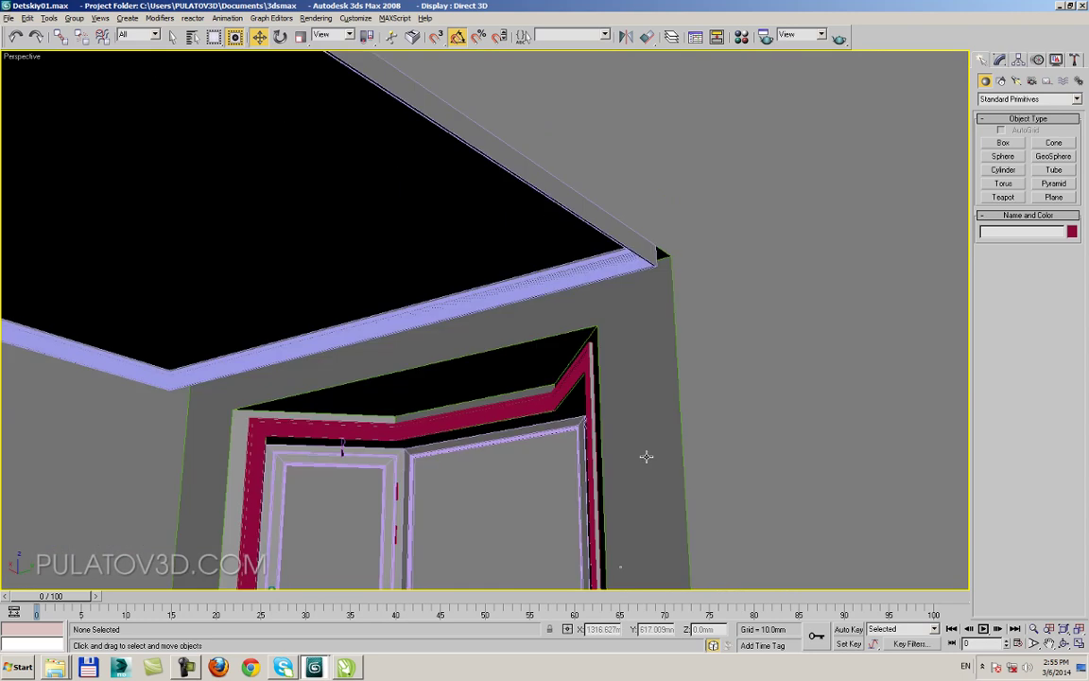
Step: Select the ceiling cornice and display its window-side end in wireframe
{"action": "left_click_drag", "start_coordinate": [488, 549], "coordinate": [499, 319]}
{"action": "left_click", "coordinate": [499, 320]}
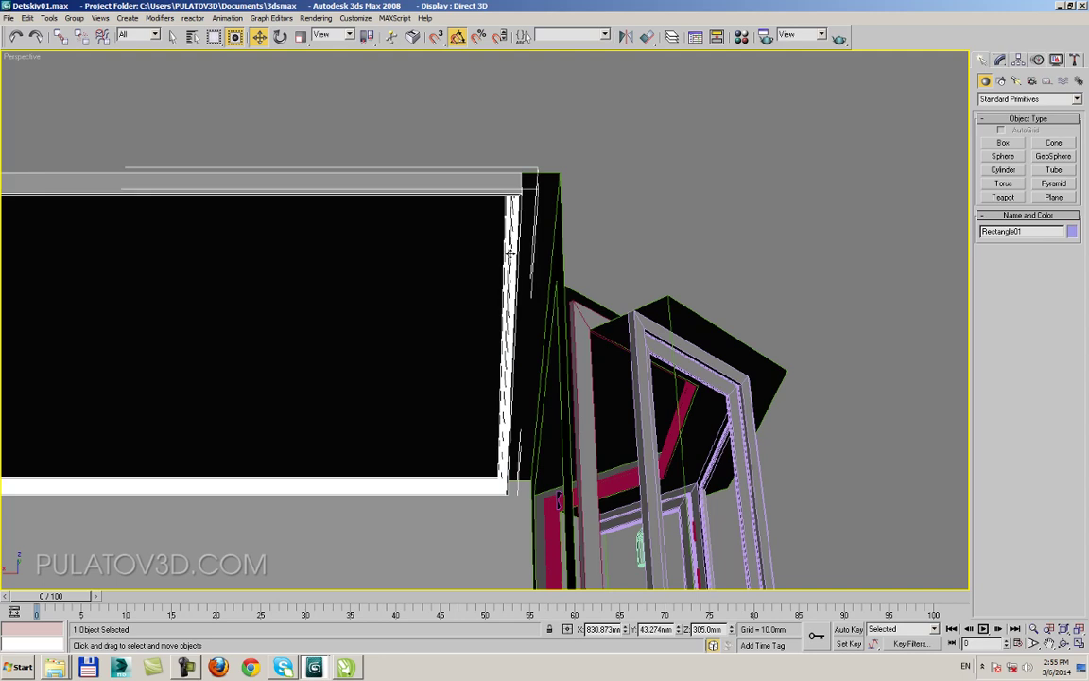
{"action": "key", "text": "F3"}
{"action": "mouse_move", "coordinate": [511, 253]}
{"action": "left_mouse_down"}
{"action": "mouse_move", "coordinate": [522, 324]}
{"action": "mouse_move", "coordinate": [597, 265]}
{"action": "left_mouse_up"}
{"action": "scroll", "coordinate": [523, 323], "scroll_direction": "up", "scroll_amount": 2}
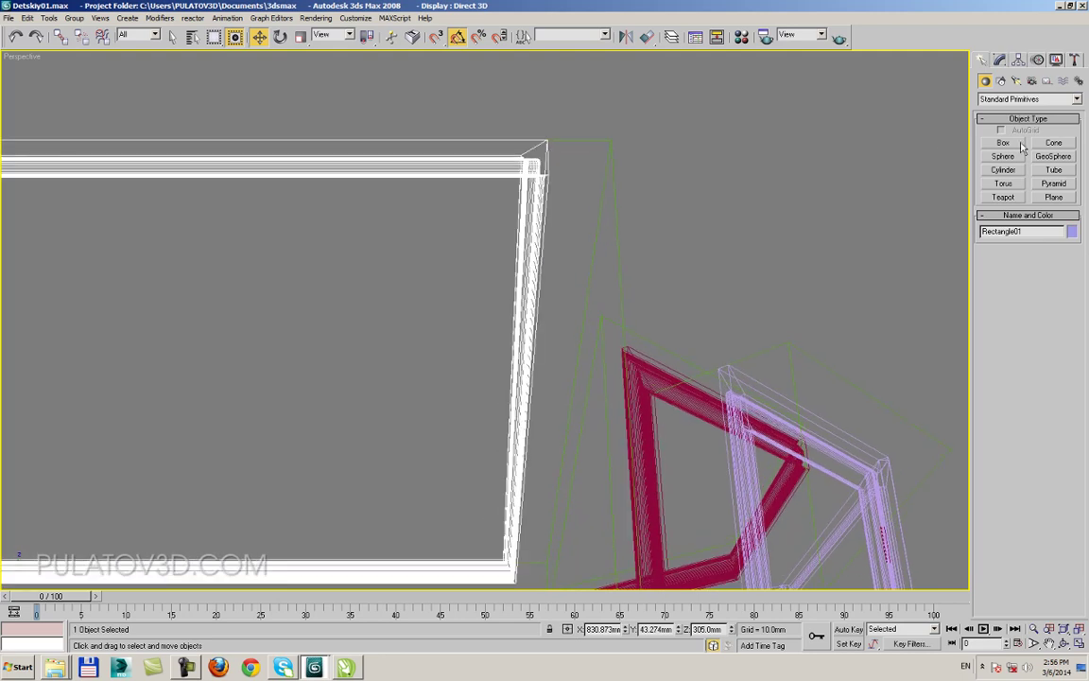
Step: Draw a vertex-snapped plane filling the gap between the cornice and the window wall's outer edge, and delete it
{"action": "left_click", "coordinate": [1052, 197]}
{"action": "mouse_move", "coordinate": [584, 309]}
{"action": "left_mouse_down"}
{"action": "mouse_move", "coordinate": [578, 243]}
{"action": "mouse_move", "coordinate": [525, 289]}
{"action": "left_mouse_up"}
{"action": "left_click", "coordinate": [437, 37]}
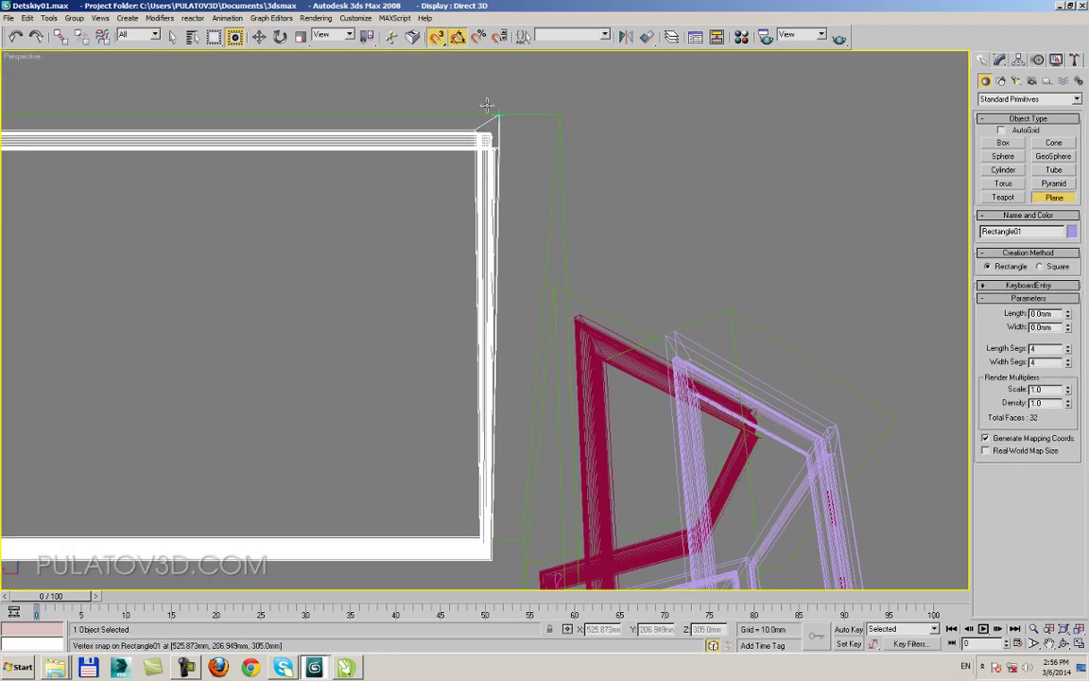
{"action": "mouse_move", "coordinate": [498, 115]}
{"action": "left_mouse_down"}
{"action": "mouse_move", "coordinate": [521, 254]}
{"action": "mouse_move", "coordinate": [529, 506]}
{"action": "mouse_move", "coordinate": [518, 540]}
{"action": "left_mouse_up"}
{"action": "left_click", "coordinate": [258, 36]}
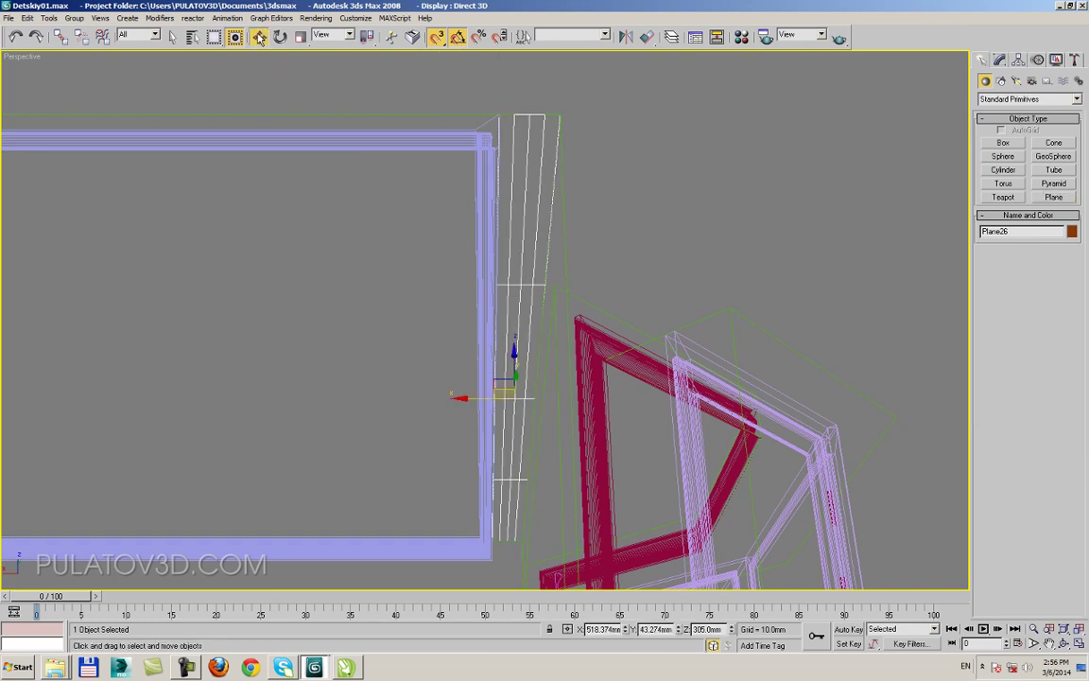
{"action": "key", "text": "Delete"}
Step: Select the ceiling cornice and examine its window-side end against the wall corners from several angles
{"action": "scroll", "coordinate": [489, 318], "scroll_direction": "down", "scroll_amount": 4}
{"action": "left_click_drag", "start_coordinate": [488, 319], "coordinate": [566, 224]}
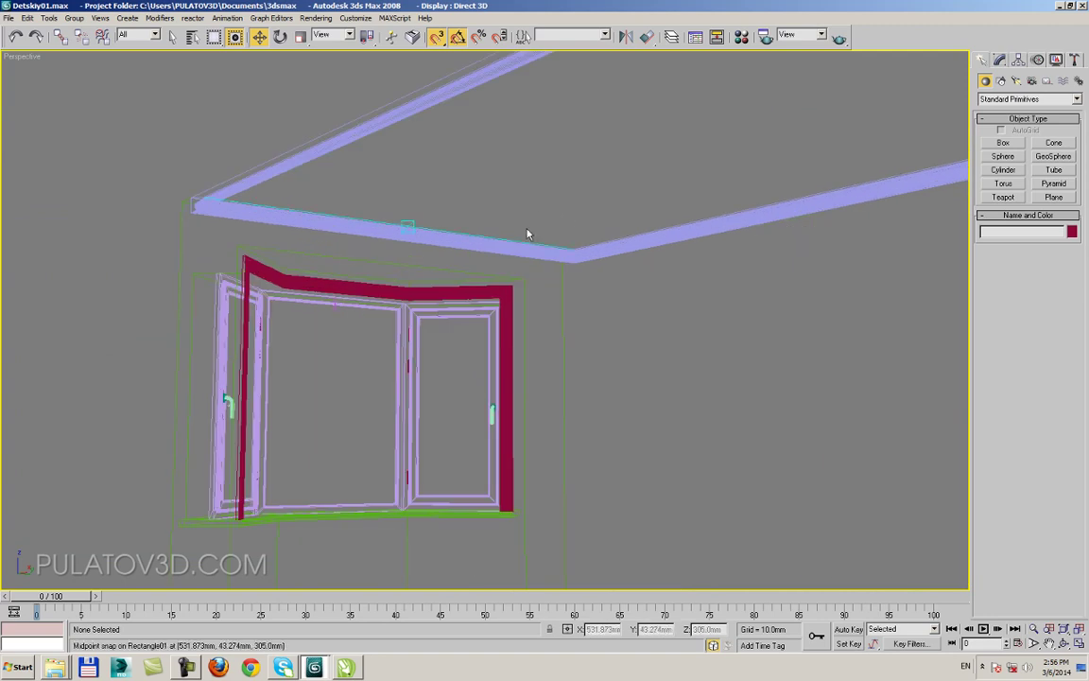
{"action": "scroll", "coordinate": [449, 305], "scroll_direction": "up", "scroll_amount": 2}
{"action": "scroll", "coordinate": [449, 304], "scroll_direction": "up", "scroll_amount": 2}
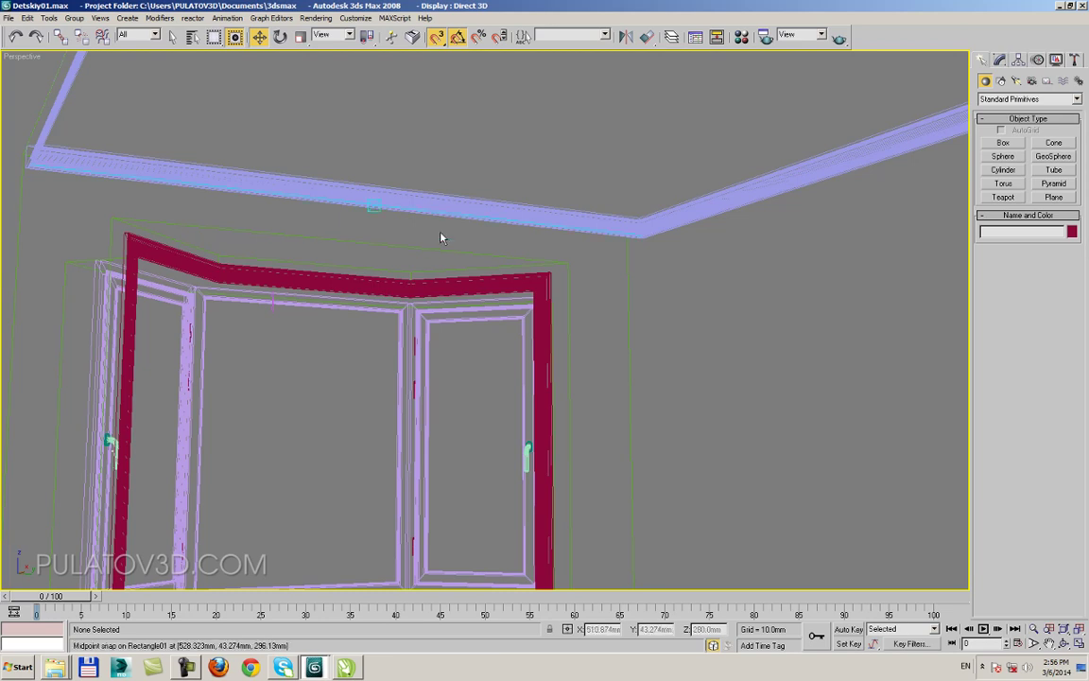
{"action": "left_click", "coordinate": [437, 202]}
{"action": "mouse_move", "coordinate": [437, 202]}
{"action": "left_mouse_down"}
{"action": "mouse_move", "coordinate": [501, 319]}
{"action": "mouse_move", "coordinate": [545, 289]}
{"action": "mouse_move", "coordinate": [420, 258]}
{"action": "mouse_move", "coordinate": [517, 330]}
{"action": "left_mouse_up"}
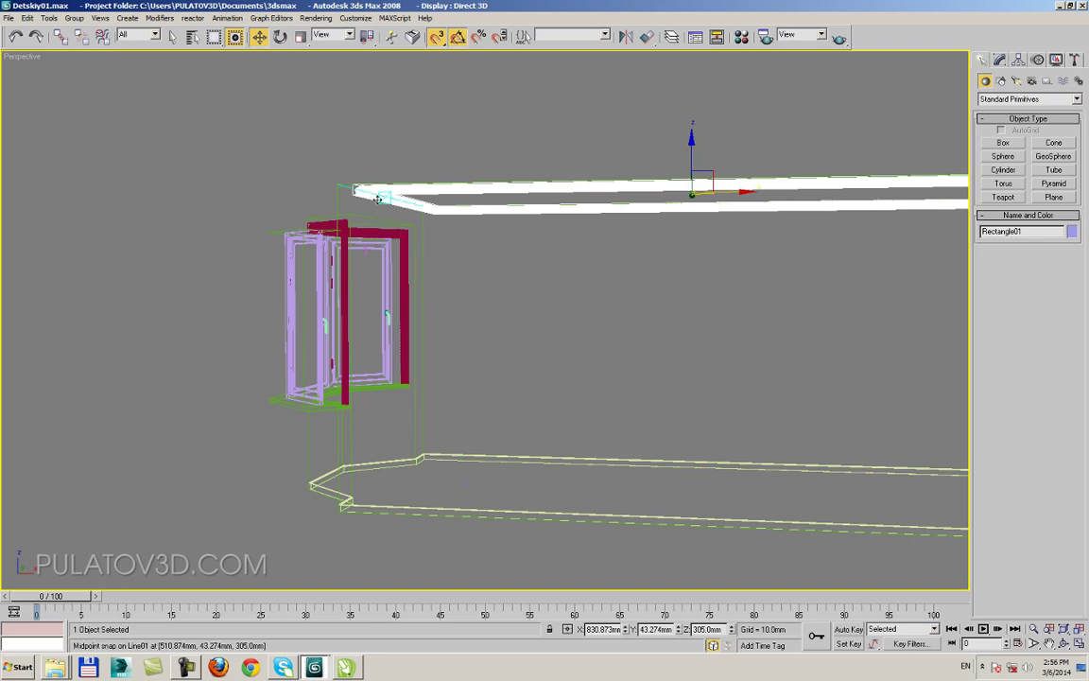
{"action": "left_click_drag", "start_coordinate": [357, 194], "coordinate": [517, 260]}
{"action": "scroll", "coordinate": [447, 241], "scroll_direction": "up", "scroll_amount": 2}
{"action": "scroll", "coordinate": [517, 260], "scroll_direction": "up", "scroll_amount": 3}
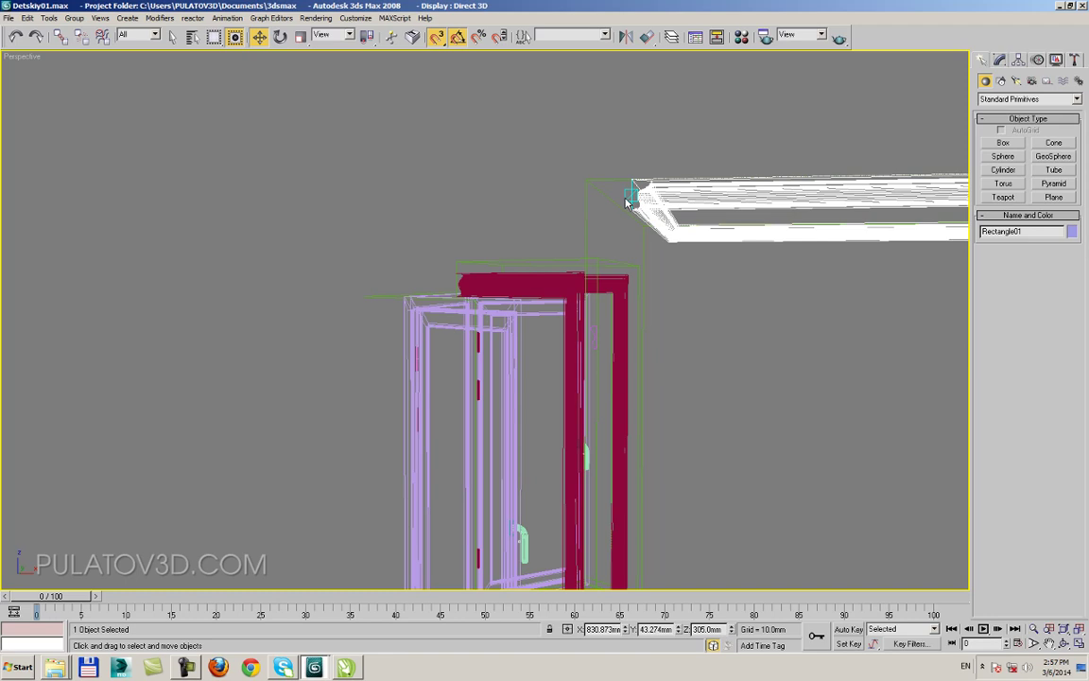
{"action": "scroll", "coordinate": [481, 213], "scroll_direction": "down", "scroll_amount": 5}
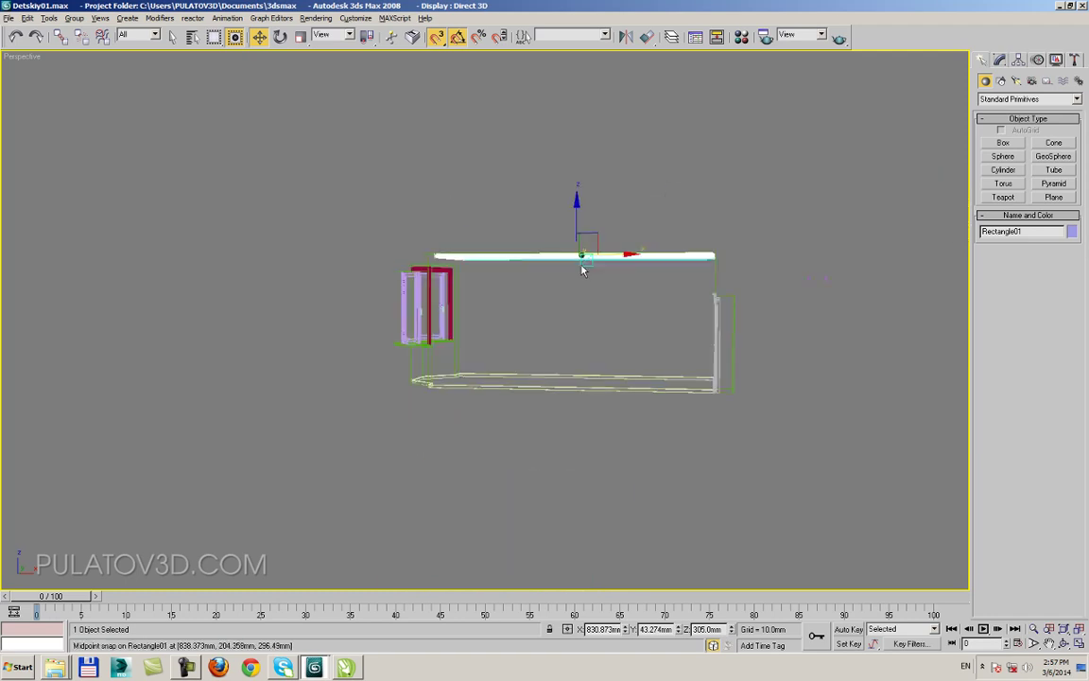
{"action": "left_click_drag", "start_coordinate": [583, 268], "coordinate": [379, 156]}
{"action": "scroll", "coordinate": [534, 252], "scroll_direction": "up", "scroll_amount": 5}
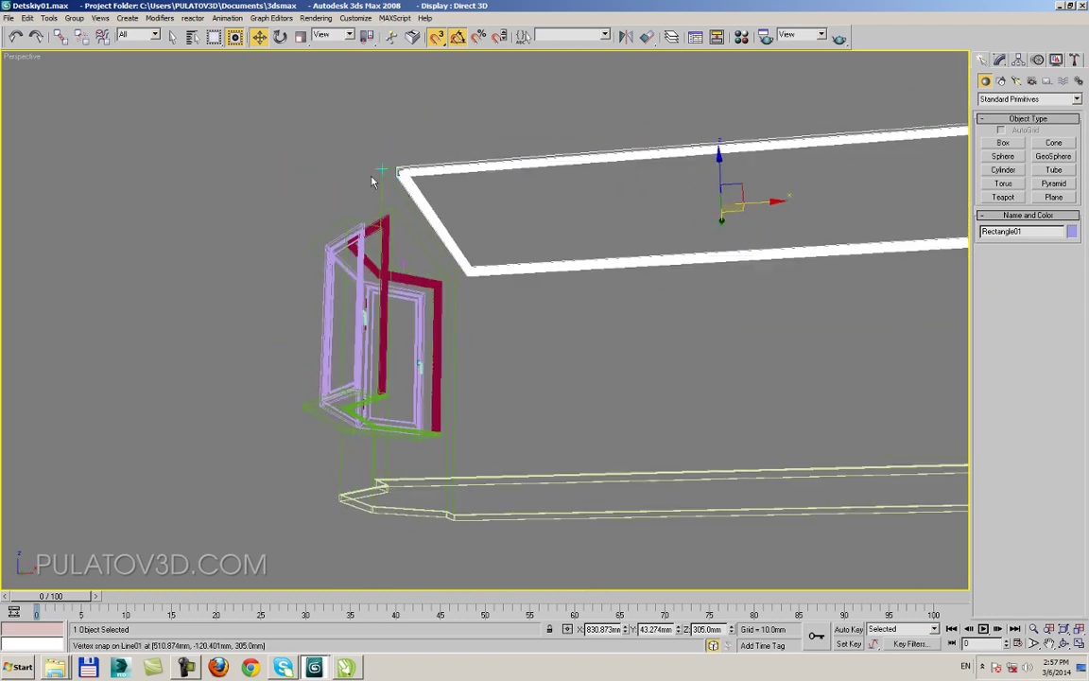
Step: Examine the ceiling cornice and its gap to the bay window wall from below, close up and at full room length
{"action": "left_click_drag", "start_coordinate": [471, 201], "coordinate": [349, 301]}
{"action": "scroll", "coordinate": [450, 265], "scroll_direction": "up", "scroll_amount": 3}
{"action": "scroll", "coordinate": [348, 301], "scroll_direction": "down", "scroll_amount": 4}
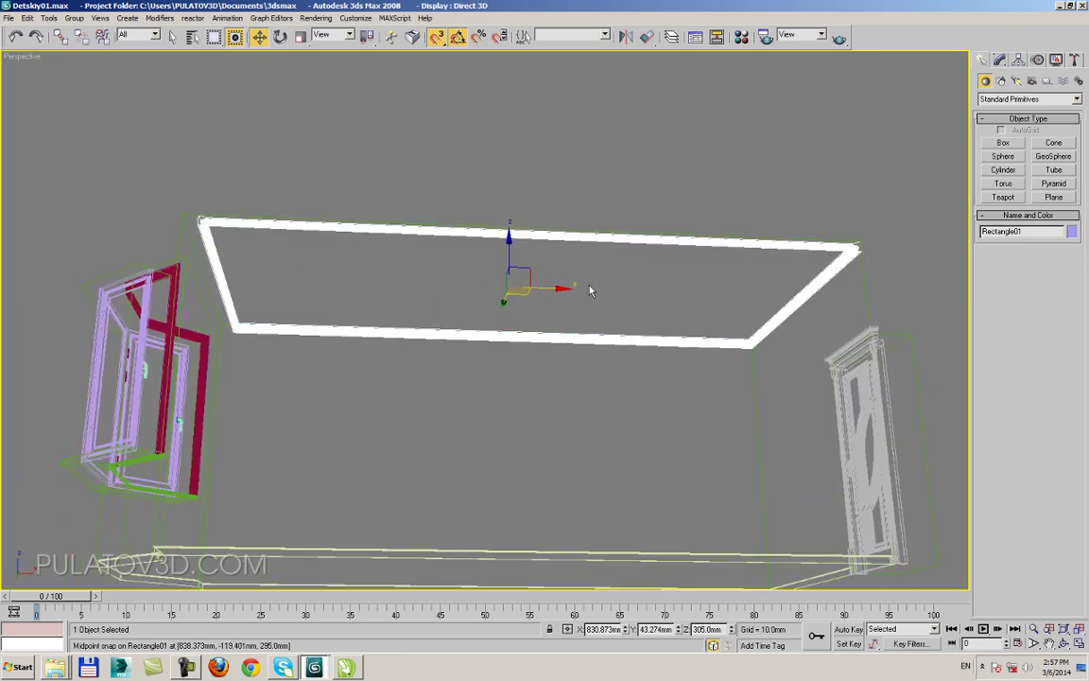
{"action": "scroll", "coordinate": [541, 285], "scroll_direction": "up", "scroll_amount": 5}
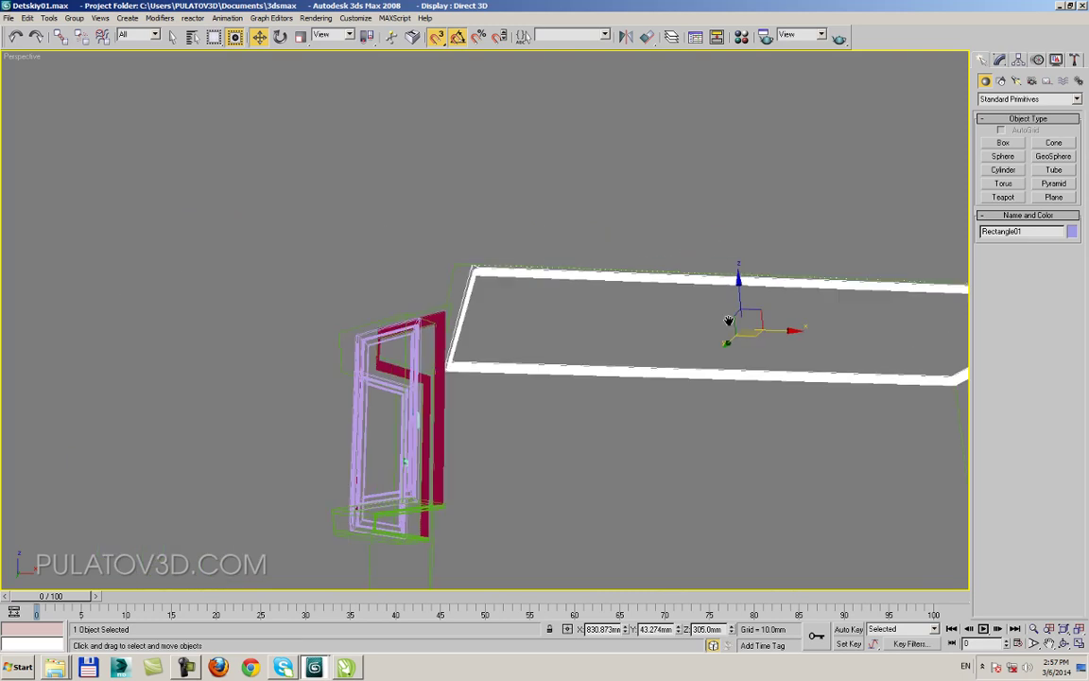
{"action": "scroll", "coordinate": [428, 226], "scroll_direction": "down", "scroll_amount": 2}
{"action": "left_click_drag", "start_coordinate": [547, 240], "coordinate": [418, 282]}
{"action": "scroll", "coordinate": [410, 228], "scroll_direction": "up", "scroll_amount": 2}
{"action": "scroll", "coordinate": [405, 311], "scroll_direction": "down", "scroll_amount": 5}
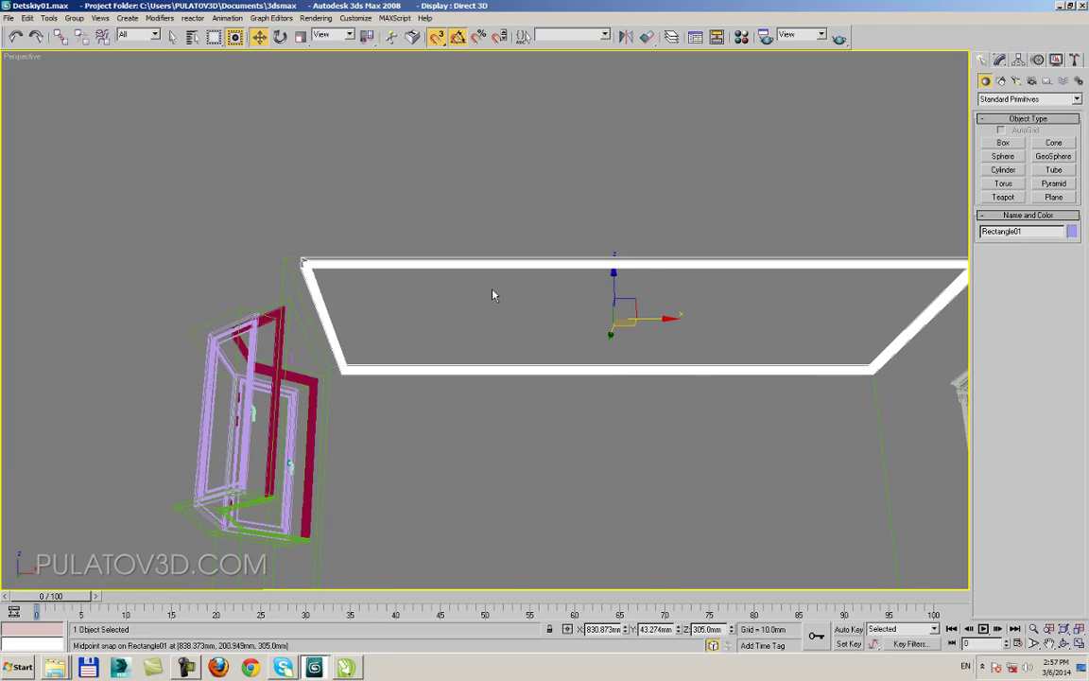
{"action": "left_click_drag", "start_coordinate": [493, 294], "coordinate": [428, 295]}
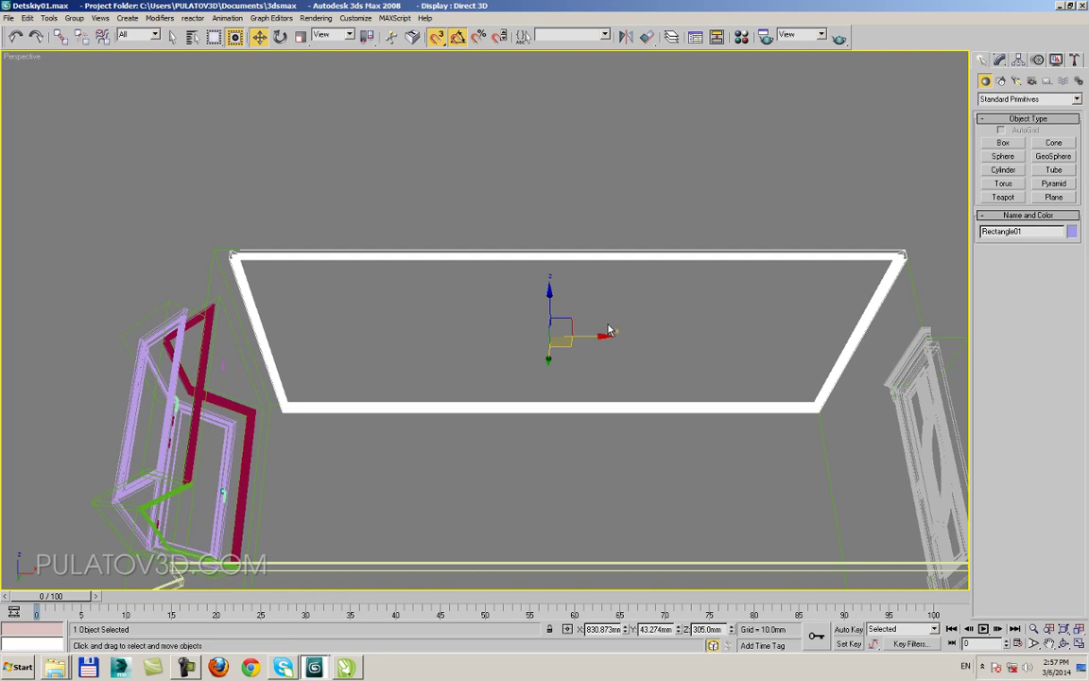
{"action": "left_click_drag", "start_coordinate": [610, 330], "coordinate": [544, 314]}
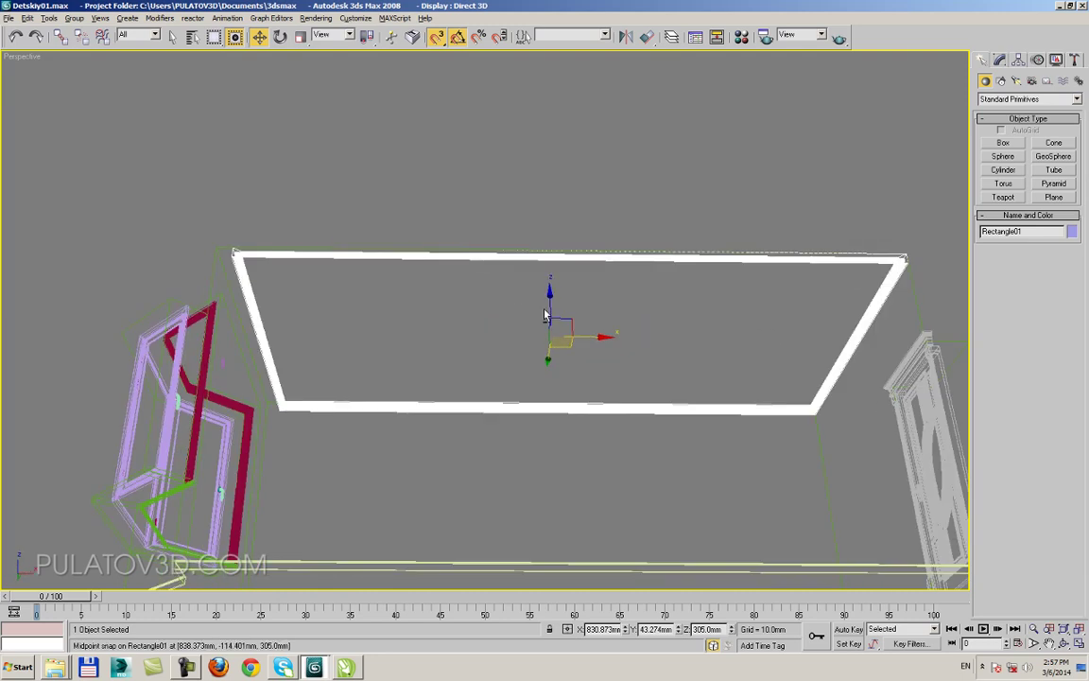
{"action": "left_click_drag", "start_coordinate": [447, 305], "coordinate": [615, 322]}
{"action": "scroll", "coordinate": [518, 328], "scroll_direction": "up", "scroll_amount": 2}
{"action": "scroll", "coordinate": [615, 321], "scroll_direction": "up", "scroll_amount": 2}
{"action": "left_click_drag", "start_coordinate": [456, 351], "coordinate": [553, 374]}
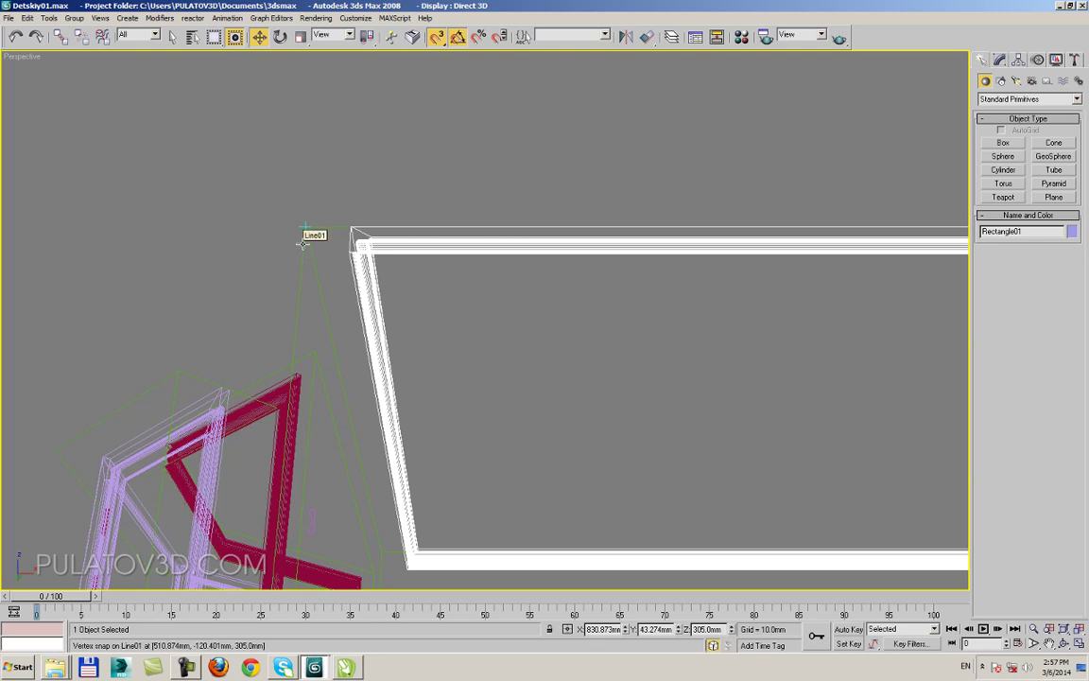
Step: Bring the whole ceiling cornice into view and measure its dimensions with the Measure utility
{"action": "scroll", "coordinate": [303, 242], "scroll_direction": "down", "scroll_amount": 8}
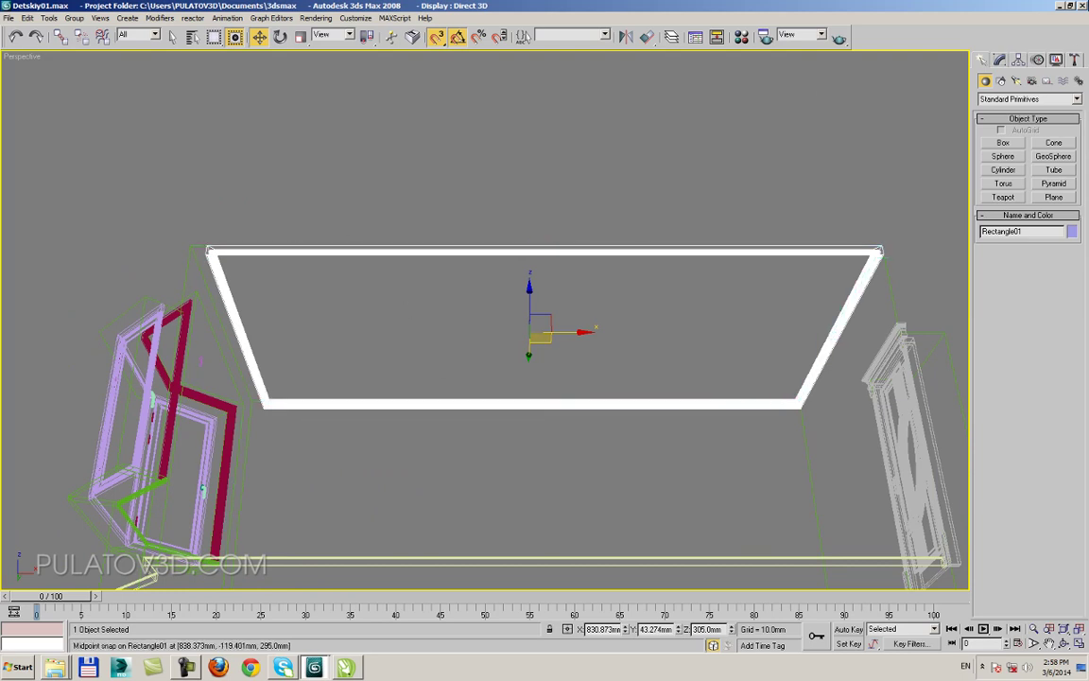
{"action": "left_click", "coordinate": [1075, 59]}
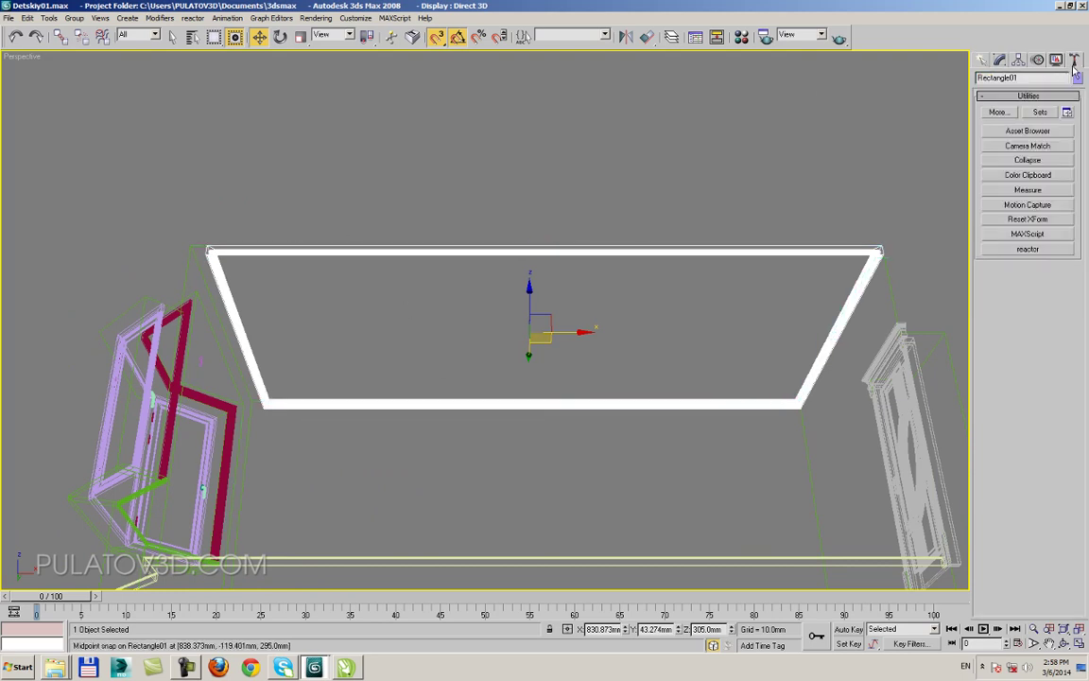
{"action": "left_click", "coordinate": [1030, 191]}
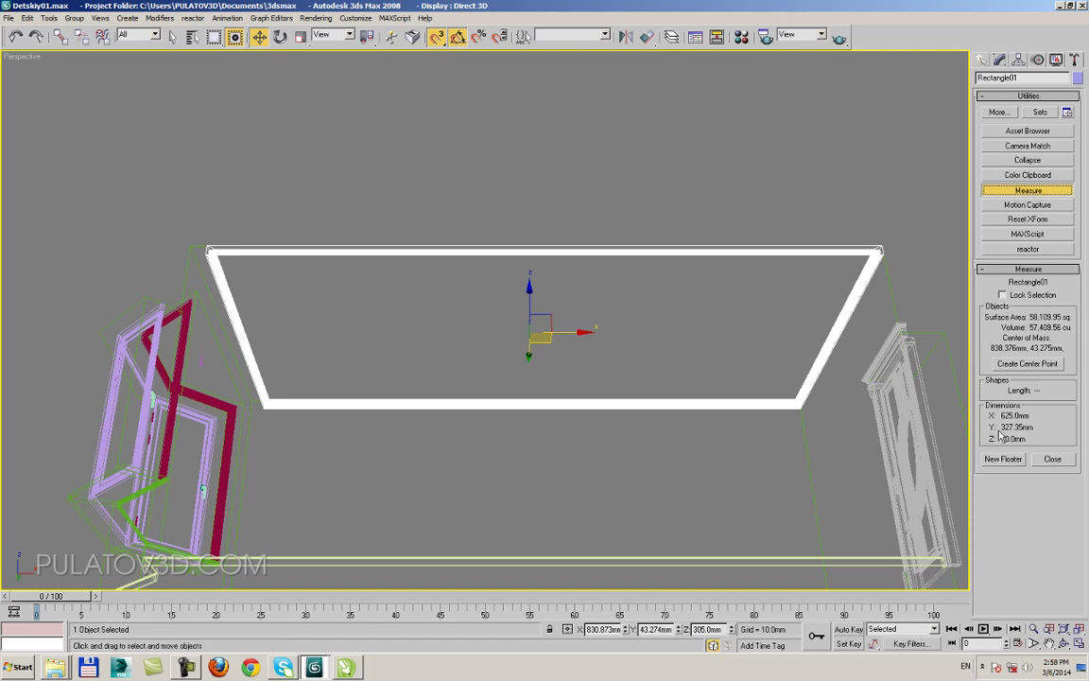
Step: Switch to CorelDRAW and set the drawing units to millimeters
{"action": "left_click", "coordinate": [345, 666]}
{"action": "left_click", "coordinate": [10, 189]}
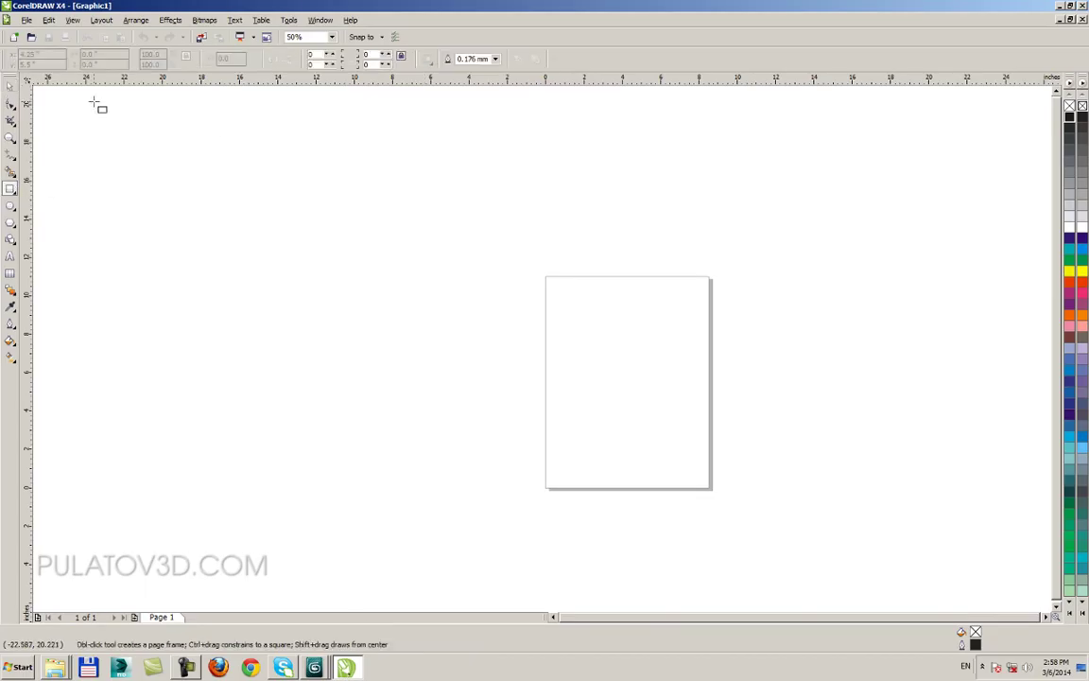
{"action": "left_click", "coordinate": [10, 87]}
{"action": "left_click", "coordinate": [349, 59]}
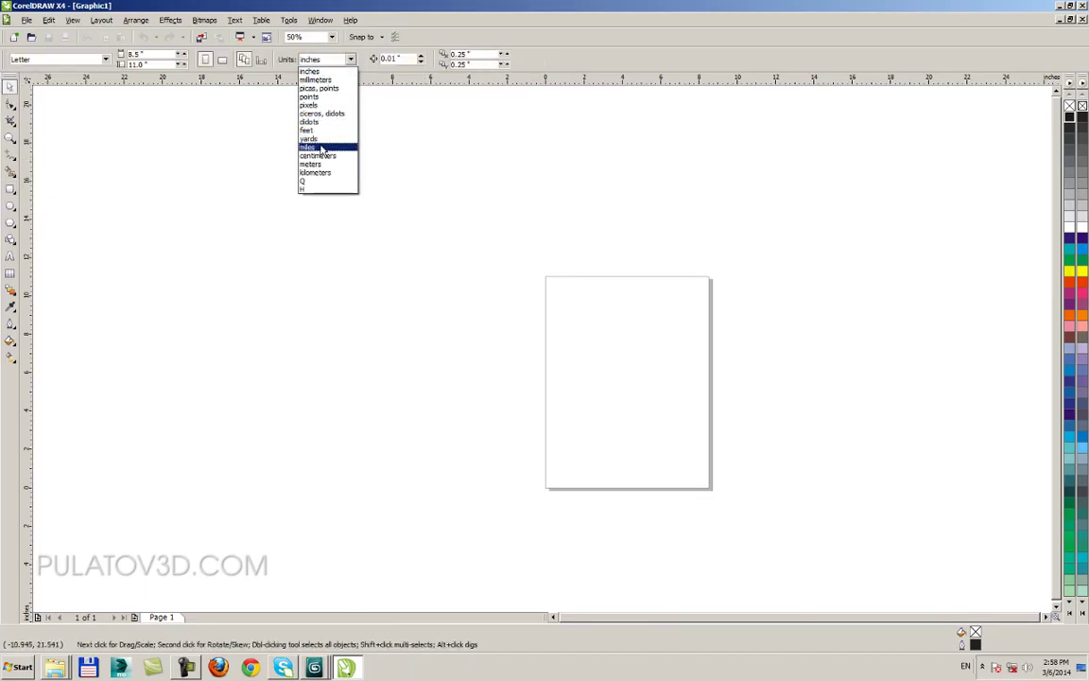
{"action": "left_click", "coordinate": [315, 79]}
Step: Draw a rectangle about 560 by 417 mm overlapping the page and set its width to 627 mm
{"action": "left_click", "coordinate": [10, 188]}
{"action": "left_click_drag", "start_coordinate": [309, 152], "coordinate": [734, 468]}
{"action": "left_click", "coordinate": [9, 86]}
{"action": "left_click", "coordinate": [95, 53]}
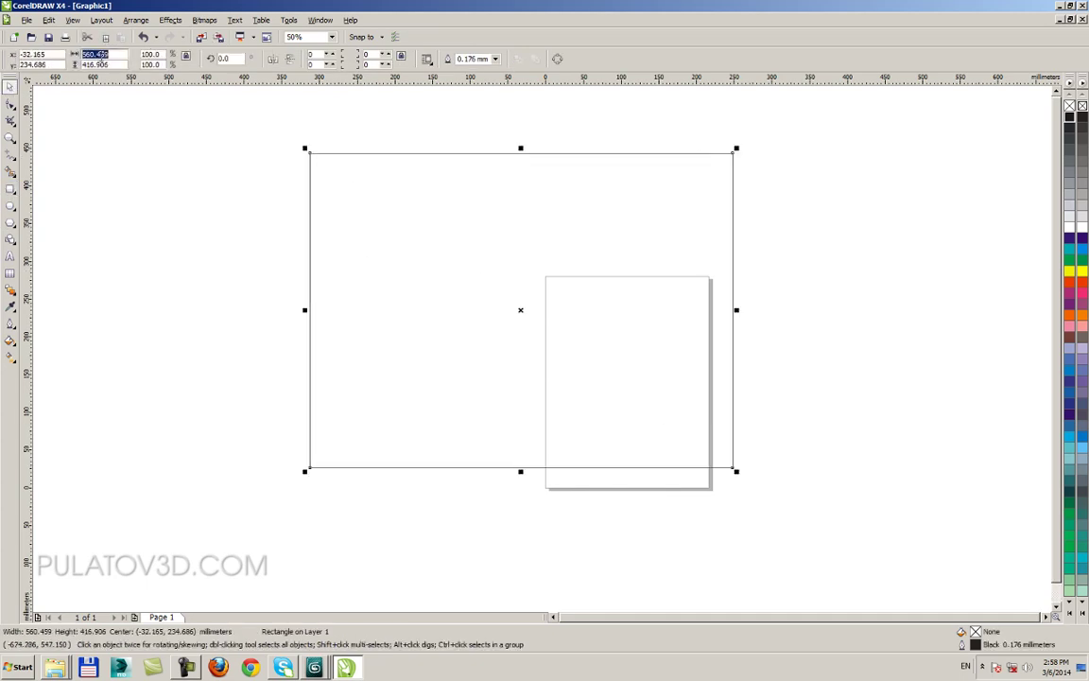
{"action": "type", "text": "627"}
{"action": "key", "text": "Return"}
Step: Recheck the cornice's measured length in the 3ds Max scene Detskiy01.max and correct the CorelDRAW rectangle's width to 625 mm
{"action": "mouse_move", "coordinate": [314, 668]}
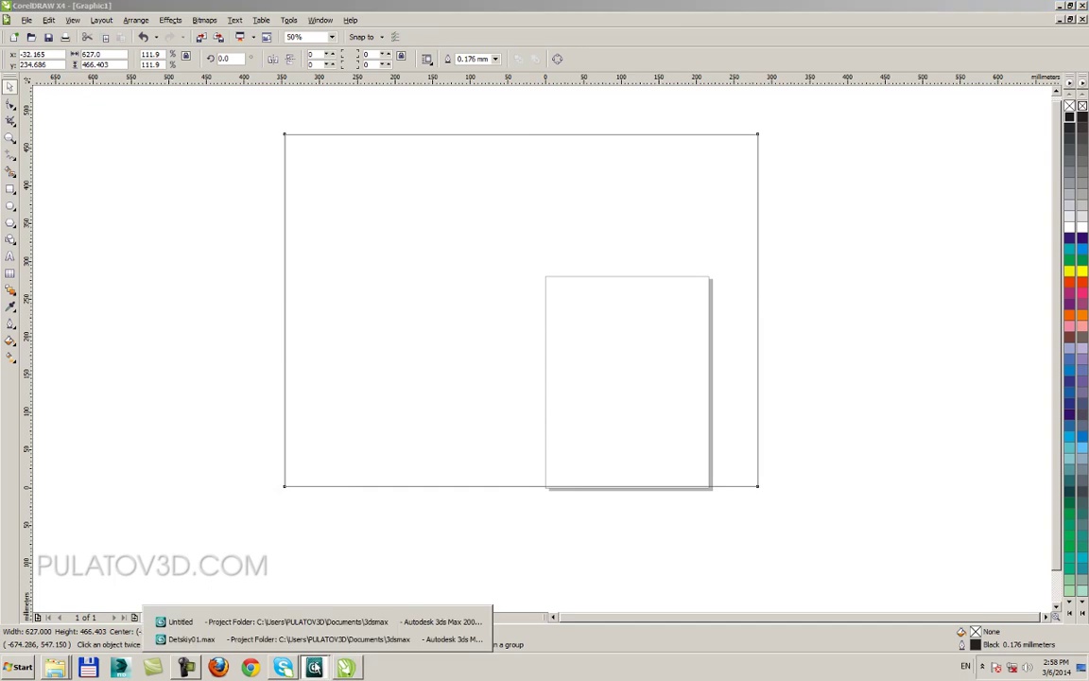
{"action": "left_click", "coordinate": [284, 639]}
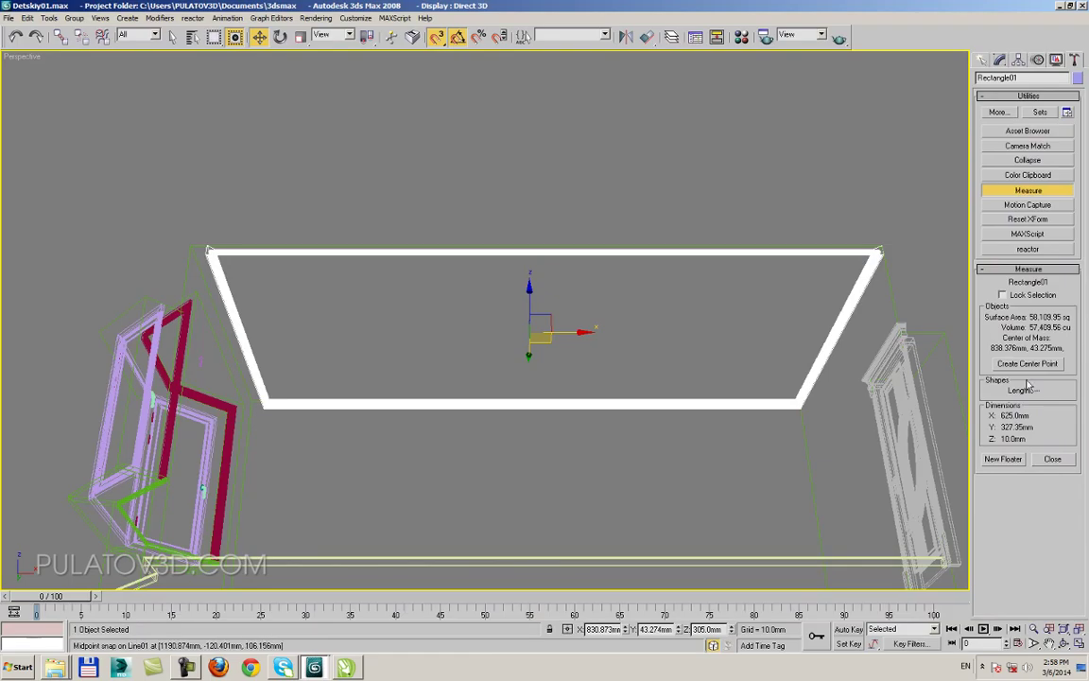
{"action": "left_click", "coordinate": [1061, 6]}
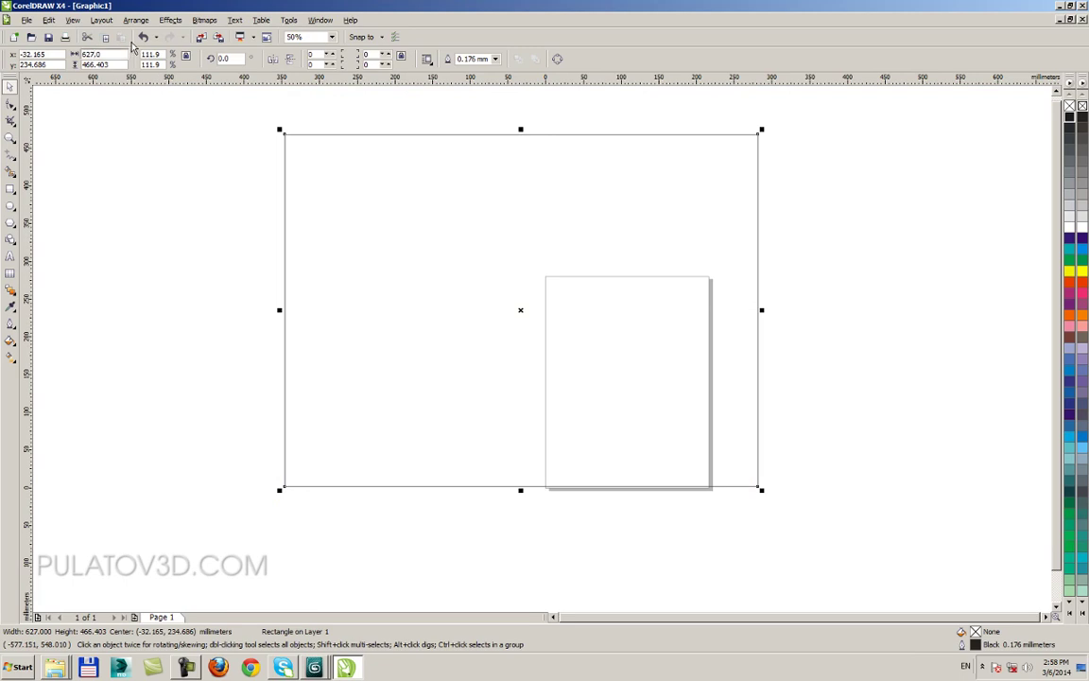
{"action": "key", "text": "Return"}
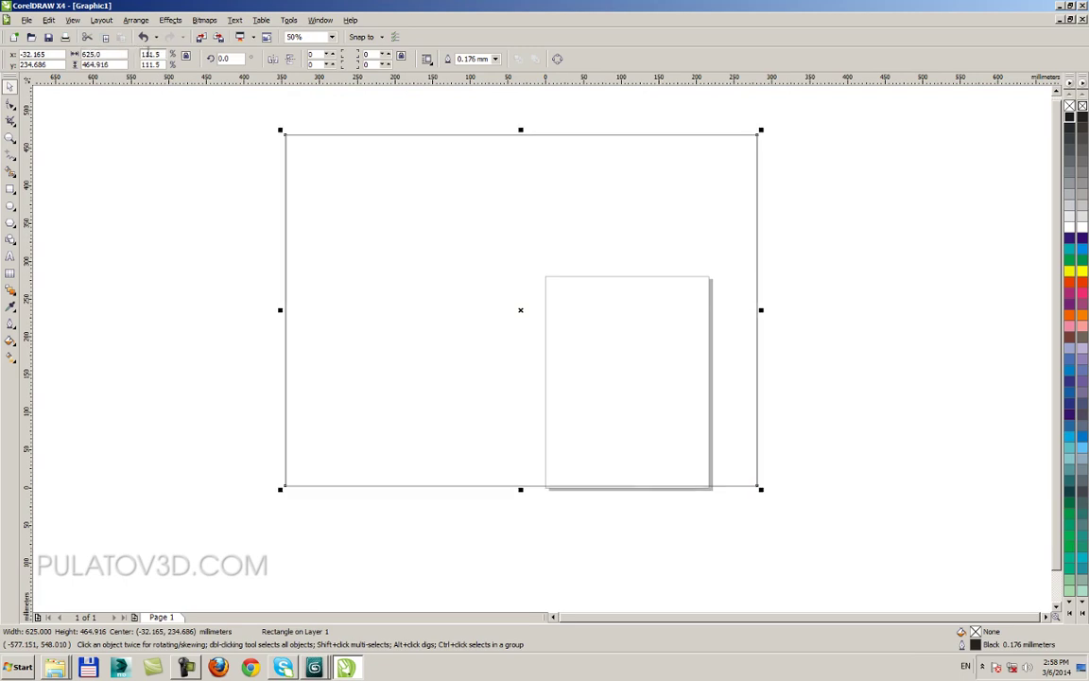
Step: Set the rectangle's height to 327 mm without scaling its width, and move it above the page
{"action": "key", "text": "Tab"}
{"action": "type", "text": "32"}
{"action": "key", "text": "Return"}
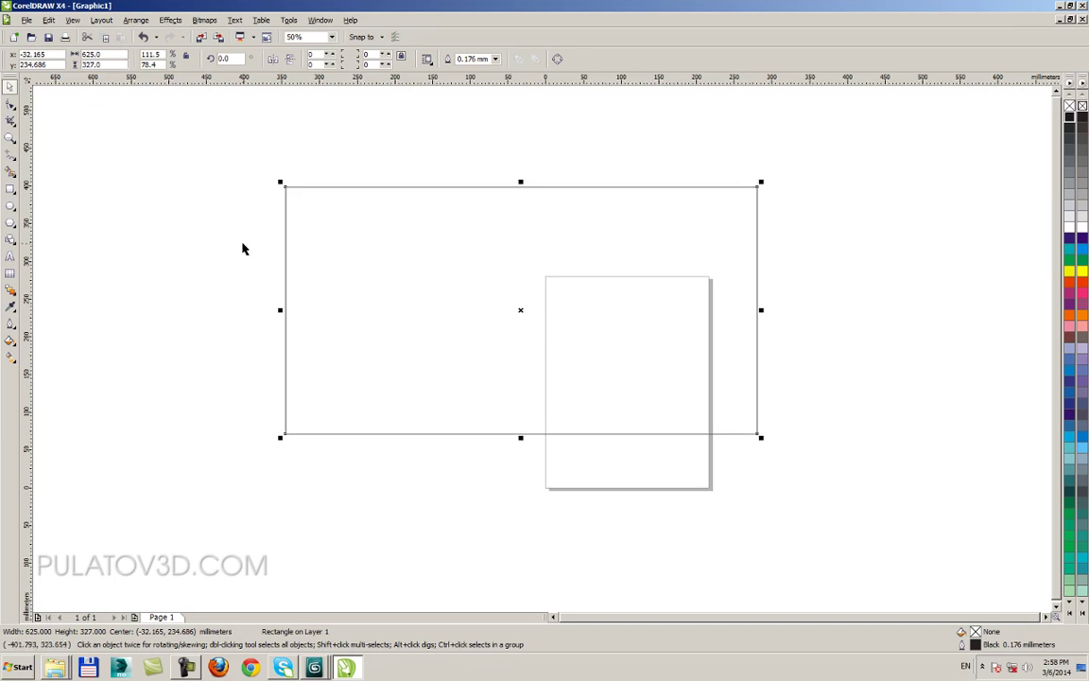
{"action": "scroll", "coordinate": [267, 247], "scroll_direction": "down", "scroll_amount": 1}
{"action": "left_click_drag", "start_coordinate": [673, 355], "coordinate": [659, 267]}
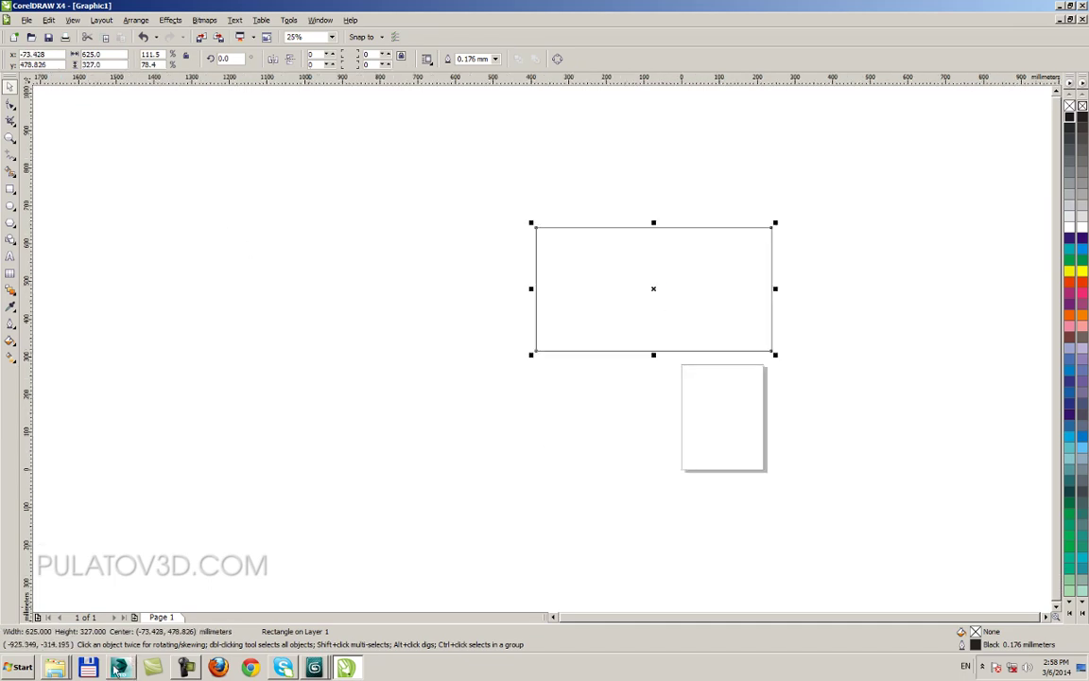
Step: Review the cornice's measured dimensions in the 3ds Max scene Detskiy01.max and return to the CorelDRAW rectangle
{"action": "left_click", "coordinate": [120, 667]}
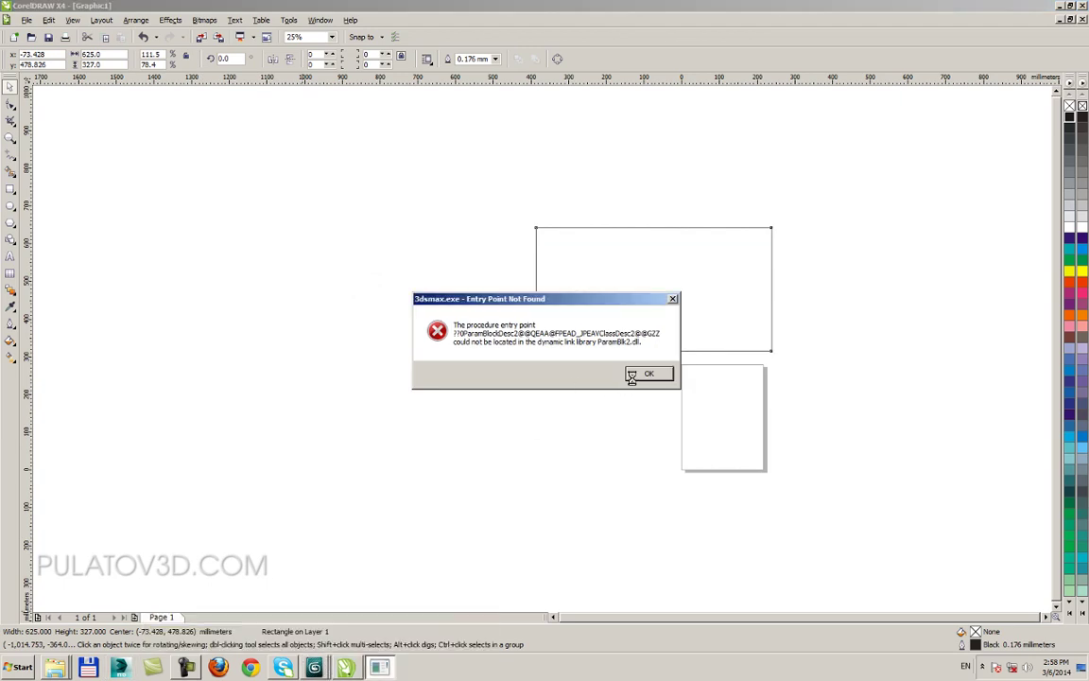
{"action": "left_click", "coordinate": [649, 372]}
{"action": "left_click", "coordinate": [315, 667]}
{"action": "left_click", "coordinate": [319, 639]}
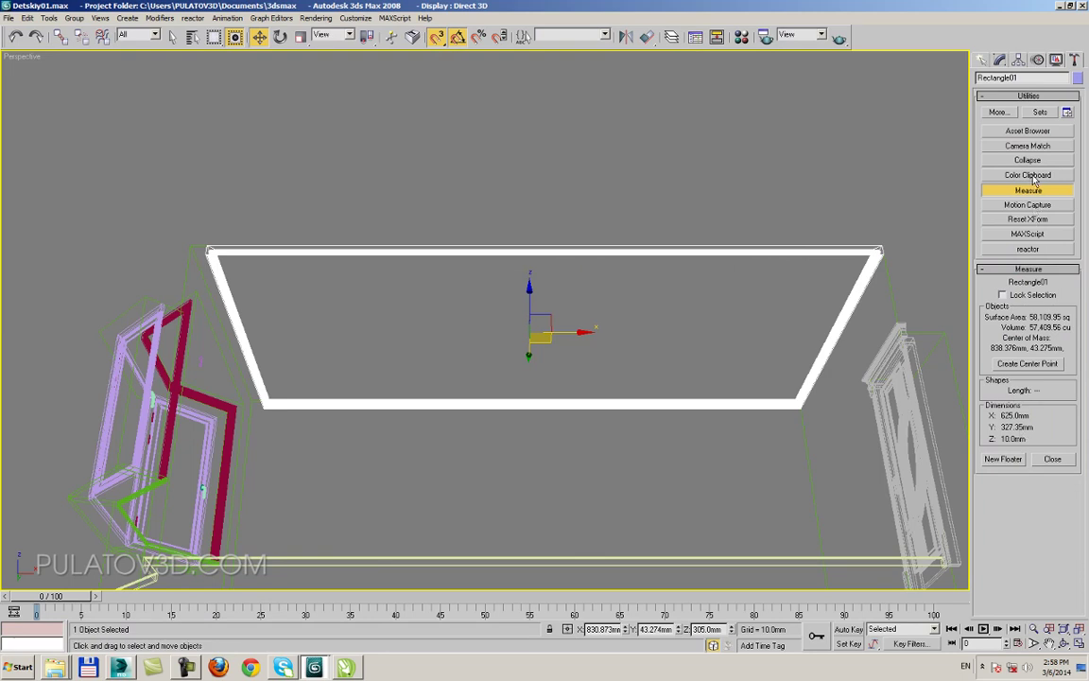
{"action": "left_click", "coordinate": [1061, 7]}
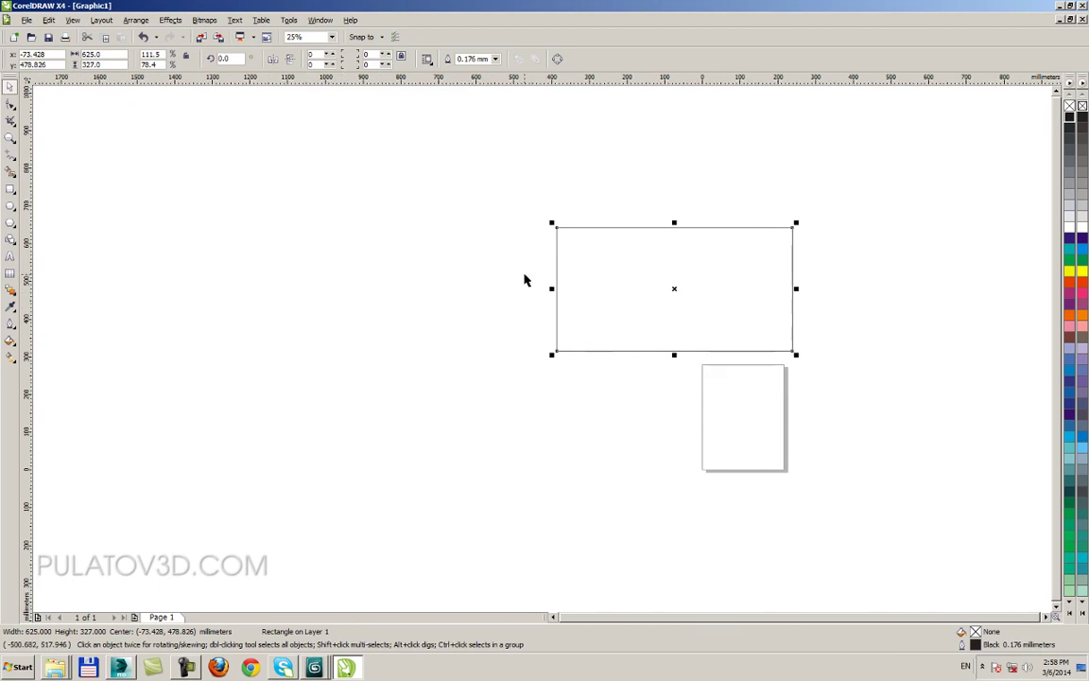
{"action": "left_click", "coordinate": [610, 302]}
{"action": "key", "text": "Escape"}
{"action": "left_click", "coordinate": [600, 292]}
{"action": "middle_click", "coordinate": [614, 289]}
Step: Compare against the cornice's measured width in 3ds Max and set the CorelDRAW rectangle's height to 327.35 mm
{"action": "left_click", "coordinate": [314, 667]}
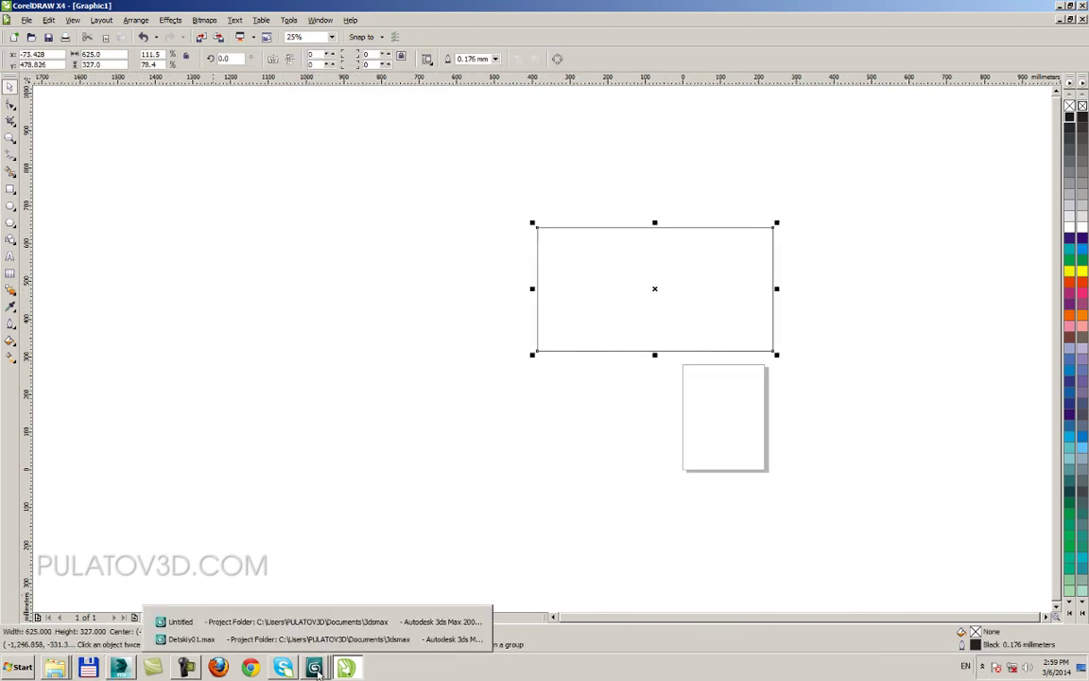
{"action": "left_click", "coordinate": [314, 639]}
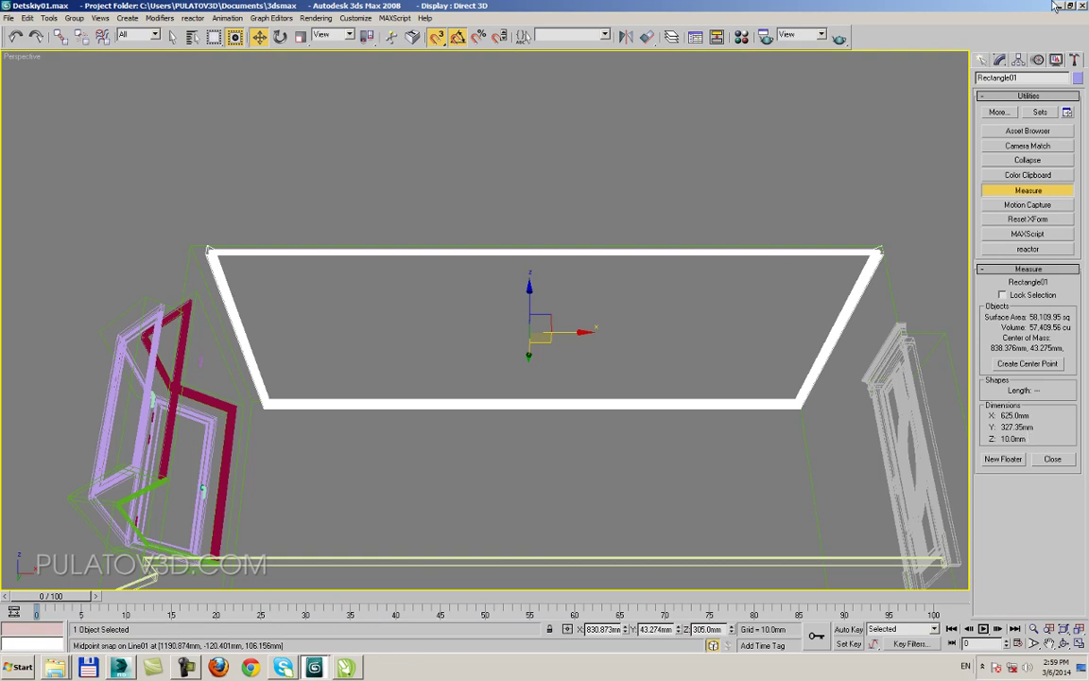
{"action": "key", "text": "alt+Tab"}
{"action": "left_click", "coordinate": [110, 64]}
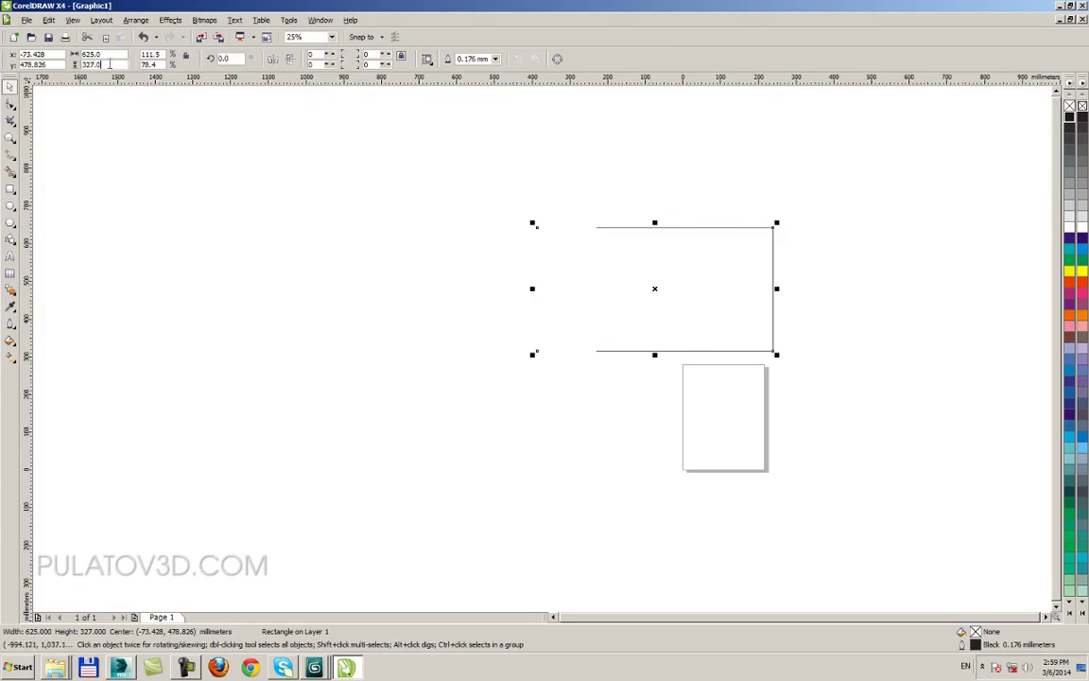
{"action": "key", "text": "Return"}
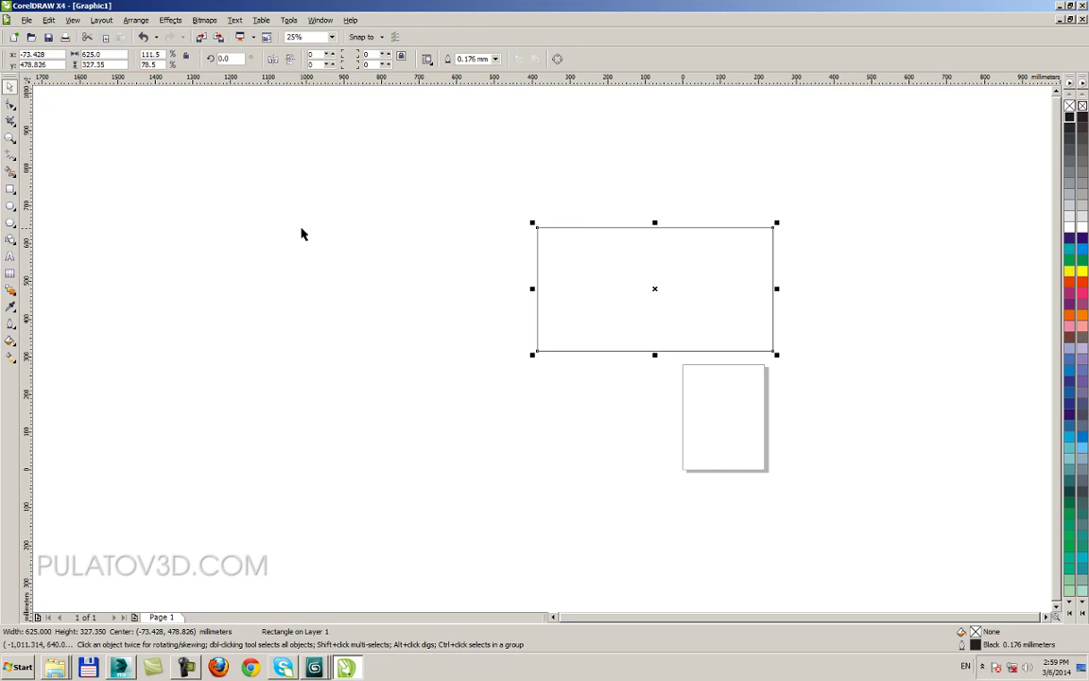
Step: Inspect the rectangle's upper-left corner up close and set the height back to 327 mm
{"action": "left_click", "coordinate": [598, 308]}
{"action": "scroll", "coordinate": [538, 227], "scroll_direction": "up", "scroll_amount": 1}
{"action": "scroll", "coordinate": [541, 348], "scroll_direction": "up", "scroll_amount": 6}
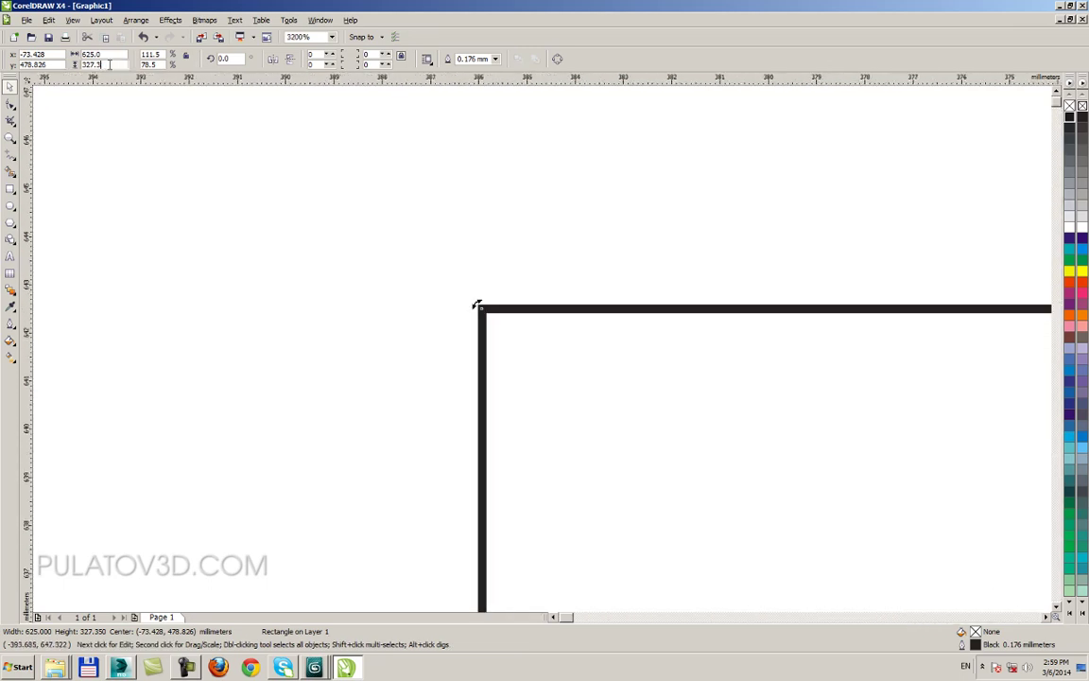
{"action": "type", "text": "0"}
{"action": "key", "text": "Return"}
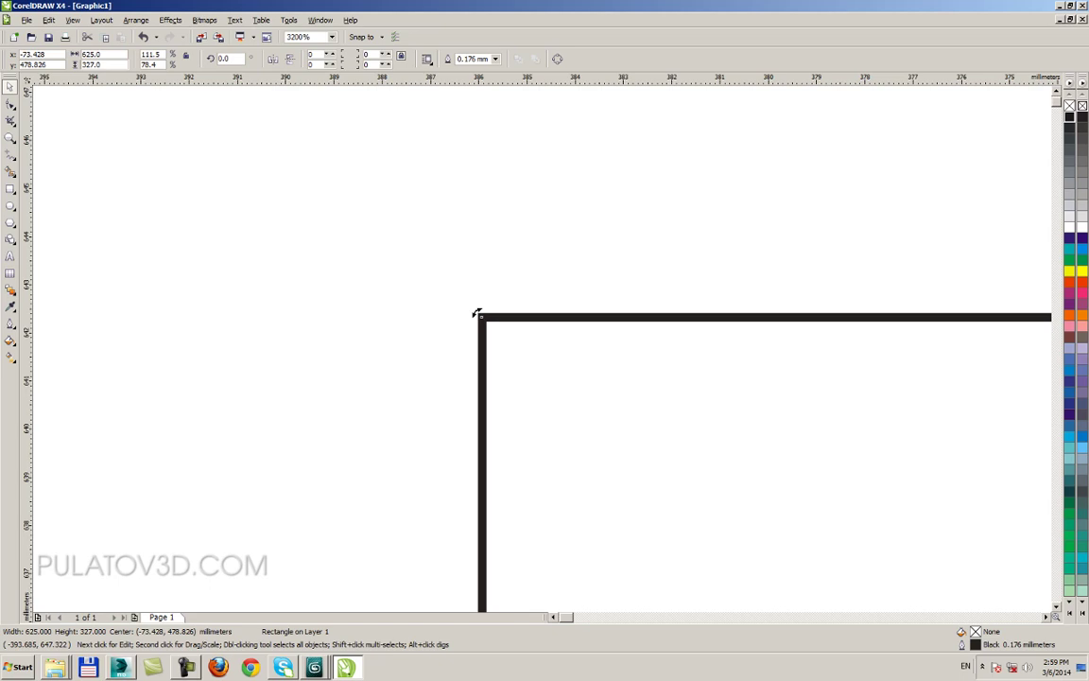
Step: Move the rectangle so its centre sits at about X 50 mm, Y 505 mm
{"action": "scroll", "coordinate": [544, 354], "scroll_direction": "down", "scroll_amount": 7}
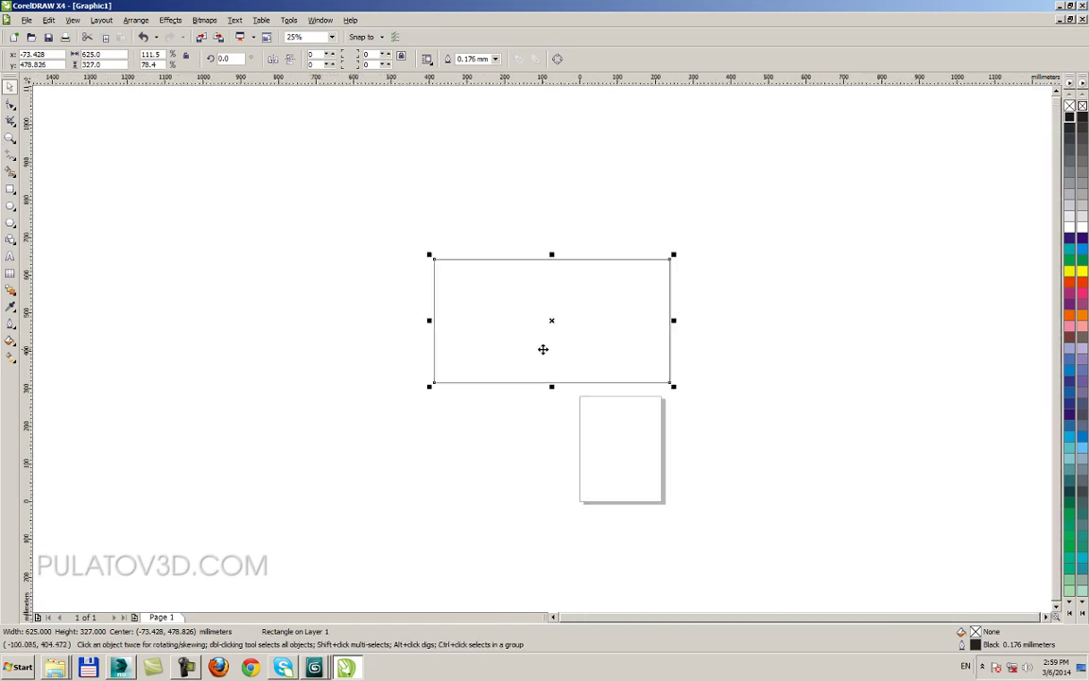
{"action": "scroll", "coordinate": [542, 348], "scroll_direction": "up", "scroll_amount": 1}
{"action": "left_click_drag", "start_coordinate": [540, 309], "coordinate": [633, 291]}
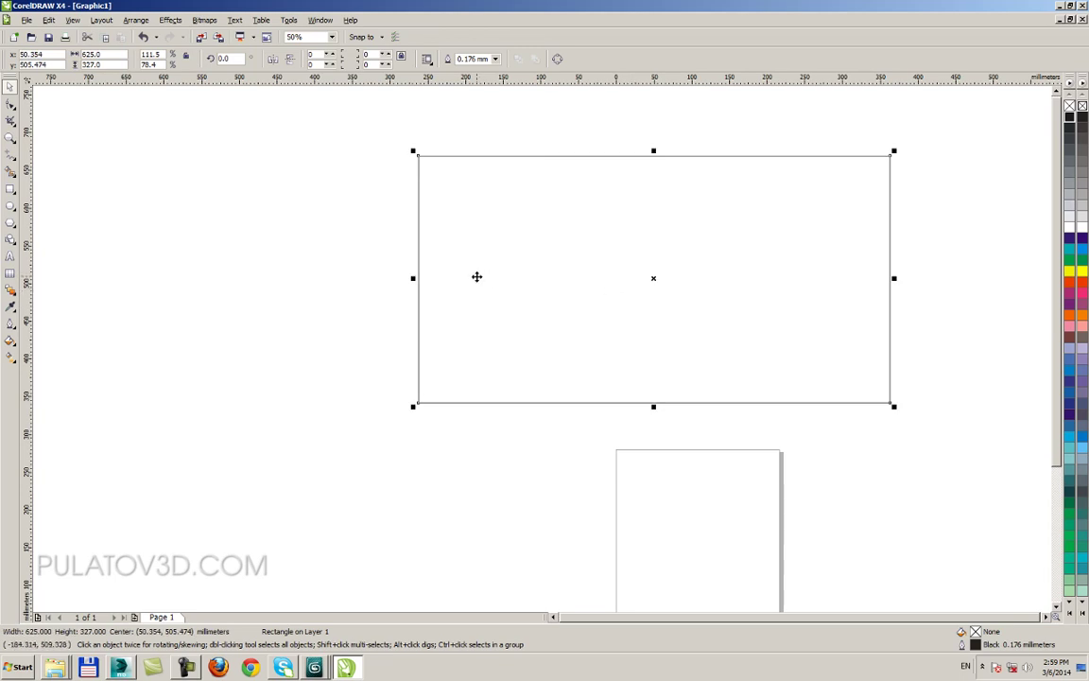
{"action": "left_click", "coordinate": [326, 257]}
{"action": "left_click", "coordinate": [417, 243]}
{"action": "left_click", "coordinate": [338, 353]}
{"action": "left_click", "coordinate": [464, 304]}
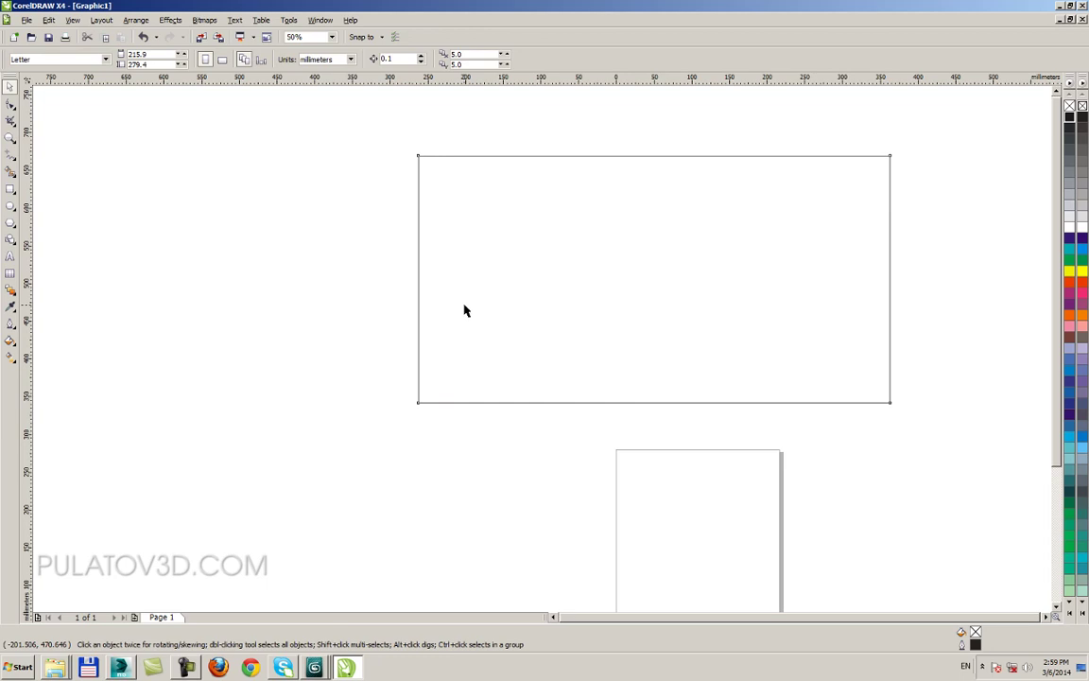
{"action": "left_click", "coordinate": [368, 302]}
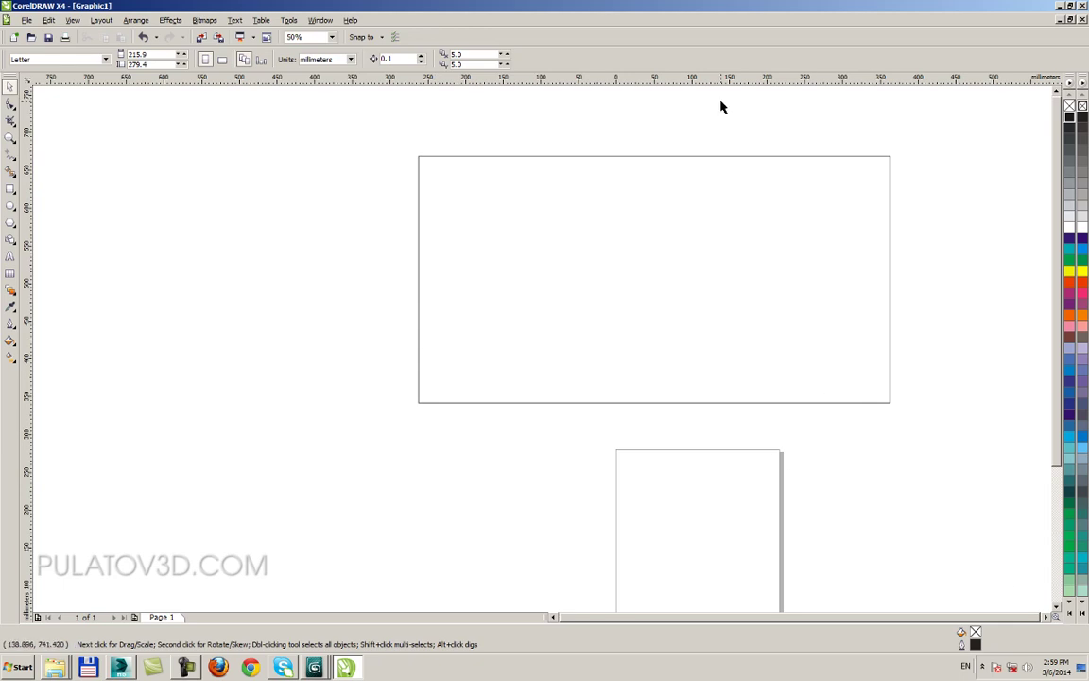
Step: Select the rectangle, move its centre to about X -254 mm, Y 506 mm, and deselect it
{"action": "key", "text": "ctrl+a"}
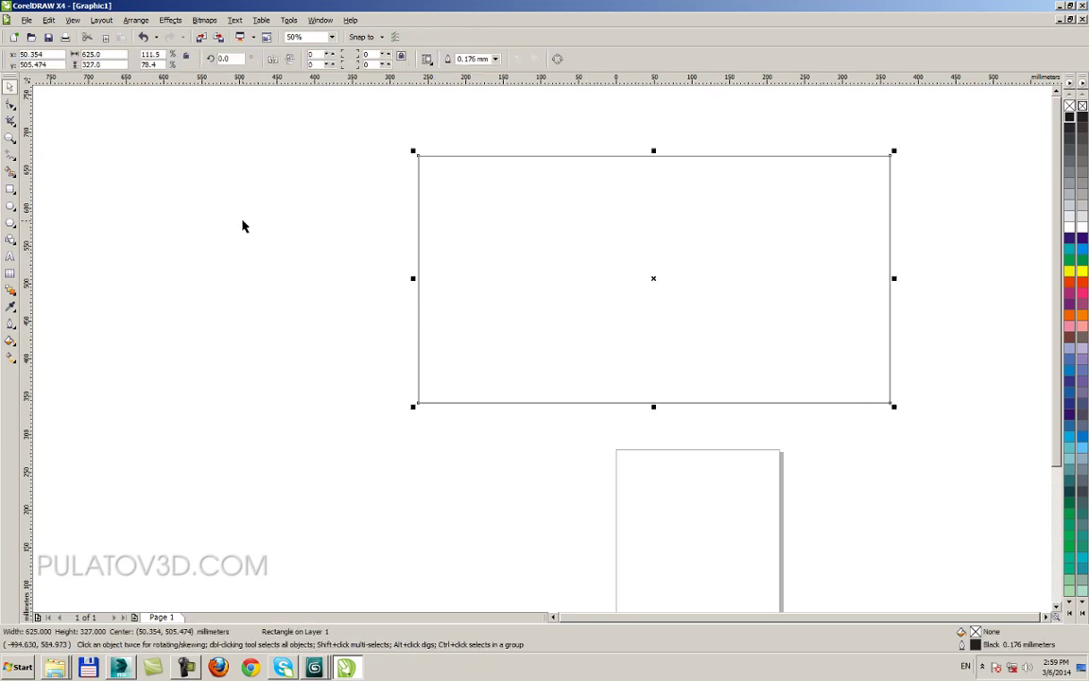
{"action": "left_click_drag", "start_coordinate": [634, 264], "coordinate": [407, 251]}
{"action": "left_click", "coordinate": [717, 241]}
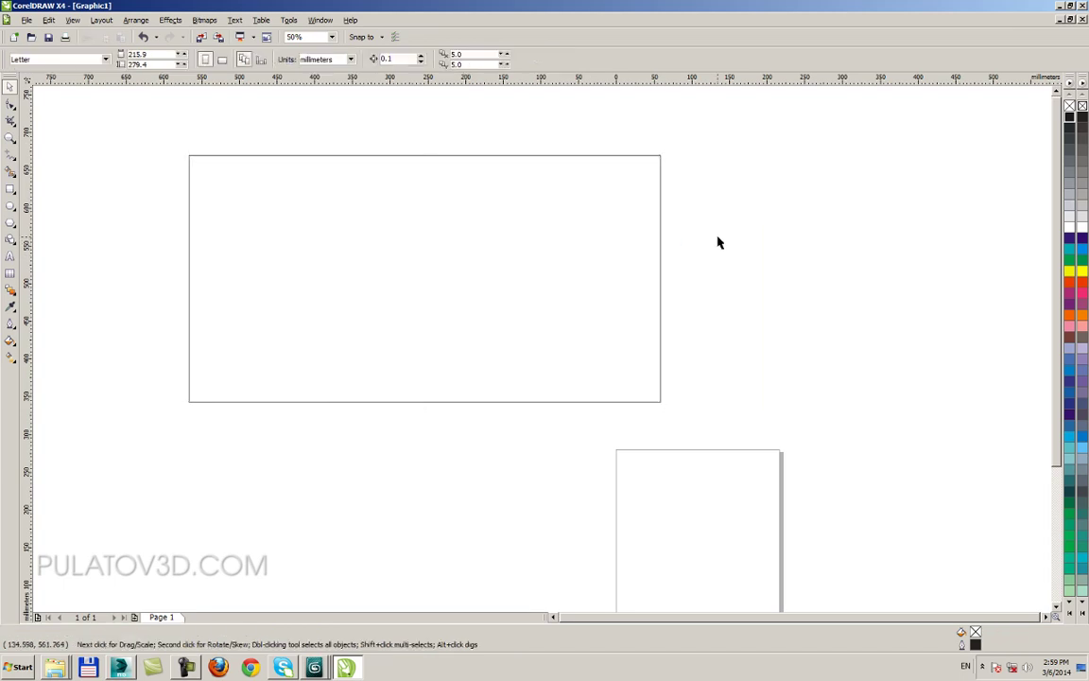
{"action": "left_click", "coordinate": [660, 196]}
{"action": "left_click", "coordinate": [756, 217]}
{"action": "key", "text": "ctrl+a"}
{"action": "left_click", "coordinate": [739, 240]}
{"action": "key", "text": "ctrl+a"}
{"action": "left_click", "coordinate": [678, 203]}
Step: Try a one-step inside contour with a 40 mm offset on the rectangle, and clear the contour
{"action": "left_click", "coordinate": [660, 200]}
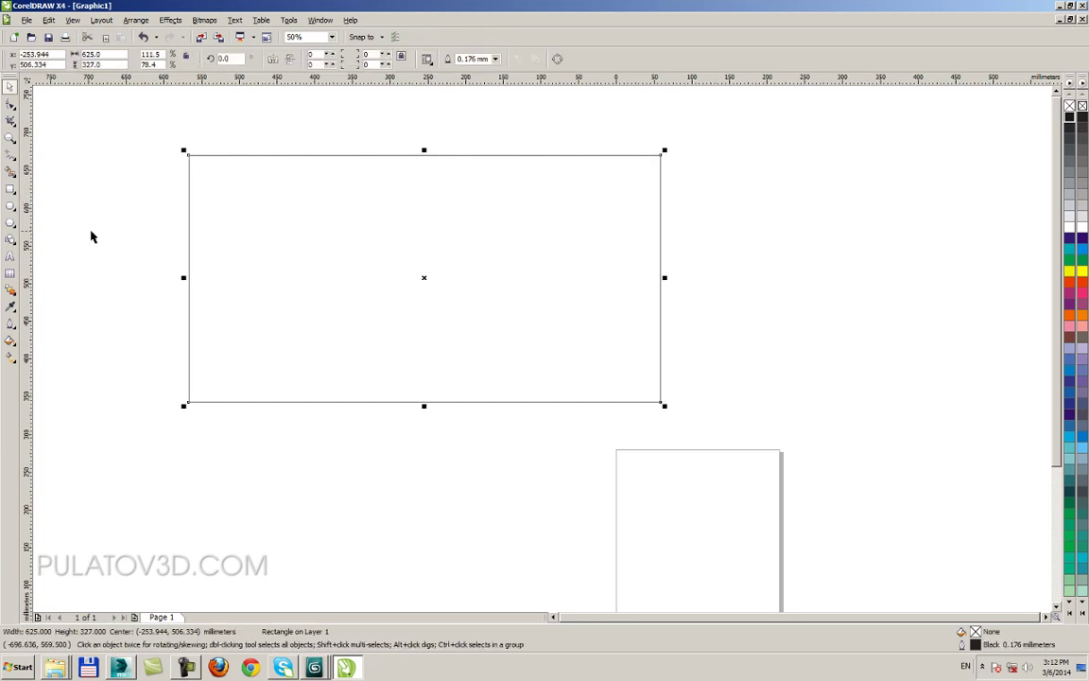
{"action": "left_click", "coordinate": [9, 274]}
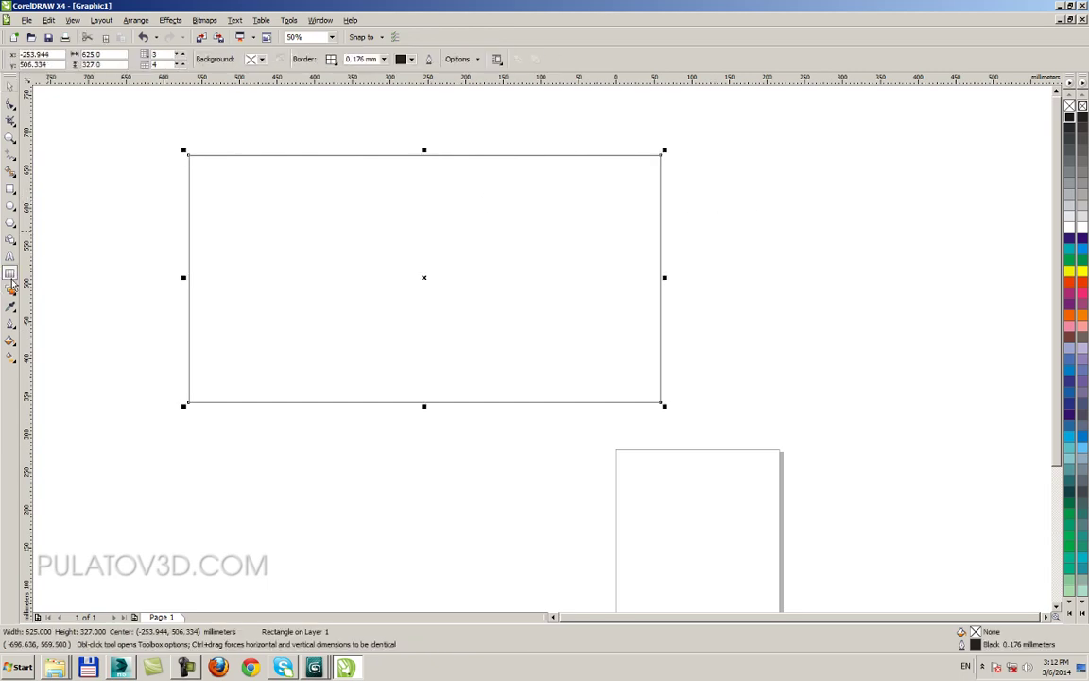
{"action": "left_click", "coordinate": [9, 86]}
{"action": "left_click", "coordinate": [198, 186]}
{"action": "key", "text": "ctrl+a"}
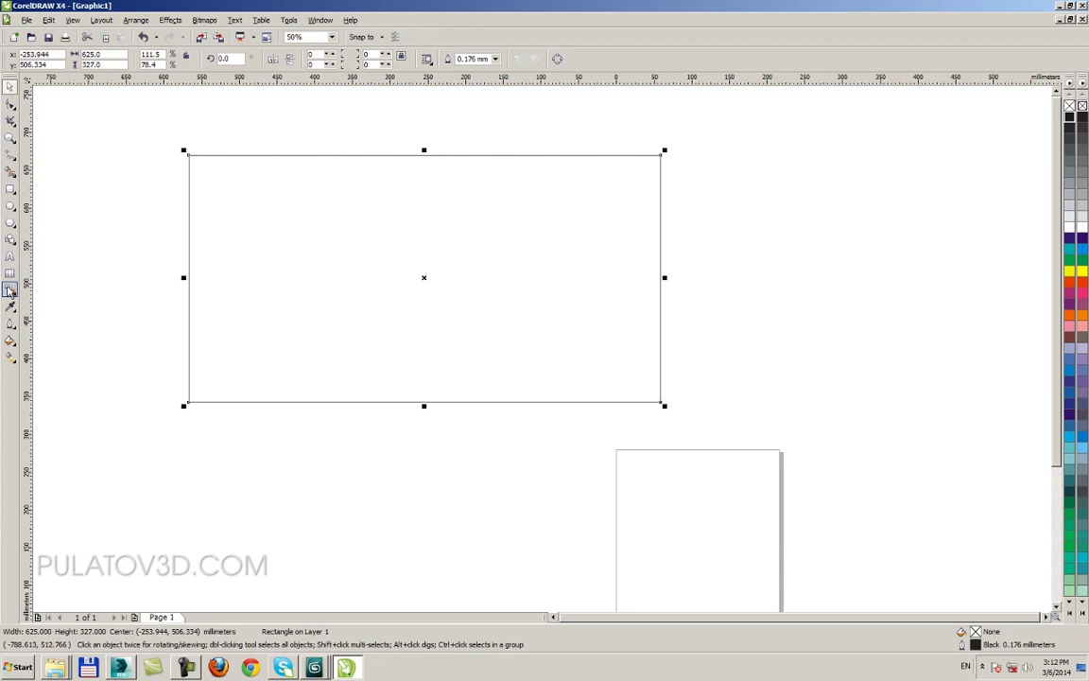
{"action": "left_click", "coordinate": [11, 287]}
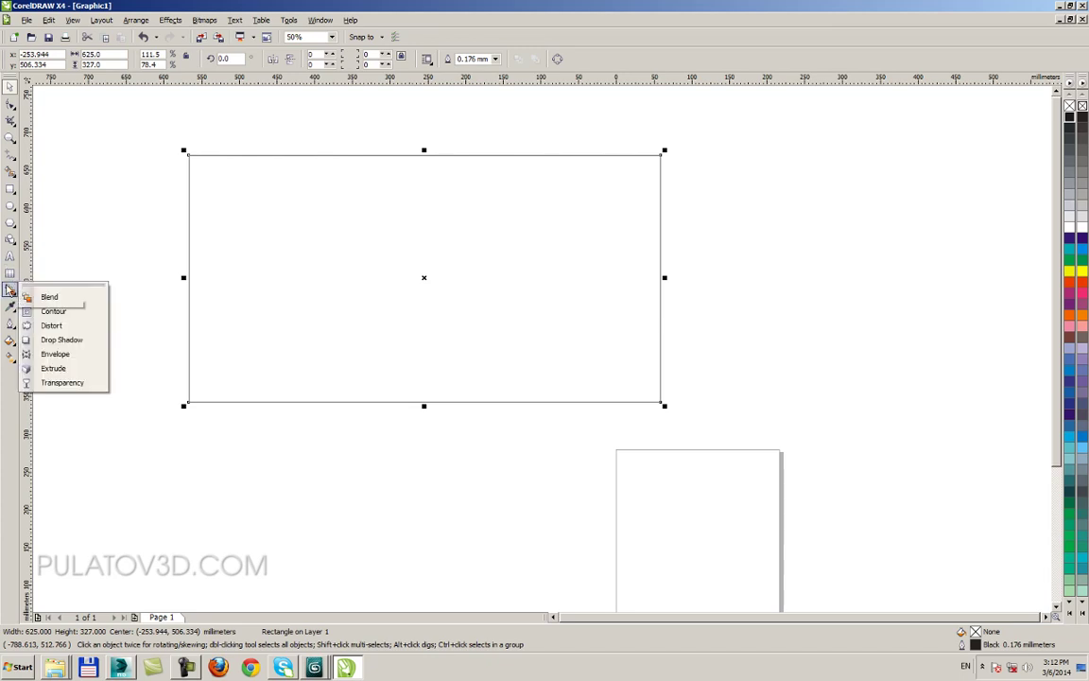
{"action": "left_click", "coordinate": [52, 315]}
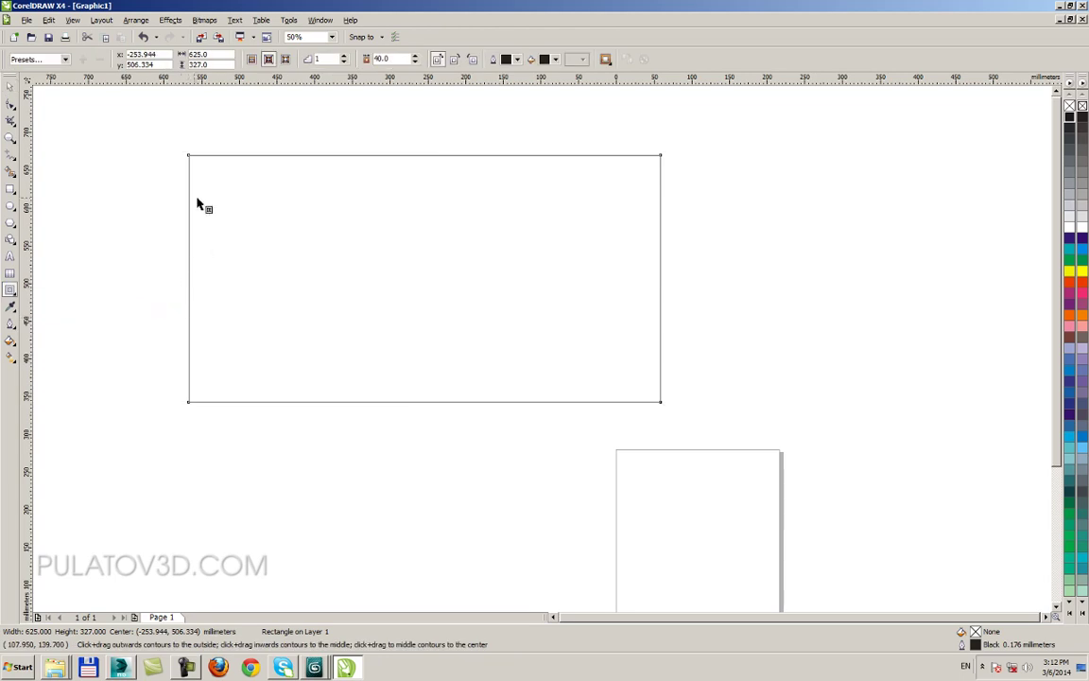
{"action": "mouse_move", "coordinate": [197, 200]}
{"action": "left_mouse_down"}
{"action": "mouse_move", "coordinate": [214, 201]}
{"action": "mouse_move", "coordinate": [205, 197]}
{"action": "left_mouse_up"}
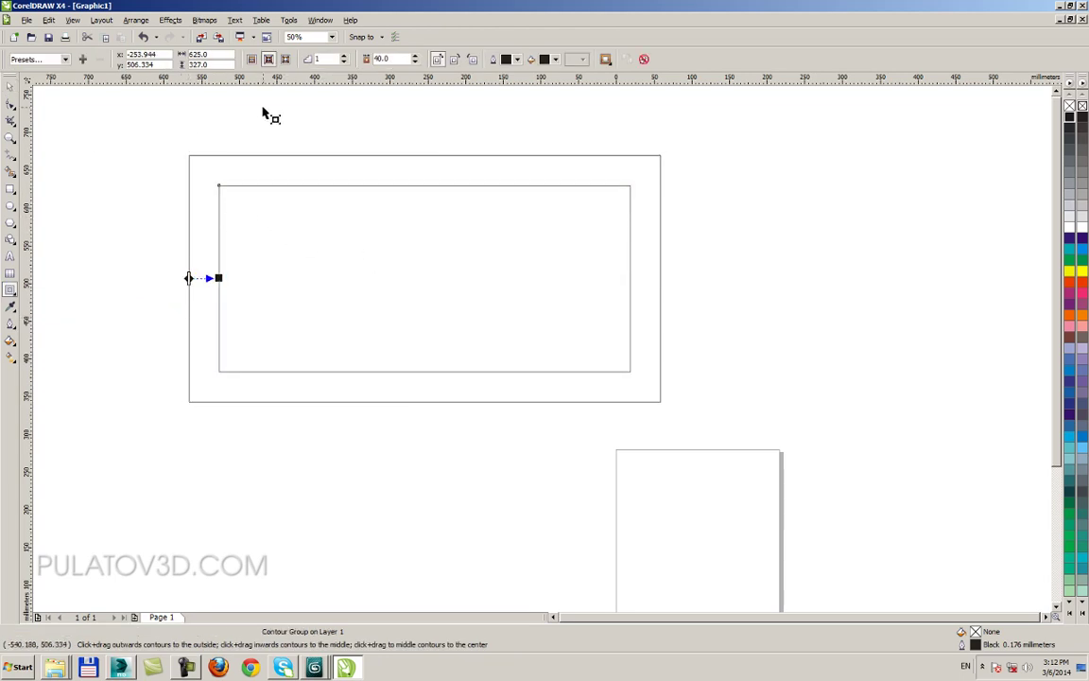
{"action": "double_click", "coordinate": [386, 60]}
{"action": "left_click", "coordinate": [9, 86]}
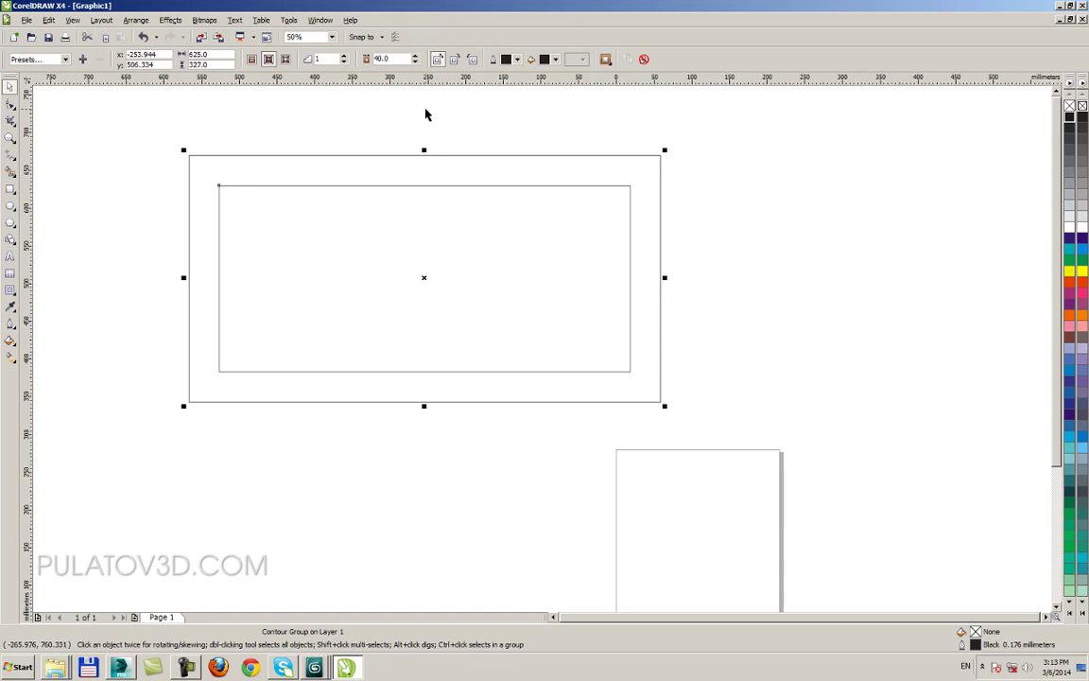
{"action": "left_click", "coordinate": [643, 58]}
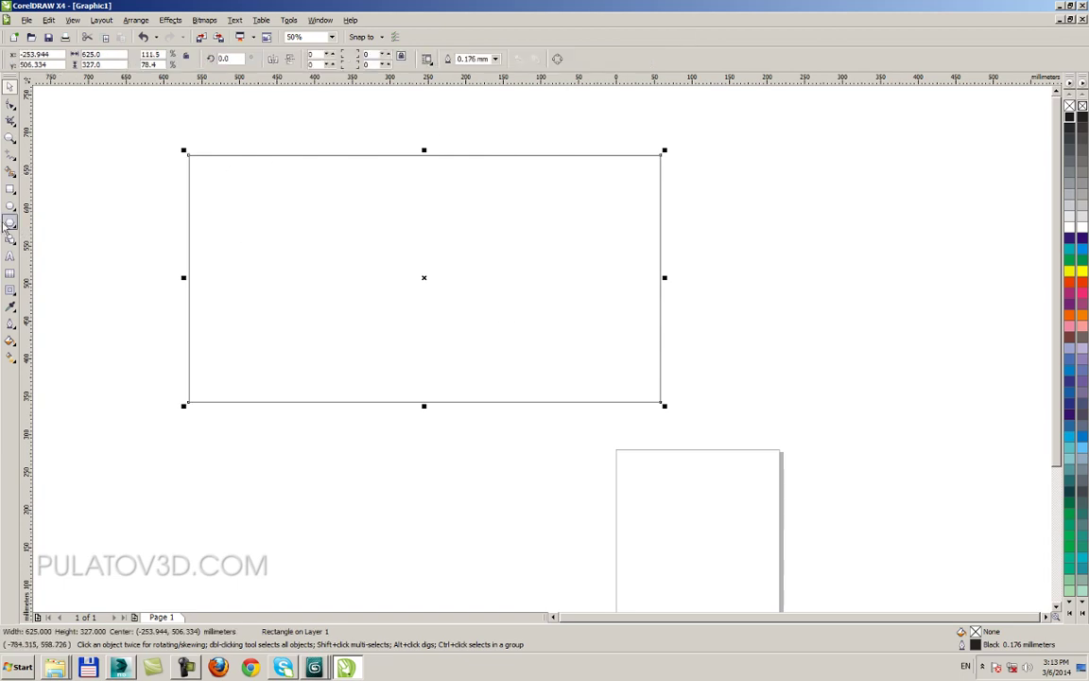
Step: Add a one-step inside contour to the rectangle and set its offset to 5 mm
{"action": "left_click", "coordinate": [10, 289]}
{"action": "left_click_drag", "start_coordinate": [189, 213], "coordinate": [217, 212]}
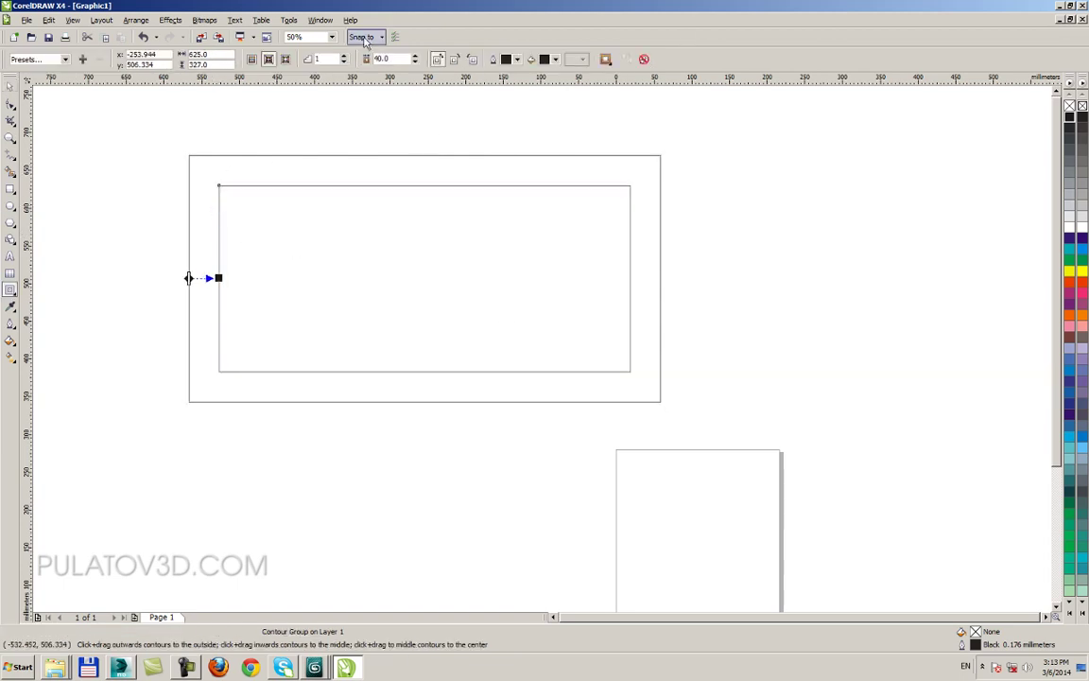
{"action": "type", "text": "5"}
{"action": "key", "text": "Return"}
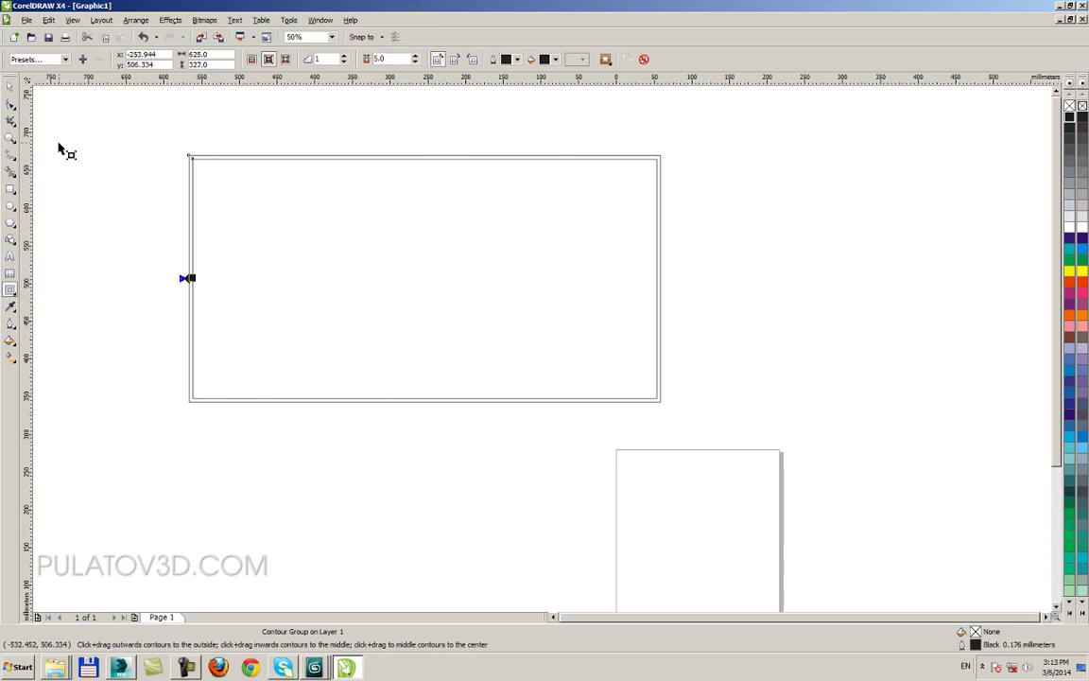
Step: Break the 5 mm contour group apart, test-move the inner rectangle, and undo that move
{"action": "left_click", "coordinate": [10, 86]}
{"action": "right_click", "coordinate": [207, 169]}
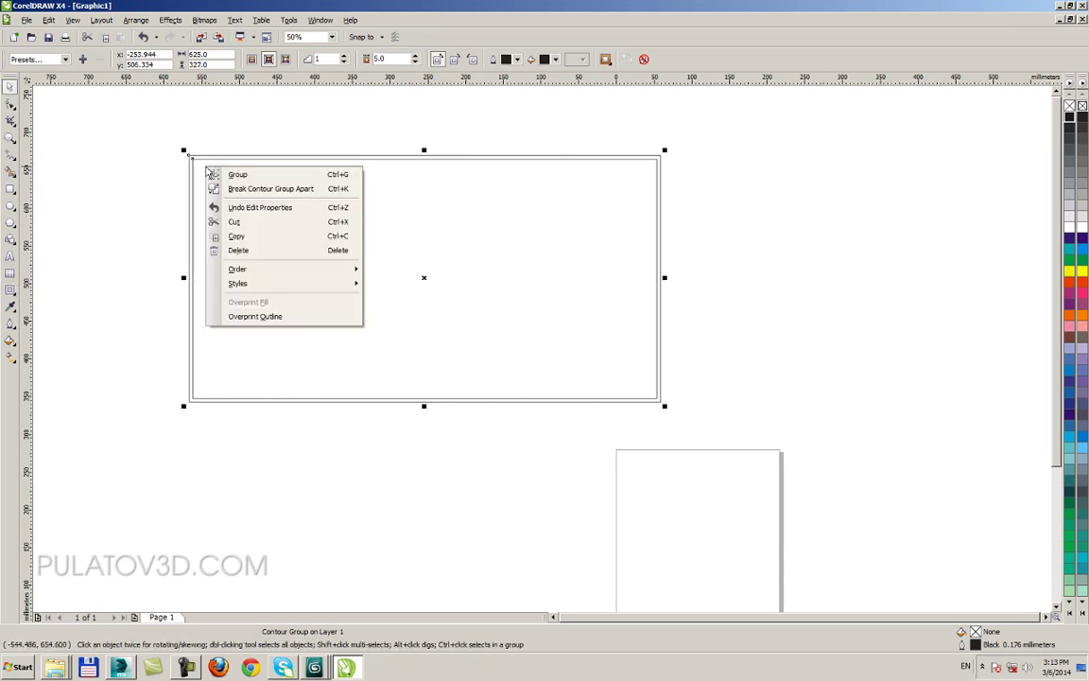
{"action": "left_click", "coordinate": [209, 141]}
{"action": "left_click", "coordinate": [201, 167]}
{"action": "right_click", "coordinate": [202, 169]}
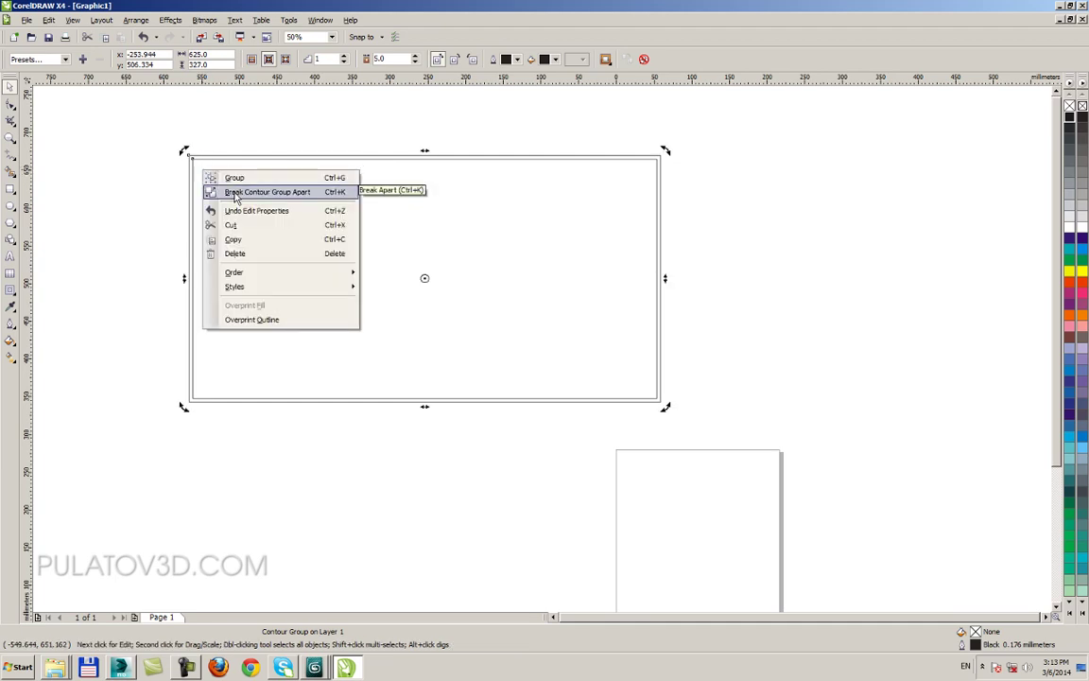
{"action": "left_click", "coordinate": [236, 196]}
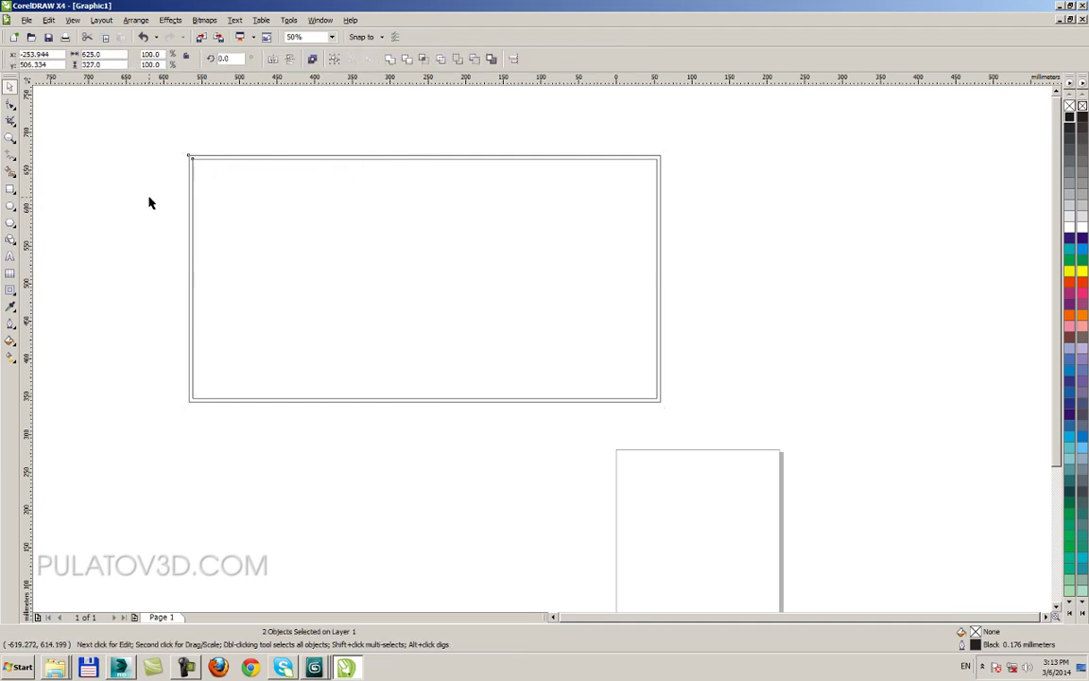
{"action": "left_click_drag", "start_coordinate": [192, 182], "coordinate": [248, 211]}
{"action": "key", "text": "ctrl+z"}
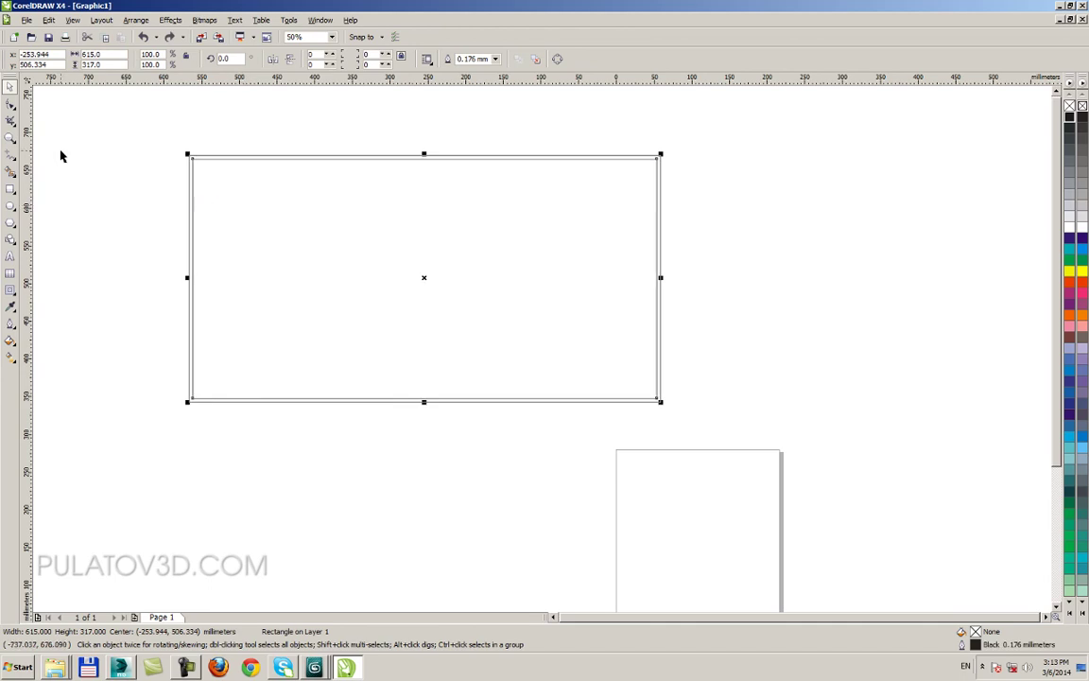
Step: Add a one-step inside contour with a 30 mm offset to the inner rectangle, and deselect it
{"action": "left_click", "coordinate": [9, 291]}
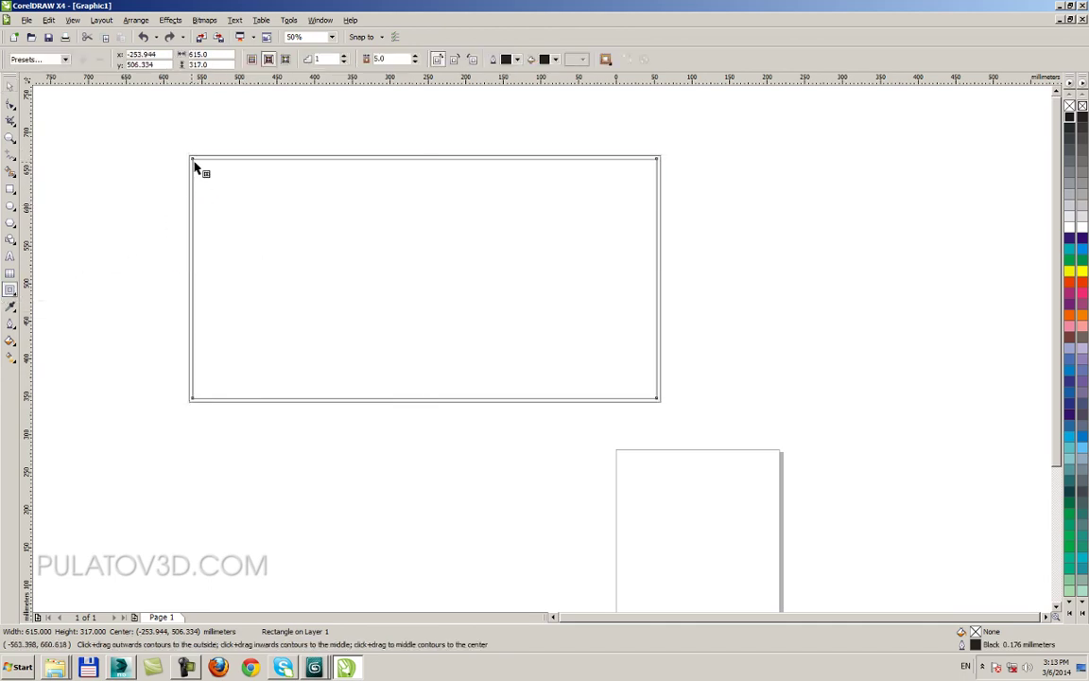
{"action": "left_click_drag", "start_coordinate": [195, 167], "coordinate": [216, 180]}
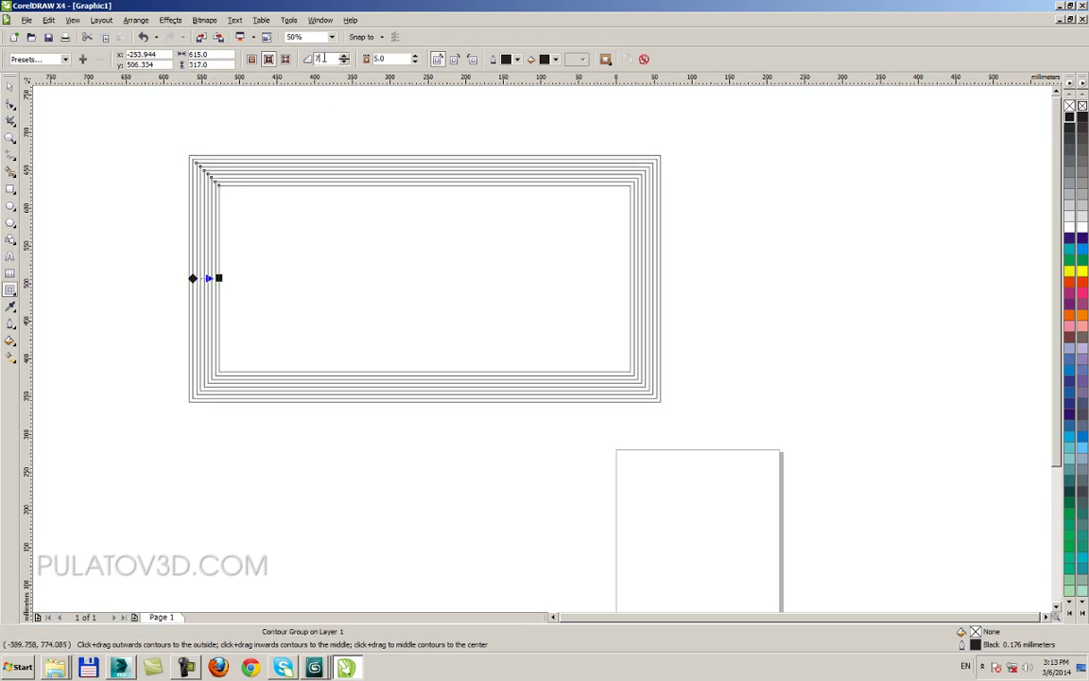
{"action": "type", "text": "1"}
{"action": "key", "text": "Return"}
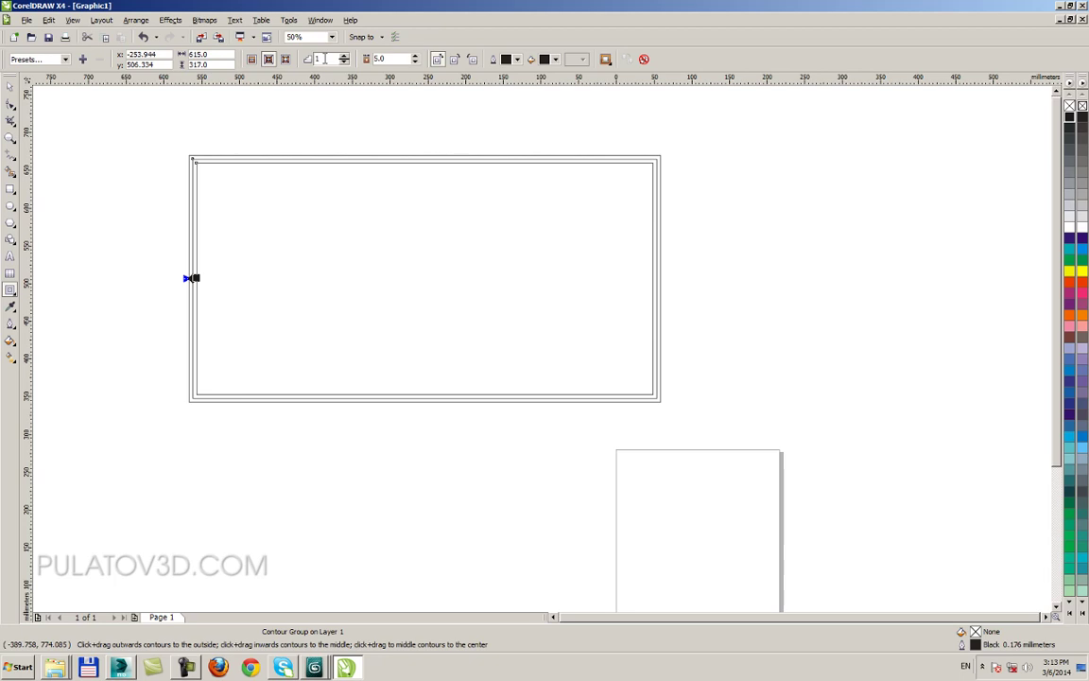
{"action": "double_click", "coordinate": [379, 58]}
{"action": "type", "text": "30"}
{"action": "key", "text": "Return"}
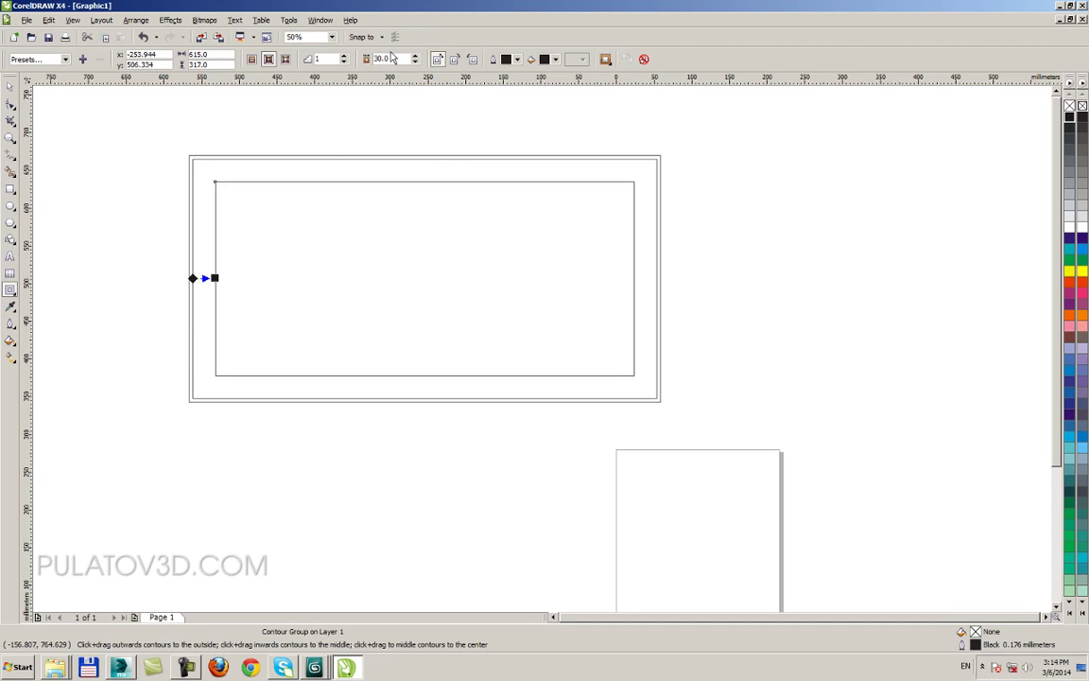
{"action": "left_click", "coordinate": [9, 86]}
{"action": "left_click", "coordinate": [69, 157]}
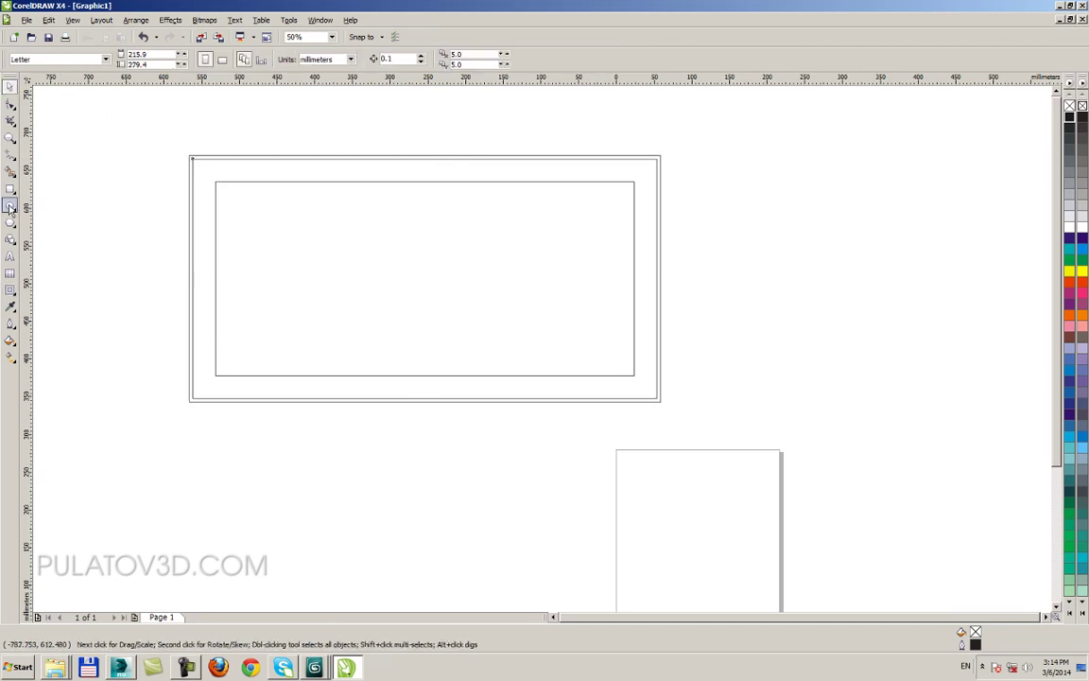
Step: Draw a 10 mm circle in the band between the two inner outlines, placed at about X -508 mm, Y 650 mm
{"action": "left_click", "coordinate": [9, 205]}
{"action": "scroll", "coordinate": [197, 178], "scroll_direction": "up", "scroll_amount": 2}
{"action": "left_click_drag", "start_coordinate": [547, 310], "coordinate": [586, 347]}
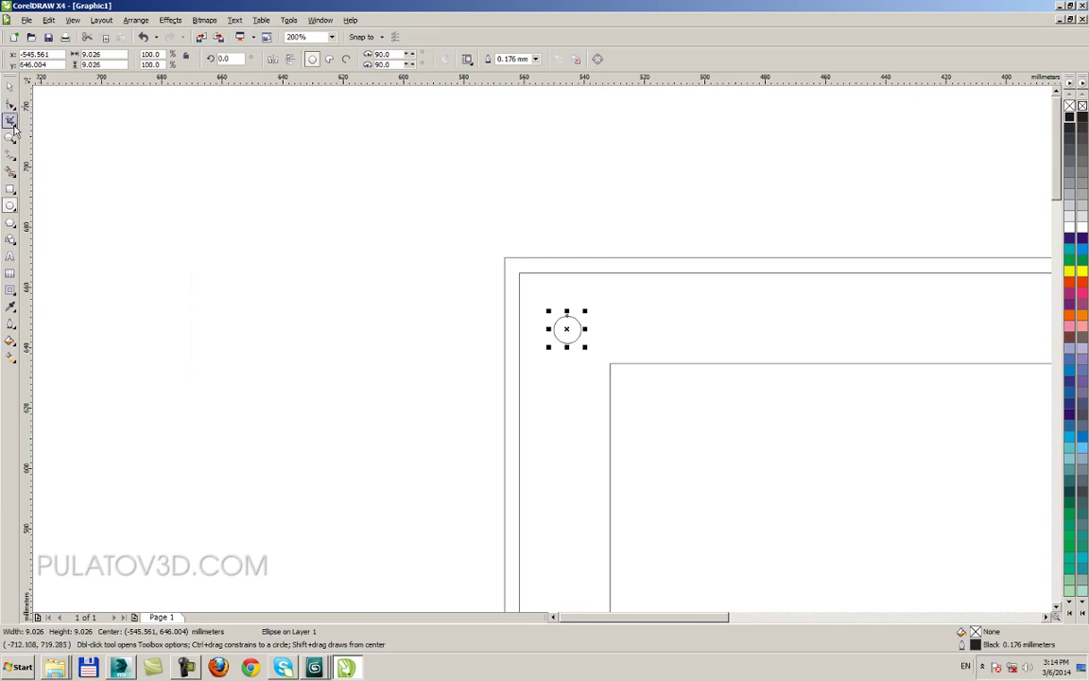
{"action": "left_click", "coordinate": [9, 86]}
{"action": "double_click", "coordinate": [92, 54]}
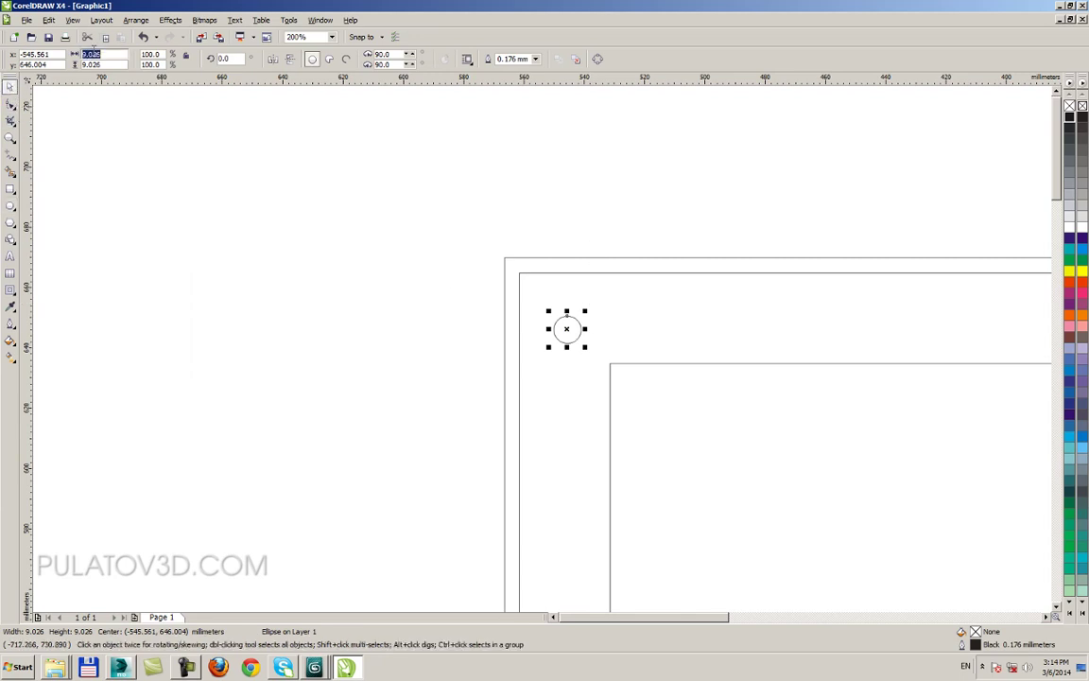
{"action": "type", "text": "10"}
{"action": "key", "text": "Return"}
{"action": "left_click_drag", "start_coordinate": [567, 329], "coordinate": [680, 318]}
Step: Set the inner contour's offset to 25 mm and move the circle's centre to about X -510 mm, Y 652 mm
{"action": "left_click", "coordinate": [662, 364]}
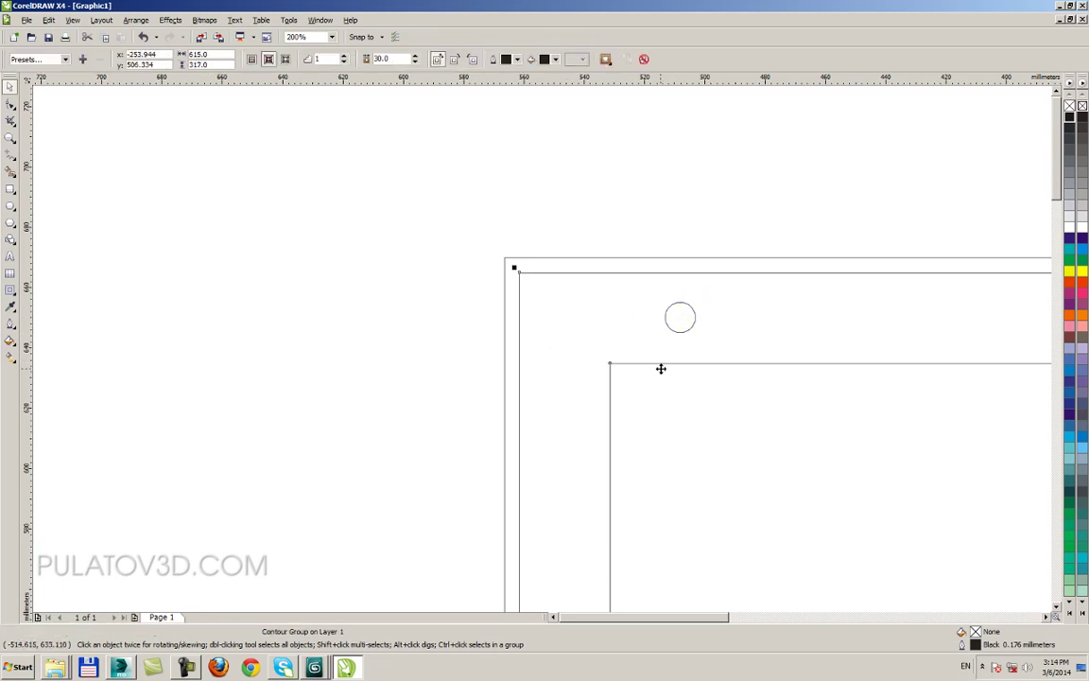
{"action": "double_click", "coordinate": [380, 59]}
{"action": "type", "text": "25"}
{"action": "key", "text": "Return"}
{"action": "left_click", "coordinate": [677, 244]}
{"action": "scroll", "coordinate": [690, 310], "scroll_direction": "up", "scroll_amount": 1}
{"action": "scroll", "coordinate": [529, 345], "scroll_direction": "up", "scroll_amount": 1}
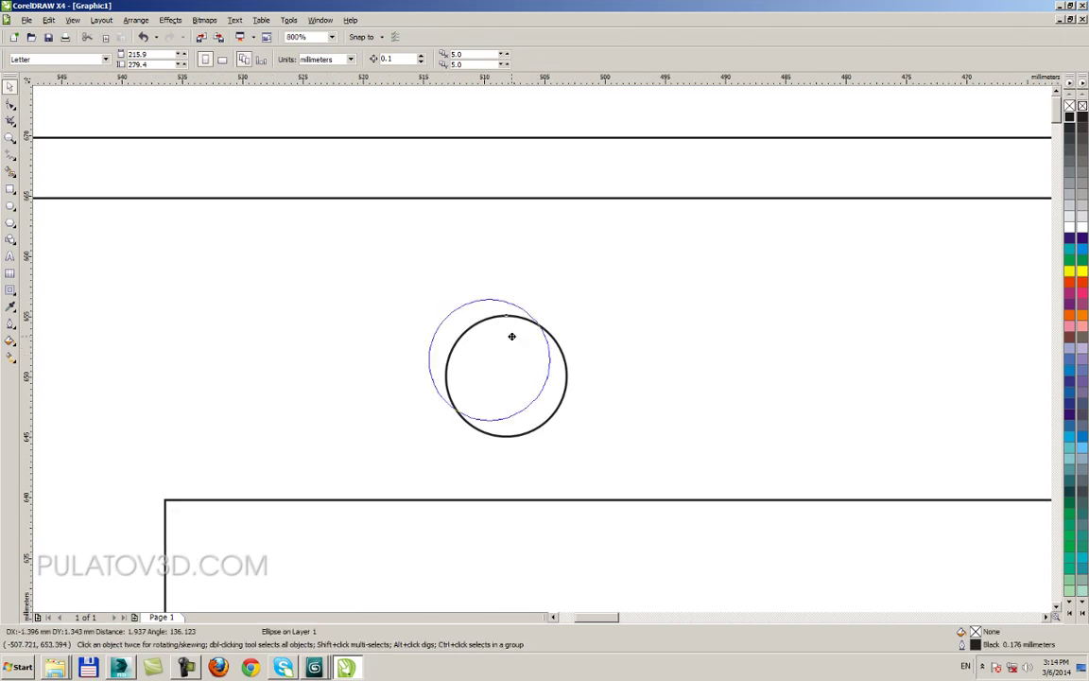
{"action": "left_click", "coordinate": [506, 326]}
{"action": "scroll", "coordinate": [530, 345], "scroll_direction": "down", "scroll_amount": 2}
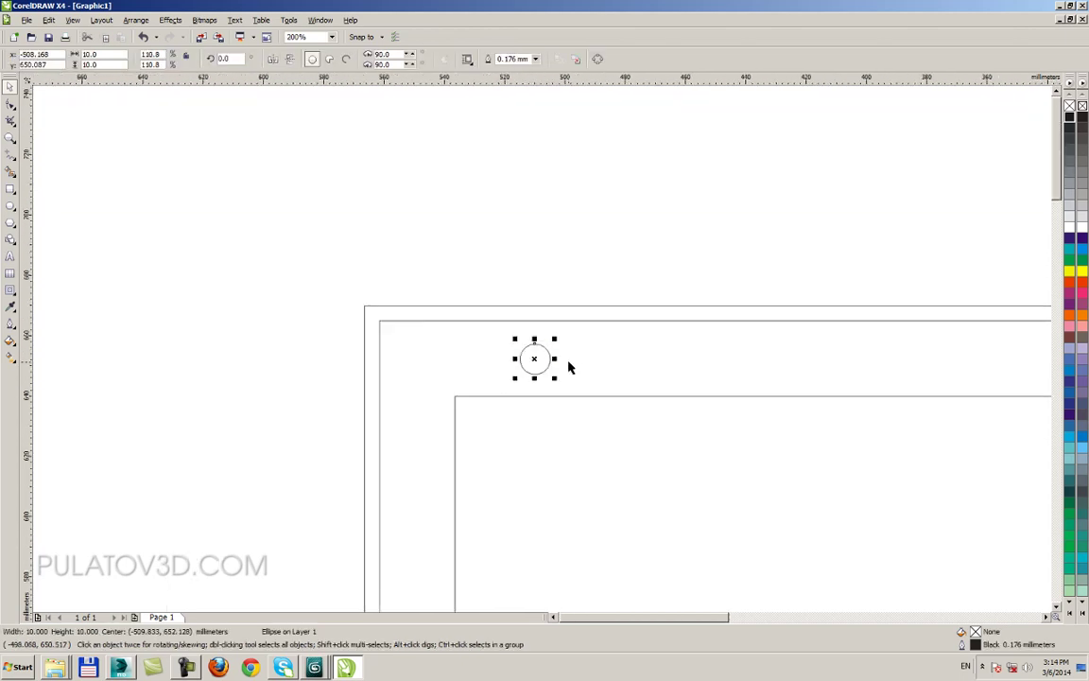
{"action": "scroll", "coordinate": [534, 372], "scroll_direction": "down", "scroll_amount": 1}
Step: Reduce the inner contour's offset to 20 mm and move the circle's centre to about X -512 mm, Y 655 mm
{"action": "left_click", "coordinate": [520, 379]}
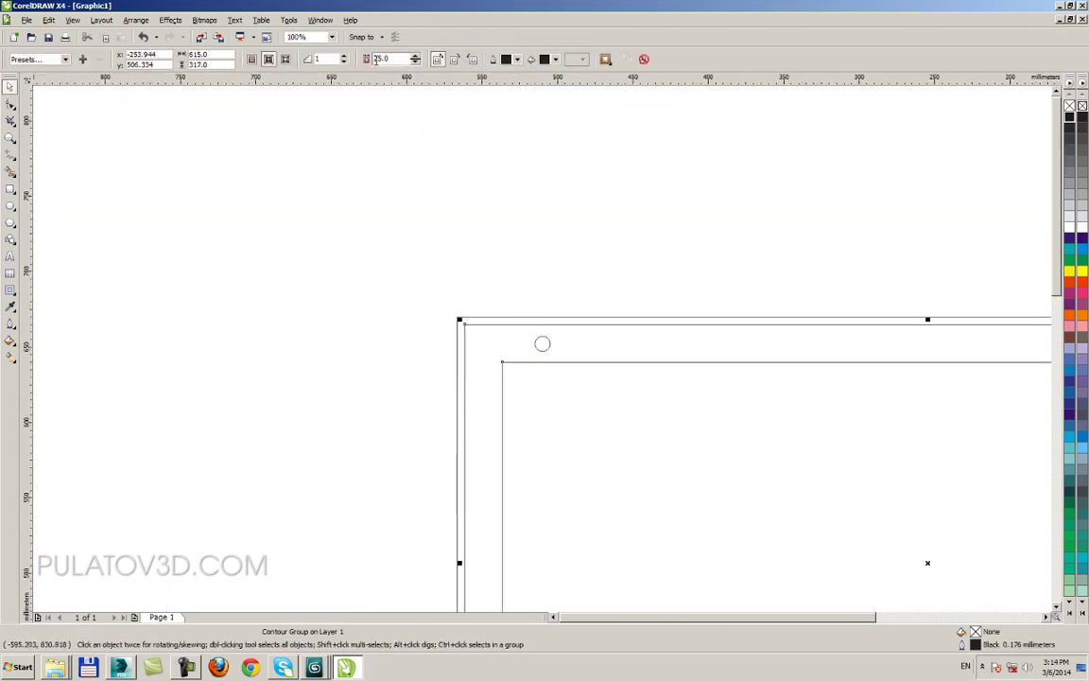
{"action": "type", "text": "20"}
{"action": "key", "text": "Return"}
{"action": "left_click", "coordinate": [455, 164]}
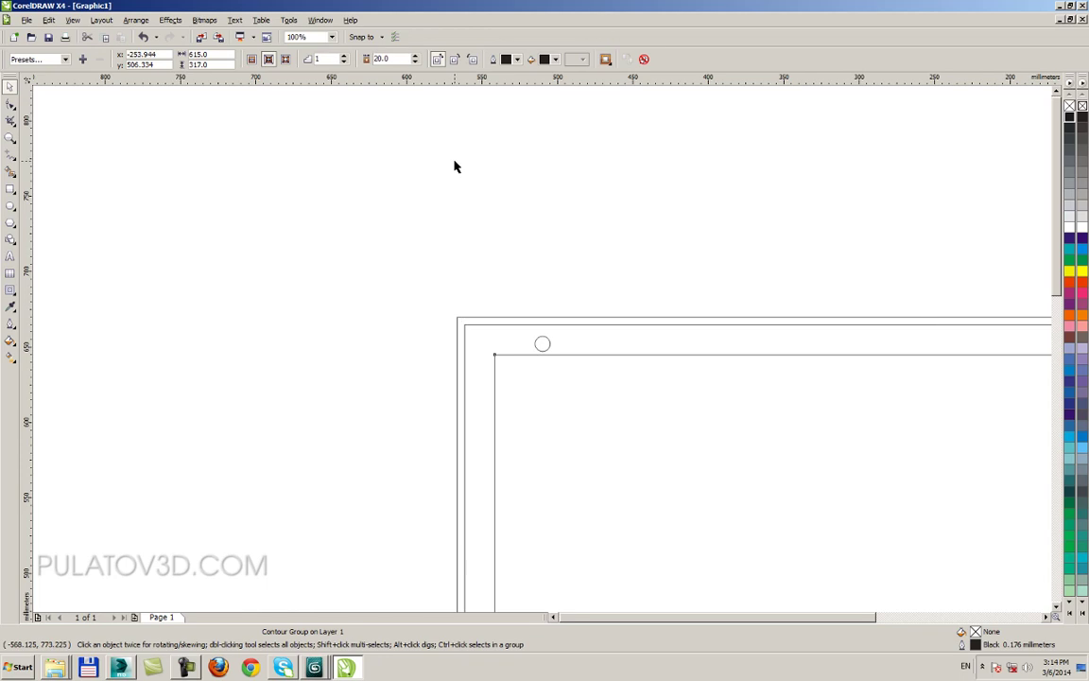
{"action": "scroll", "coordinate": [550, 406], "scroll_direction": "up", "scroll_amount": 1}
{"action": "scroll", "coordinate": [537, 337], "scroll_direction": "up", "scroll_amount": 1}
{"action": "left_click", "coordinate": [544, 285]}
{"action": "scroll", "coordinate": [545, 312], "scroll_direction": "down", "scroll_amount": 3}
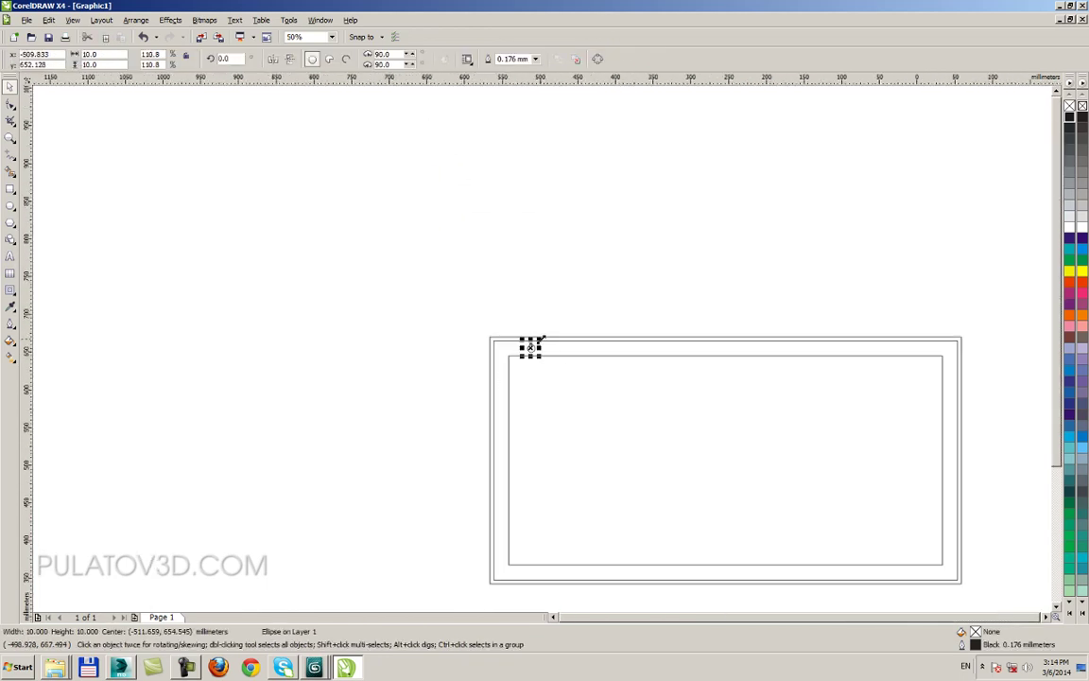
{"action": "scroll", "coordinate": [539, 371], "scroll_direction": "up", "scroll_amount": 2}
{"action": "left_click", "coordinate": [284, 328]}
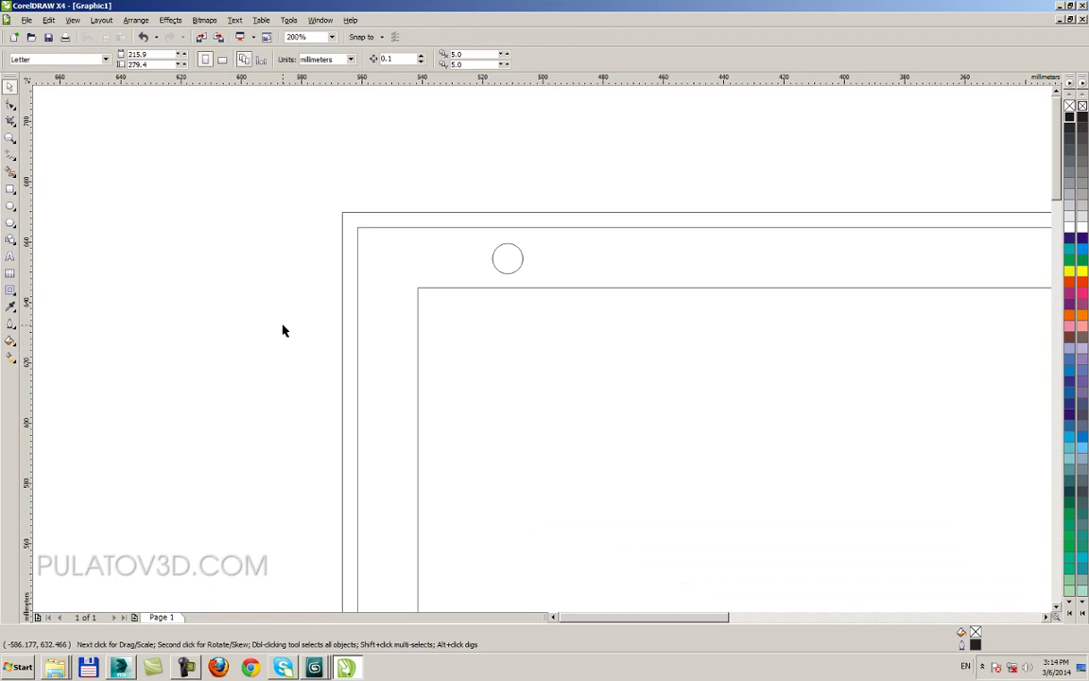
{"action": "scroll", "coordinate": [568, 356], "scroll_direction": "down", "scroll_amount": 3}
{"action": "scroll", "coordinate": [568, 355], "scroll_direction": "up", "scroll_amount": 2}
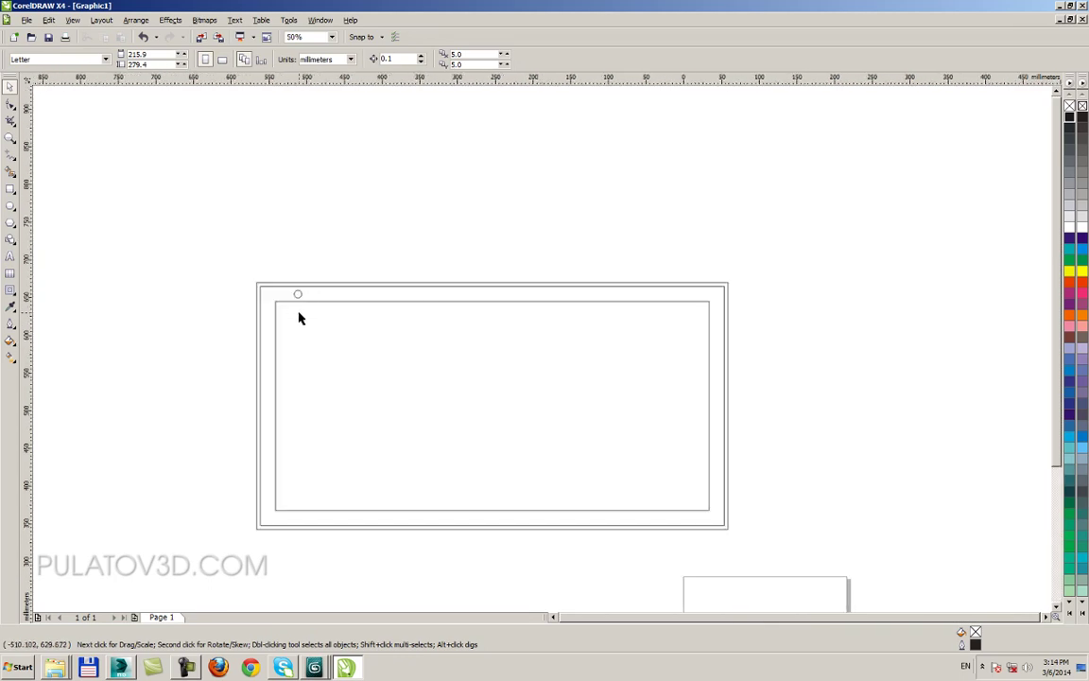
Step: Select the inner contour group and increase its offset to 25 mm
{"action": "left_click", "coordinate": [293, 302]}
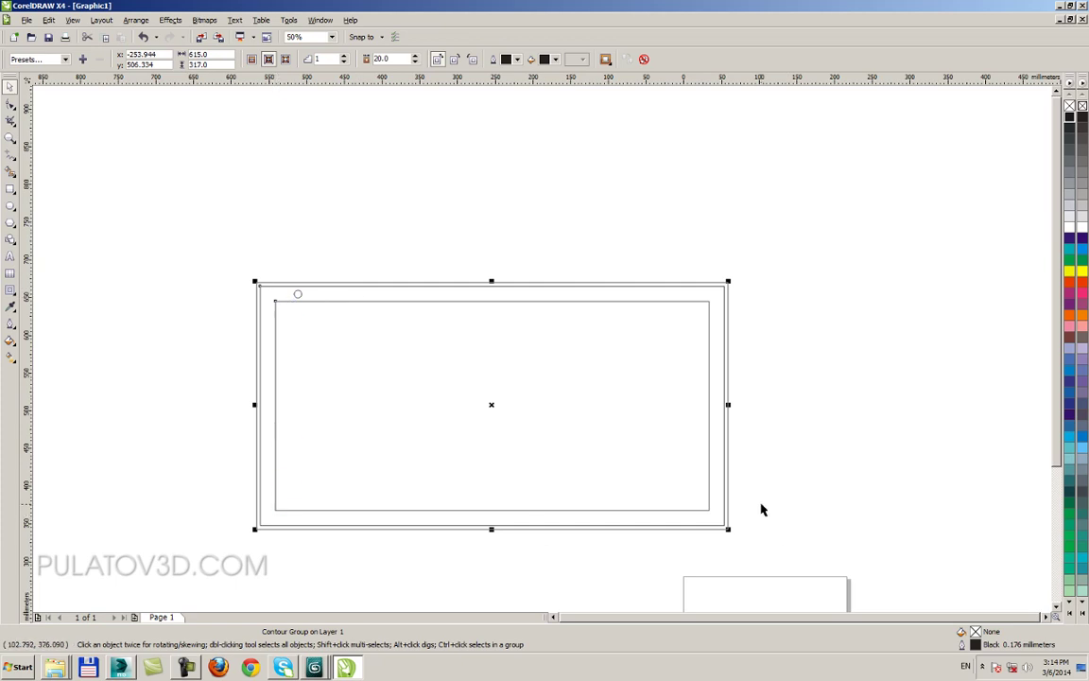
{"action": "left_click", "coordinate": [806, 404]}
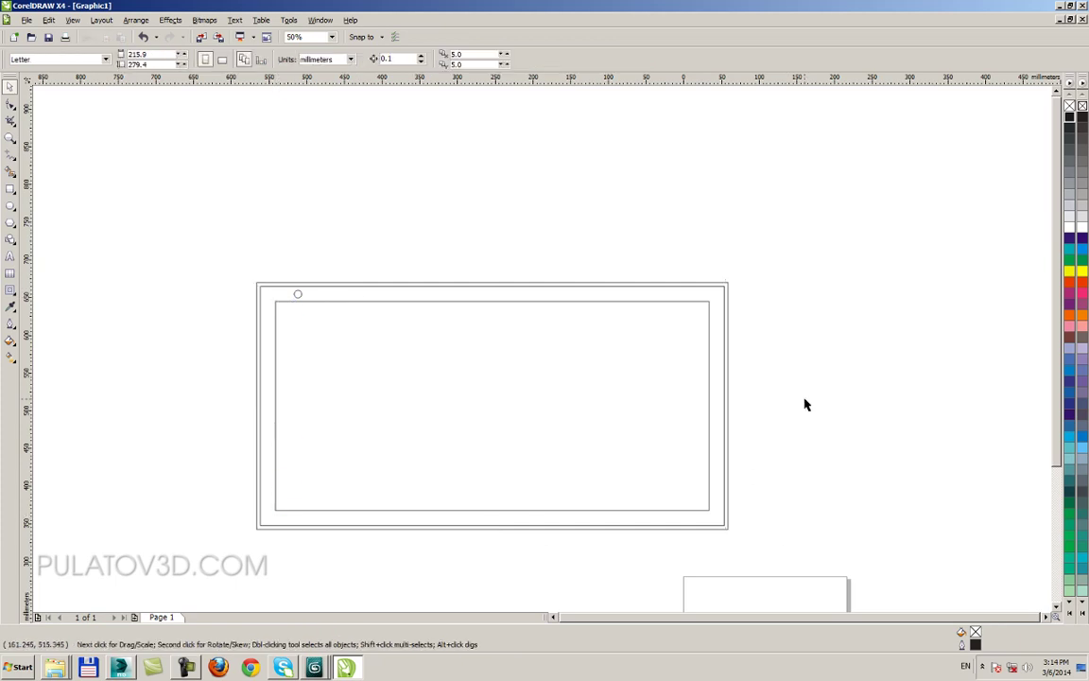
{"action": "scroll", "coordinate": [277, 294], "scroll_direction": "up", "scroll_amount": 1}
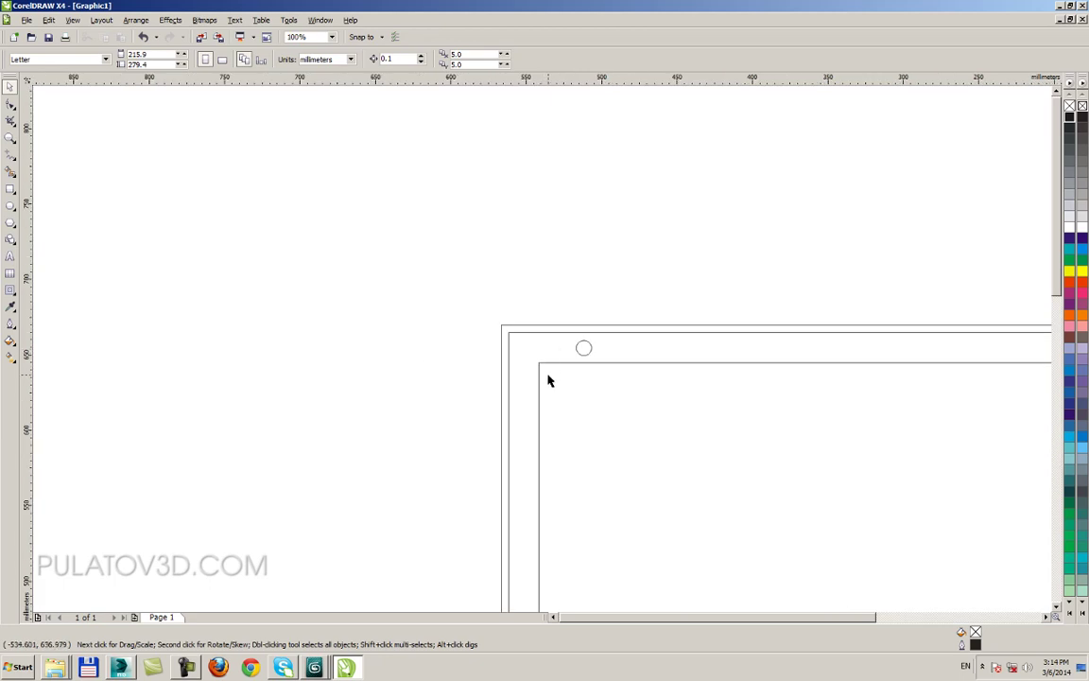
{"action": "left_click", "coordinate": [547, 380]}
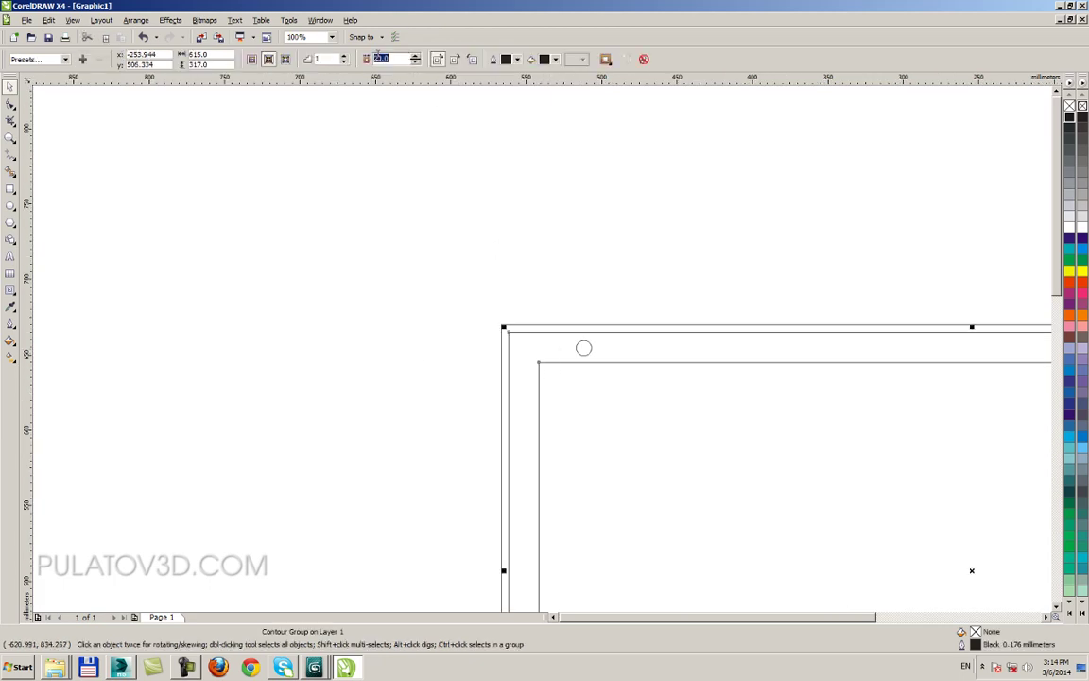
{"action": "type", "text": "25"}
{"action": "key", "text": "Return"}
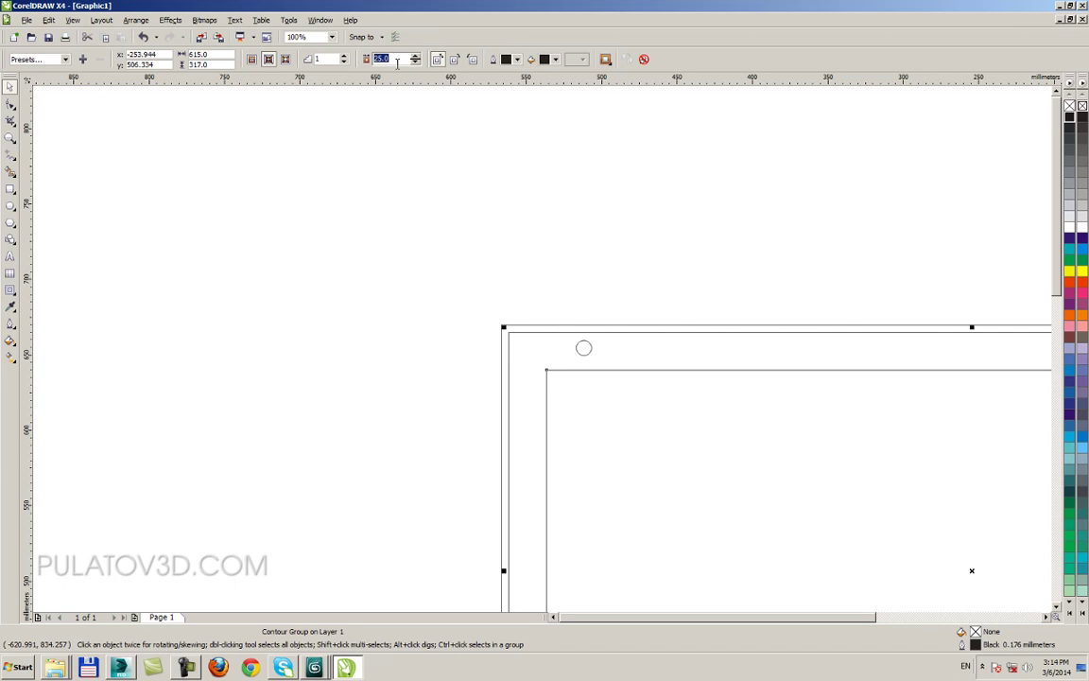
Step: Move the 10 mm circle into the upper-left corner of the band, with its centre at about X -546 mm, Y 649 mm
{"action": "left_click_drag", "start_coordinate": [660, 254], "coordinate": [511, 420]}
{"action": "left_click", "coordinate": [577, 334]}
{"action": "left_click_drag", "start_coordinate": [578, 335], "coordinate": [371, 366]}
{"action": "left_click", "coordinate": [411, 282]}
{"action": "scroll", "coordinate": [411, 282], "scroll_direction": "down", "scroll_amount": 4}
{"action": "left_click_drag", "start_coordinate": [579, 300], "coordinate": [532, 364]}
{"action": "scroll", "coordinate": [544, 369], "scroll_direction": "up", "scroll_amount": 3}
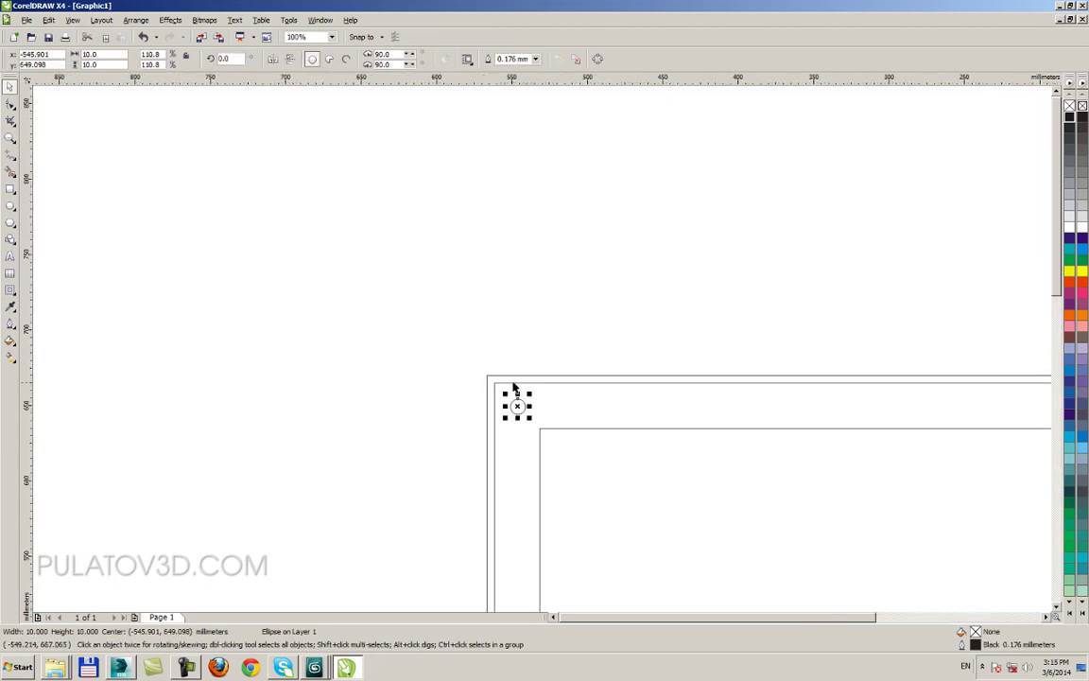
Step: Move the 10 mm circle outside the outline and break the contour group apart into separate rectangles
{"action": "left_click", "coordinate": [554, 305]}
{"action": "scroll", "coordinate": [557, 364], "scroll_direction": "down", "scroll_amount": 4}
{"action": "scroll", "coordinate": [542, 353], "scroll_direction": "up", "scroll_amount": 3}
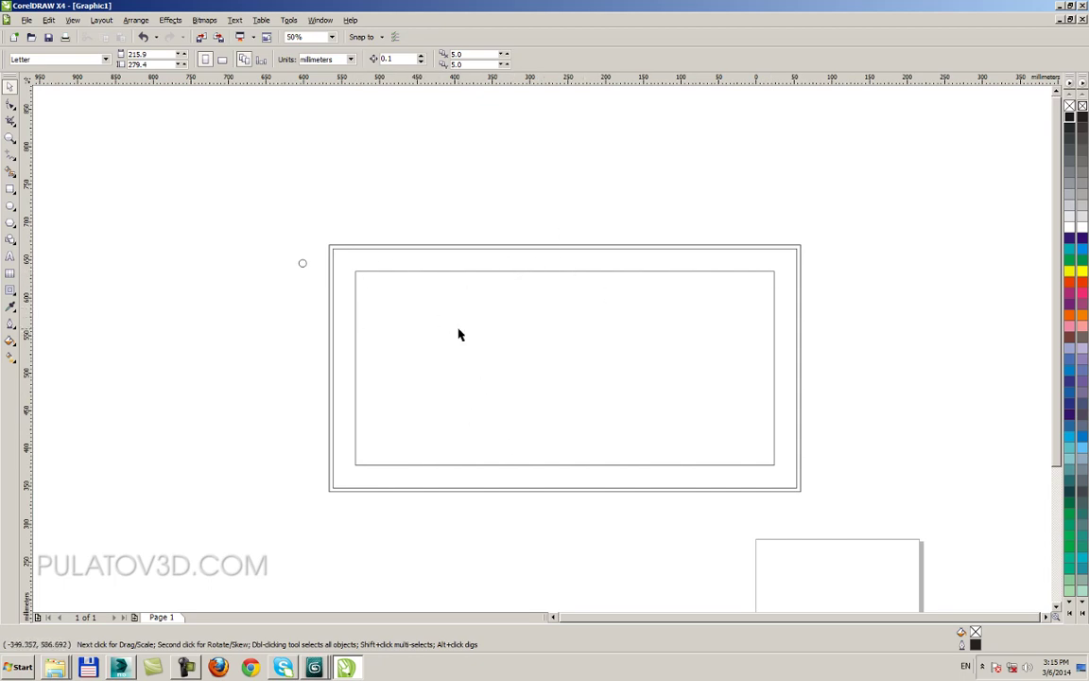
{"action": "right_click", "coordinate": [435, 302]}
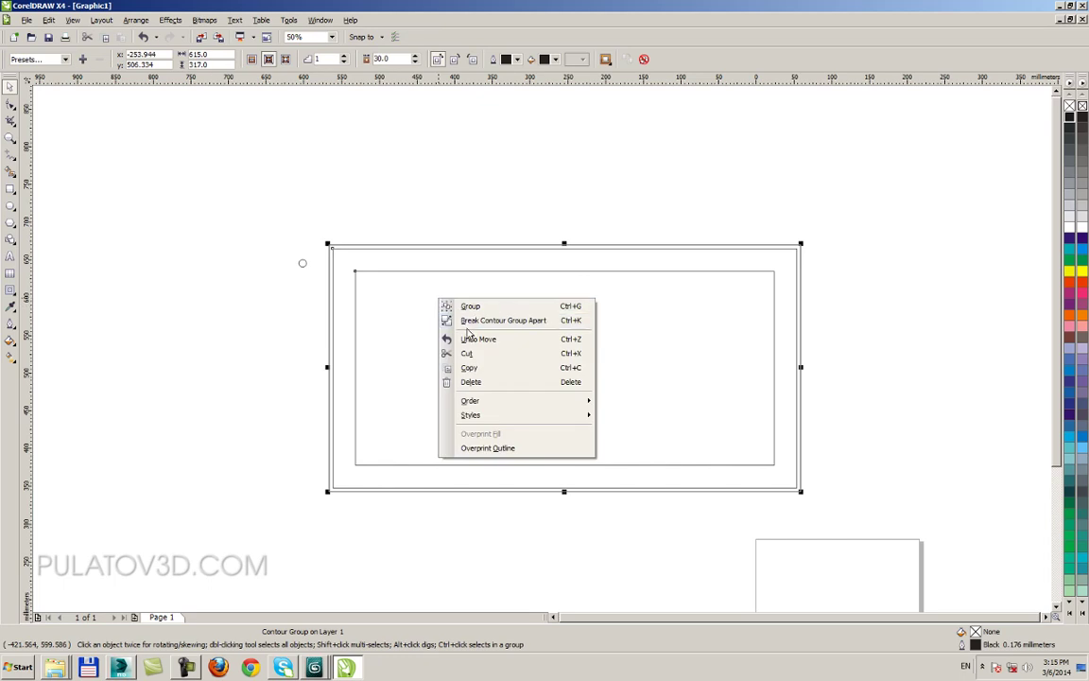
{"action": "left_click", "coordinate": [477, 320]}
{"action": "left_click", "coordinate": [474, 199]}
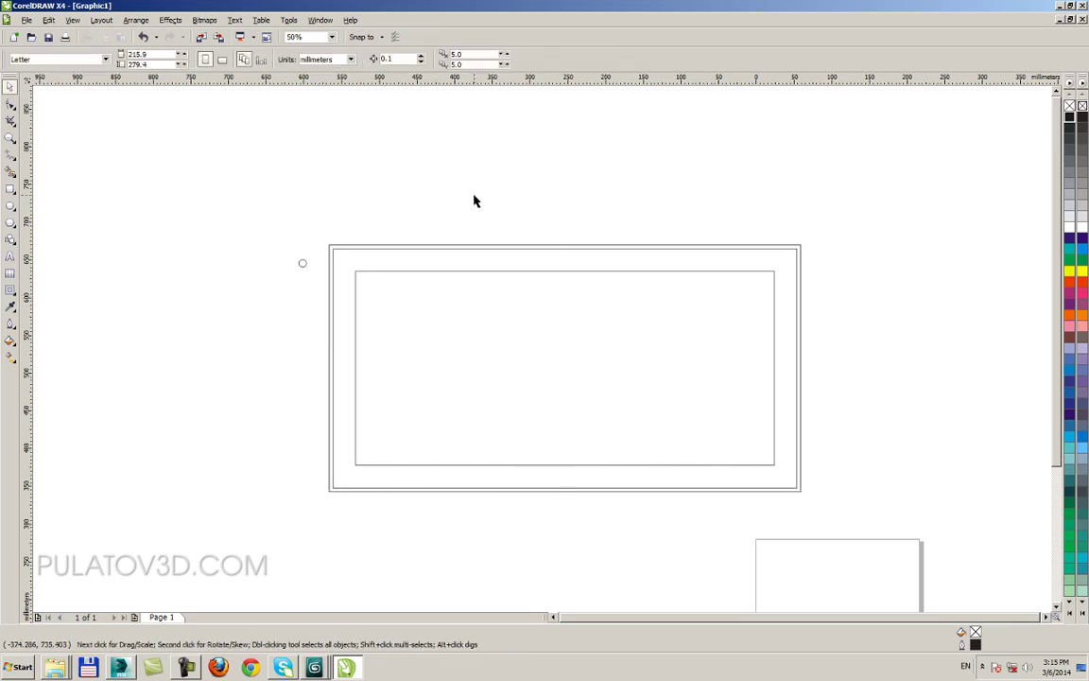
Step: Draw a circle about 297 mm in diameter across the upper edge of the ceiling outline
{"action": "left_click", "coordinate": [10, 205]}
{"action": "mouse_move", "coordinate": [414, 146]}
{"action": "left_mouse_down"}
{"action": "mouse_move", "coordinate": [451, 182]}
{"action": "mouse_move", "coordinate": [645, 301]}
{"action": "left_mouse_up"}
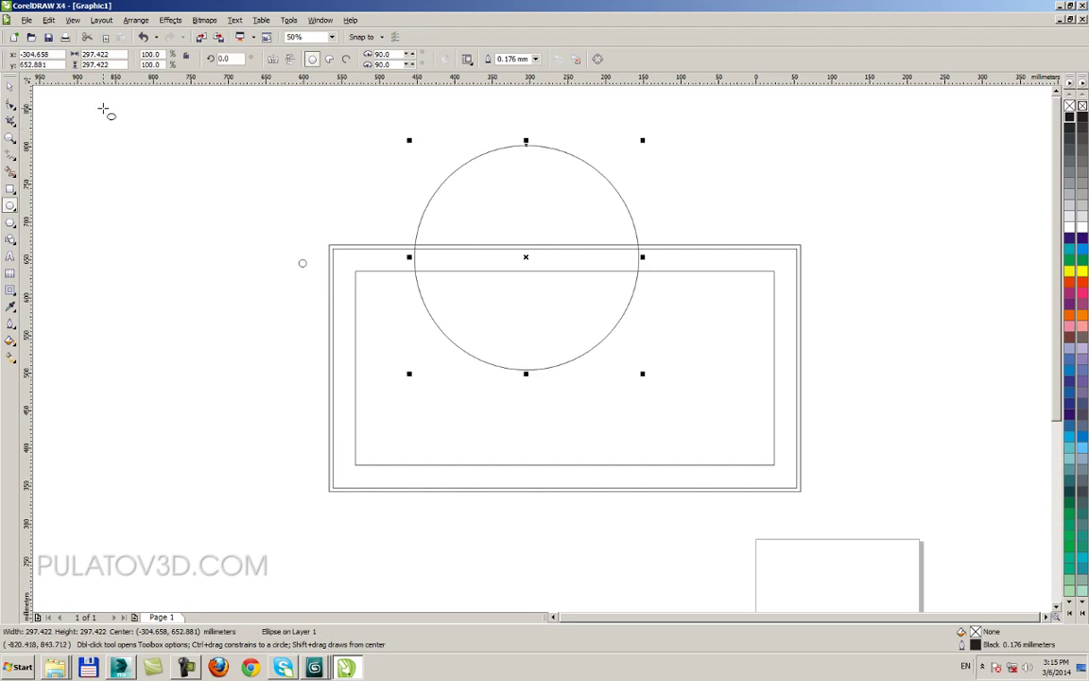
{"action": "left_click", "coordinate": [8, 85]}
{"action": "left_click", "coordinate": [378, 289], "text": "shift"}
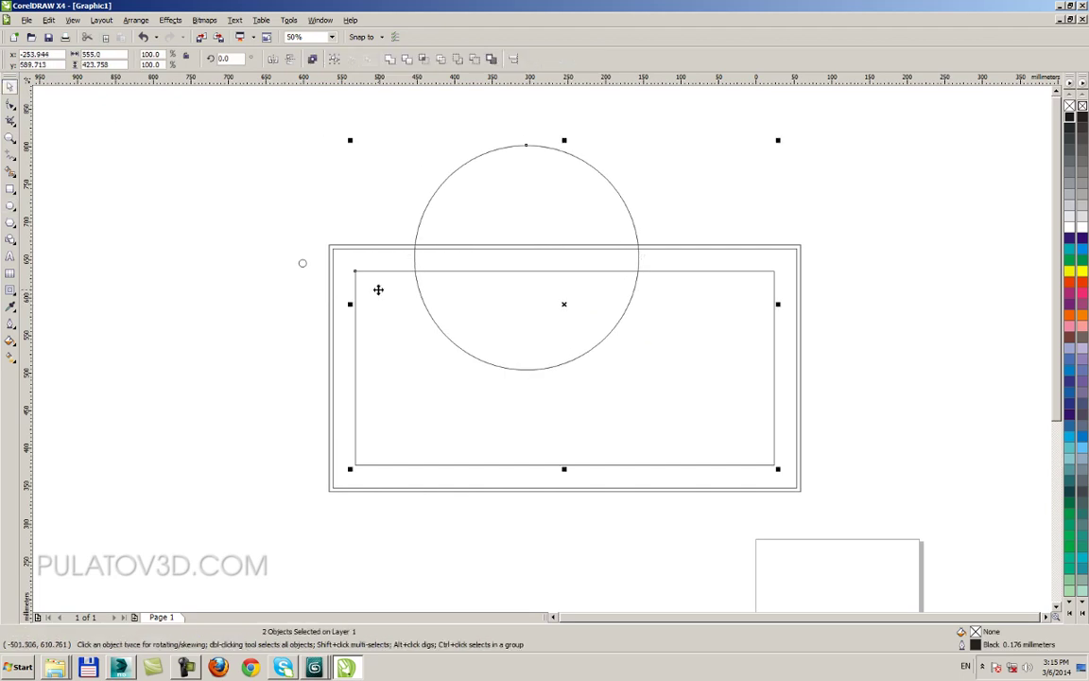
{"action": "left_click", "coordinate": [356, 219]}
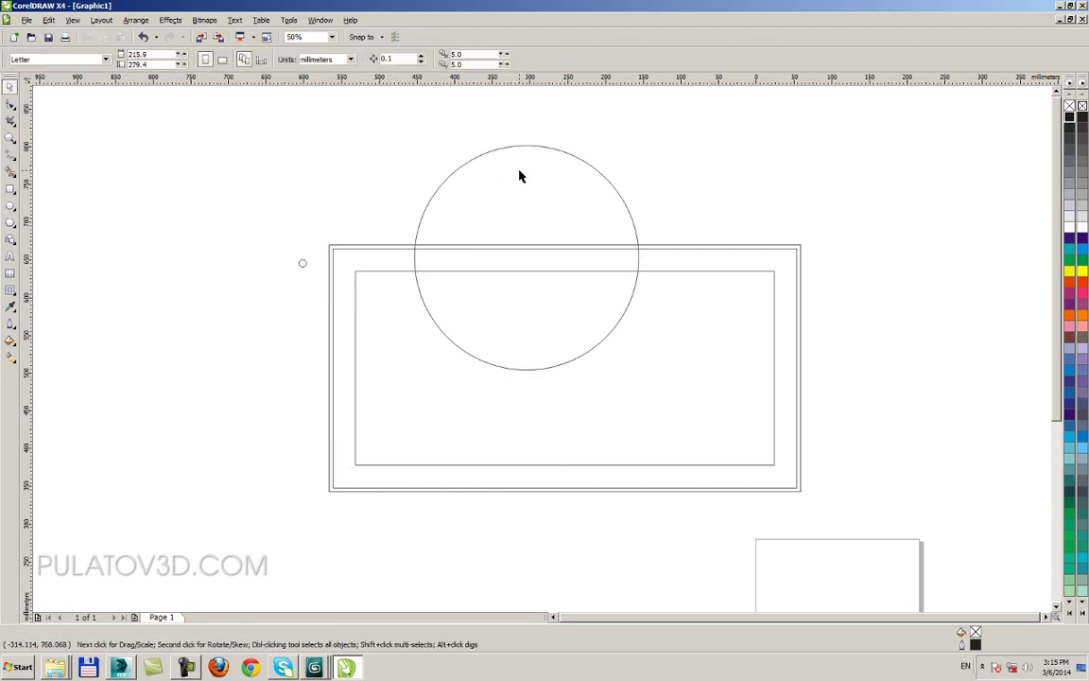
Step: Move the large circle to about X -357 mm, Y 664 mm, and centre it horizontally and vertically on the inner rectangle
{"action": "left_click_drag", "start_coordinate": [519, 176], "coordinate": [479, 167]}
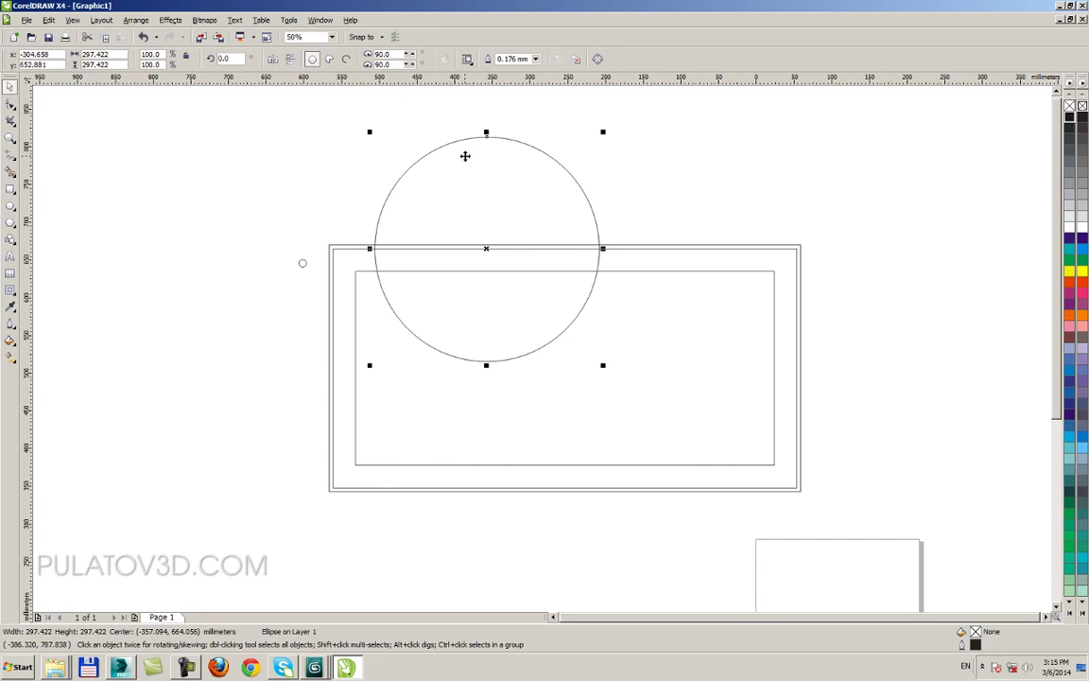
{"action": "left_click", "coordinate": [758, 289], "text": "shift"}
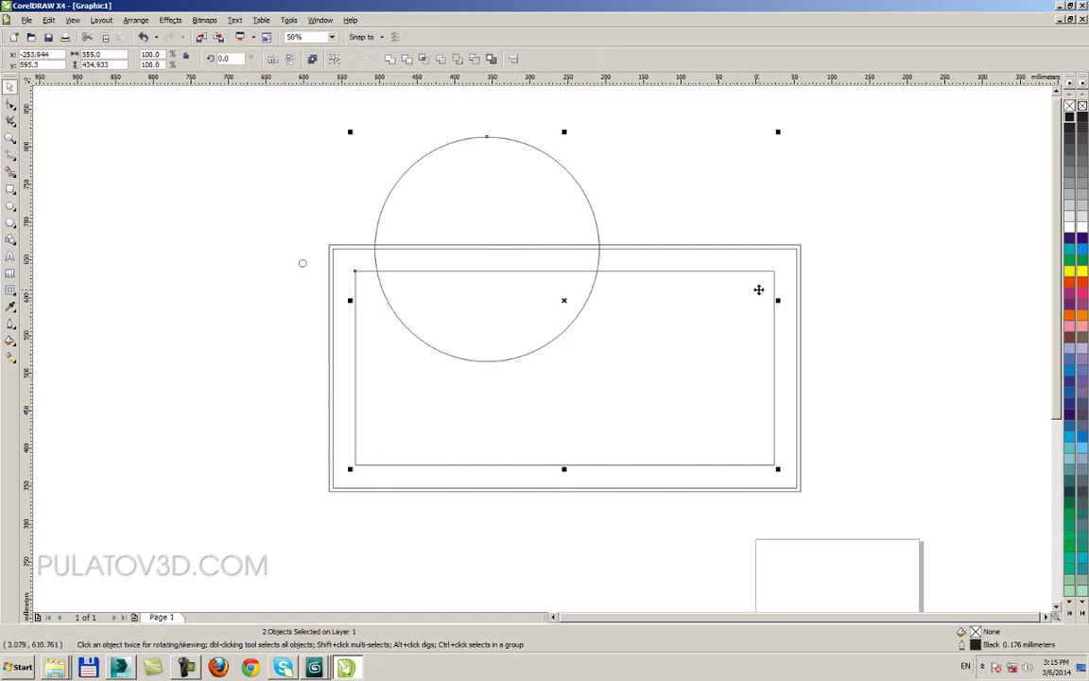
{"action": "key", "text": "e"}
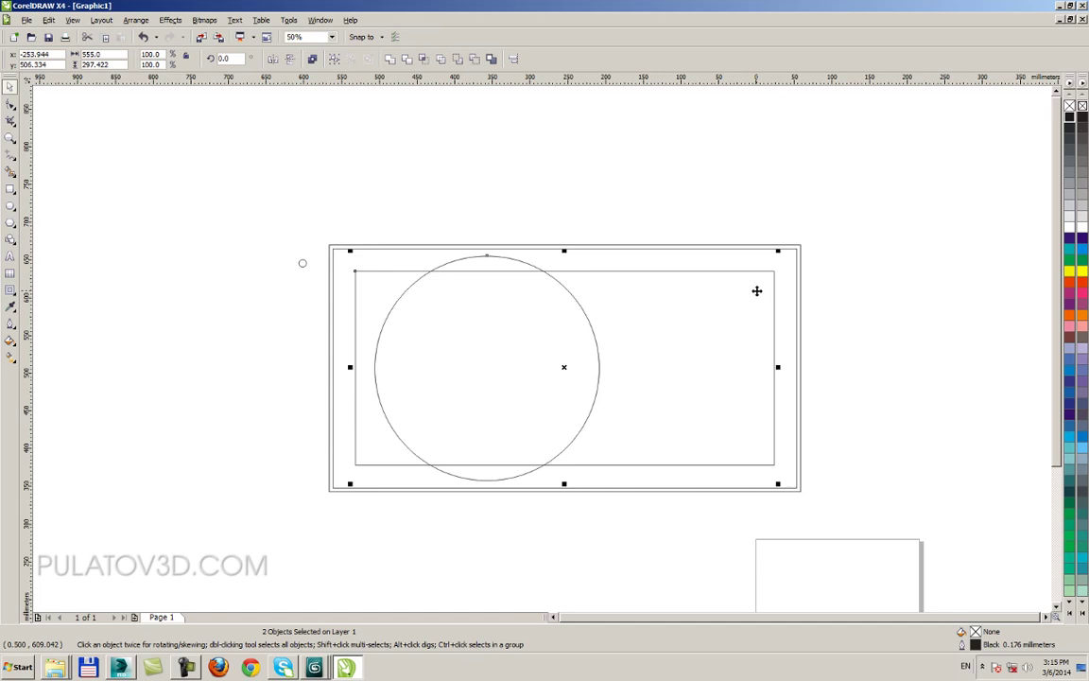
{"action": "key", "text": "c"}
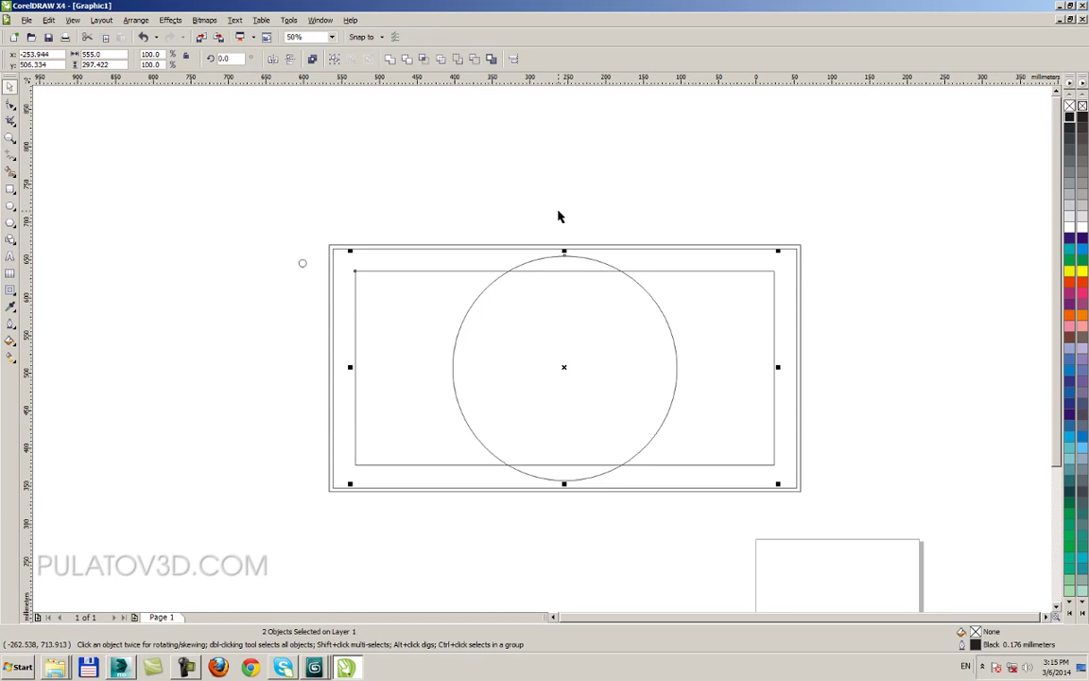
Step: Try aligning the large circle with the inner rectangle's left, right, top and bottom edges, ending centred horizontally at its top edge
{"action": "key", "text": "l"}
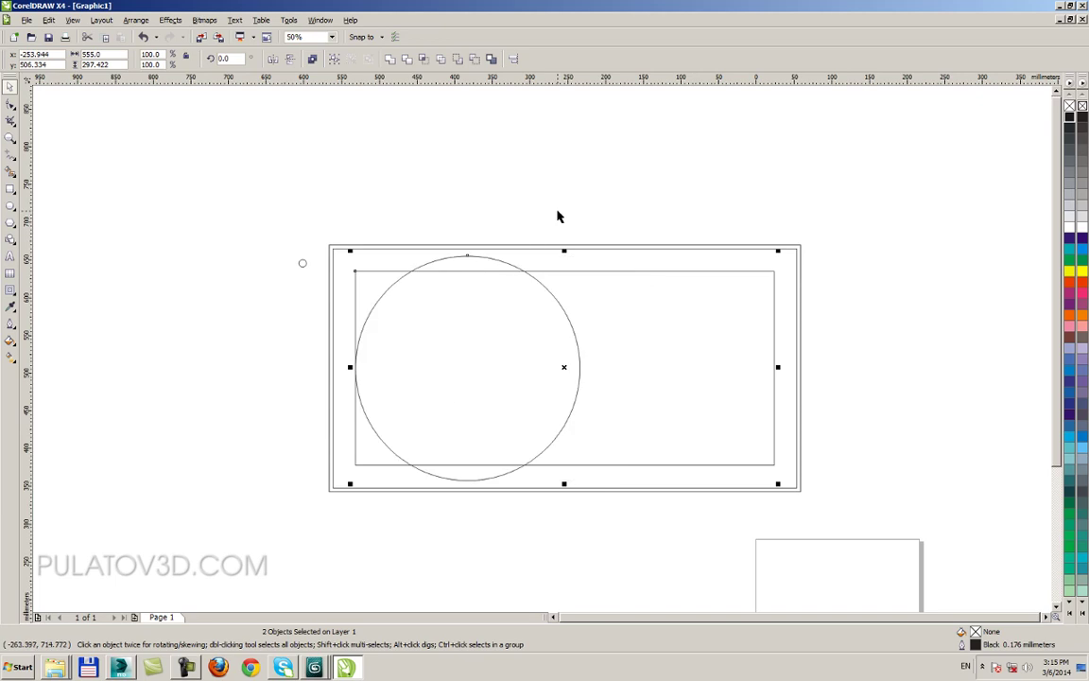
{"action": "key", "text": "r"}
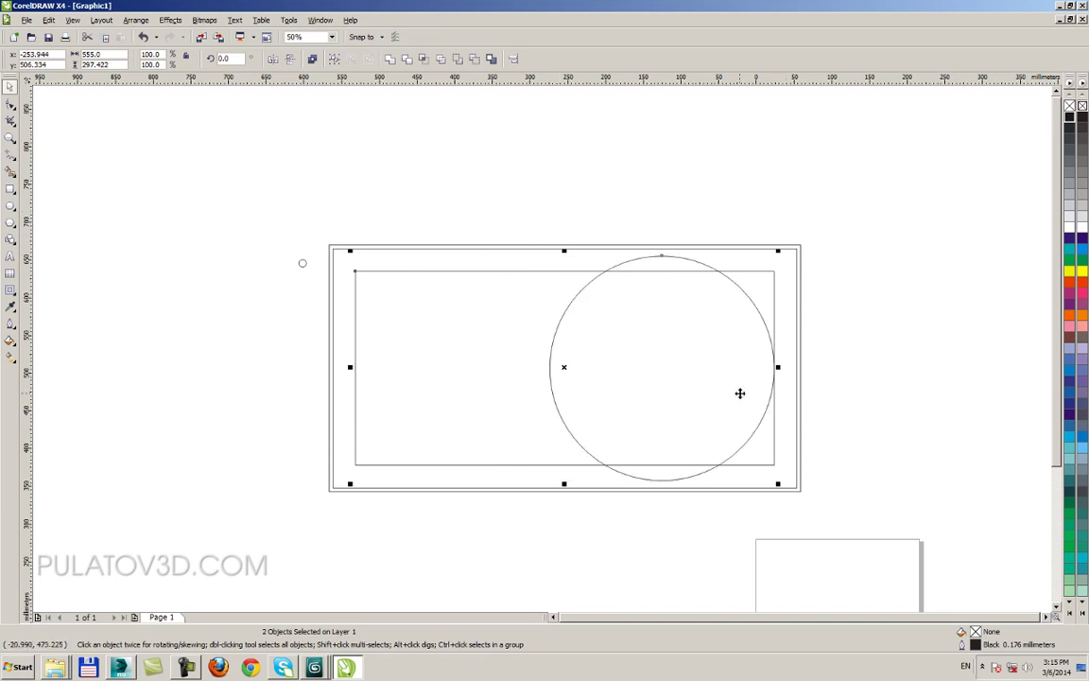
{"action": "key", "text": "t"}
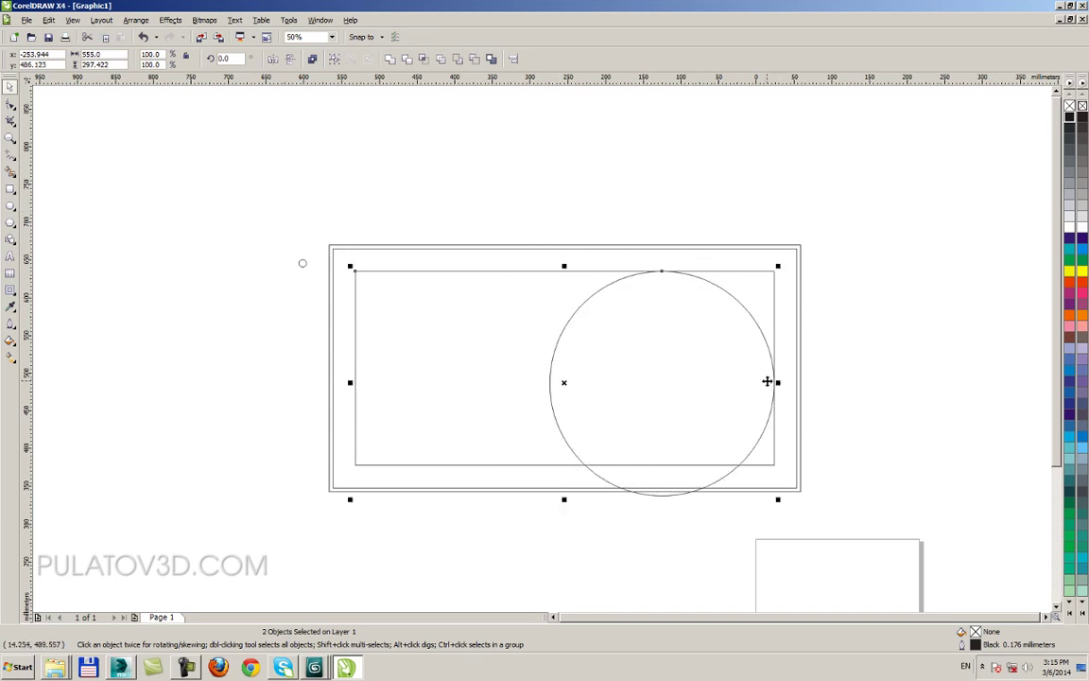
{"action": "key", "text": "b"}
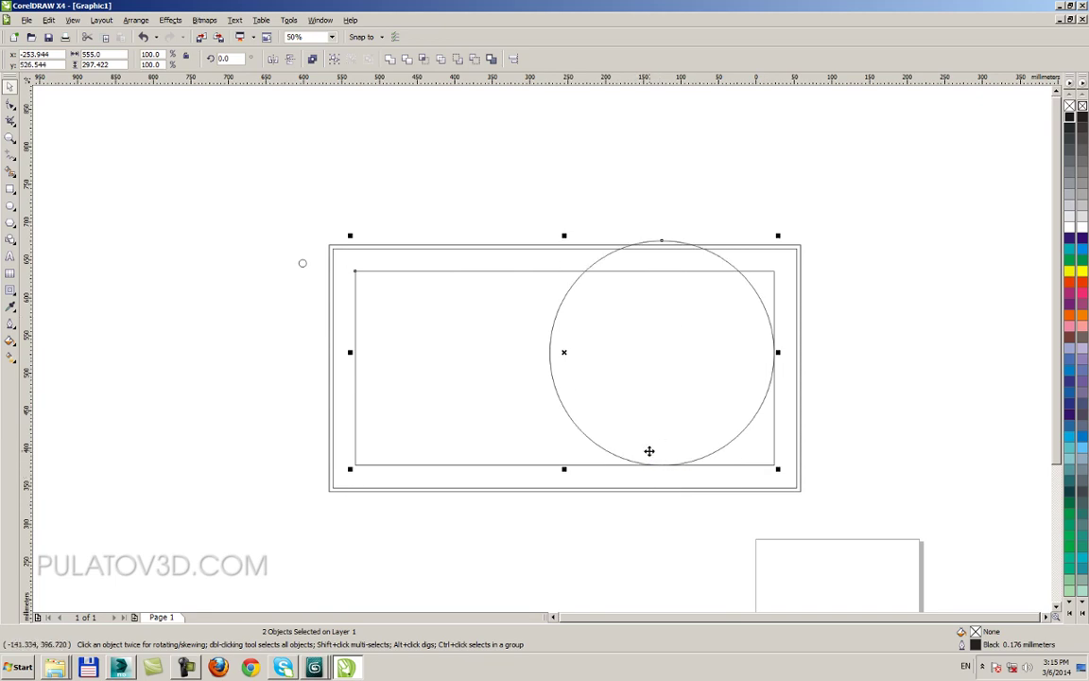
{"action": "key", "text": "c"}
{"action": "key", "text": "t"}
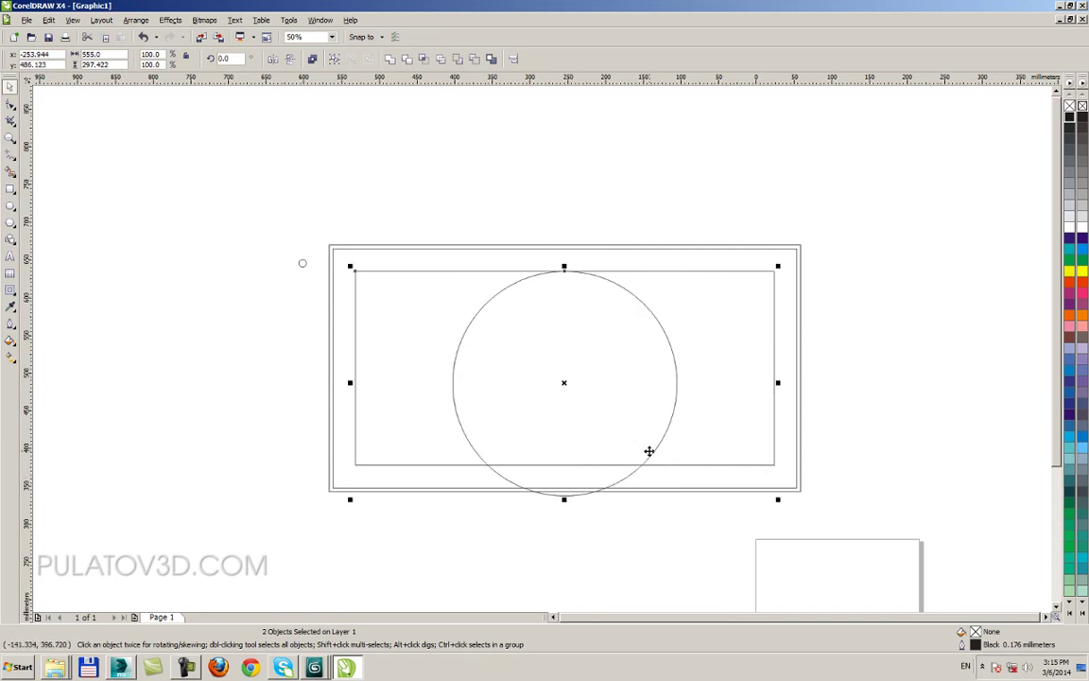
Step: Move the large circle to the rectangle's upper-left corner, with its centre at about X -586 mm, Y 722 mm
{"action": "key", "text": "Escape"}
{"action": "left_click_drag", "start_coordinate": [549, 268], "coordinate": [300, 90]}
{"action": "left_click", "coordinate": [532, 286], "text": "shift"}
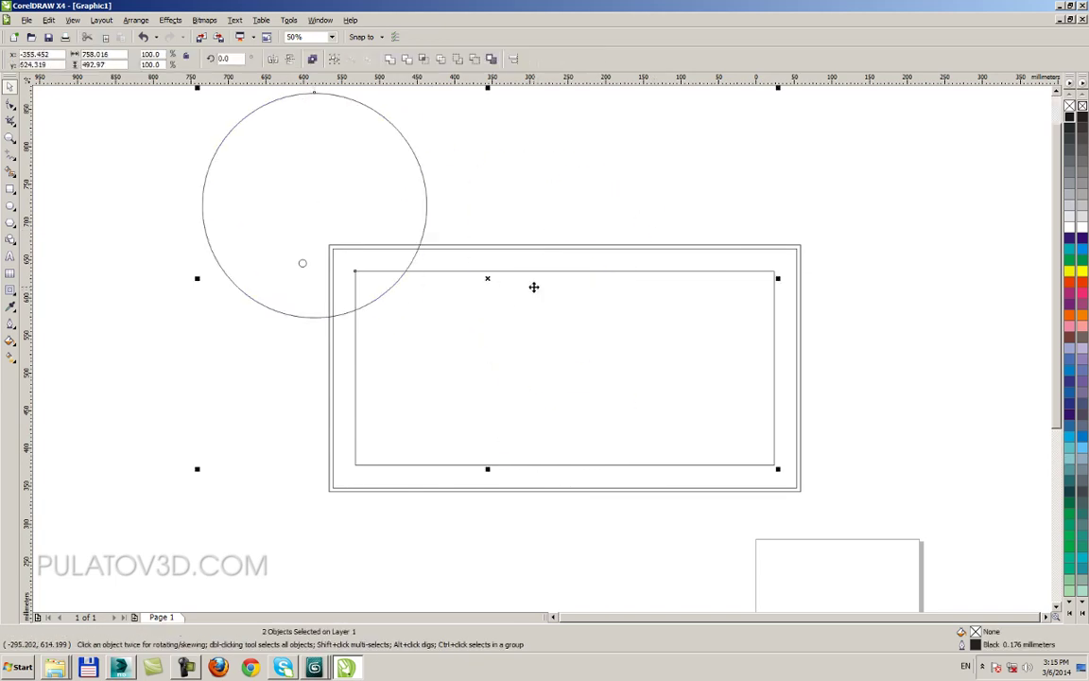
{"action": "left_click", "coordinate": [473, 183]}
Step: Centre the large circle horizontally and vertically on the inner rectangle with Align and Distribute, relative to the active objects
{"action": "left_click", "coordinate": [311, 115]}
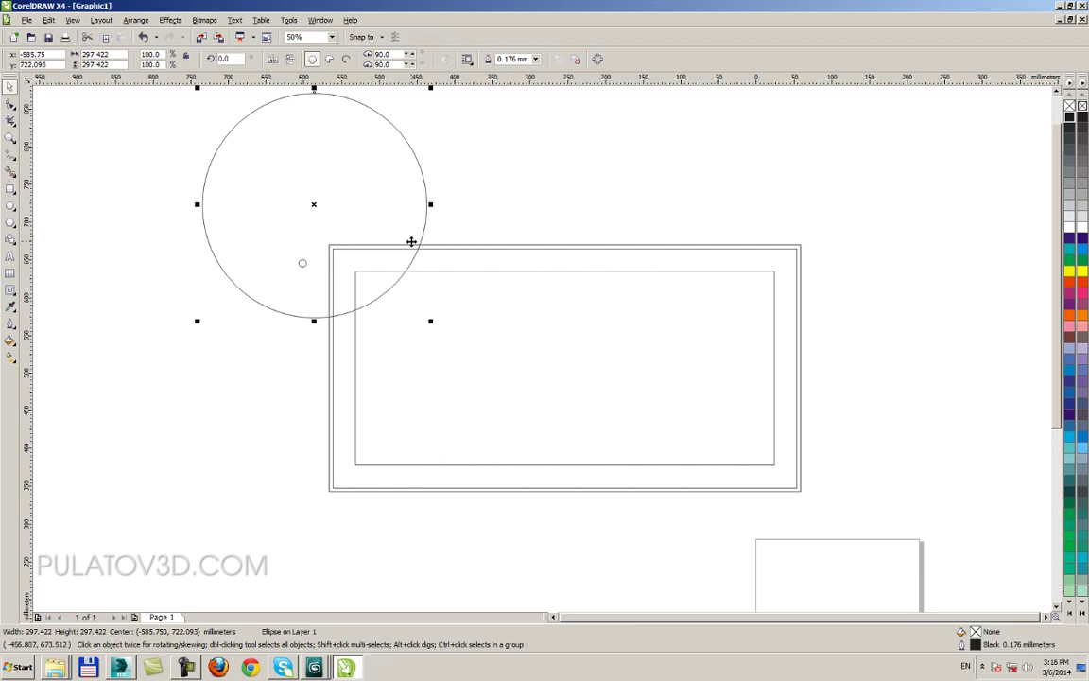
{"action": "left_click", "coordinate": [527, 274], "text": "shift"}
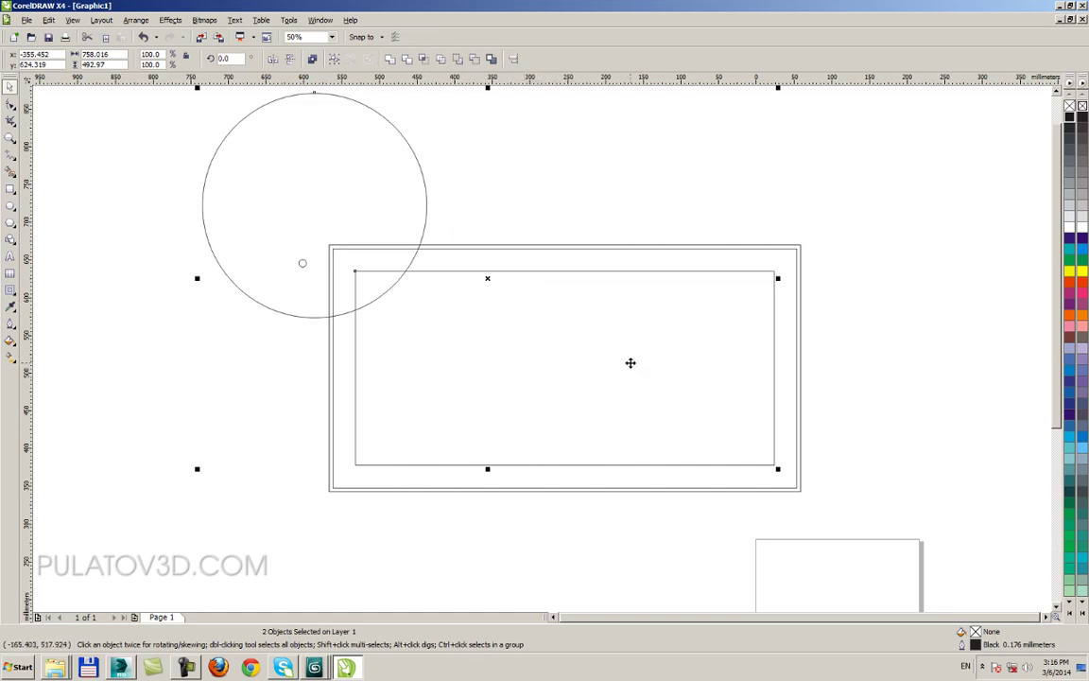
{"action": "left_click", "coordinate": [512, 60]}
{"action": "left_click_drag", "start_coordinate": [543, 267], "coordinate": [627, 124]}
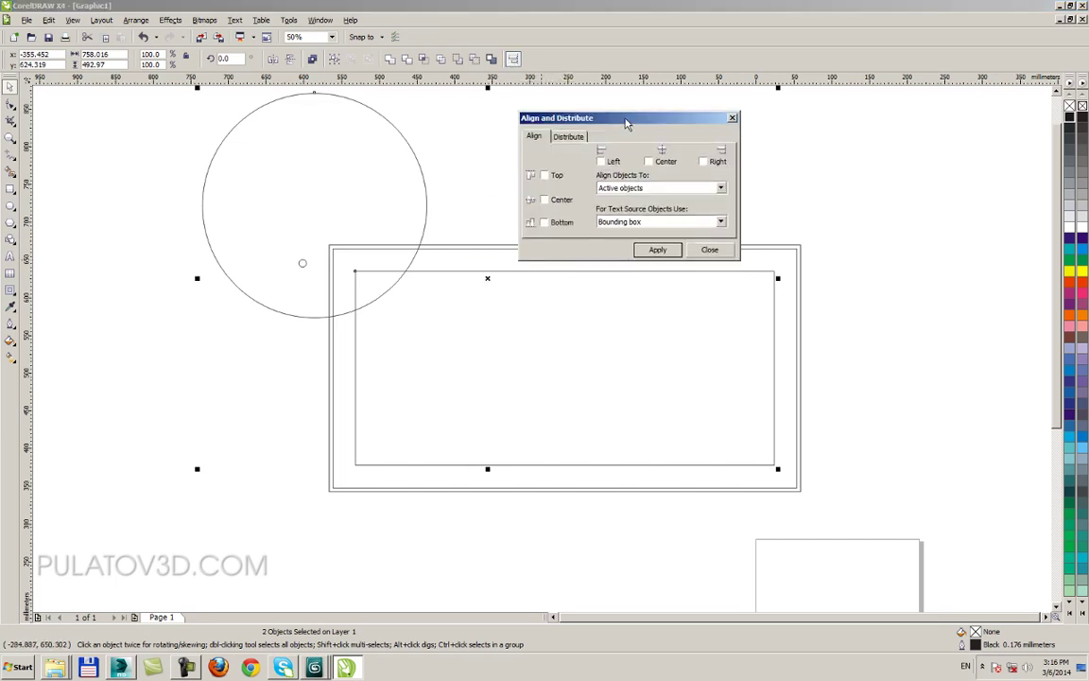
{"action": "left_click", "coordinate": [655, 249]}
{"action": "left_click", "coordinate": [546, 201]}
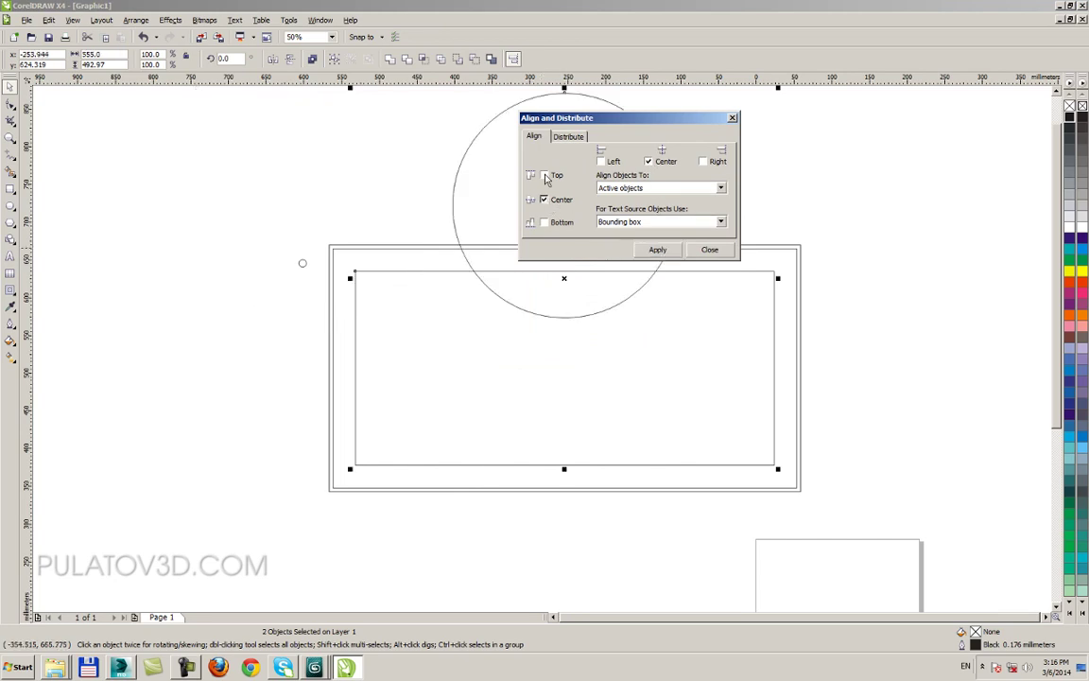
{"action": "left_click", "coordinate": [658, 250]}
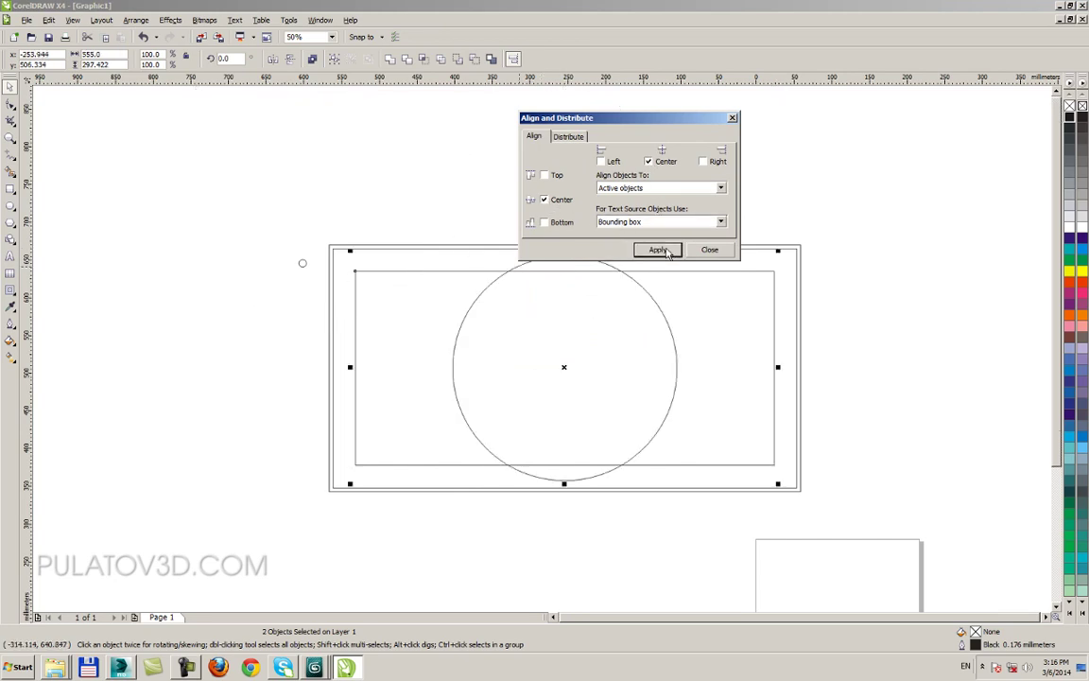
Step: Try the top, bottom, right and left alignments of the large circle against the inner rectangle in Align and Distribute
{"action": "left_click", "coordinate": [543, 175]}
{"action": "left_click", "coordinate": [657, 249]}
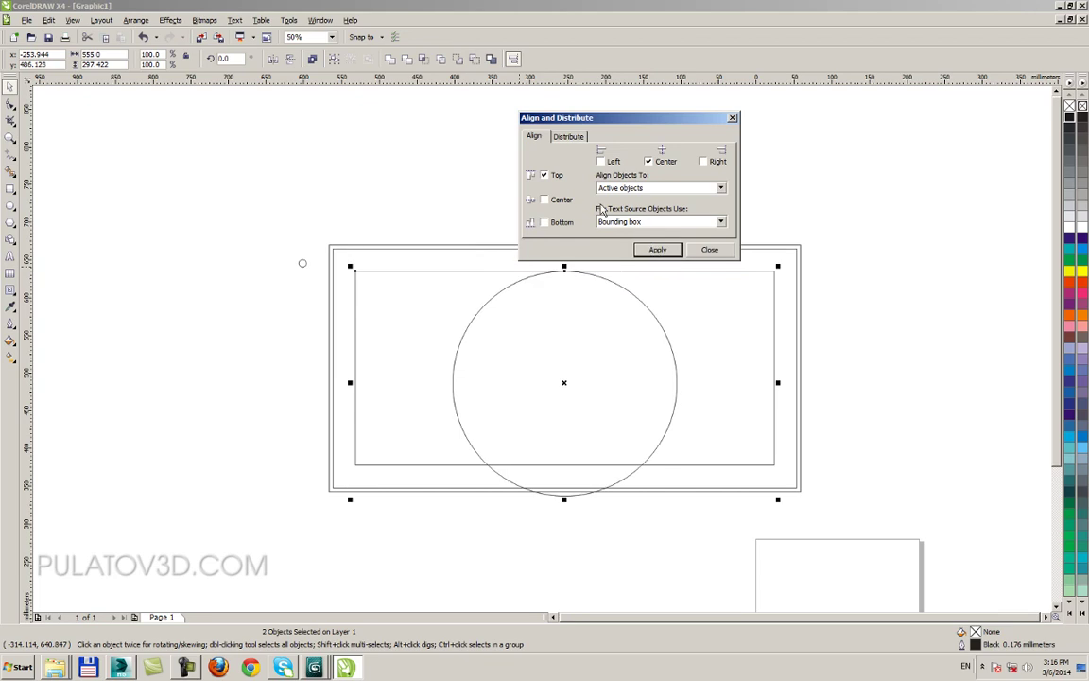
{"action": "left_click", "coordinate": [555, 225]}
{"action": "left_click", "coordinate": [657, 250]}
{"action": "left_click", "coordinate": [702, 162]}
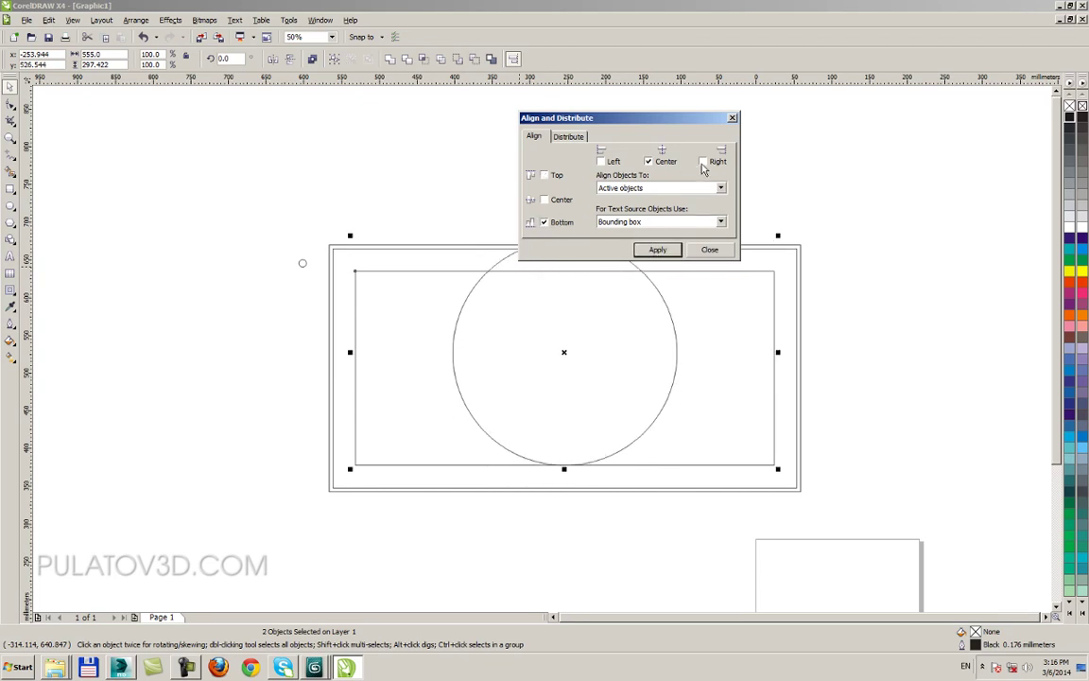
{"action": "left_click", "coordinate": [657, 249]}
{"action": "left_click", "coordinate": [600, 162]}
{"action": "left_click", "coordinate": [657, 250]}
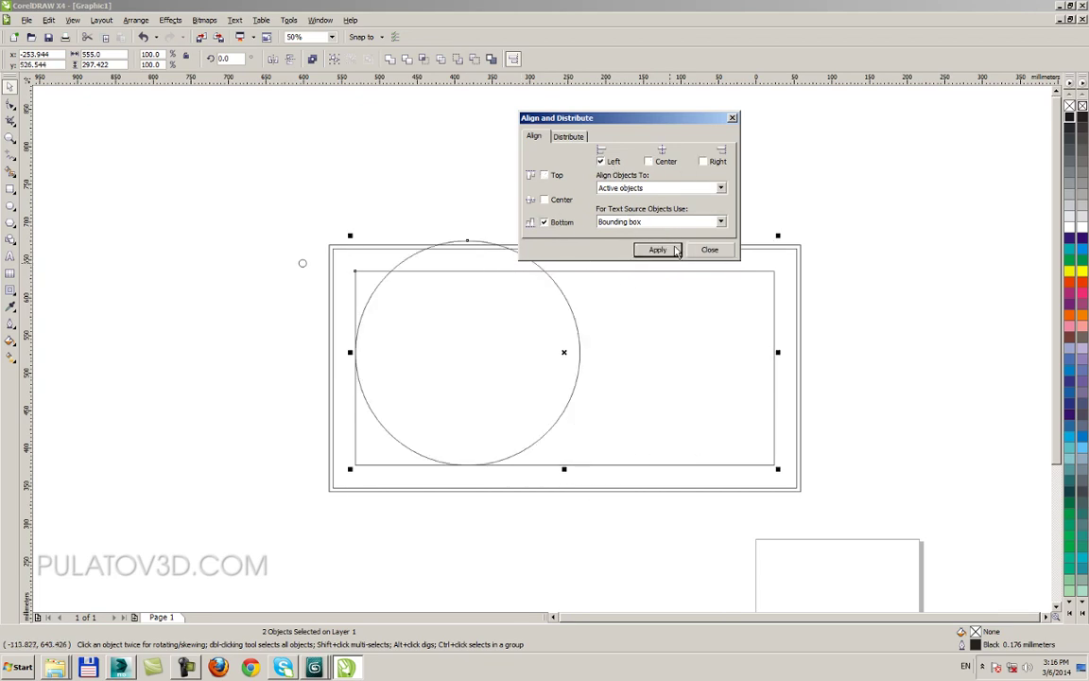
Step: Restore the circle's centre alignment on the inner rectangle in both directions, close Align and Distribute, and select only the circle
{"action": "left_click", "coordinate": [545, 199]}
{"action": "left_click", "coordinate": [649, 162]}
{"action": "left_click", "coordinate": [657, 249]}
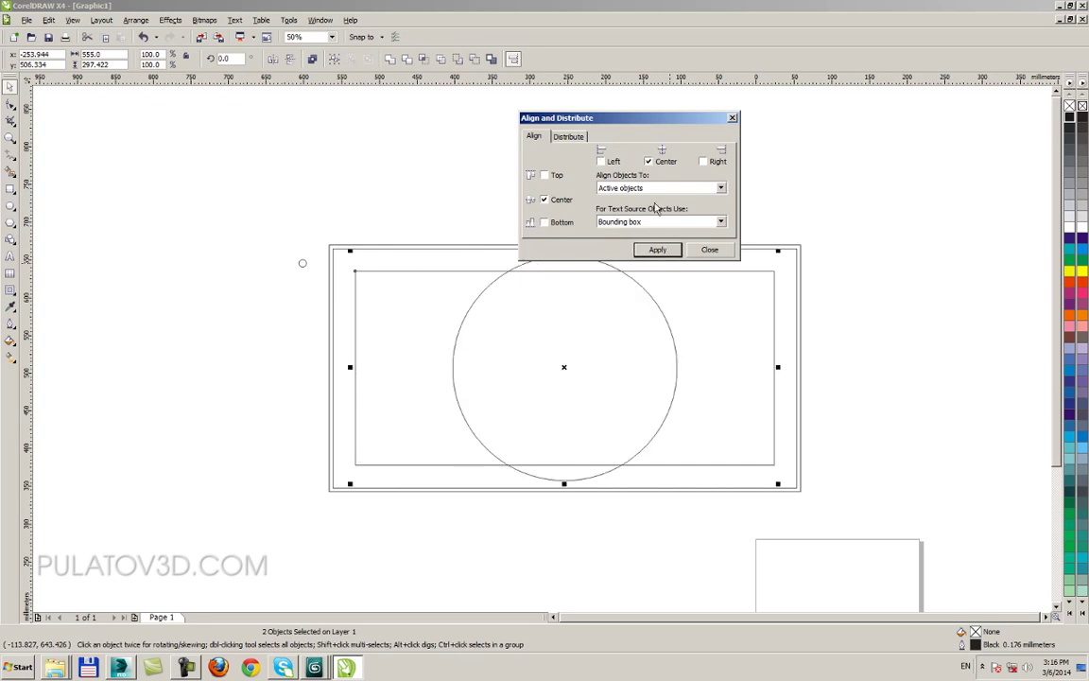
{"action": "left_click", "coordinate": [709, 250]}
{"action": "left_click", "coordinate": [734, 206]}
{"action": "left_click", "coordinate": [567, 257]}
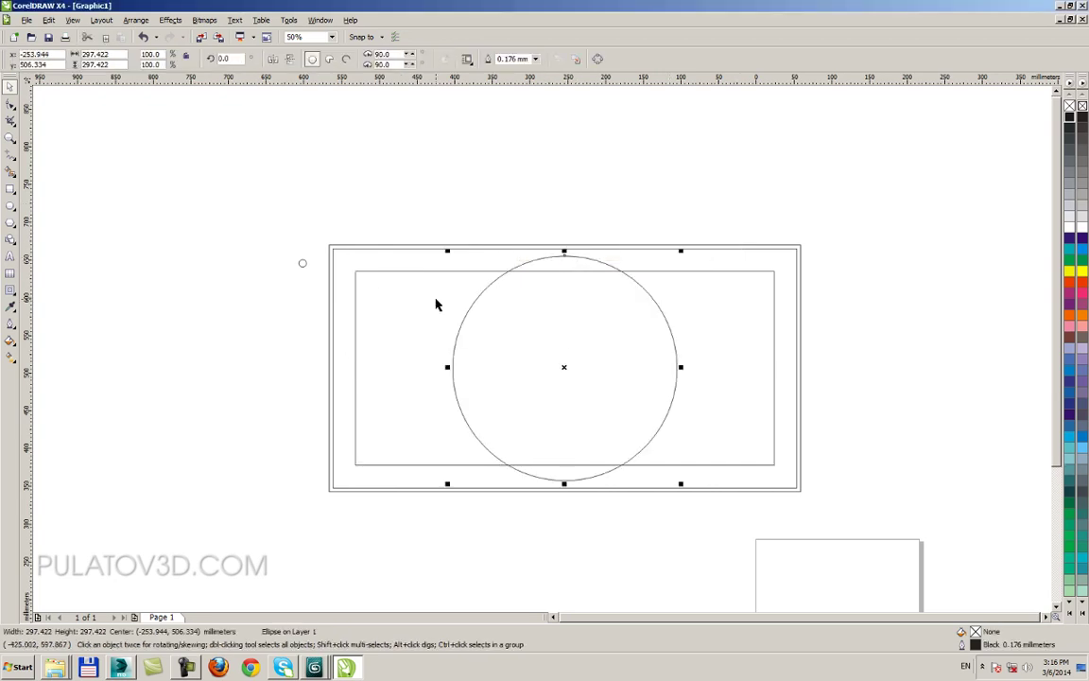
Step: Select the inner rectangle and check its height
{"action": "left_click", "coordinate": [397, 275]}
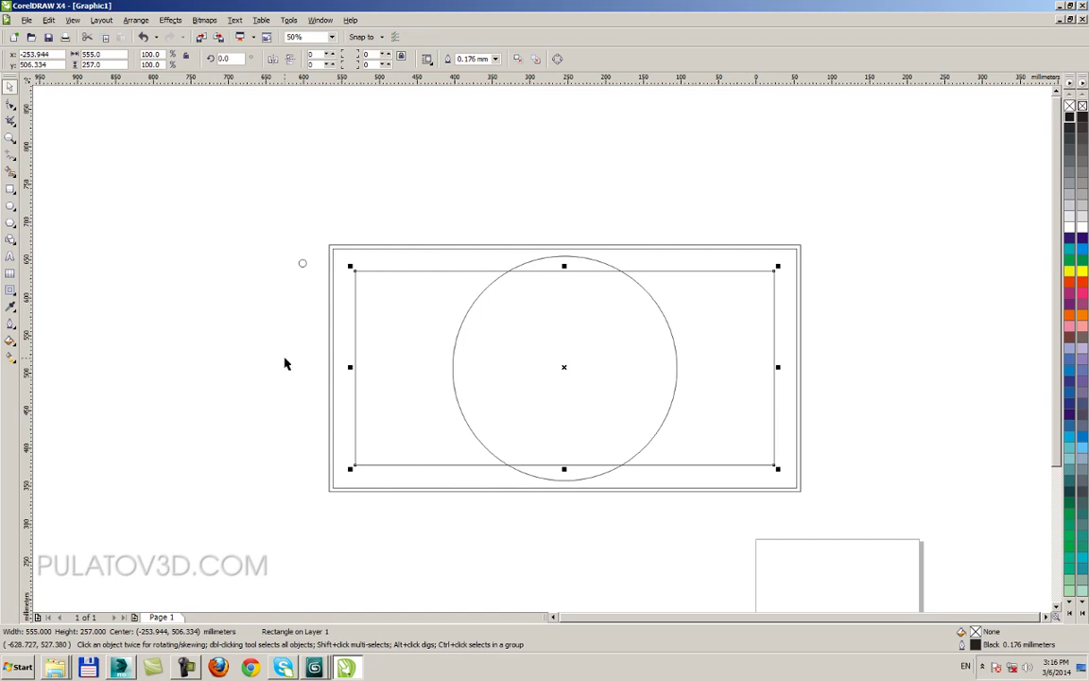
{"action": "left_click", "coordinate": [101, 64]}
{"action": "right_click", "coordinate": [93, 64]}
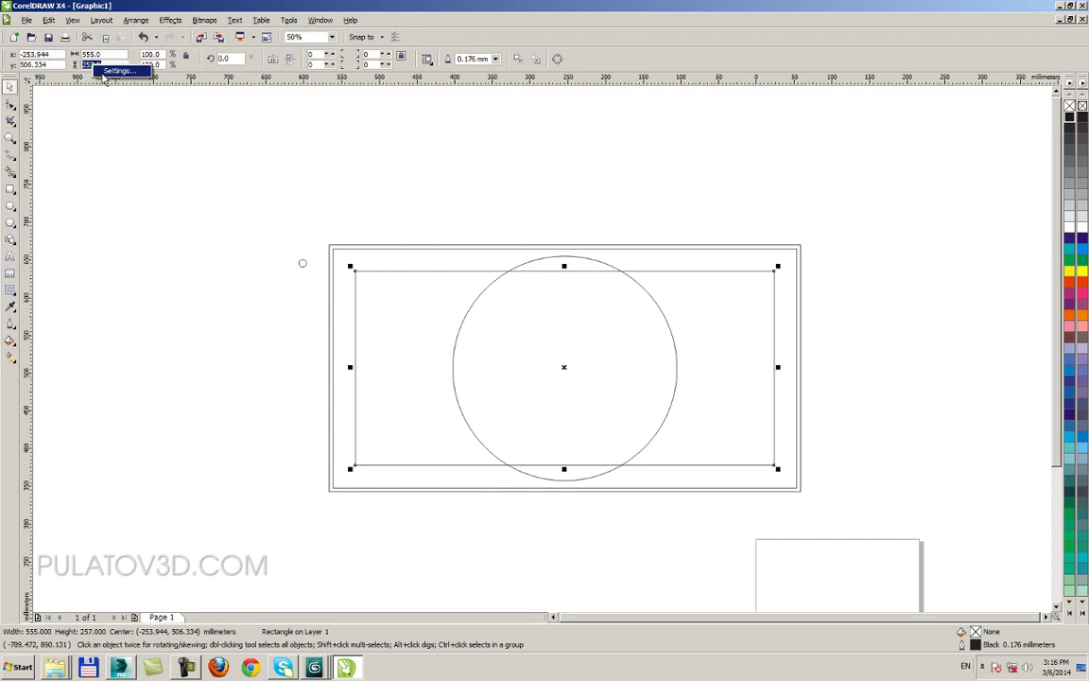
{"action": "left_click", "coordinate": [79, 112]}
{"action": "left_click", "coordinate": [522, 272]}
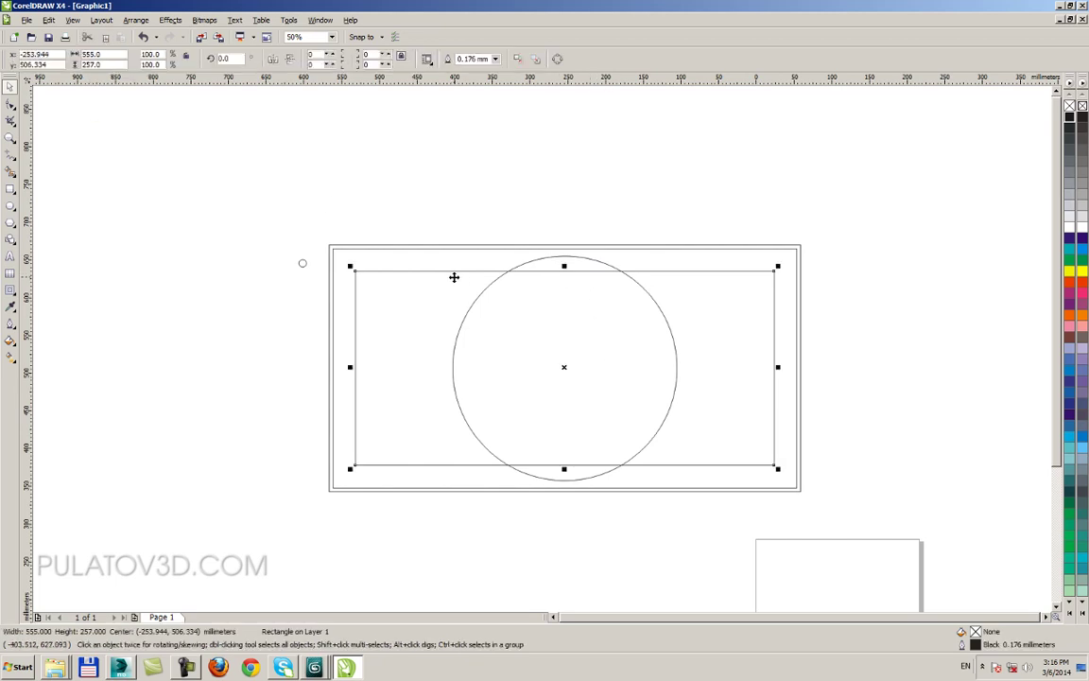
{"action": "left_click", "coordinate": [562, 267]}
Step: Set the large circle's height to 257 mm without keeping its proportions
{"action": "left_click", "coordinate": [579, 256]}
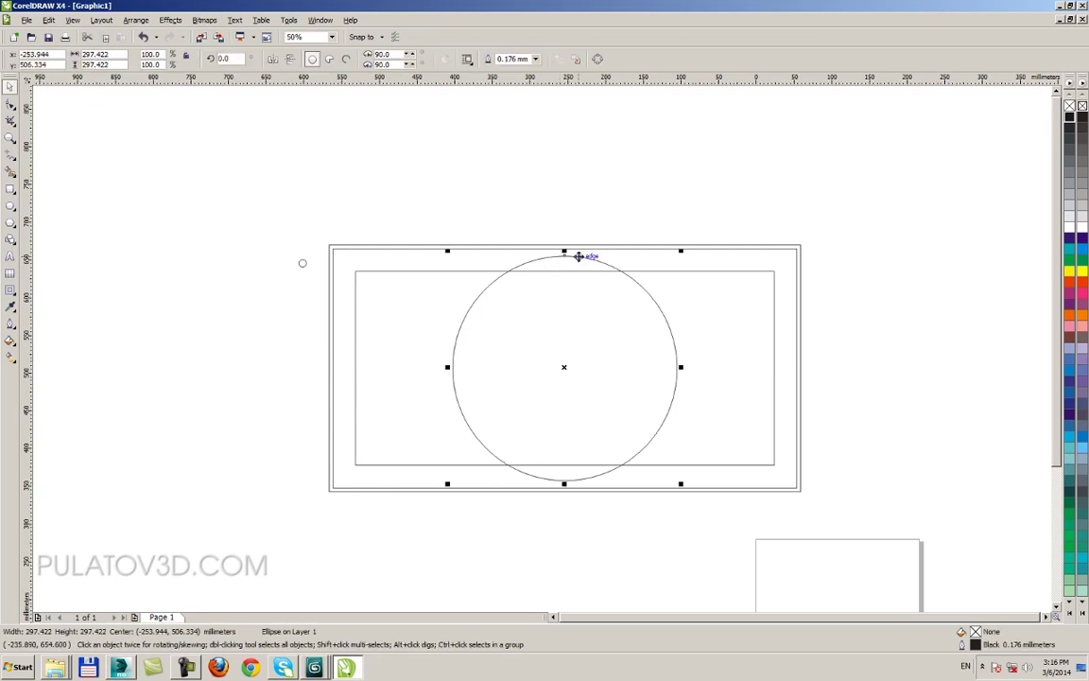
{"action": "left_click", "coordinate": [98, 64]}
{"action": "type", "text": "257"}
{"action": "key", "text": "Return"}
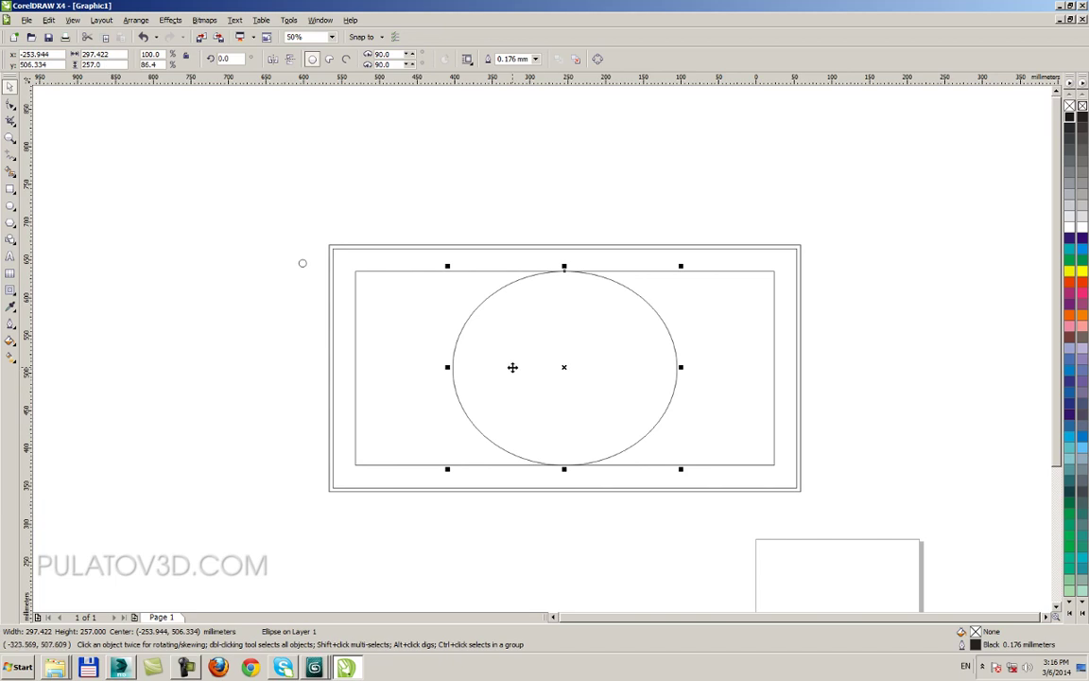
Step: Lock the large circle's proportions, resize it to 227 mm in diameter, and deselect it
{"action": "left_click", "coordinate": [186, 58]}
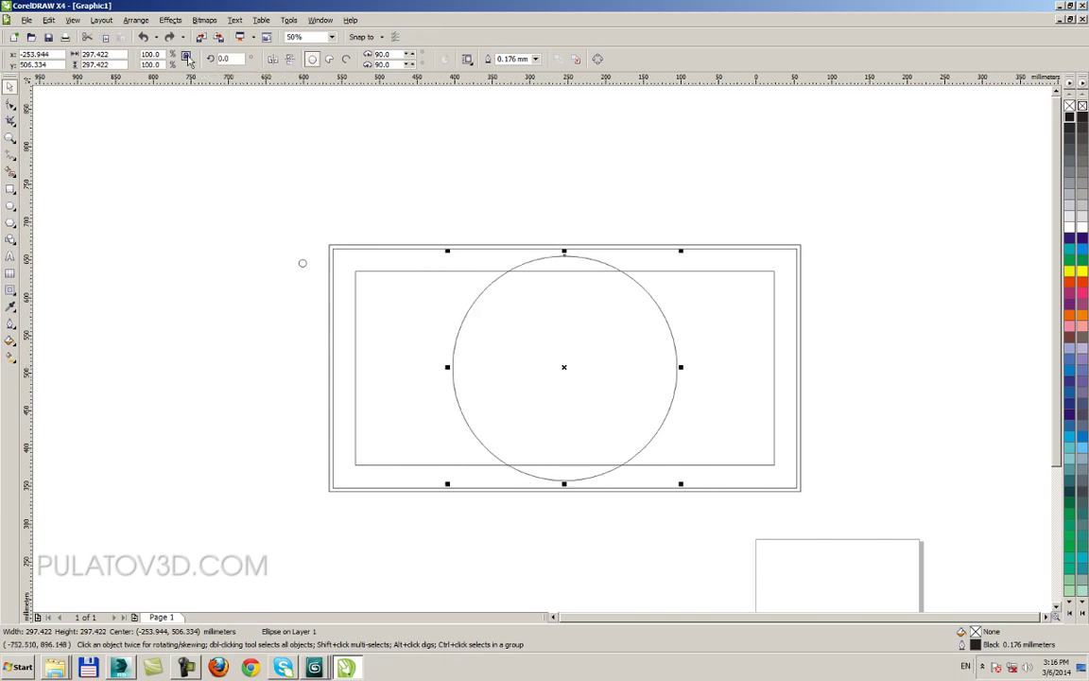
{"action": "double_click", "coordinate": [95, 63]}
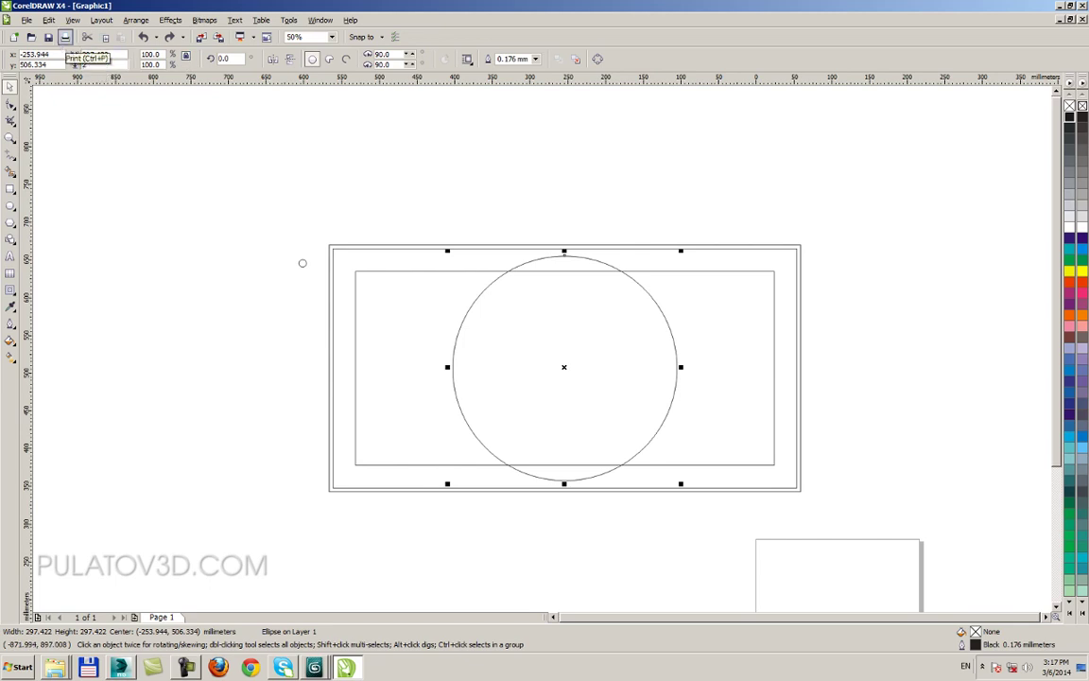
{"action": "key", "text": "Return"}
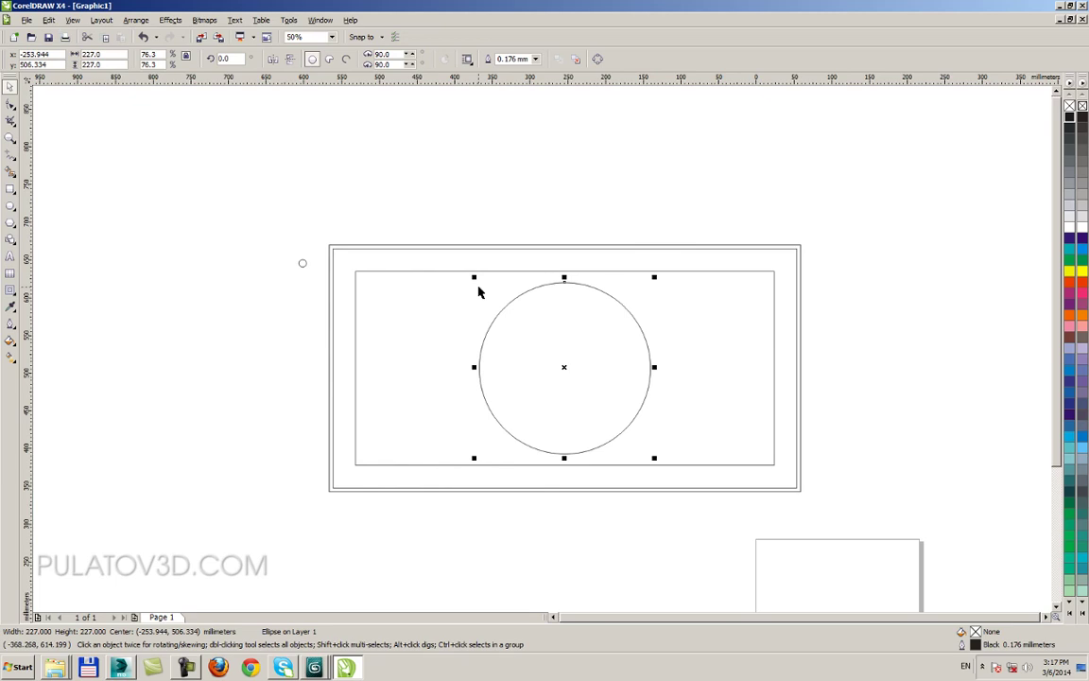
{"action": "left_click", "coordinate": [425, 286]}
{"action": "left_click", "coordinate": [493, 184]}
{"action": "left_click", "coordinate": [579, 333]}
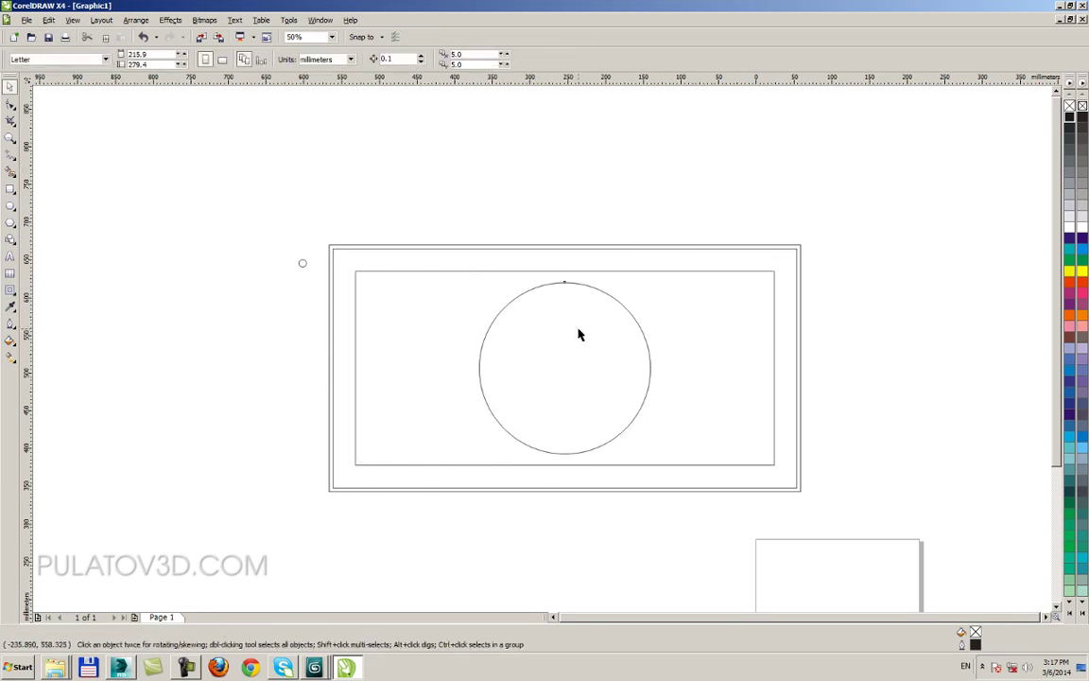
Step: Resize the large circle proportionally to 257 mm in diameter
{"action": "double_click", "coordinate": [106, 65]}
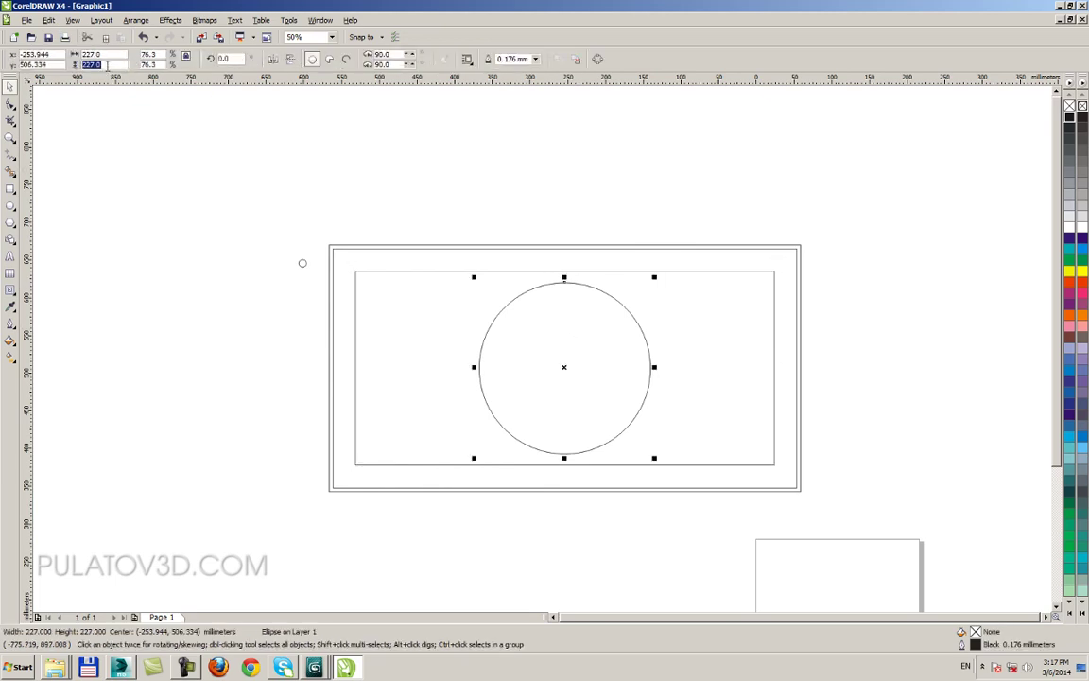
{"action": "type", "text": "257"}
{"action": "key", "text": "Return"}
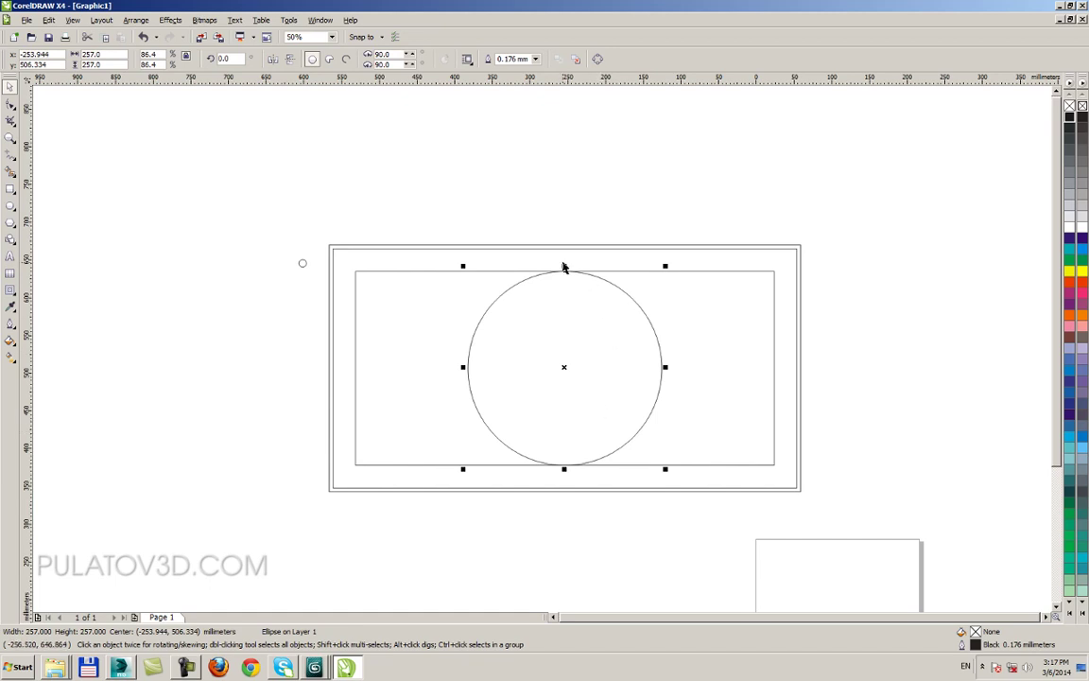
Step: Try stretching the large circle vertically to about 432 mm and set its height back to 257 mm
{"action": "left_click_drag", "start_coordinate": [564, 264], "coordinate": [564, 197]}
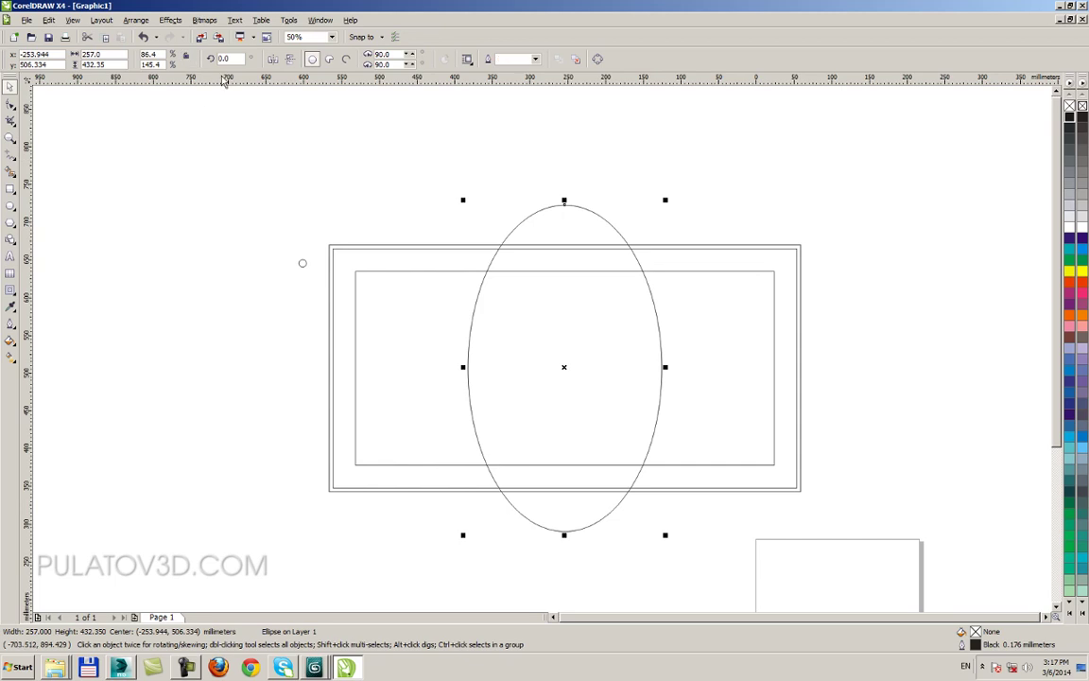
{"action": "double_click", "coordinate": [110, 64]}
{"action": "type", "text": "257"}
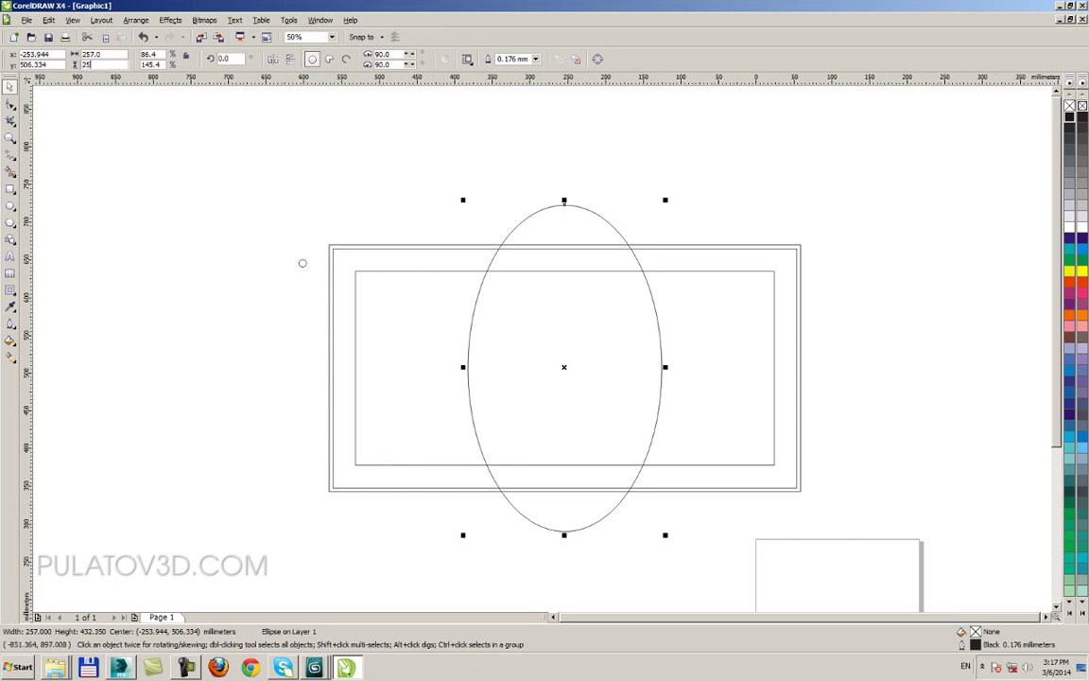
{"action": "key", "text": "Return"}
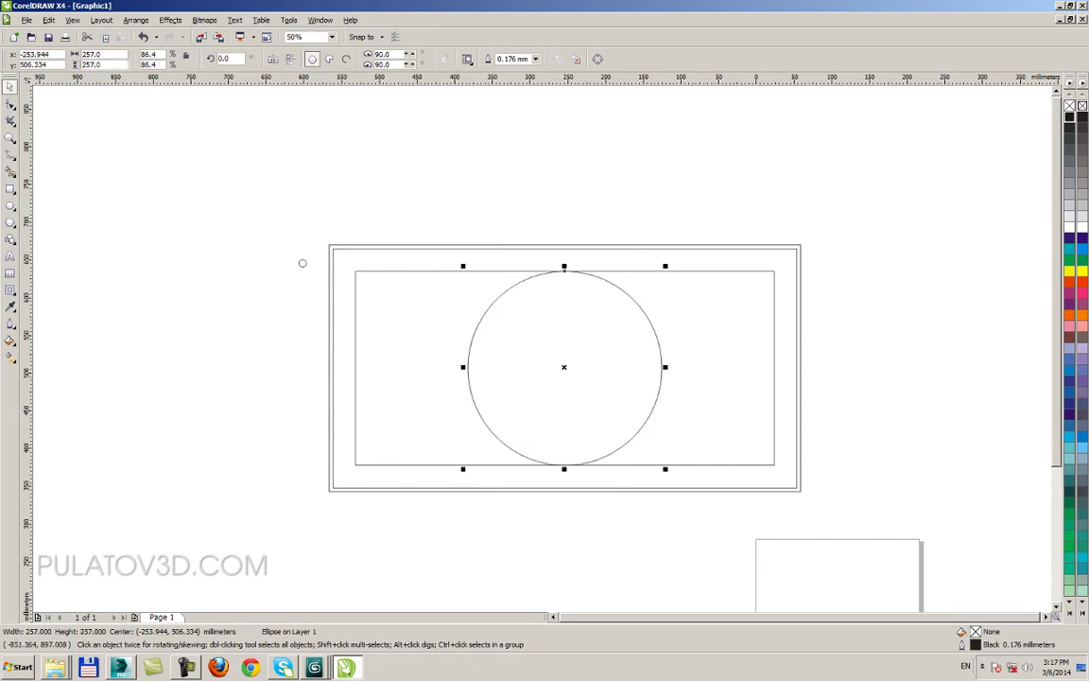
{"action": "double_click", "coordinate": [90, 54]}
{"action": "type", "text": "2"}
Step: Add a one-step outside contour with a 30 mm offset to the large circle
{"action": "left_click", "coordinate": [10, 288]}
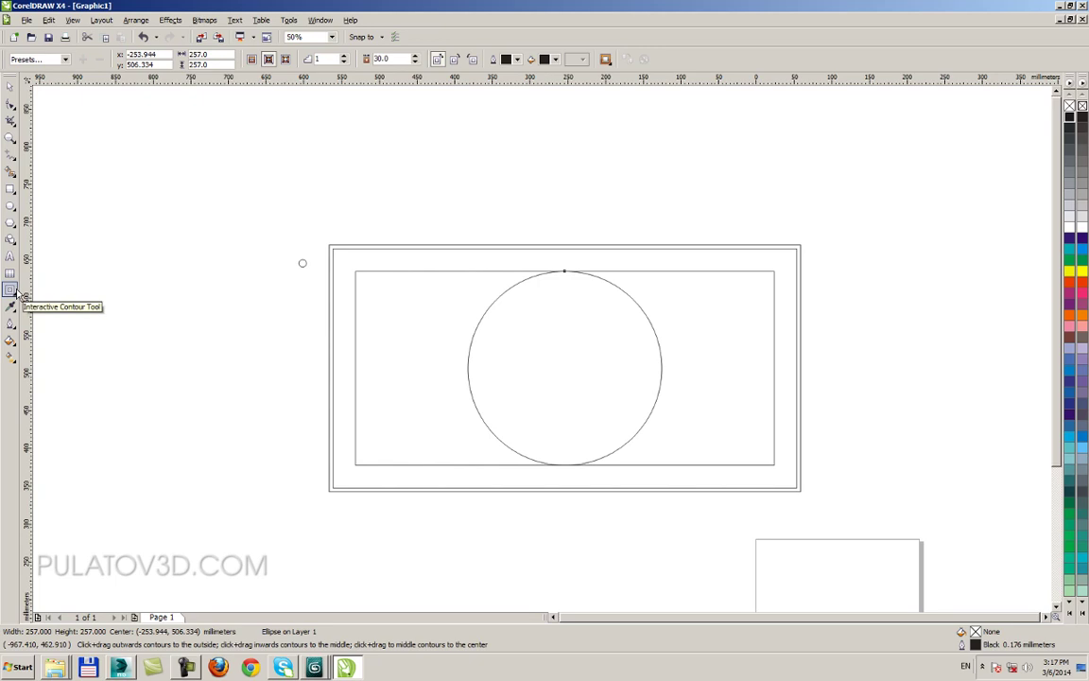
{"action": "left_click_drag", "start_coordinate": [503, 314], "coordinate": [433, 375]}
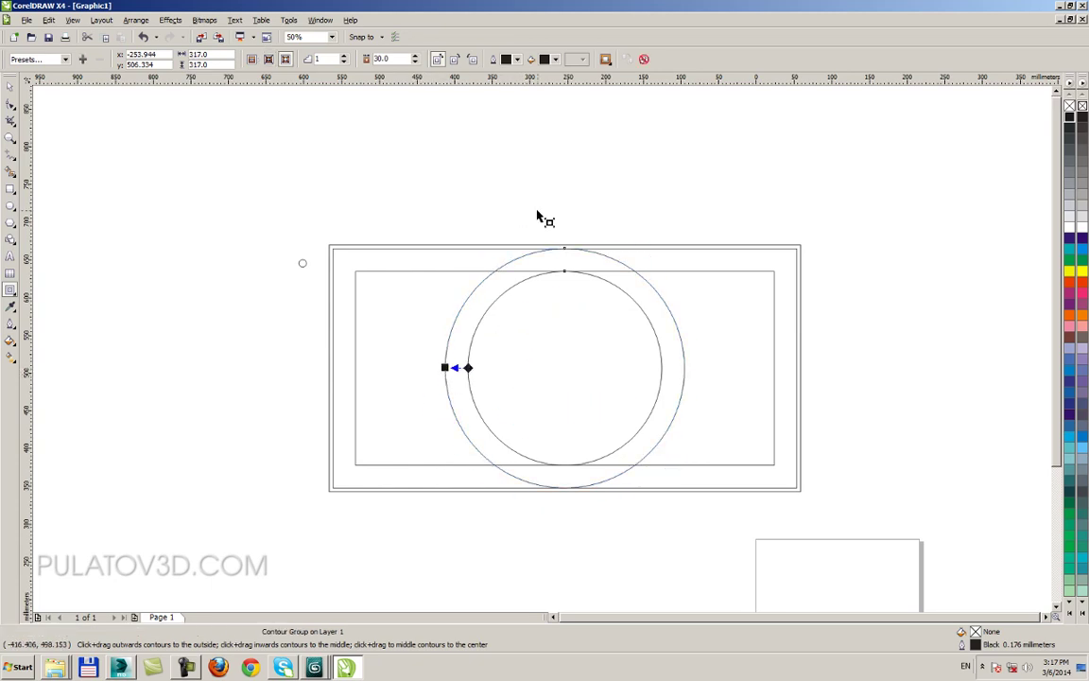
{"action": "left_click", "coordinate": [10, 85]}
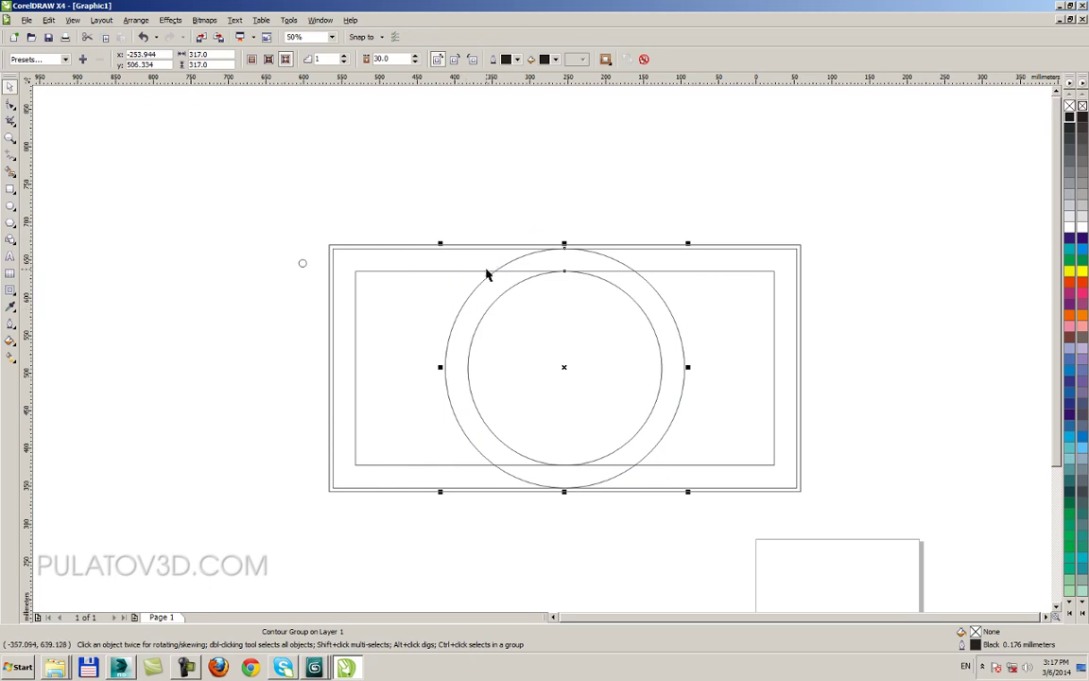
Step: Break the large circle's contour group apart so the outer circle is a separate object
{"action": "left_click", "coordinate": [535, 226]}
{"action": "left_click", "coordinate": [493, 292]}
{"action": "right_click", "coordinate": [474, 301]}
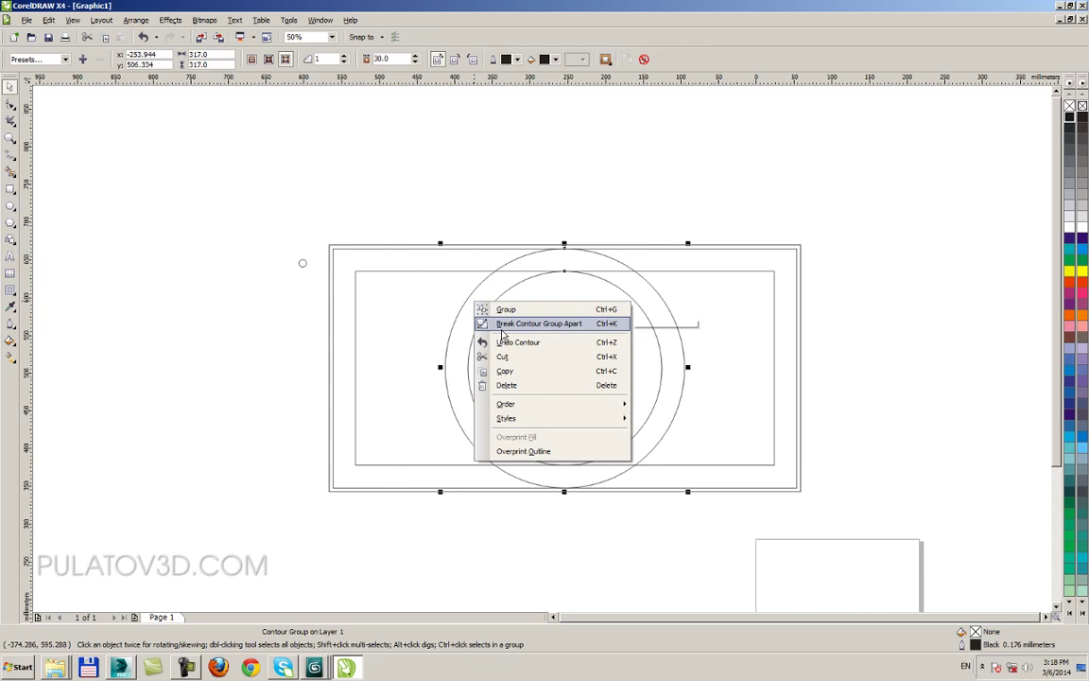
{"action": "left_click", "coordinate": [502, 197]}
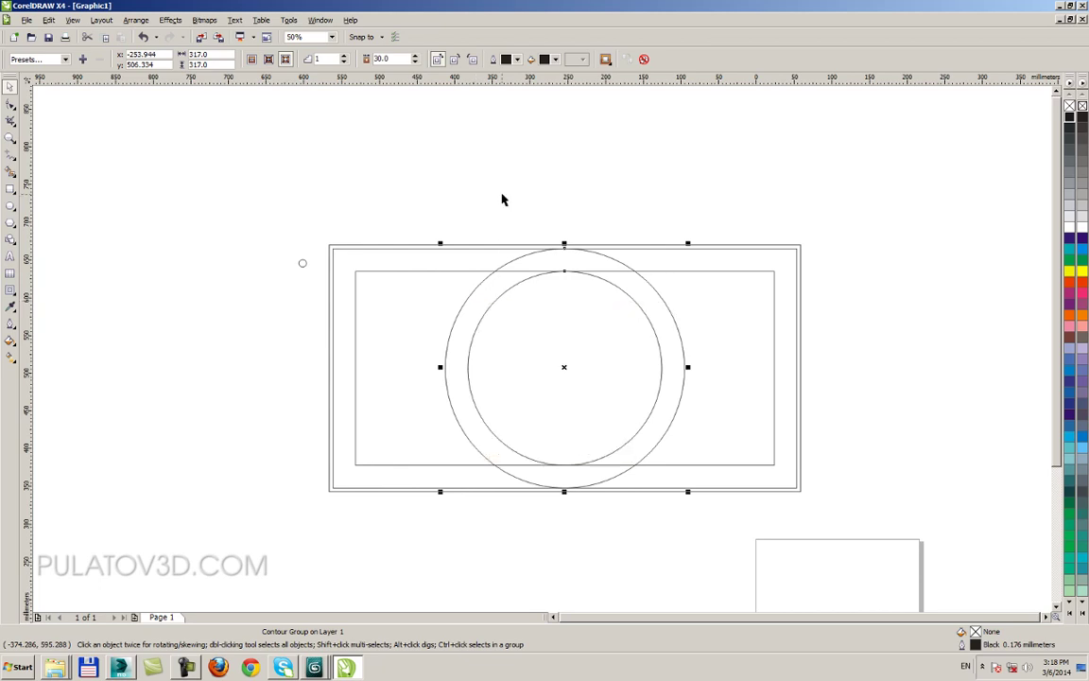
{"action": "right_click", "coordinate": [555, 313]}
{"action": "left_click", "coordinate": [463, 317]}
{"action": "right_click", "coordinate": [463, 318]}
{"action": "left_click", "coordinate": [482, 340]}
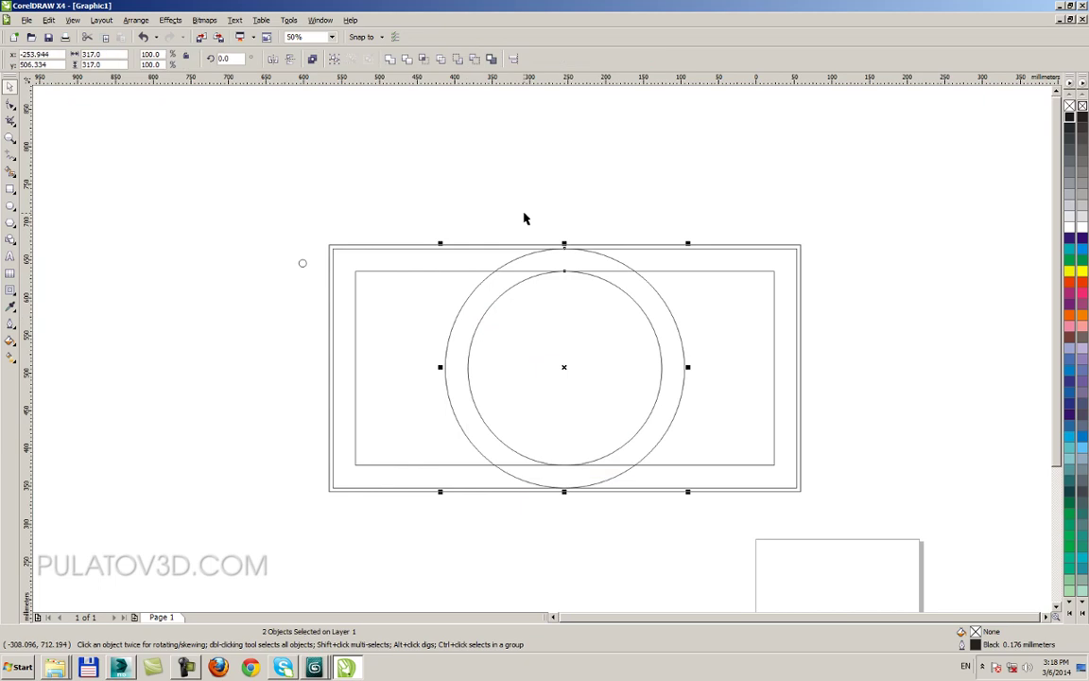
Step: Try moving the outer circle towards the left side of the ceiling and undo the move
{"action": "left_click", "coordinate": [473, 300]}
{"action": "left_click_drag", "start_coordinate": [473, 300], "coordinate": [396, 310]}
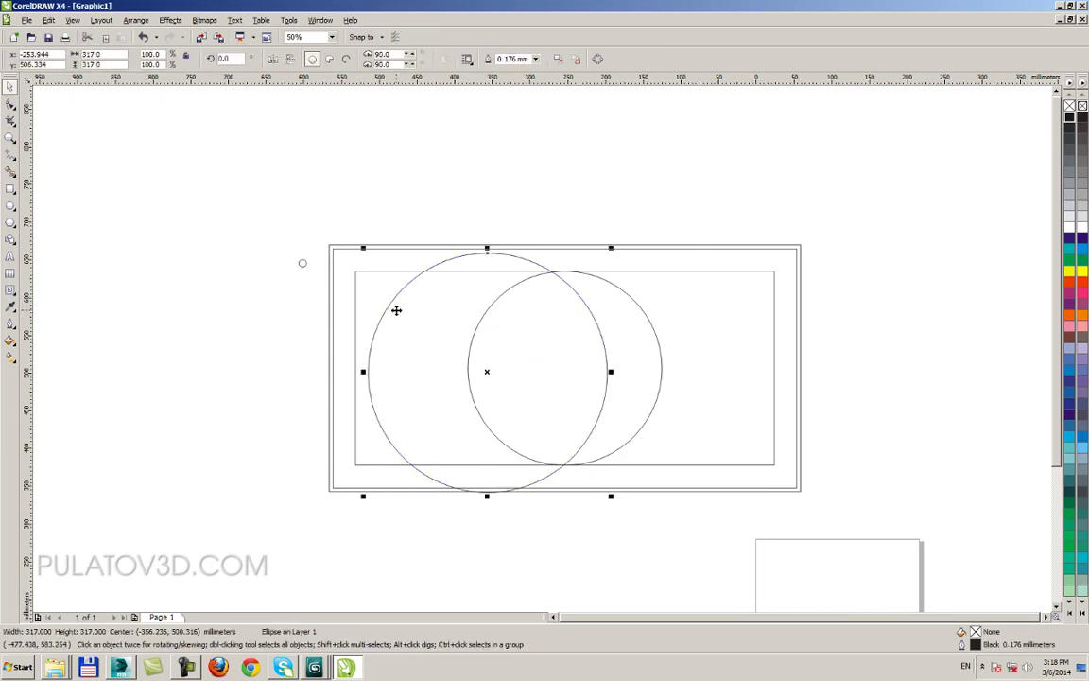
{"action": "key", "text": "ctrl+z"}
{"action": "left_click", "coordinate": [535, 214]}
{"action": "left_click", "coordinate": [530, 255]}
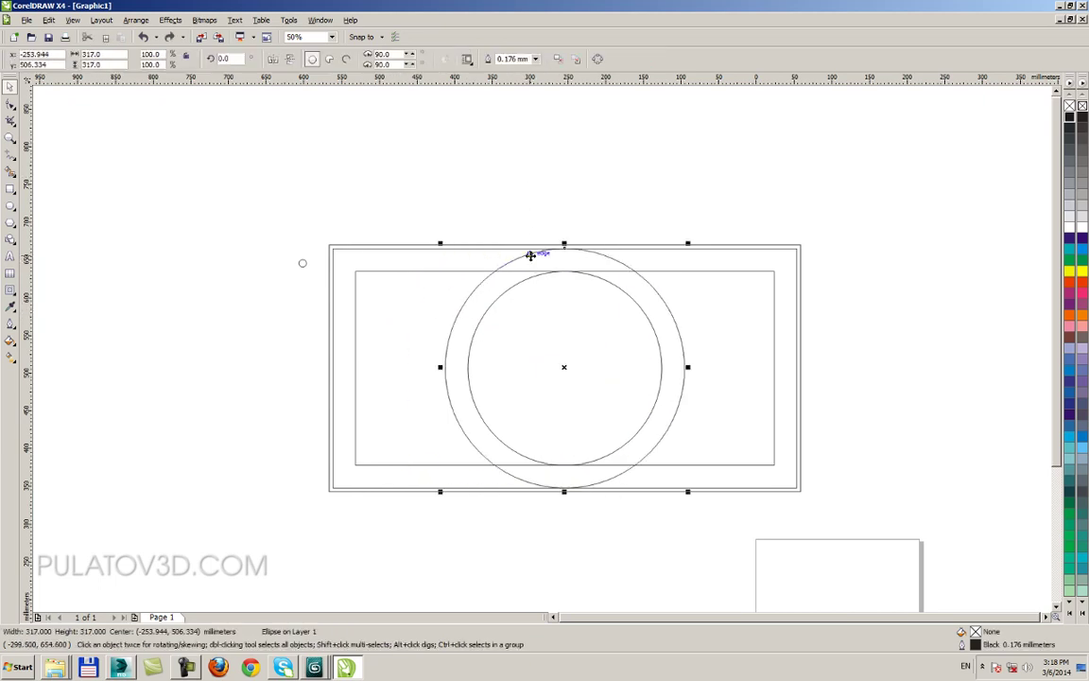
{"action": "left_click", "coordinate": [566, 182]}
{"action": "left_click", "coordinate": [526, 254]}
{"action": "left_click", "coordinate": [565, 182]}
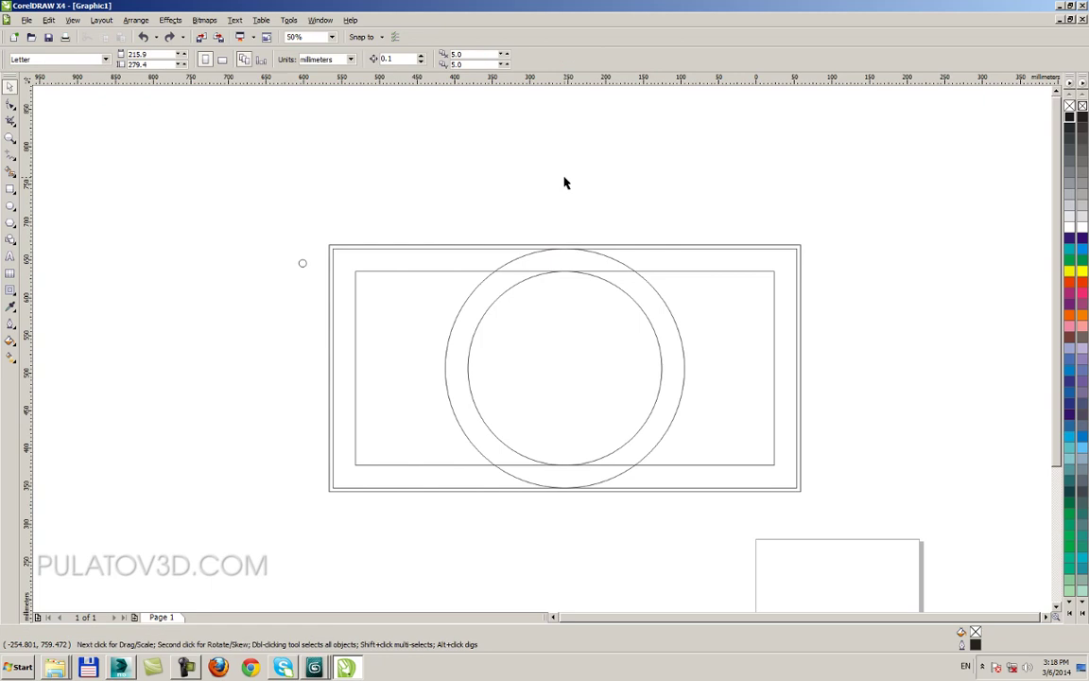
{"action": "left_click", "coordinate": [519, 262]}
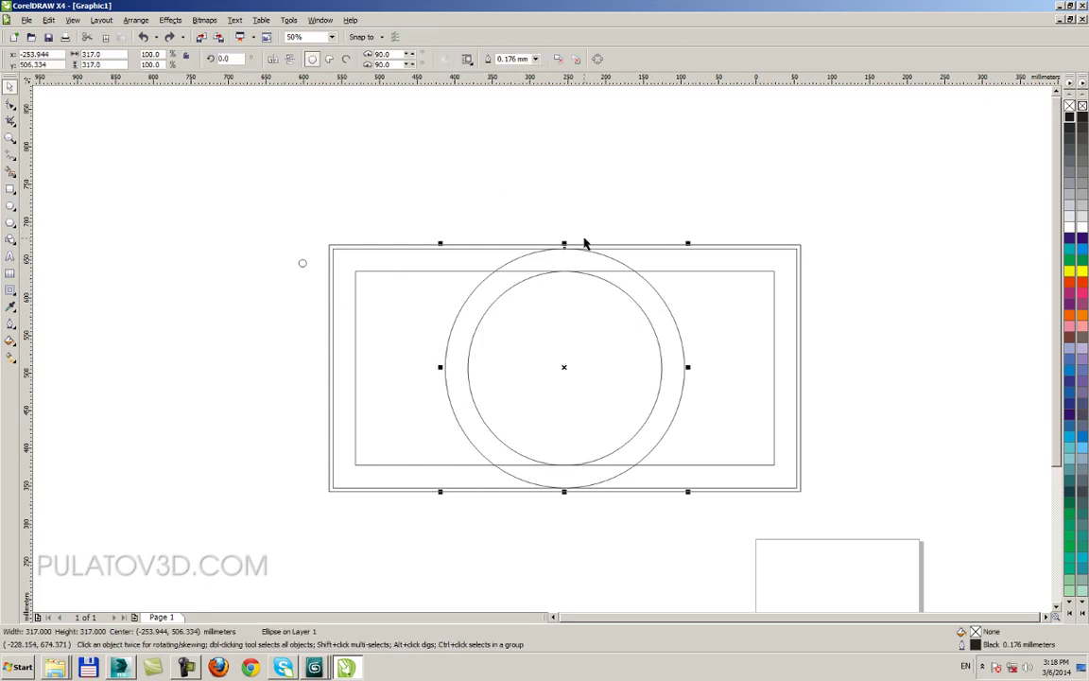
{"action": "left_click", "coordinate": [507, 161]}
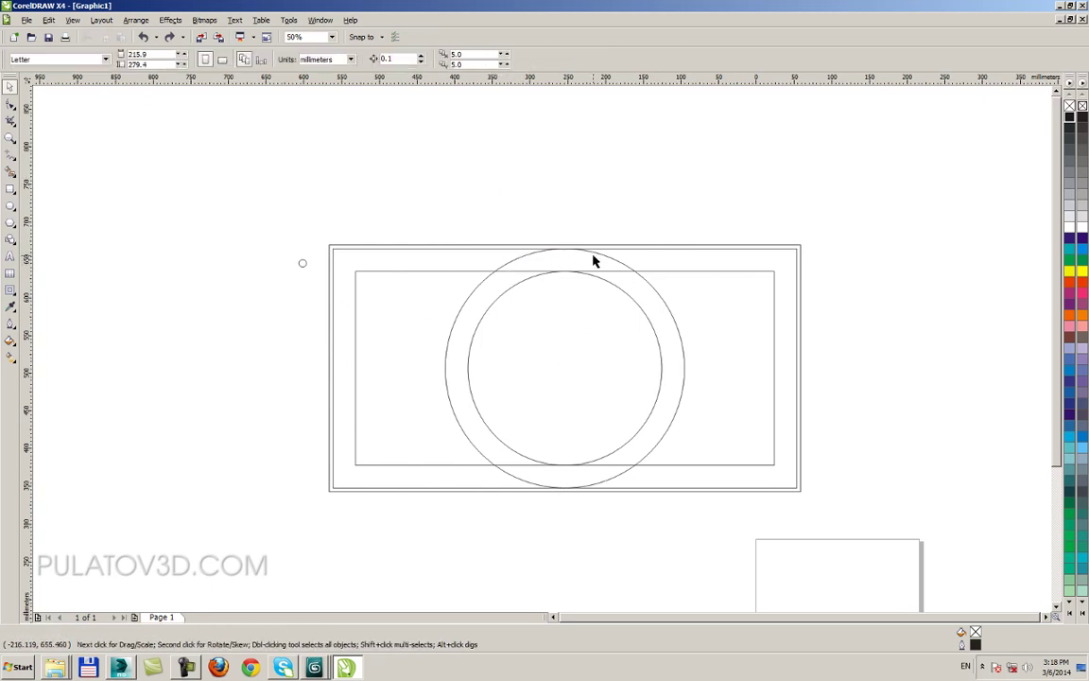
Step: Try Front Minus Back on the outer circle and inner rectangle, undo it, and cut the circle out with Back Minus Front
{"action": "left_click", "coordinate": [570, 251]}
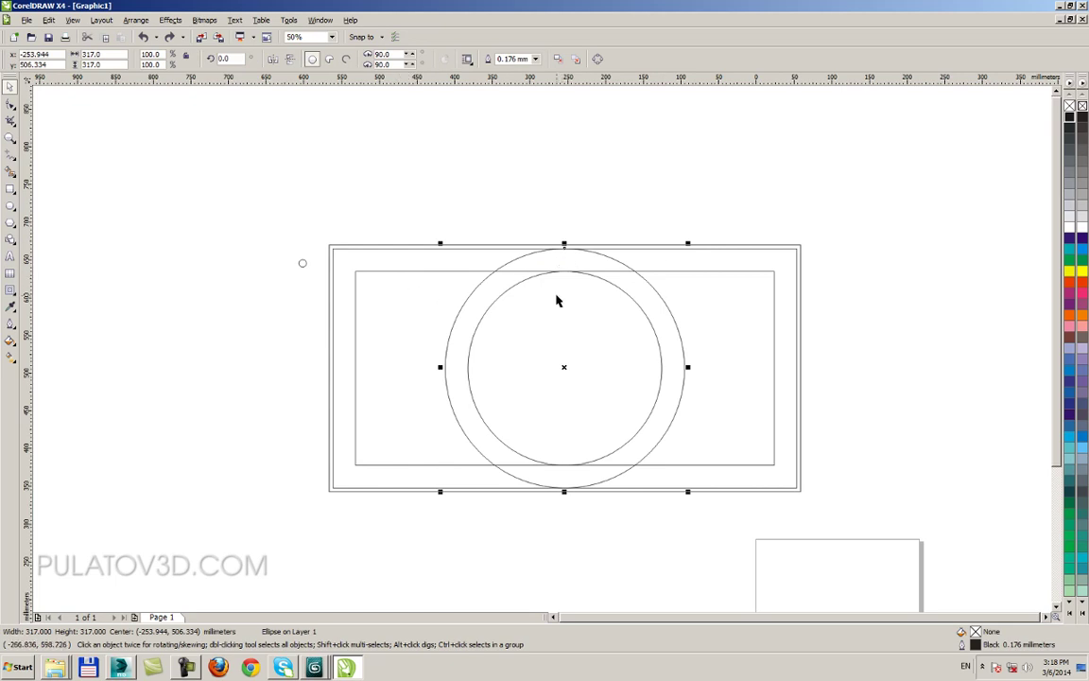
{"action": "left_click", "coordinate": [357, 274], "text": "shift"}
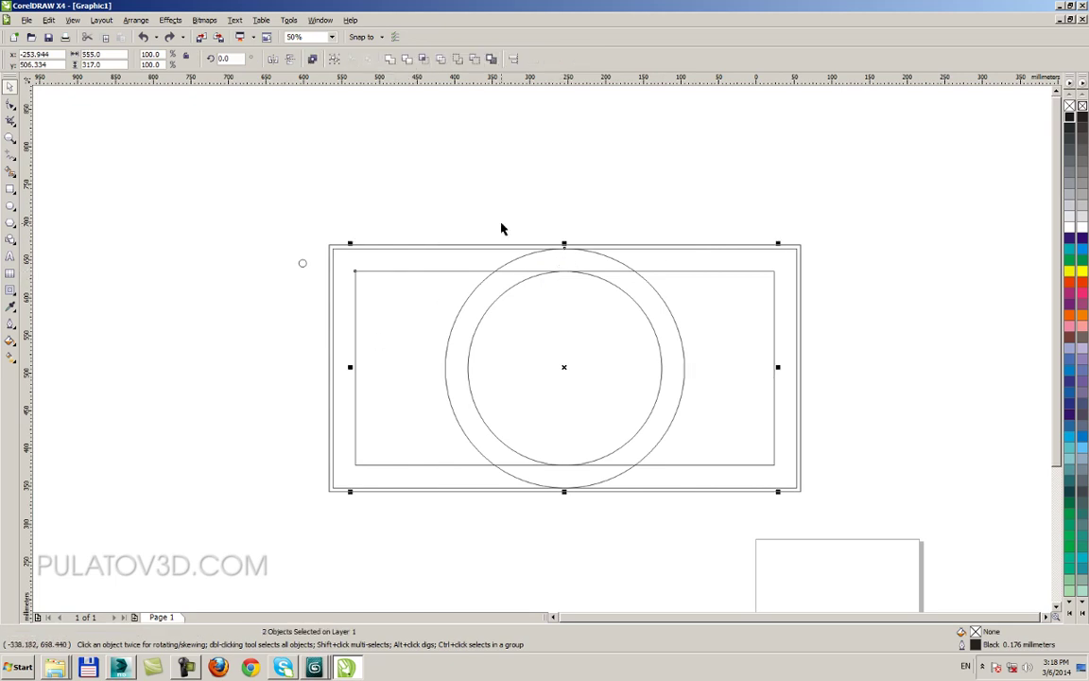
{"action": "left_click", "coordinate": [473, 61]}
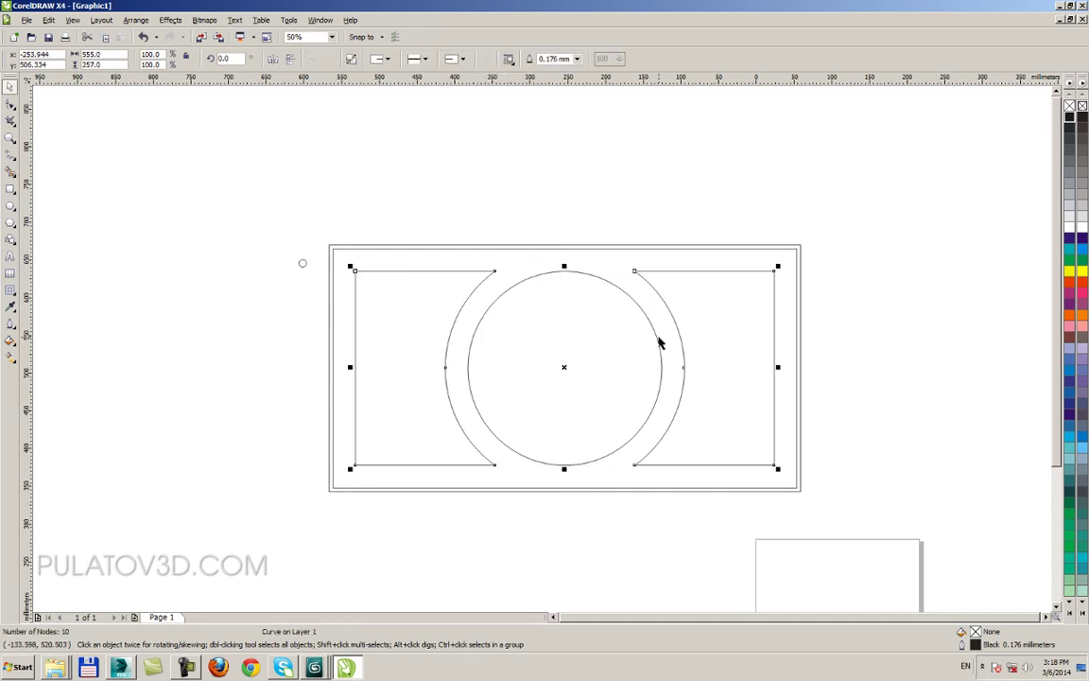
{"action": "key", "text": "ctrl+z"}
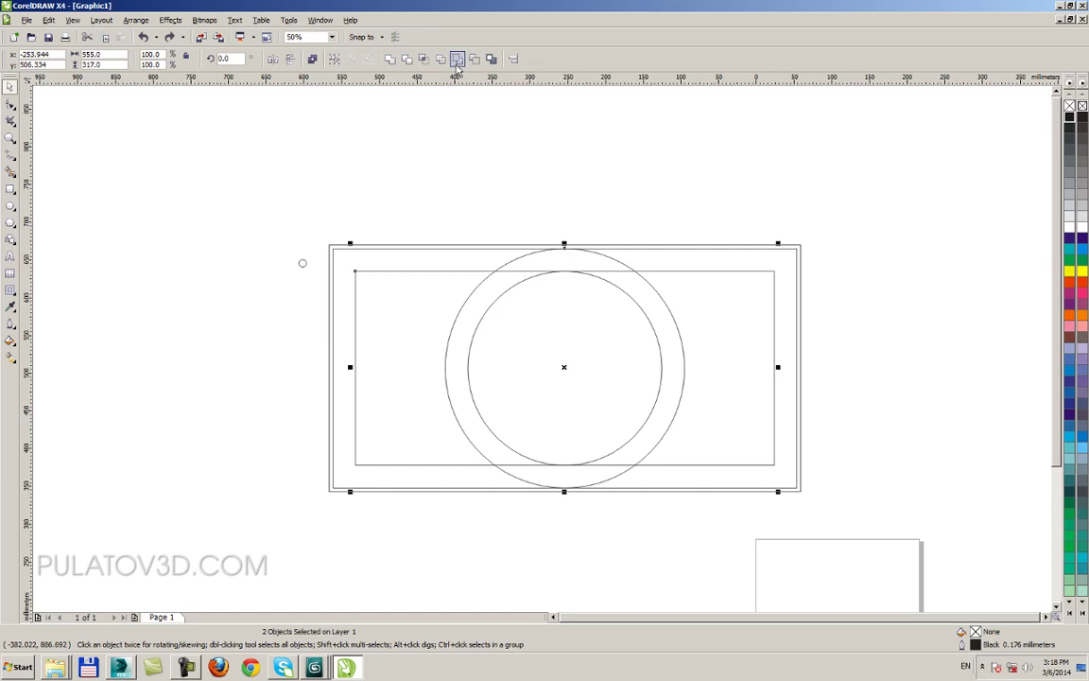
{"action": "left_click", "coordinate": [414, 58]}
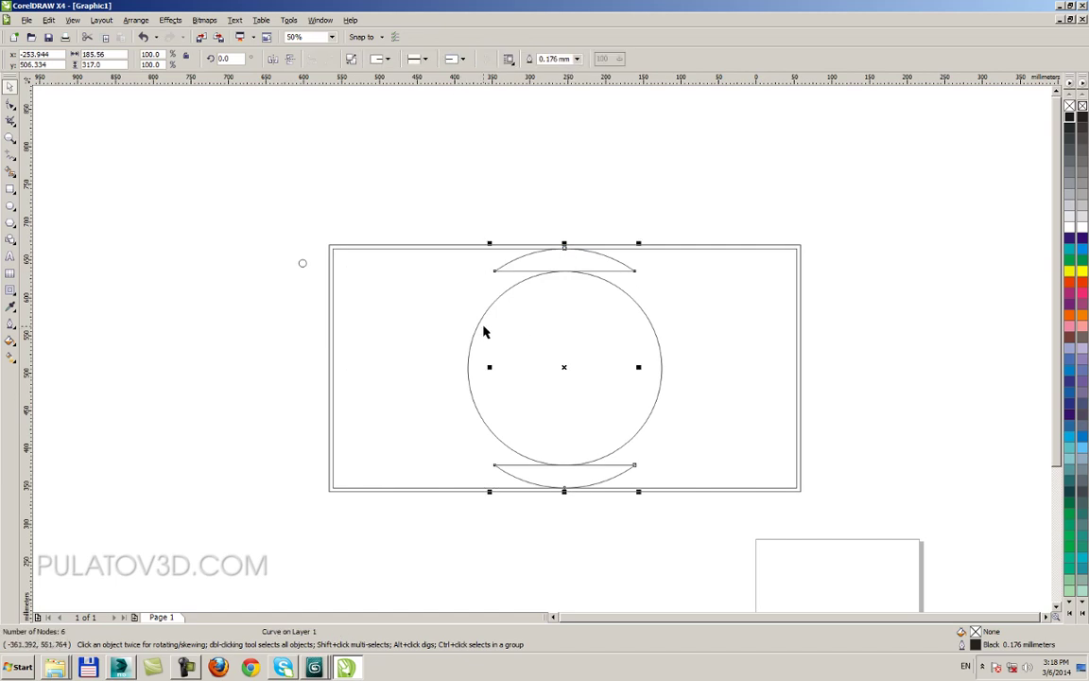
{"action": "key", "text": "ctrl+z"}
{"action": "left_click", "coordinate": [433, 60]}
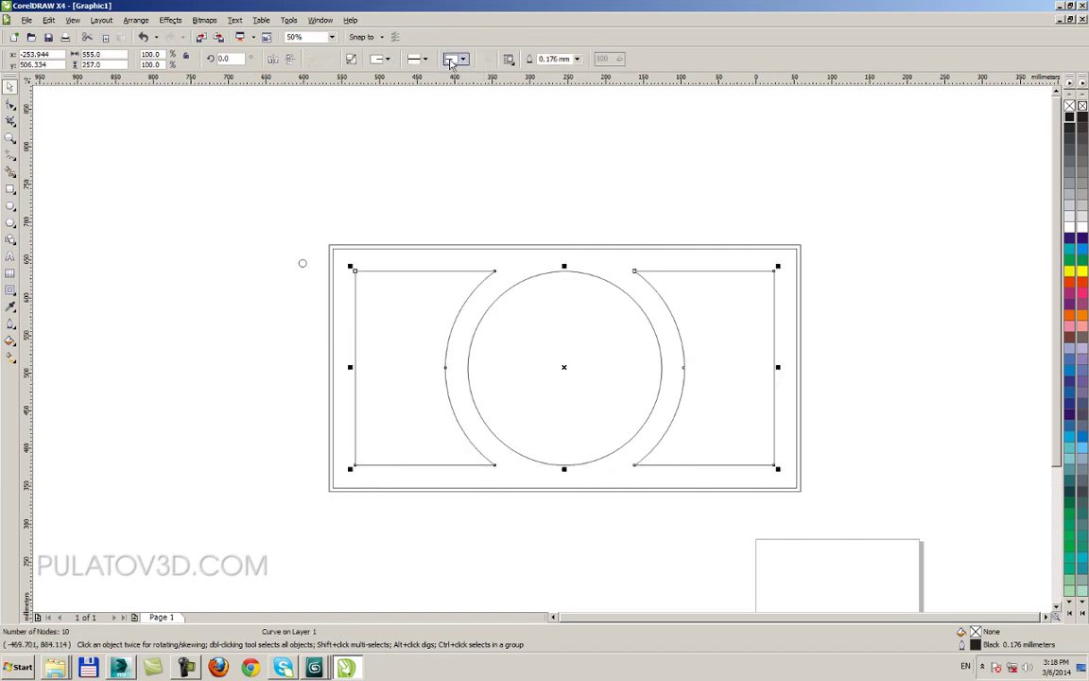
{"action": "left_click", "coordinate": [448, 163]}
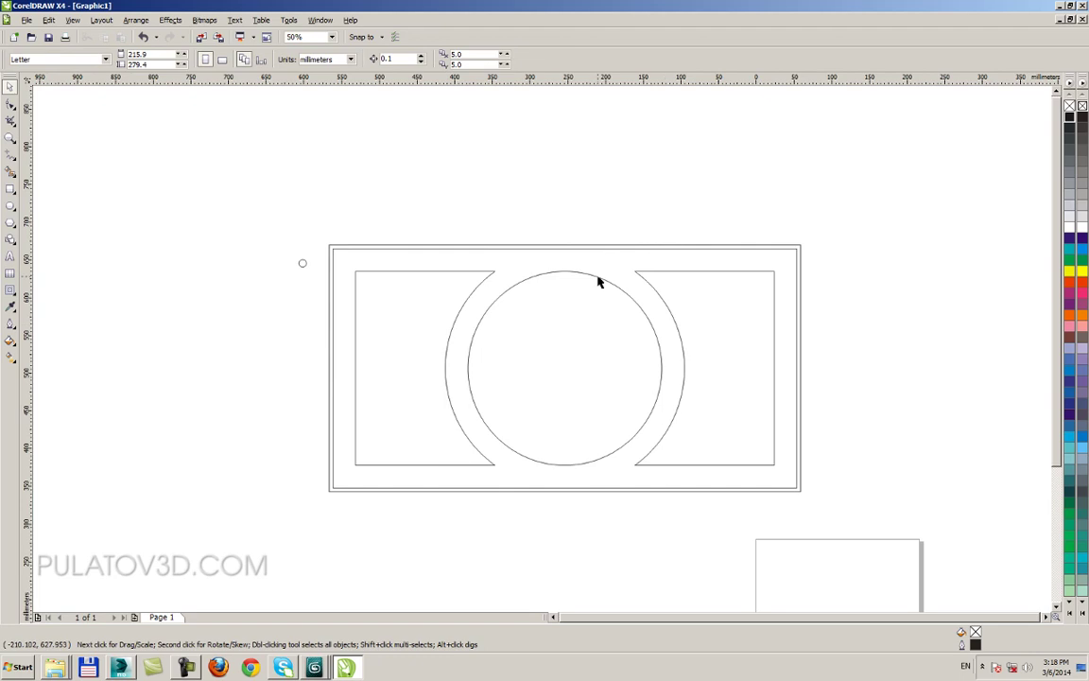
Step: Draw a horizontal rectangle about 149 mm wide across the left inner panel and set its height to 30 mm
{"action": "left_click", "coordinate": [10, 188]}
{"action": "left_click_drag", "start_coordinate": [343, 347], "coordinate": [459, 379]}
{"action": "left_click", "coordinate": [10, 86]}
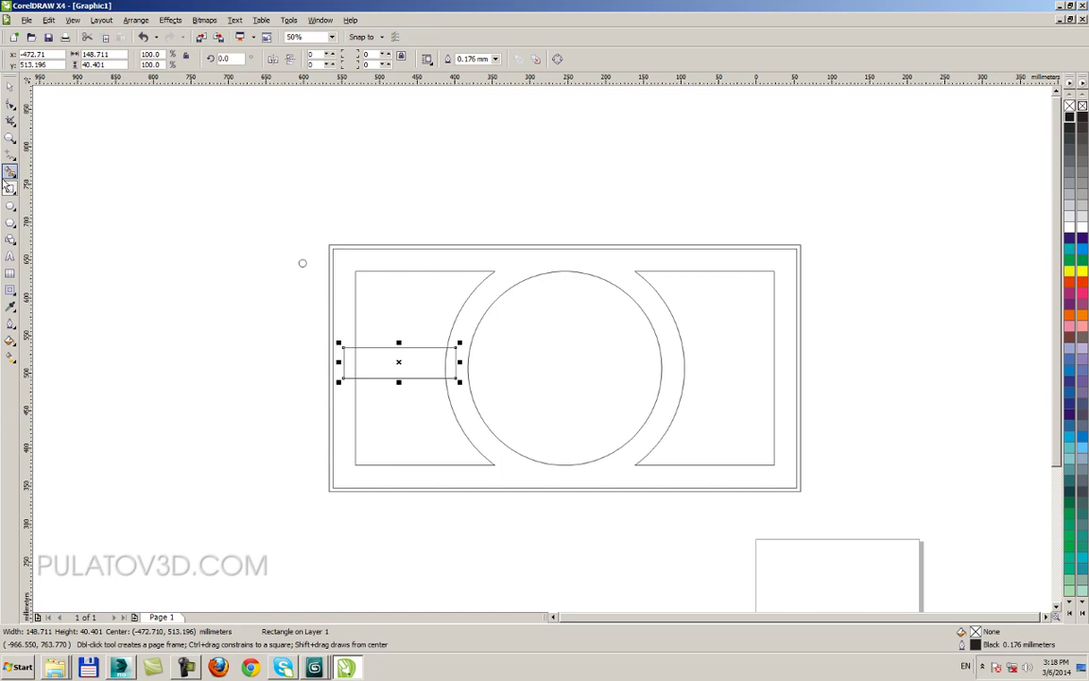
{"action": "double_click", "coordinate": [94, 64]}
{"action": "type", "text": "30"}
{"action": "key", "text": "Return"}
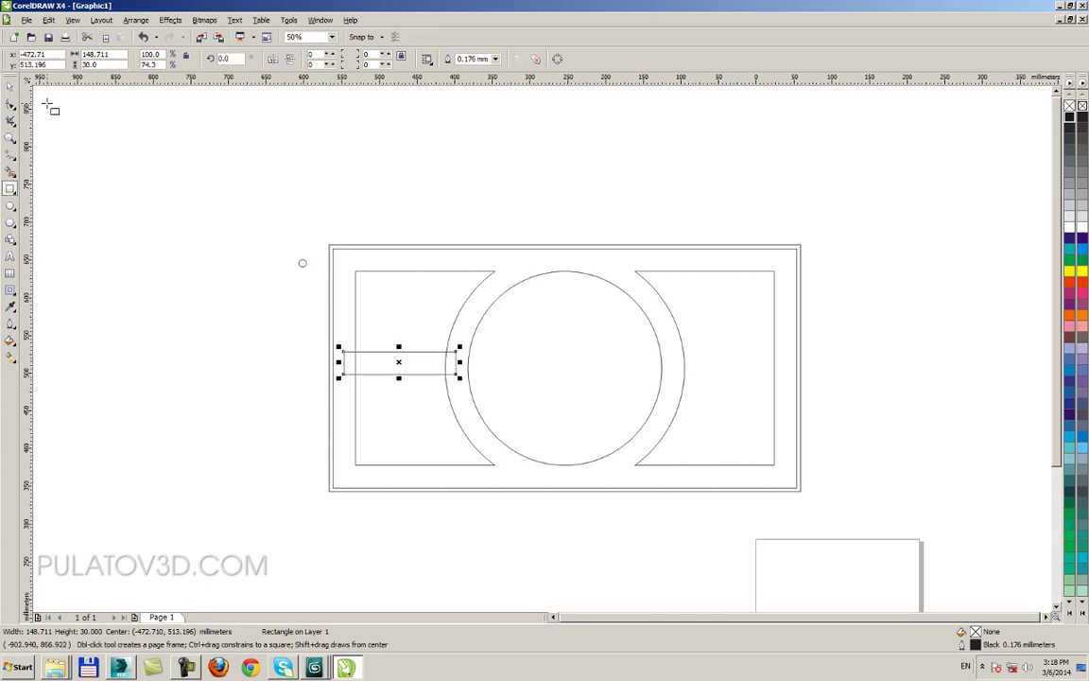
Step: Align the 30 mm high rectangle vertically with the large circle's centre and clear the selection
{"action": "left_click", "coordinate": [9, 85]}
{"action": "left_click", "coordinate": [522, 282], "text": "shift"}
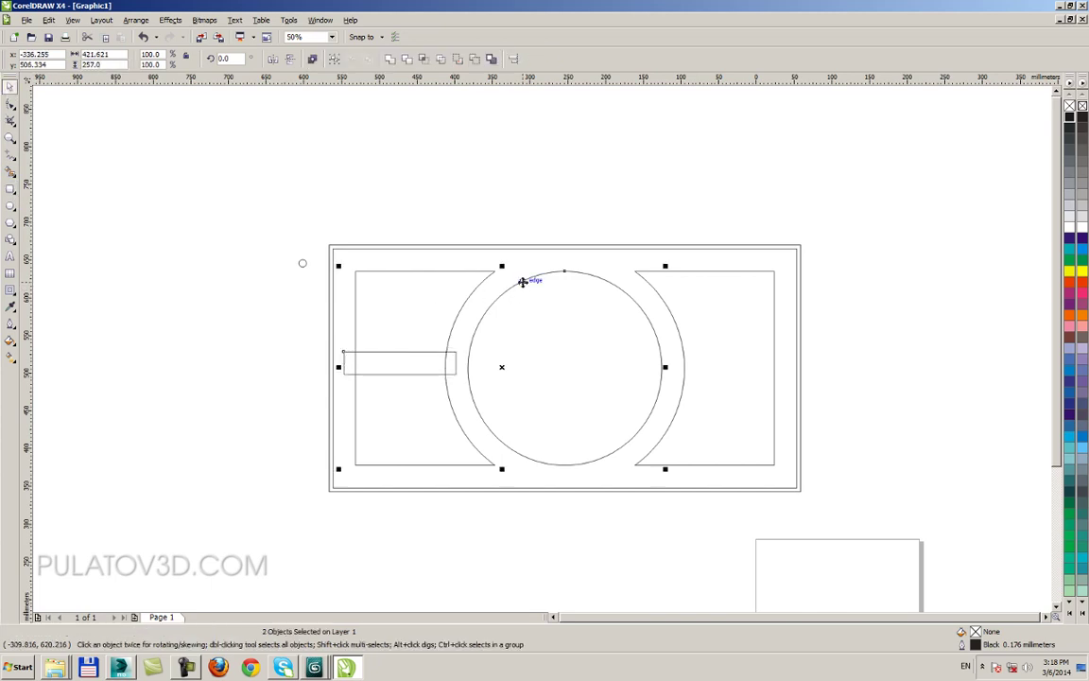
{"action": "left_click", "coordinate": [463, 147]}
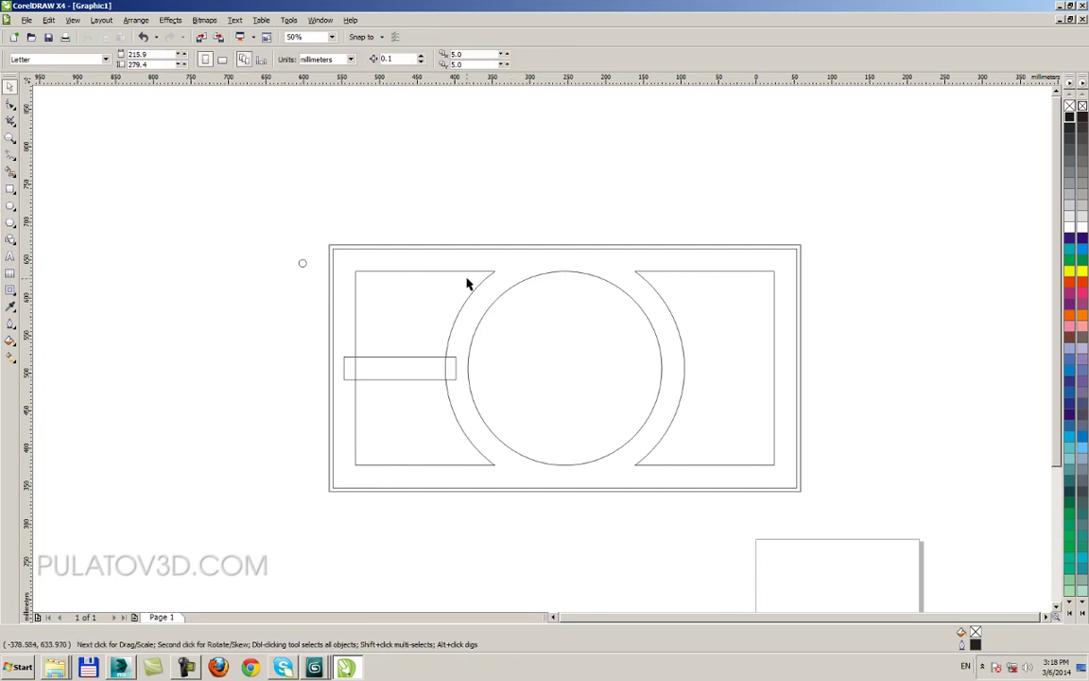
Step: Copy the 30 mm high strip across the right inner panel and undo a trial stretch of the copy towards the circle
{"action": "left_click_drag", "start_coordinate": [383, 381], "coordinate": [758, 388]}
{"action": "left_click_drag", "start_coordinate": [669, 366], "coordinate": [608, 377]}
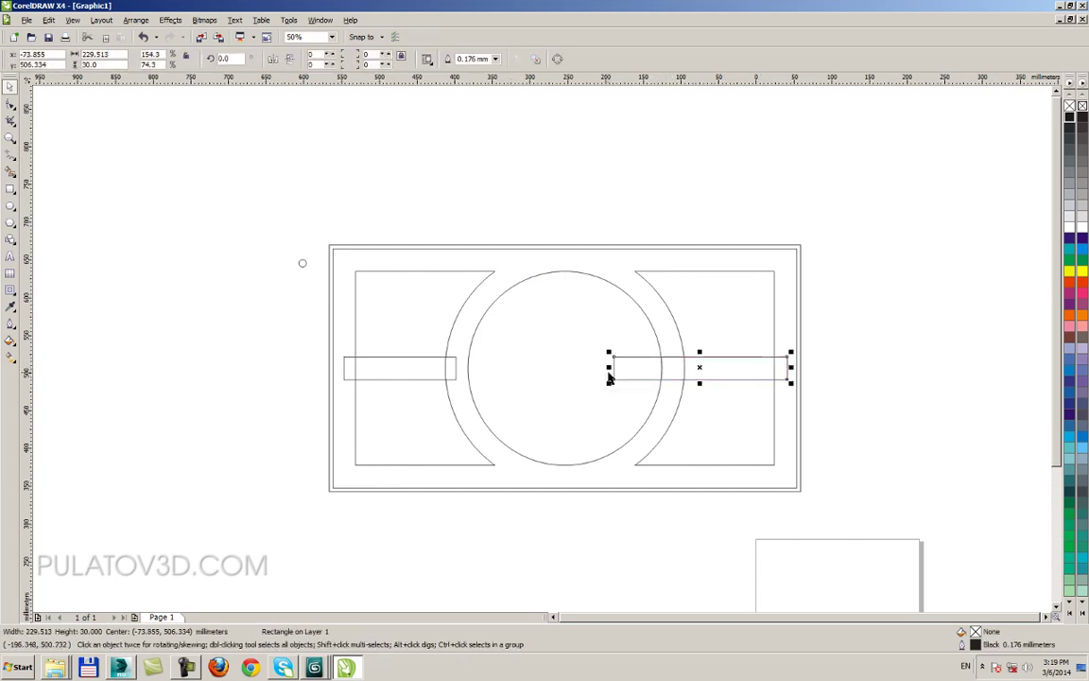
{"action": "key", "text": "ctrl+z"}
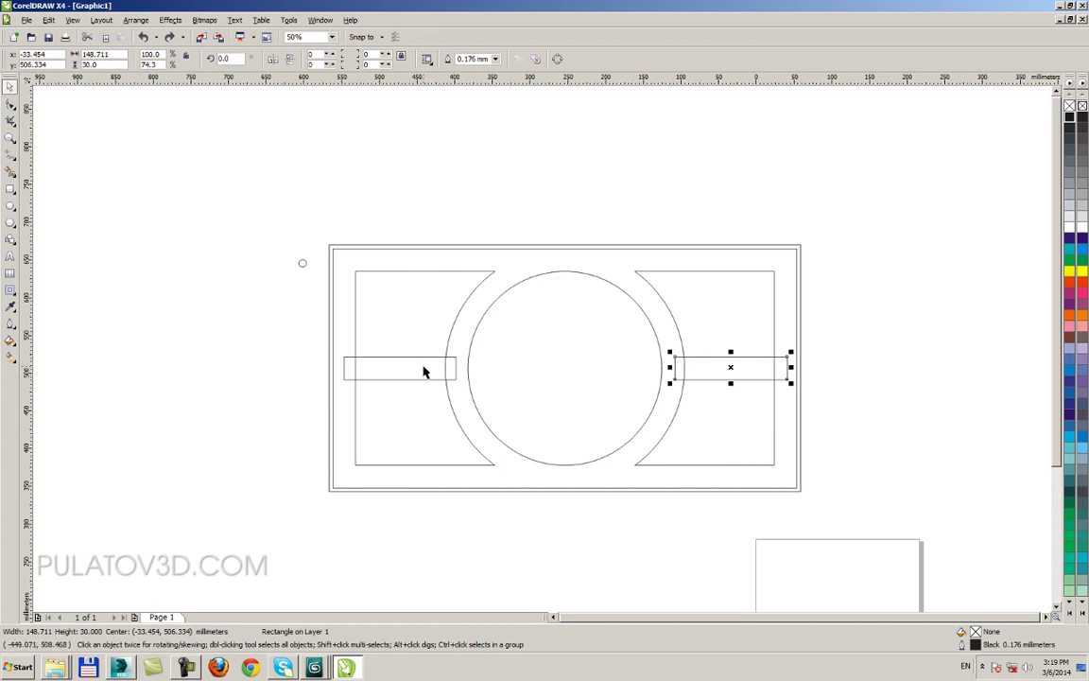
Step: Try cutting both 30 mm high strips out of the inner panel shape with Back Minus Front and undo the cut
{"action": "left_click", "coordinate": [451, 366]}
{"action": "left_click", "coordinate": [677, 367], "text": "shift"}
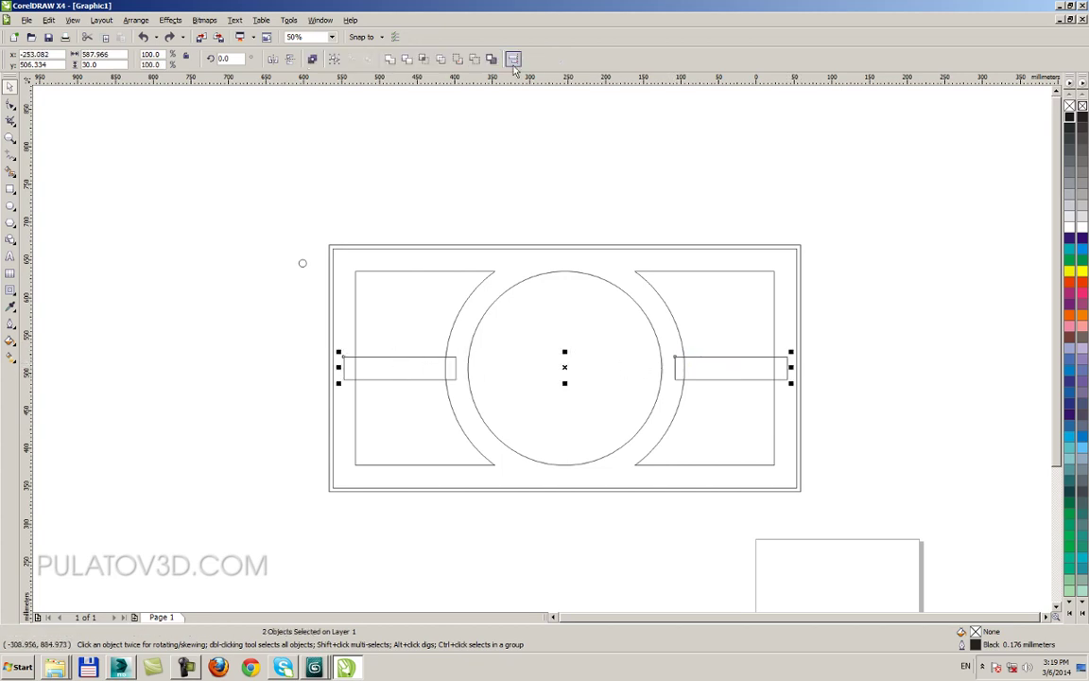
{"action": "left_click", "coordinate": [662, 280], "text": "shift"}
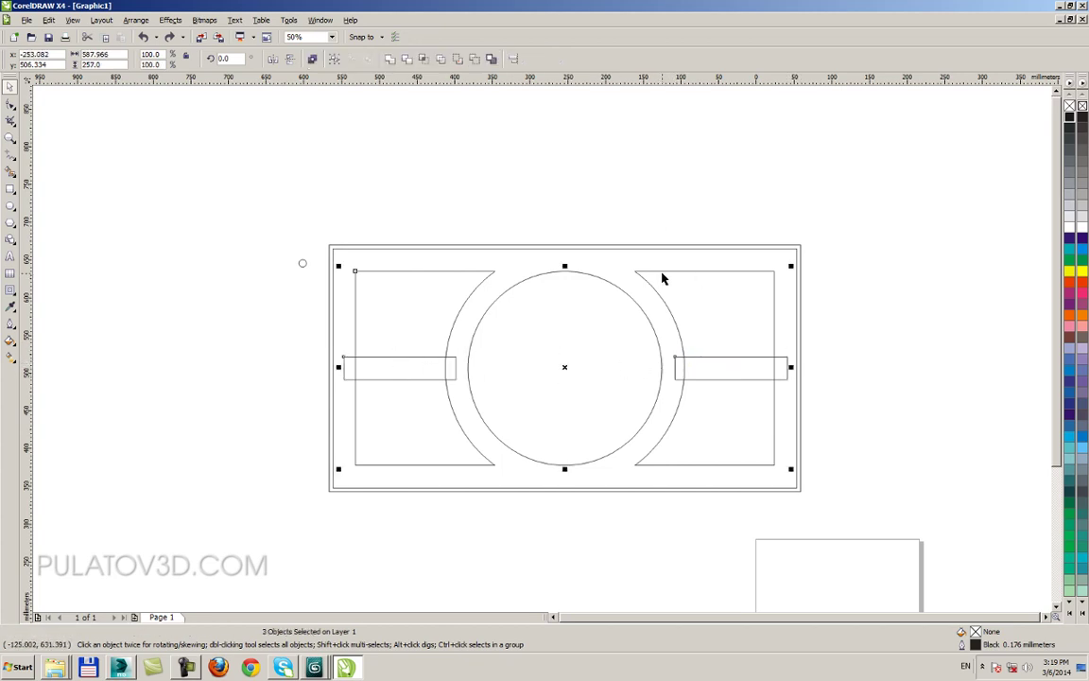
{"action": "left_click", "coordinate": [474, 60]}
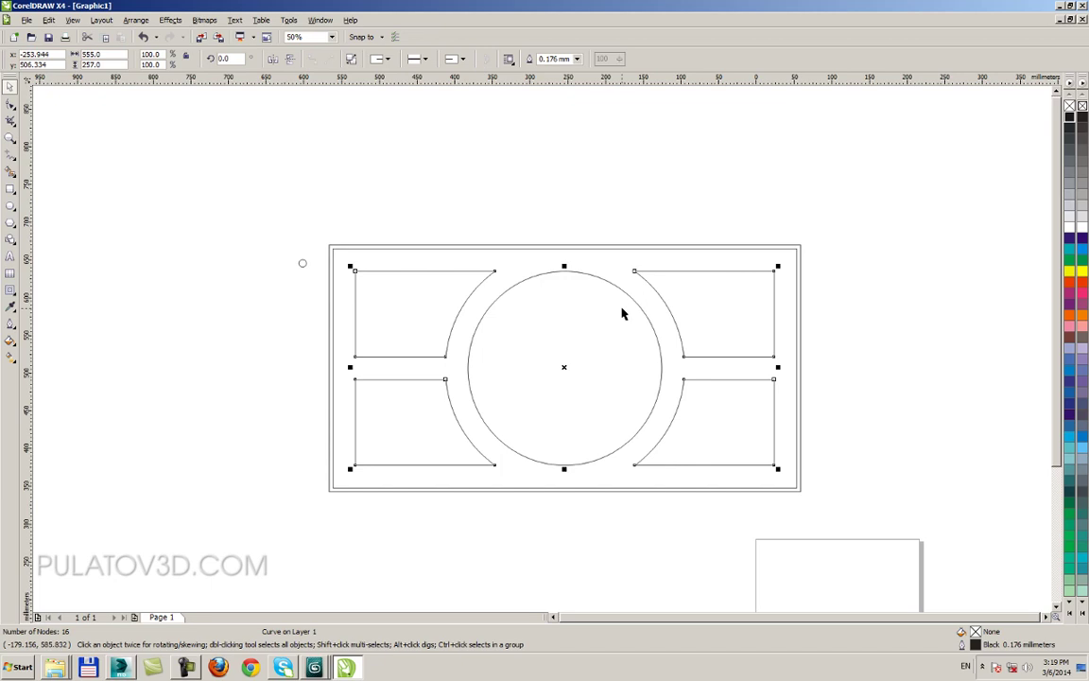
{"action": "key", "text": "ctrl+z"}
{"action": "left_click", "coordinate": [625, 156]}
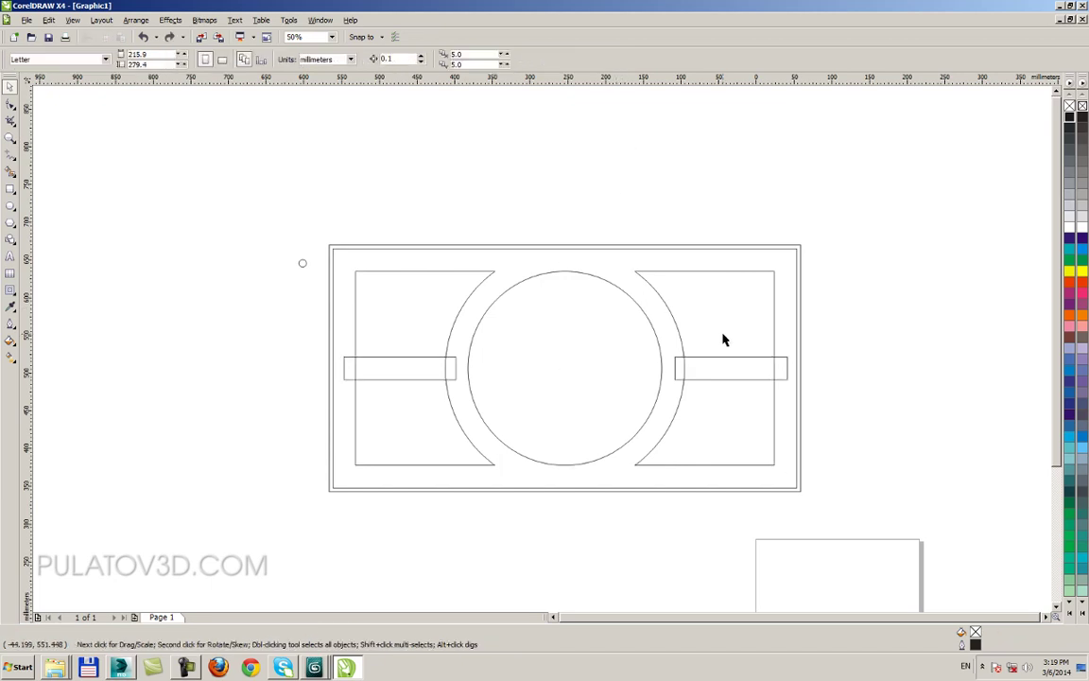
Step: Cut both 30 mm high strips out of the inner panel shape, splitting each side panel into upper and lower parts
{"action": "left_click", "coordinate": [759, 366]}
{"action": "left_click", "coordinate": [455, 368], "text": "shift"}
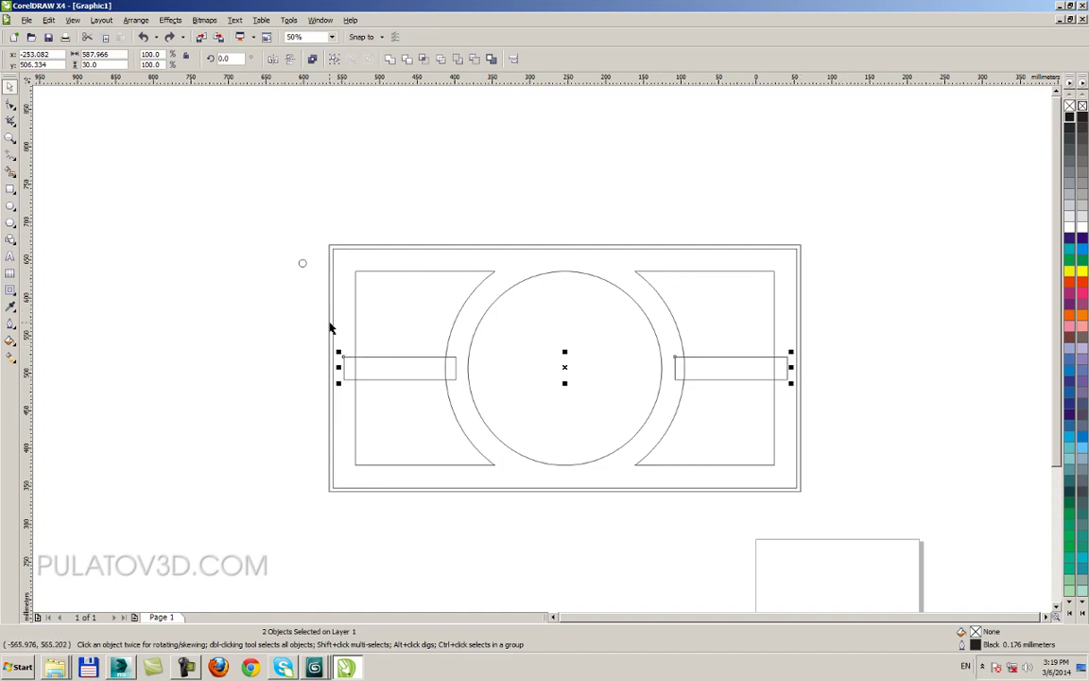
{"action": "left_click", "coordinate": [492, 276], "text": "shift"}
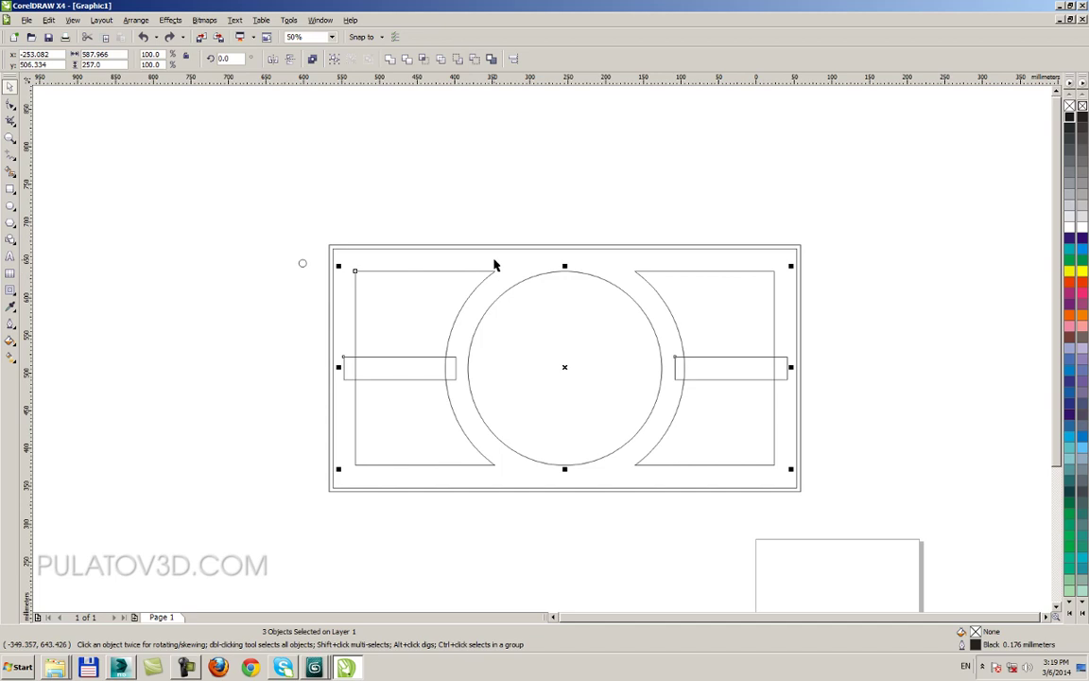
{"action": "left_click", "coordinate": [424, 57]}
{"action": "left_click", "coordinate": [492, 189]}
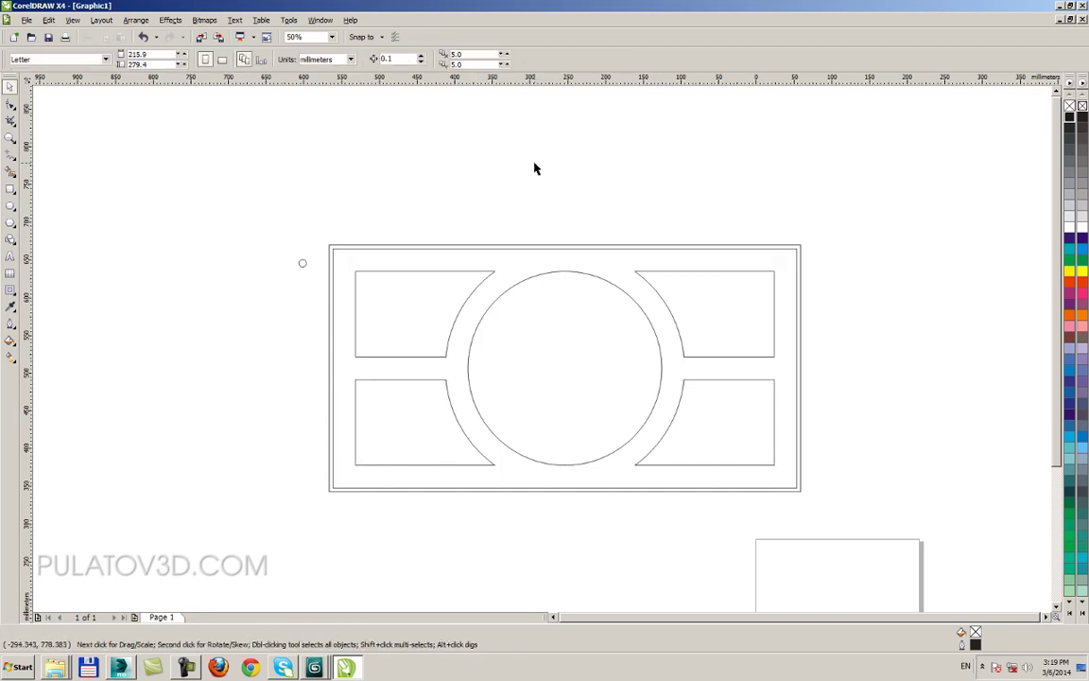
Step: Try moving the cut panel shape and the large circle away and undo the trial moves
{"action": "left_click_drag", "start_coordinate": [651, 273], "coordinate": [723, 167]}
{"action": "key", "text": "ctrl+z"}
{"action": "left_click_drag", "start_coordinate": [549, 272], "coordinate": [812, 241]}
{"action": "key", "text": "ctrl+z"}
{"action": "key", "text": "ctrl+z"}
Step: Try moving the inner border rectangle out of place, undo each move and clear the selection
{"action": "left_click", "coordinate": [811, 174]}
{"action": "left_click", "coordinate": [792, 248]}
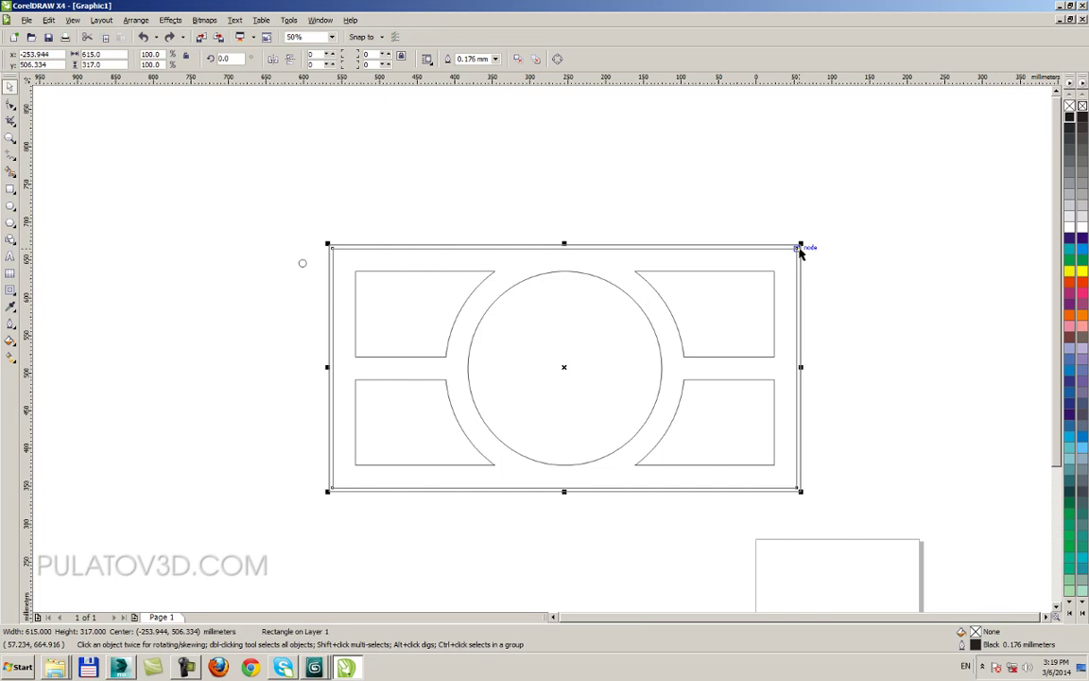
{"action": "left_click", "coordinate": [796, 212]}
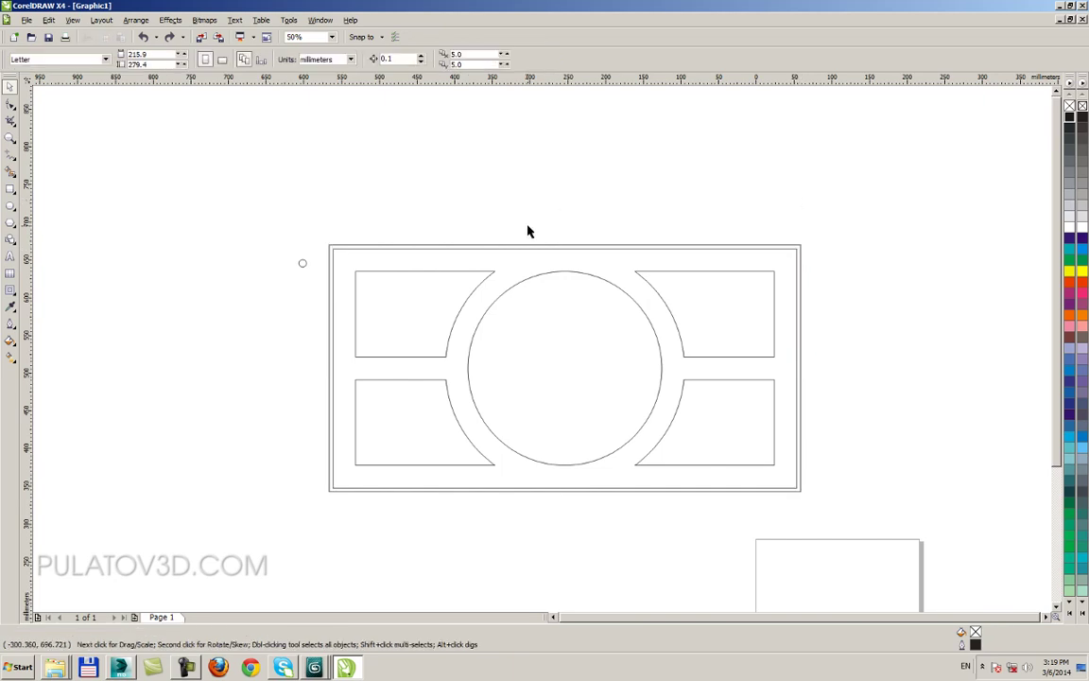
{"action": "left_click_drag", "start_coordinate": [451, 251], "coordinate": [508, 263]}
{"action": "key", "text": "ctrl+z"}
{"action": "left_click_drag", "start_coordinate": [409, 255], "coordinate": [997, 89]}
{"action": "key", "text": "ctrl+z"}
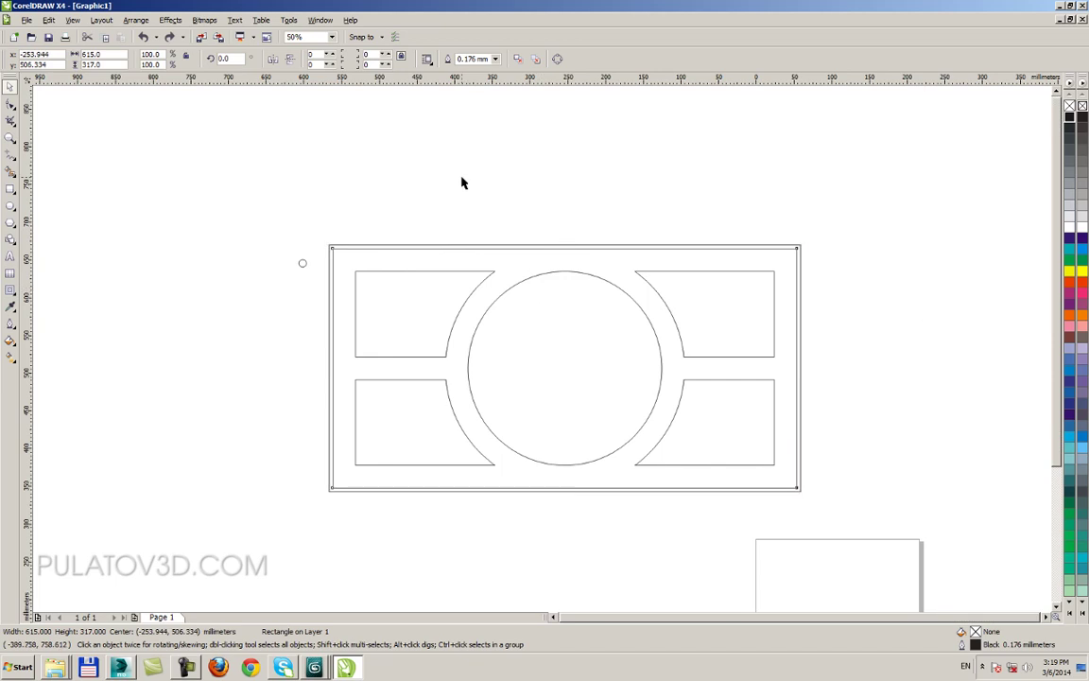
{"action": "key", "text": "Escape"}
Step: Try drawing a 30 mm square in the upper-left corner between the inner border and the panel
{"action": "scroll", "coordinate": [305, 272], "scroll_direction": "up", "scroll_amount": 2}
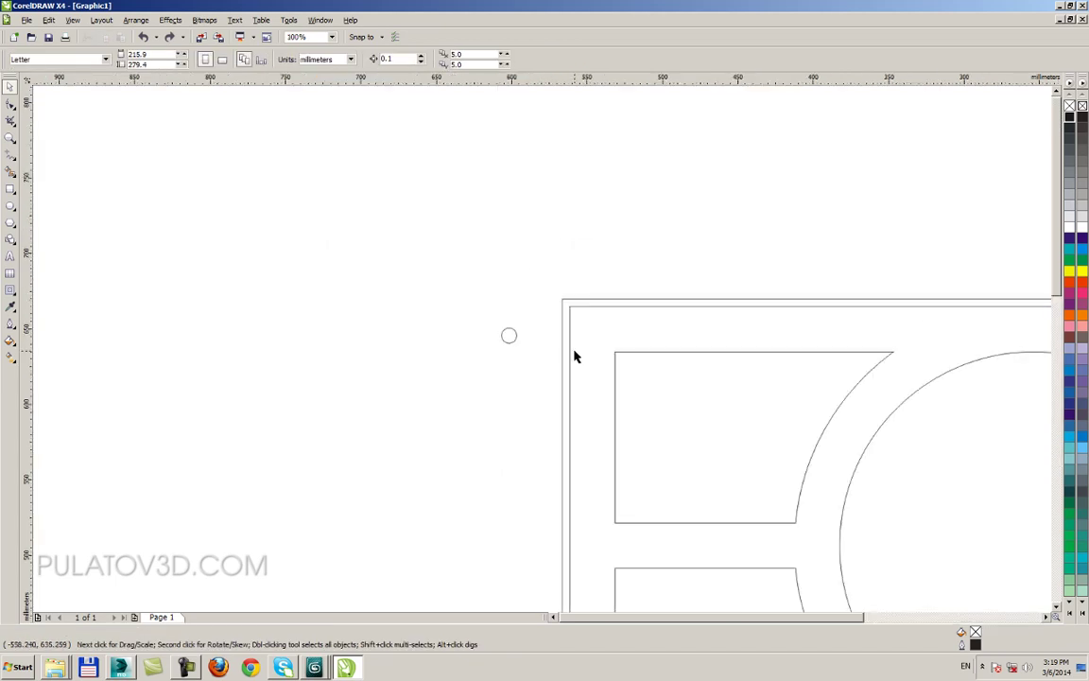
{"action": "left_click", "coordinate": [9, 188]}
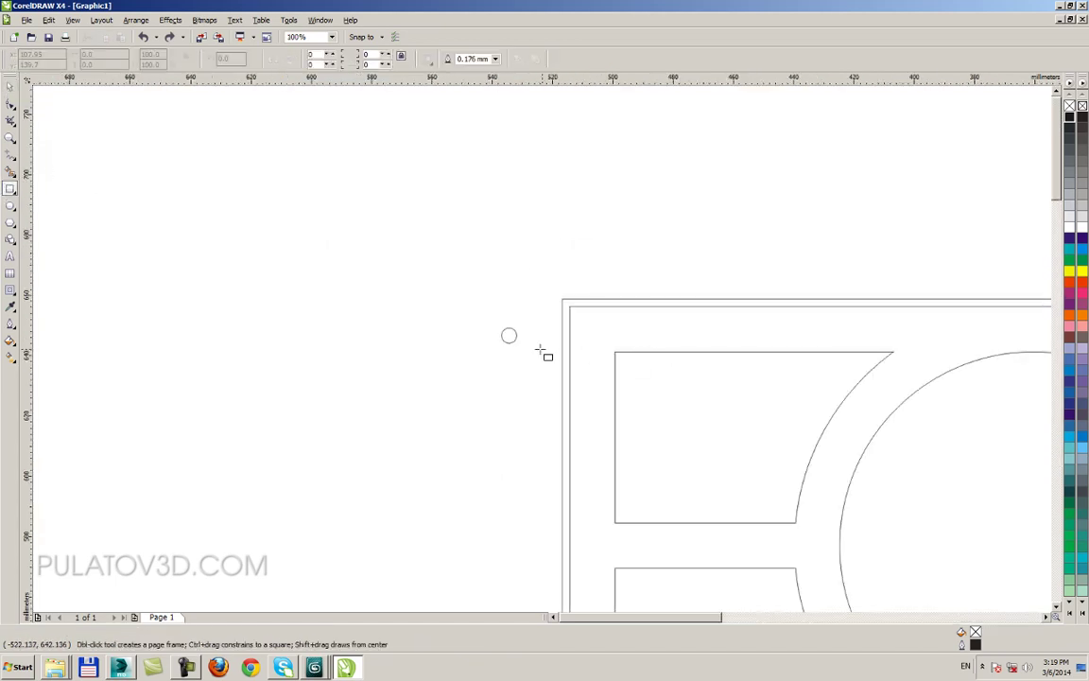
{"action": "scroll", "coordinate": [530, 345], "scroll_direction": "up", "scroll_amount": 2}
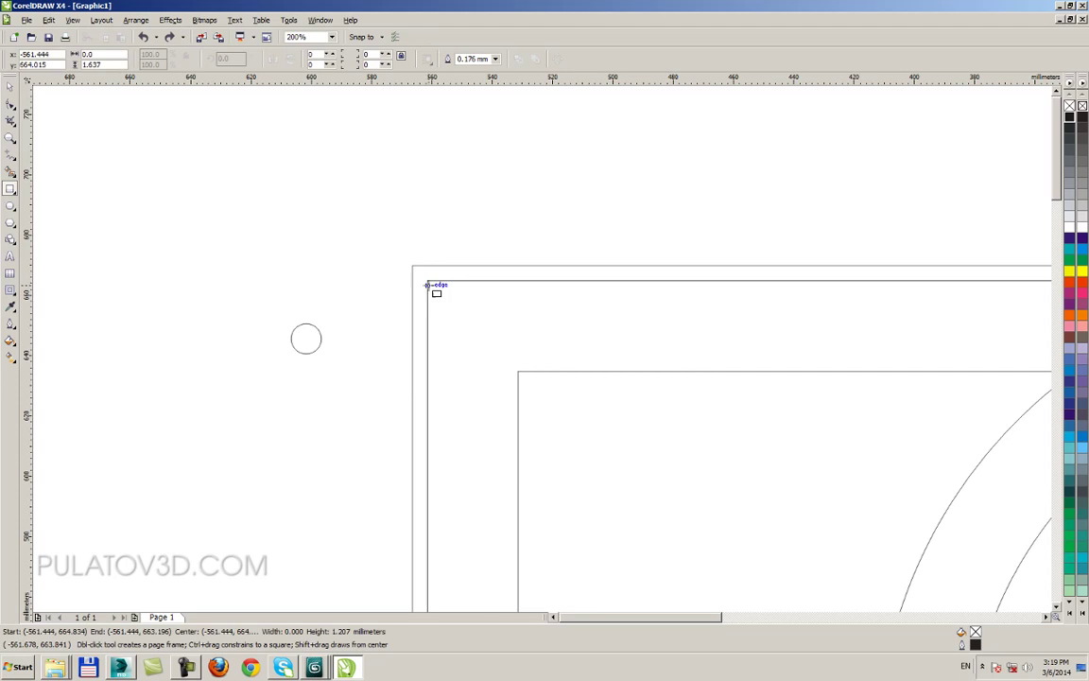
{"action": "left_click_drag", "start_coordinate": [427, 280], "coordinate": [518, 370]}
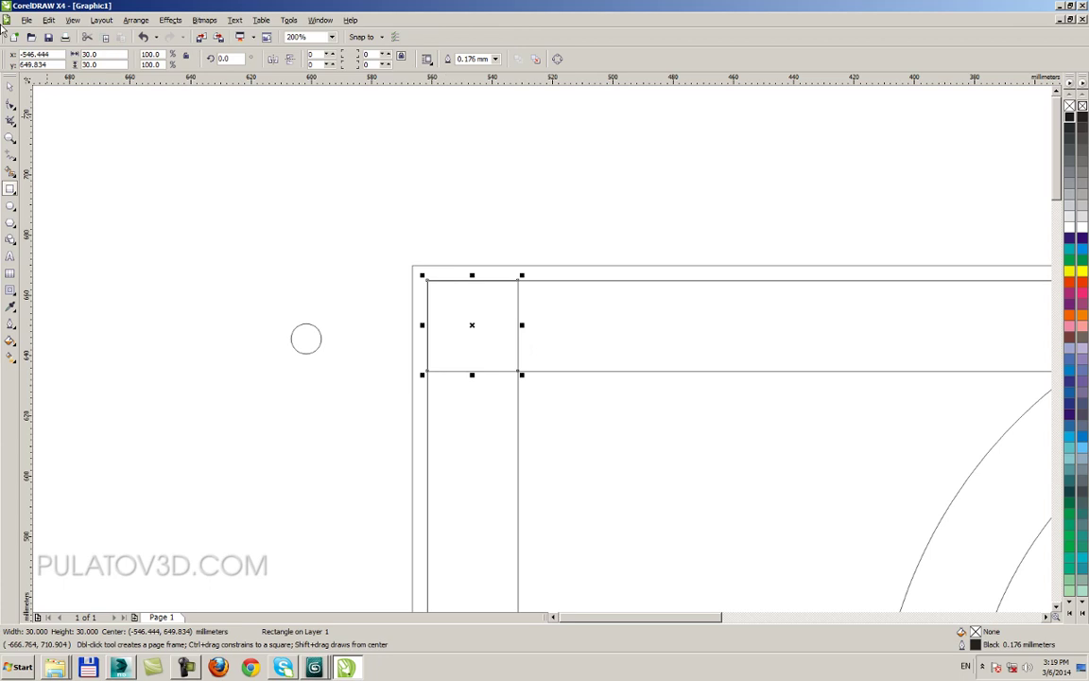
{"action": "left_click", "coordinate": [10, 87]}
{"action": "key", "text": "Escape"}
{"action": "left_click", "coordinate": [433, 286]}
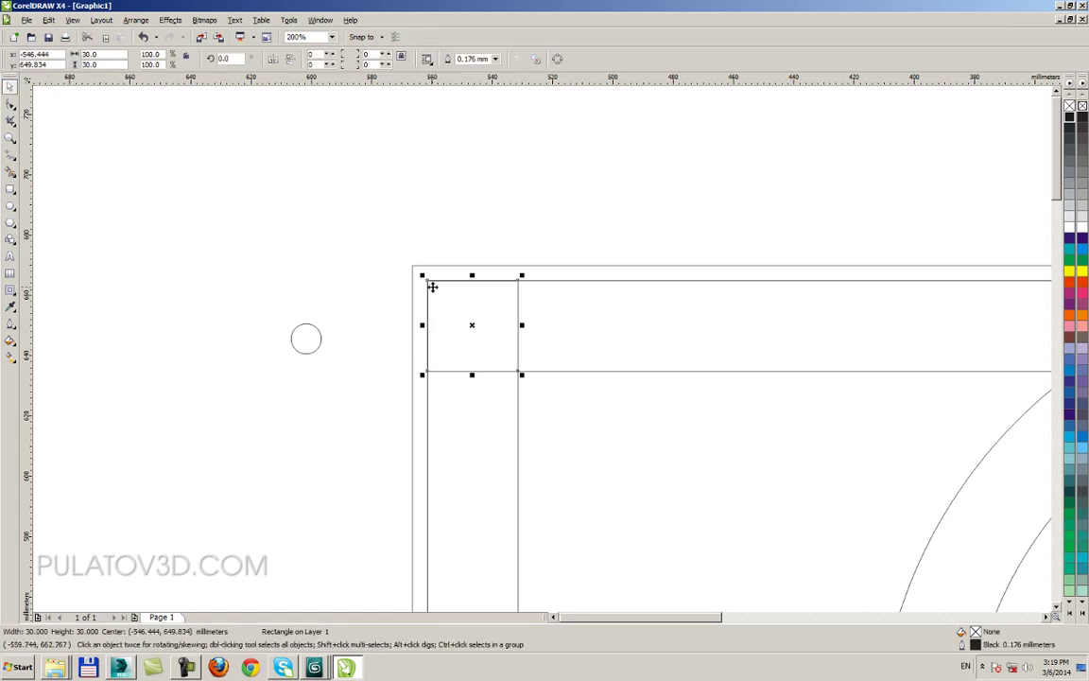
Step: Draw a 30 mm square from the inner border's upper-left corner to the upper-left panel's nearest corner
{"action": "left_click", "coordinate": [9, 188]}
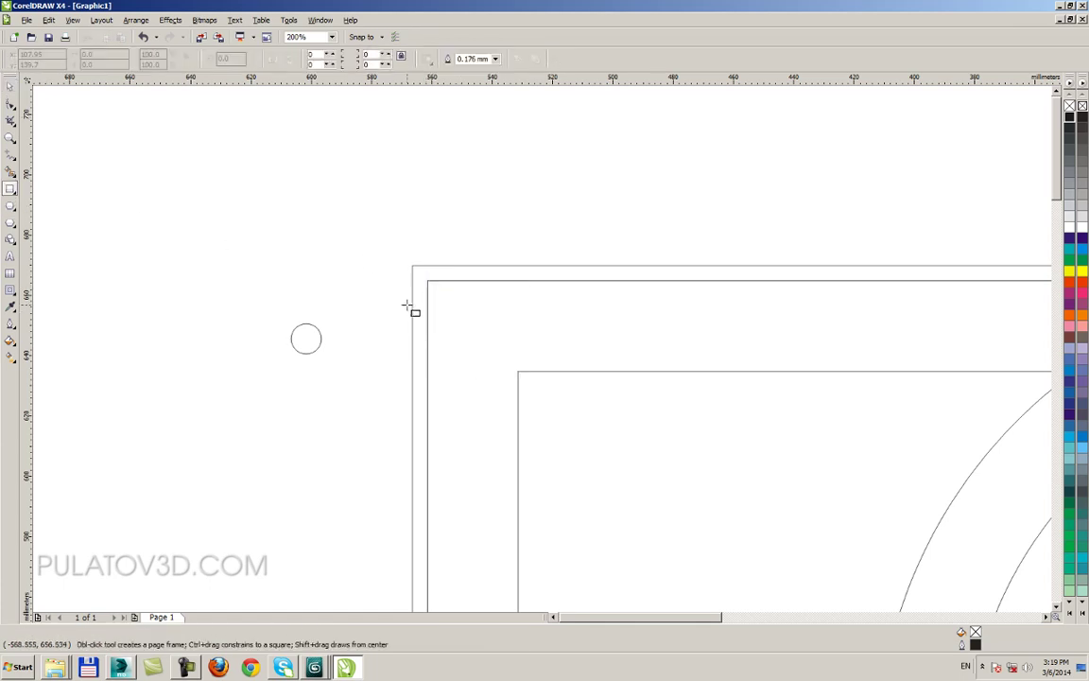
{"action": "left_click_drag", "start_coordinate": [428, 282], "coordinate": [518, 372]}
{"action": "key", "text": "space"}
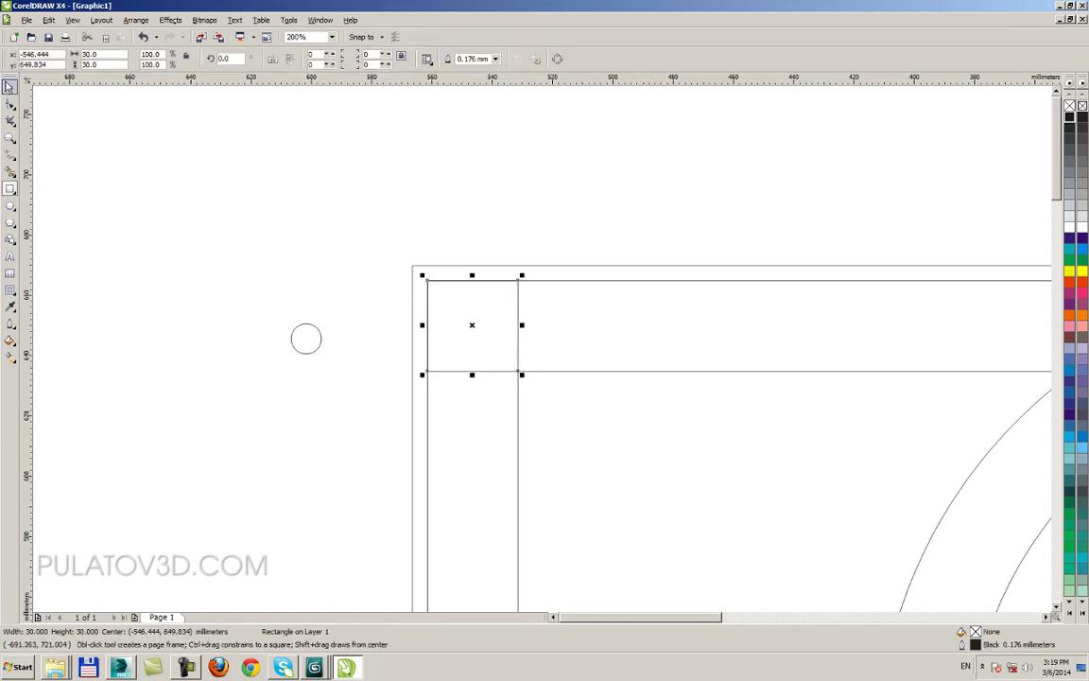
Step: Centre the small light circle horizontally and vertically inside the 30 mm corner square and clear the selection
{"action": "left_click", "coordinate": [302, 337]}
{"action": "left_click", "coordinate": [429, 341], "text": "shift"}
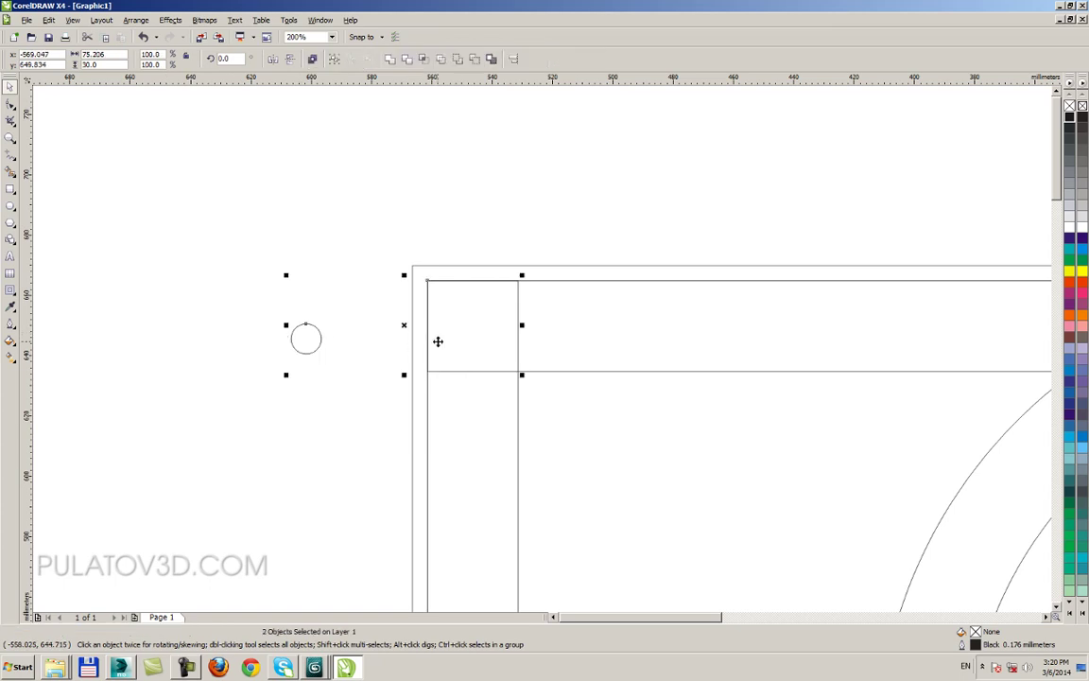
{"action": "key", "text": "e"}
{"action": "key", "text": "c"}
{"action": "left_click", "coordinate": [294, 252]}
Step: Copy the corner square with its light circle 585 mm horizontally into the inner border's upper-right corner
{"action": "scroll", "coordinate": [544, 352], "scroll_direction": "down", "scroll_amount": 4}
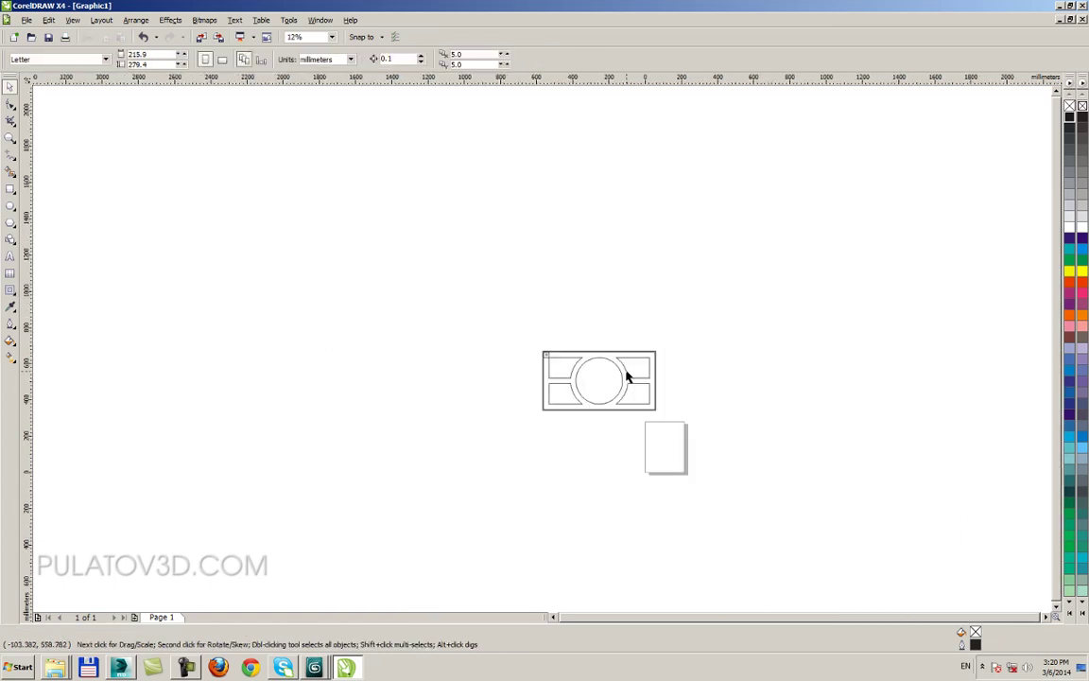
{"action": "scroll", "coordinate": [568, 374], "scroll_direction": "up", "scroll_amount": 2}
{"action": "left_click_drag", "start_coordinate": [313, 119], "coordinate": [132, 319]}
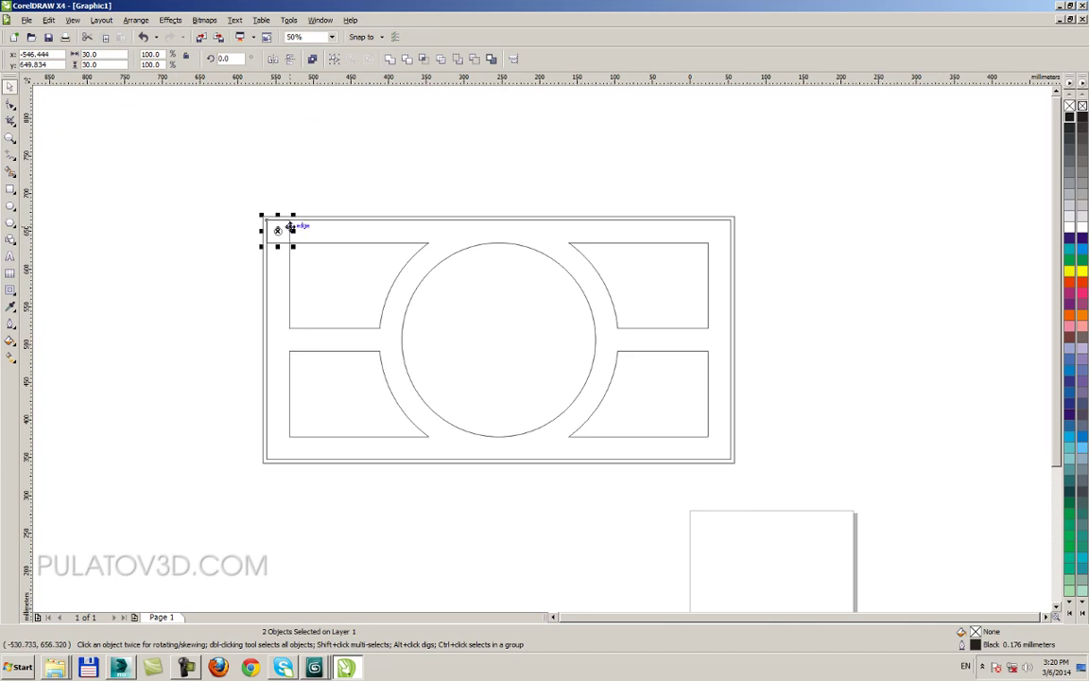
{"action": "left_click_drag", "start_coordinate": [289, 225], "coordinate": [731, 235]}
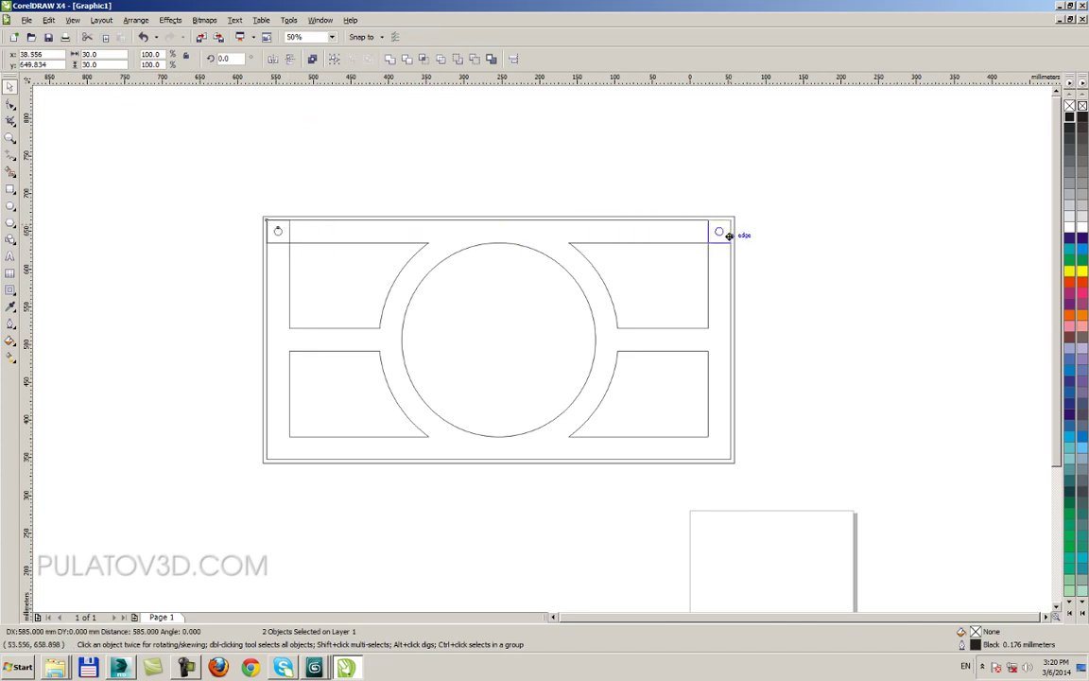
Step: Copy both upper corner squares with their light circles straight down into the lower corners and check the lower-left placement
{"action": "left_click", "coordinate": [277, 230], "text": "shift"}
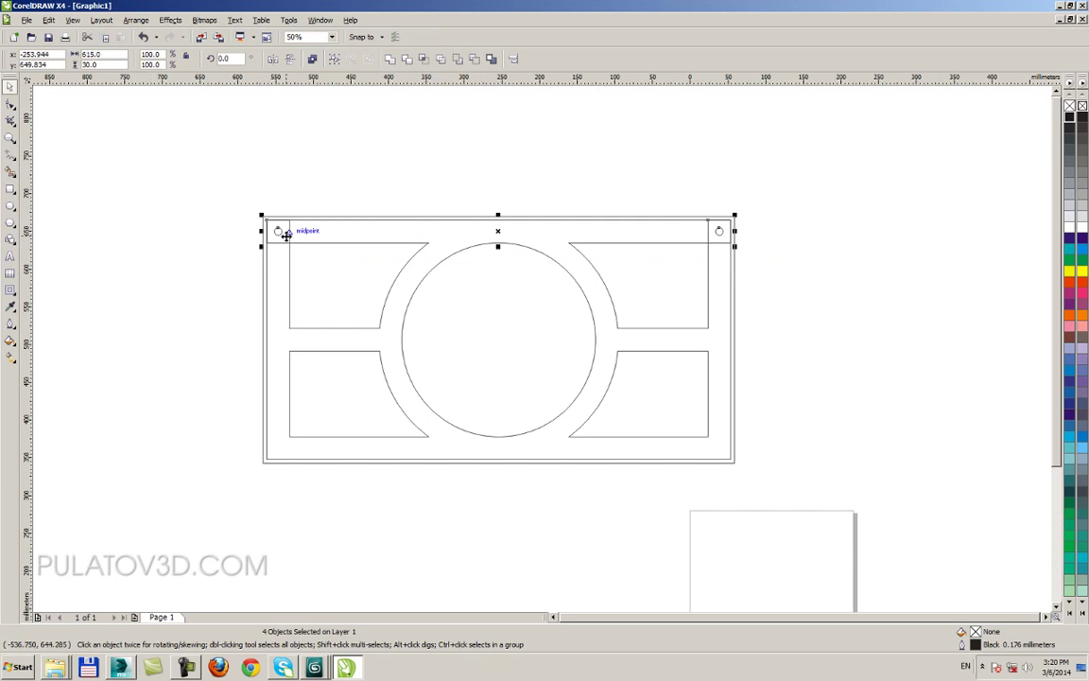
{"action": "left_click_drag", "start_coordinate": [277, 231], "coordinate": [280, 450]}
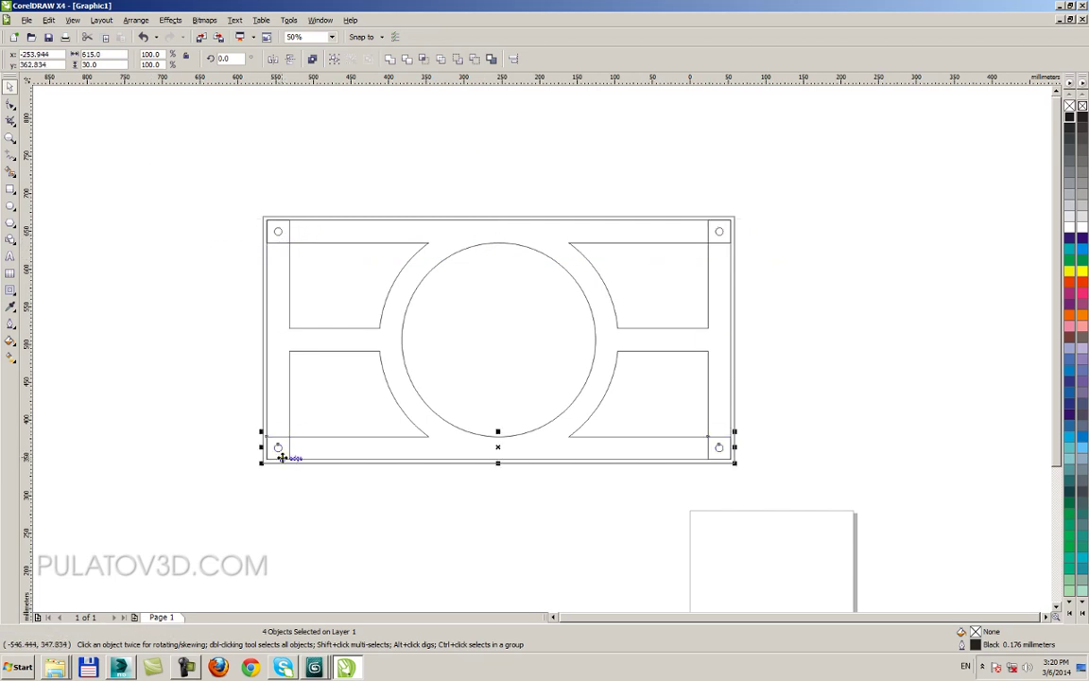
{"action": "scroll", "coordinate": [282, 451], "scroll_direction": "up", "scroll_amount": 1}
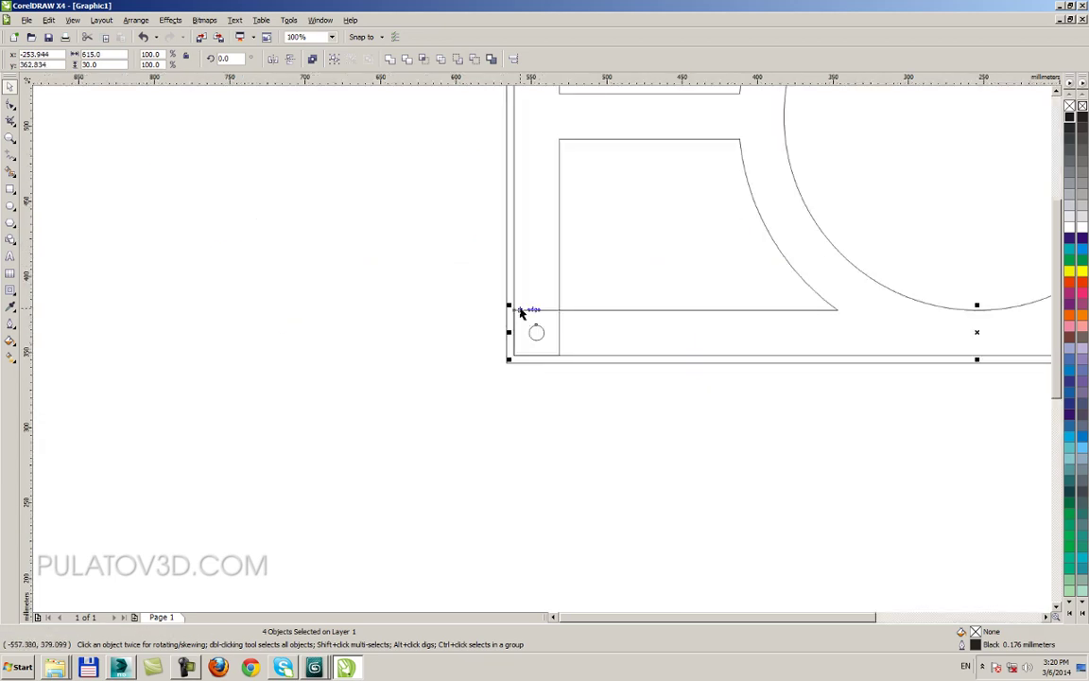
{"action": "scroll", "coordinate": [542, 347], "scroll_direction": "up", "scroll_amount": 1}
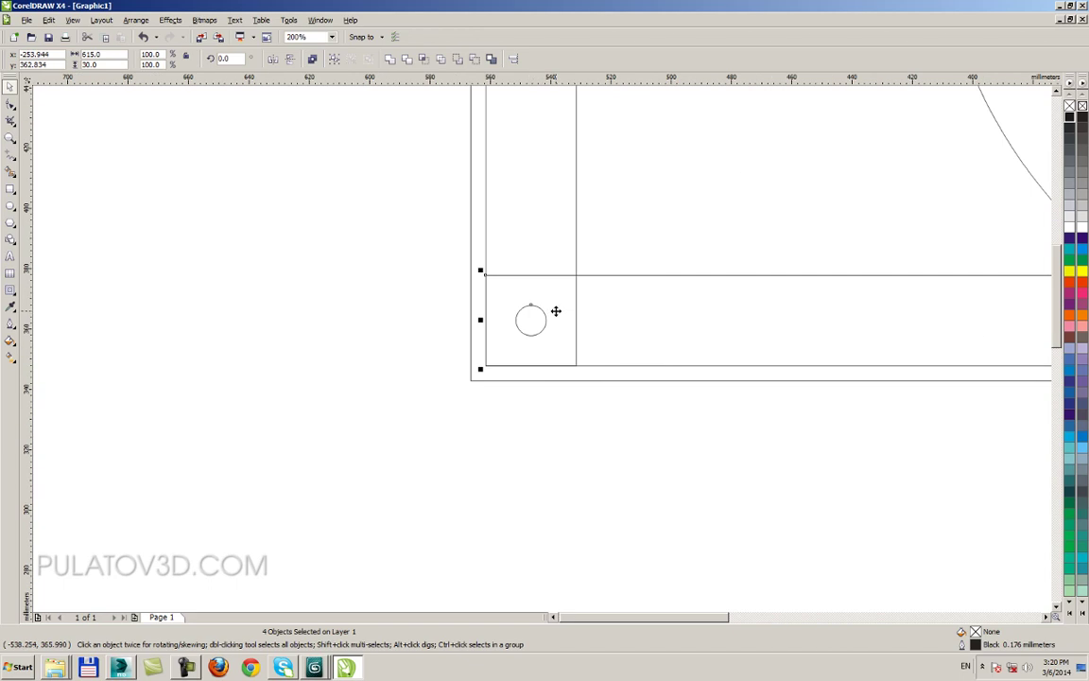
{"action": "left_click", "coordinate": [609, 454]}
{"action": "left_click", "coordinate": [583, 273]}
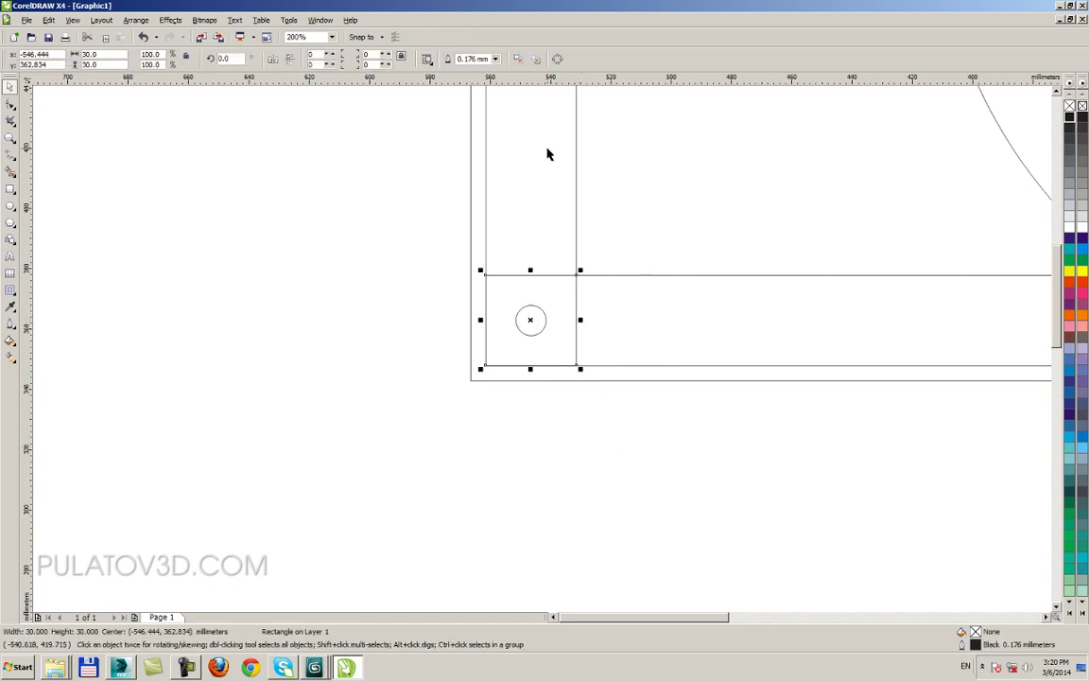
{"action": "scroll", "coordinate": [544, 351], "scroll_direction": "down", "scroll_amount": 3}
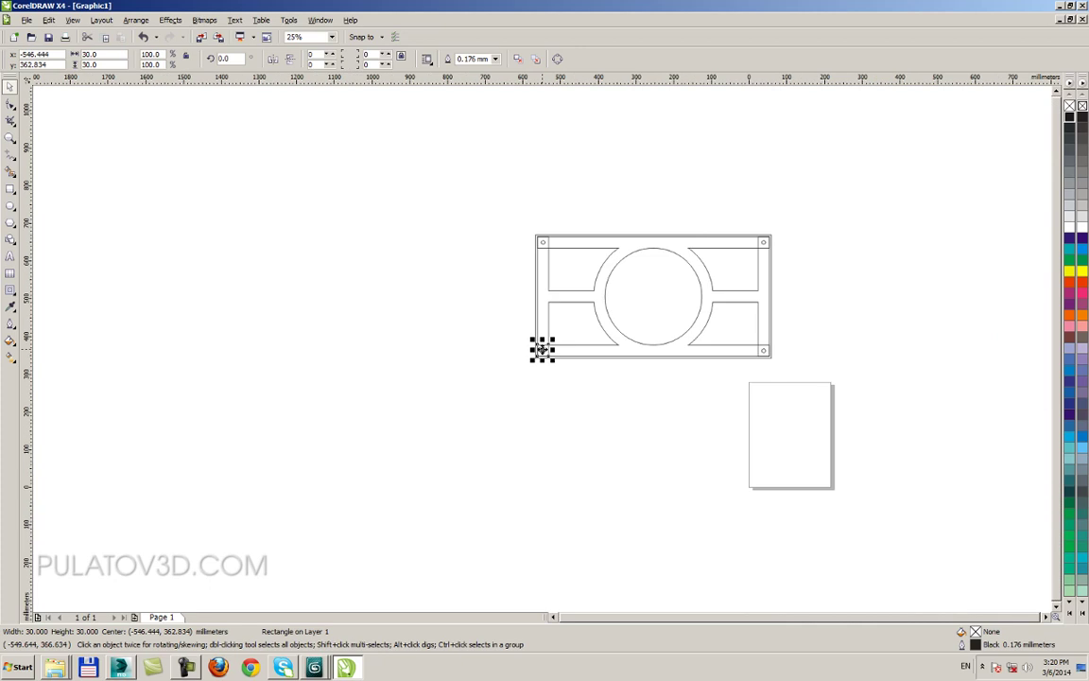
{"action": "left_click", "coordinate": [637, 366]}
Step: Copy the two left corner squares with their circles towards the middle and centre the copies horizontally on the outer rectangle
{"action": "scroll", "coordinate": [715, 276], "scroll_direction": "up", "scroll_amount": 1}
{"action": "left_click_drag", "start_coordinate": [412, 155], "coordinate": [295, 452]}
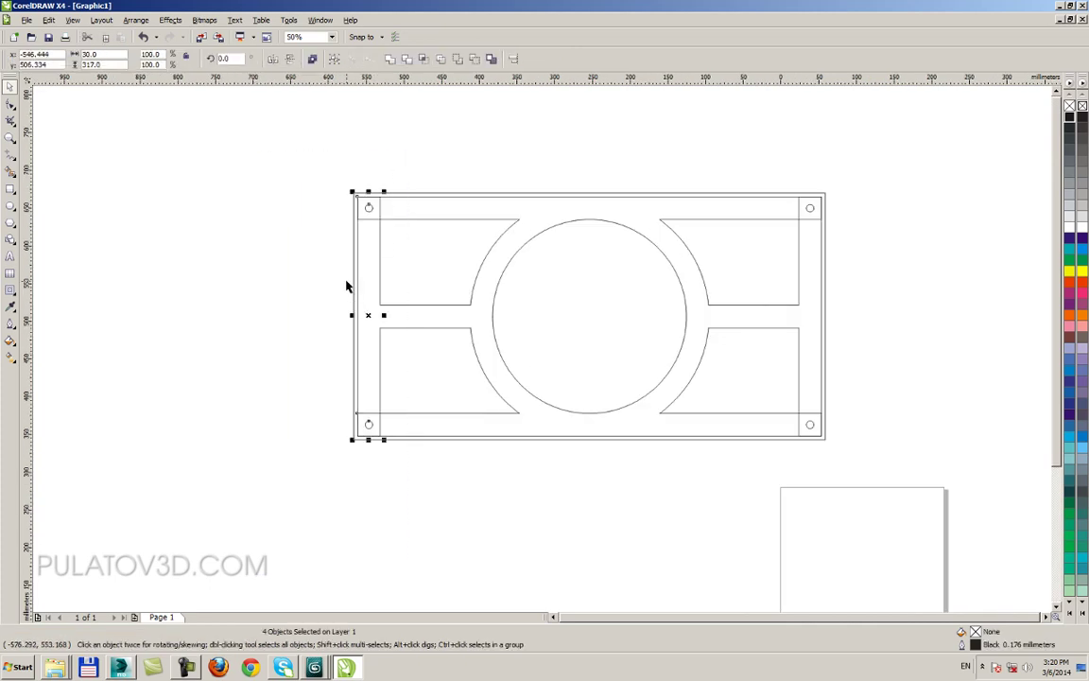
{"action": "left_click", "coordinate": [369, 207], "text": "shift"}
{"action": "left_click_drag", "start_coordinate": [369, 317], "coordinate": [555, 315]}
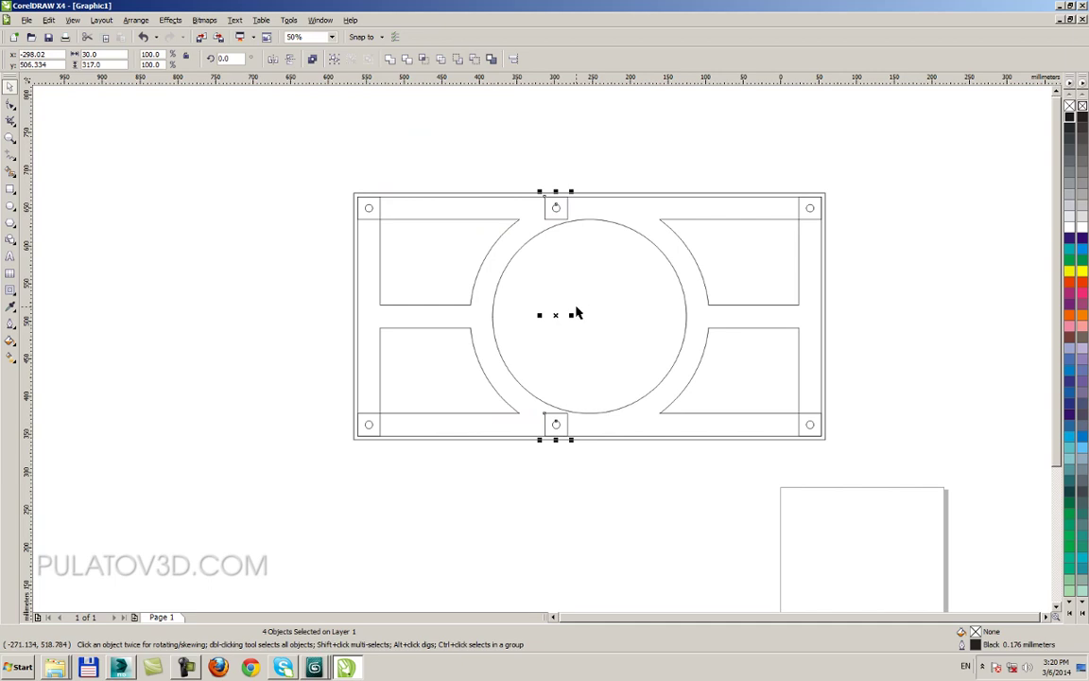
{"action": "left_click", "coordinate": [593, 194], "text": "shift"}
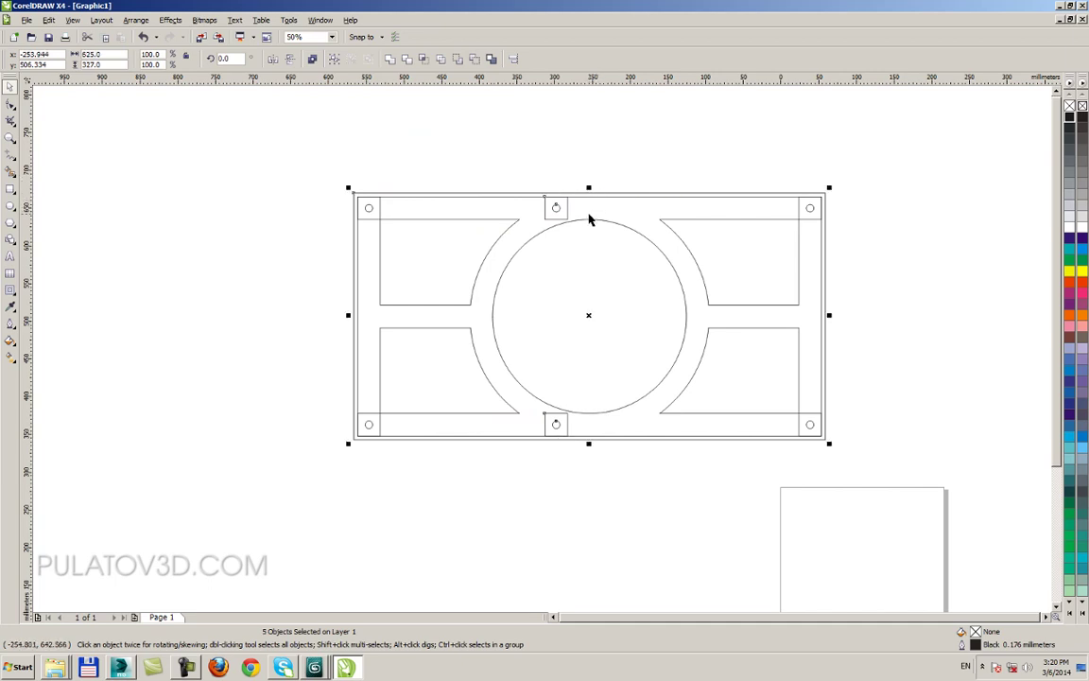
{"action": "left_click_drag", "start_coordinate": [568, 218], "coordinate": [600, 219]}
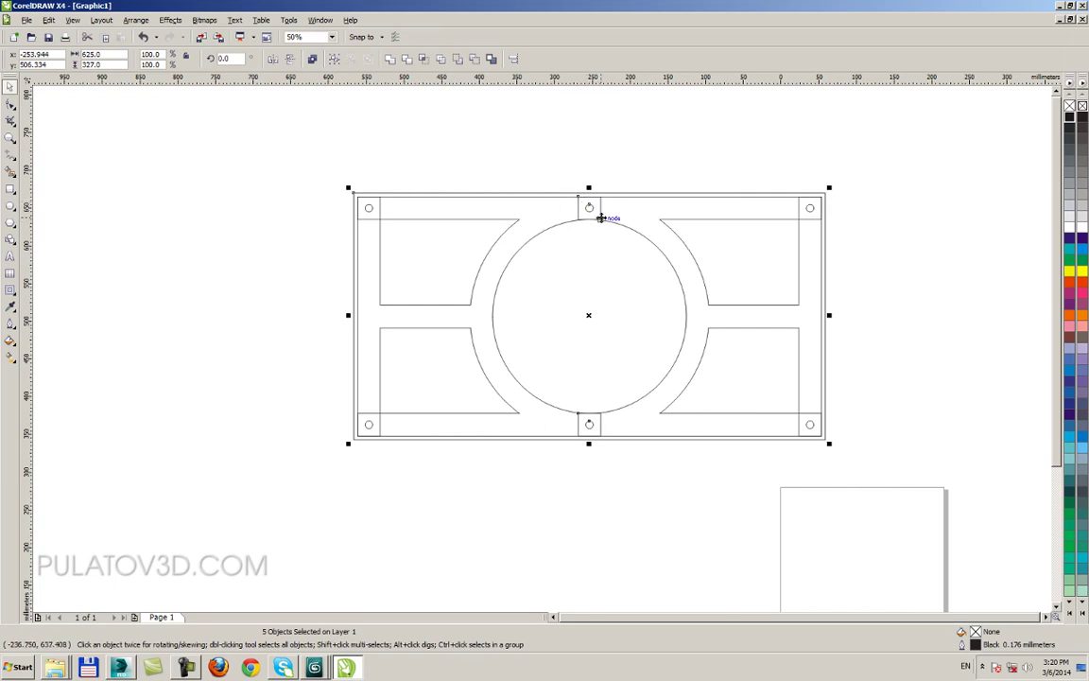
{"action": "left_click", "coordinate": [616, 147]}
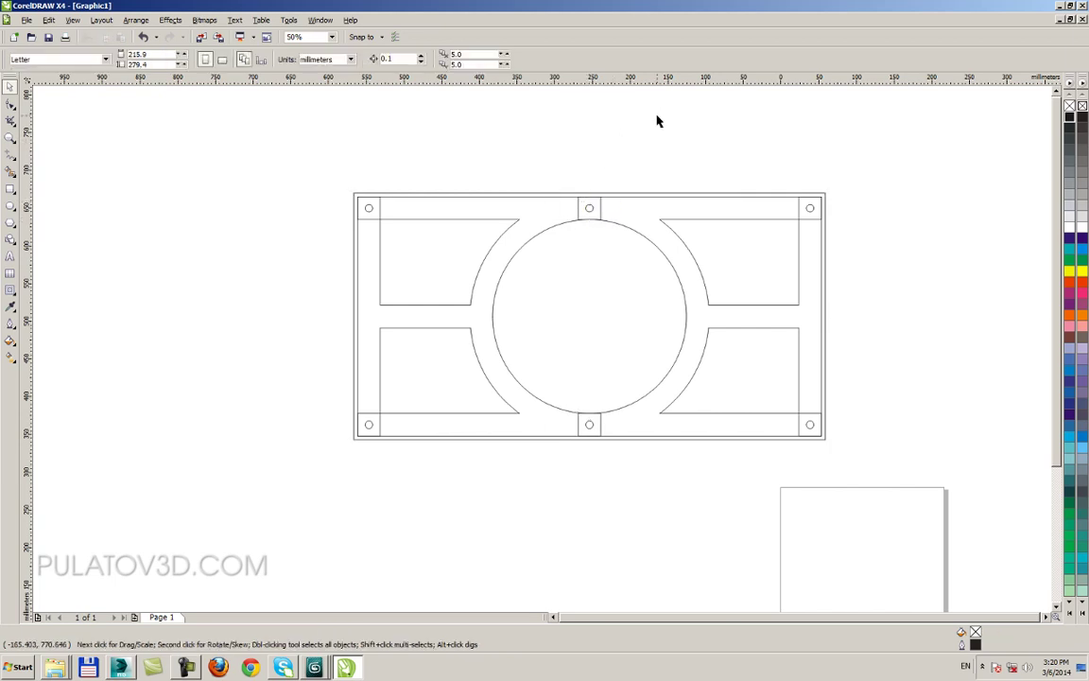
Step: Copy the middle upper and lower squares with their circles to both sides, between the centre and the corners
{"action": "left_click_drag", "start_coordinate": [659, 121], "coordinate": [524, 480]}
{"action": "left_click_drag", "start_coordinate": [587, 315], "coordinate": [709, 315]}
Step: Copy the two upper corner squares with their circles down to mid-height, snapped to the gaps between the side panels
{"action": "left_click_drag", "start_coordinate": [220, 160], "coordinate": [465, 265]}
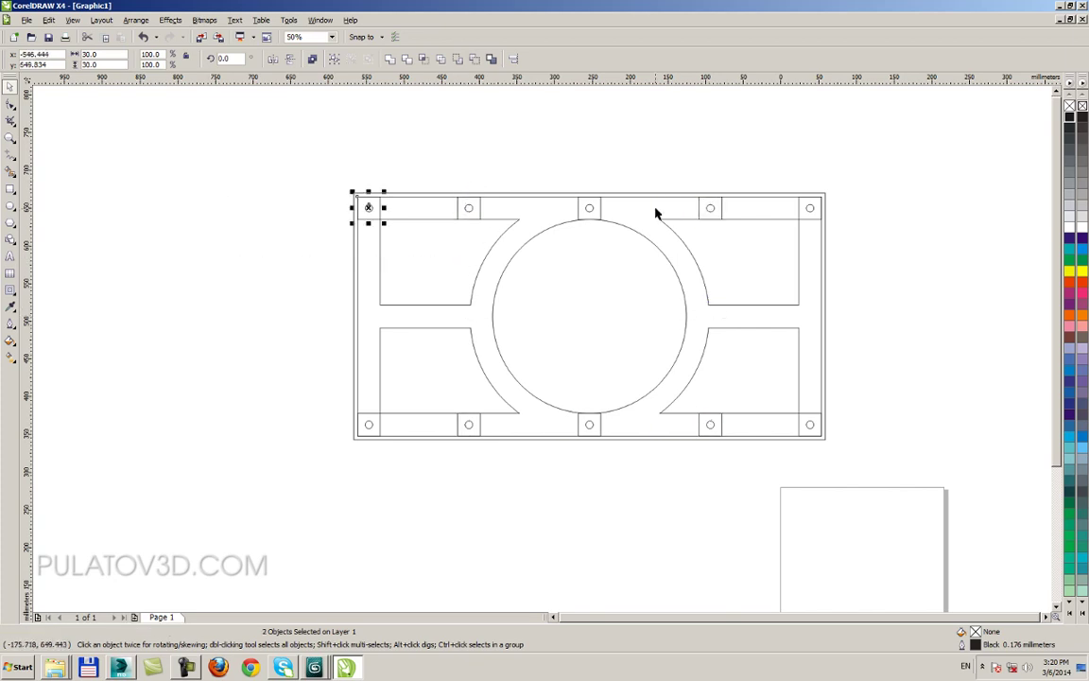
{"action": "left_click_drag", "start_coordinate": [911, 165], "coordinate": [799, 223]}
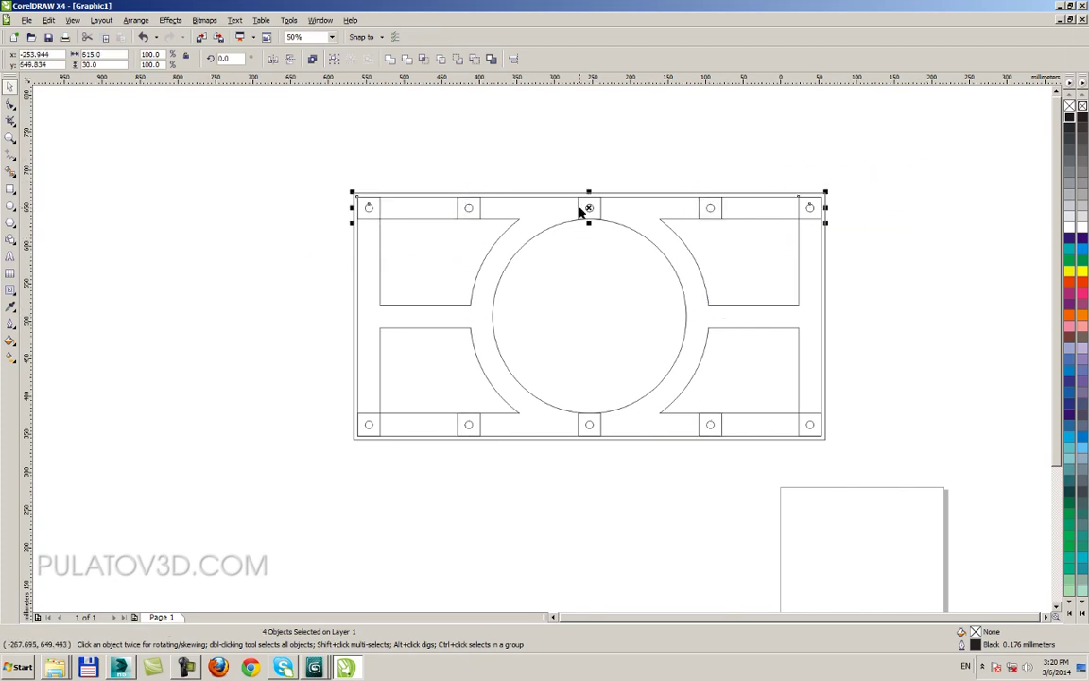
{"action": "left_click_drag", "start_coordinate": [588, 207], "coordinate": [578, 318]}
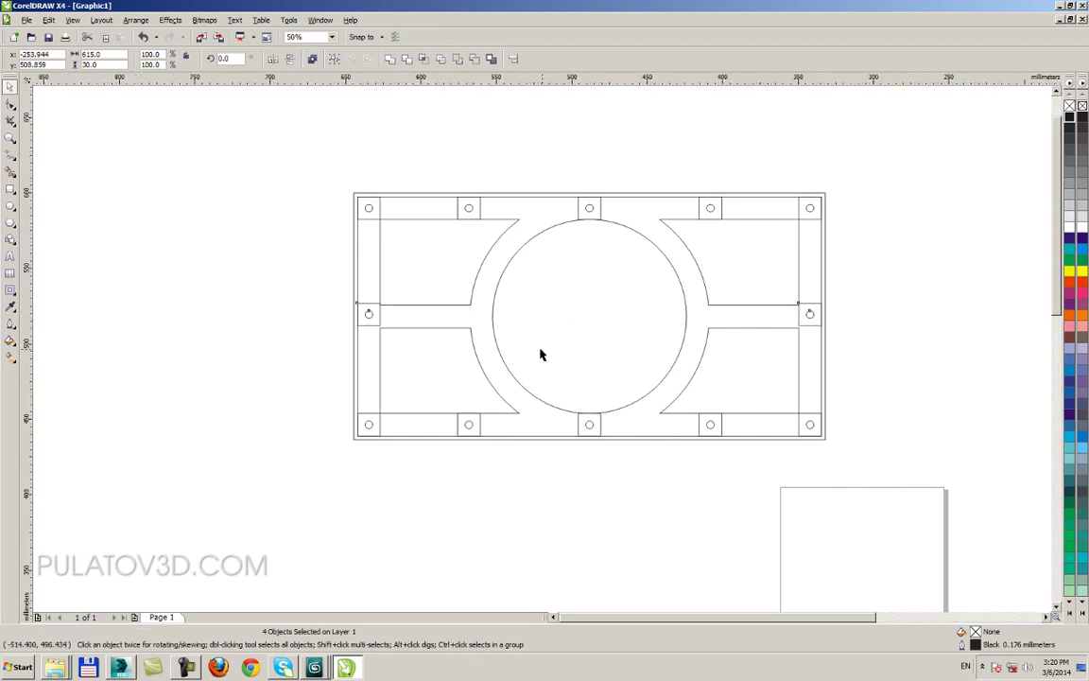
{"action": "scroll", "coordinate": [539, 355], "scroll_direction": "up", "scroll_amount": 2}
{"action": "left_click_drag", "start_coordinate": [525, 357], "coordinate": [528, 370]}
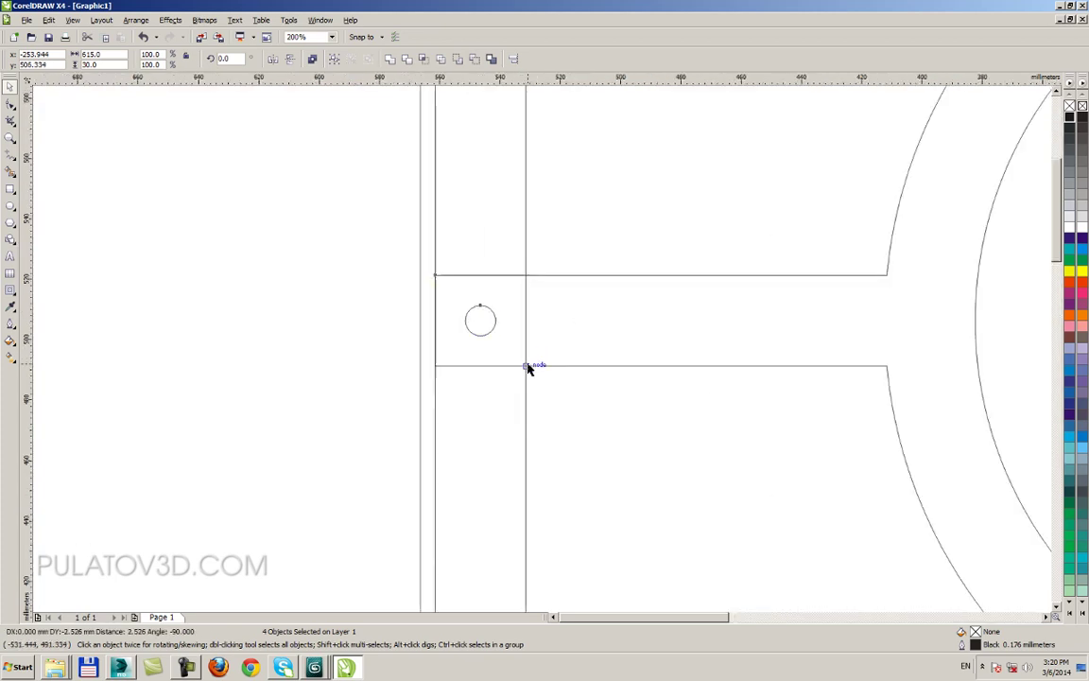
{"action": "scroll", "coordinate": [509, 350], "scroll_direction": "down", "scroll_amount": 4}
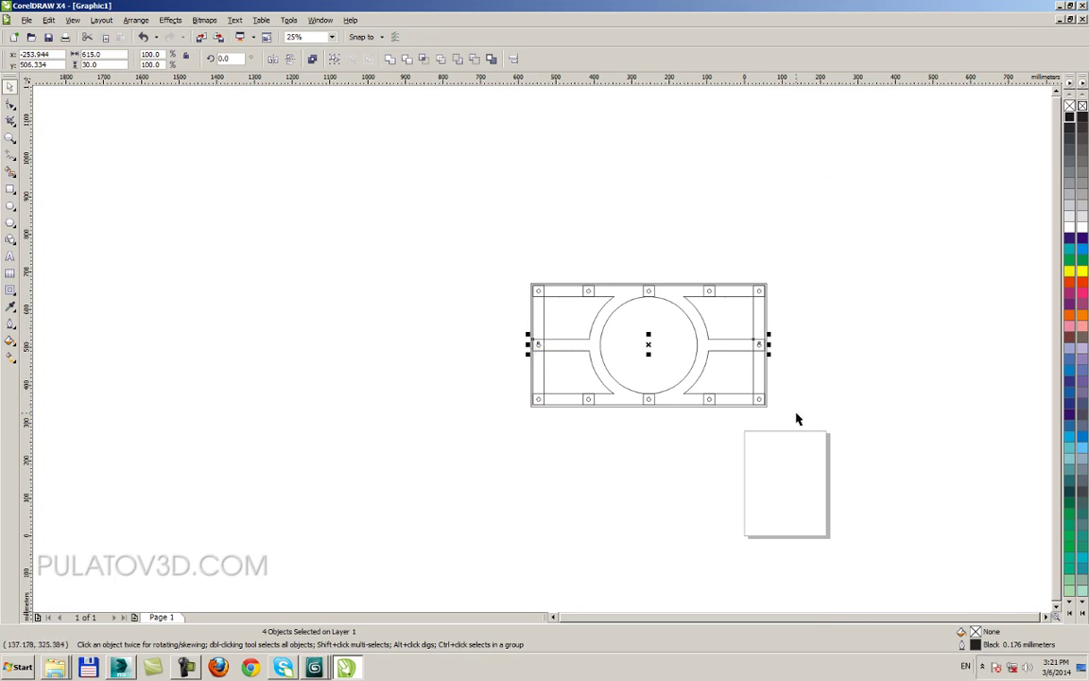
{"action": "key", "text": "Escape"}
Step: Try moving the upper-right corner square and its circle outside the ceiling outline and undo the move
{"action": "scroll", "coordinate": [758, 336], "scroll_direction": "up", "scroll_amount": 1}
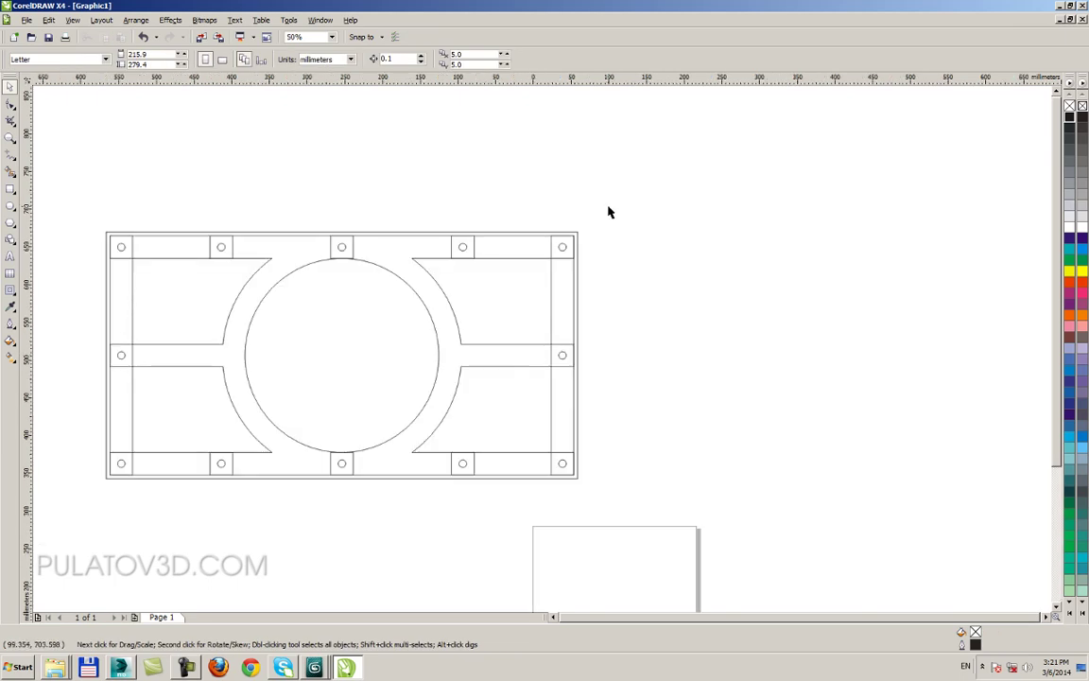
{"action": "left_click_drag", "start_coordinate": [608, 212], "coordinate": [532, 273]}
{"action": "left_click_drag", "start_coordinate": [565, 236], "coordinate": [698, 238]}
{"action": "key", "text": "ctrl+z"}
{"action": "scroll", "coordinate": [586, 326], "scroll_direction": "down", "scroll_amount": 1}
{"action": "scroll", "coordinate": [351, 397], "scroll_direction": "up", "scroll_amount": 1}
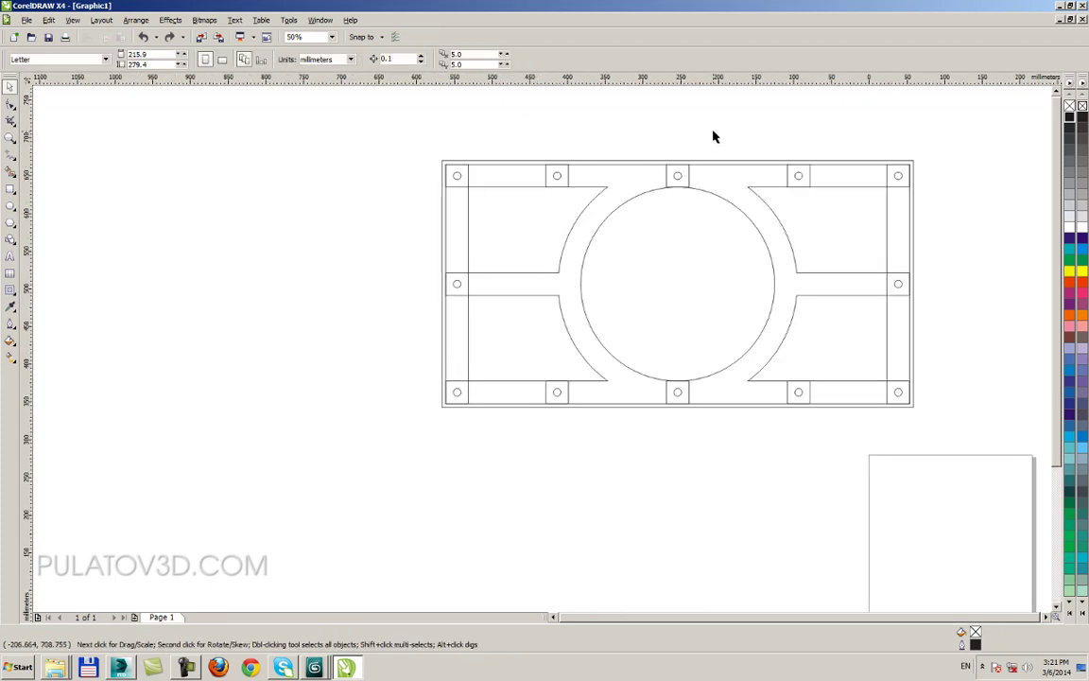
Step: Copy the upper middle square with its circle to the inner end of the left panel gap, beside the central circle
{"action": "left_click_drag", "start_coordinate": [713, 137], "coordinate": [644, 207]}
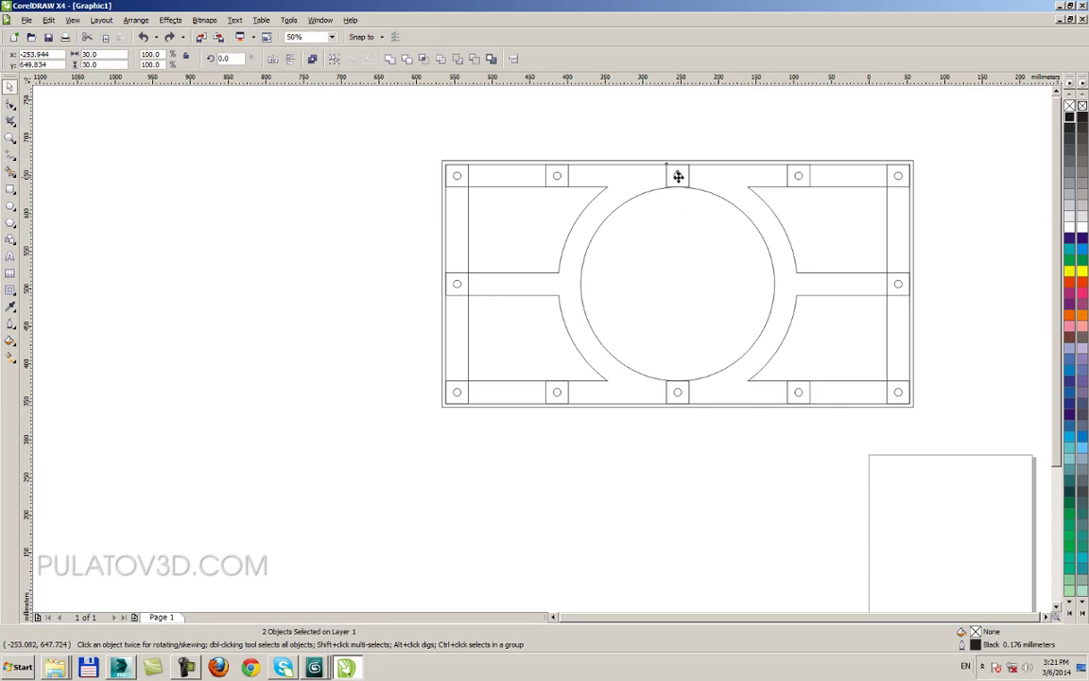
{"action": "left_click_drag", "start_coordinate": [394, 246], "coordinate": [746, 333]}
{"action": "scroll", "coordinate": [450, 281], "scroll_direction": "up", "scroll_amount": 1}
{"action": "scroll", "coordinate": [792, 348], "scroll_direction": "up", "scroll_amount": 3}
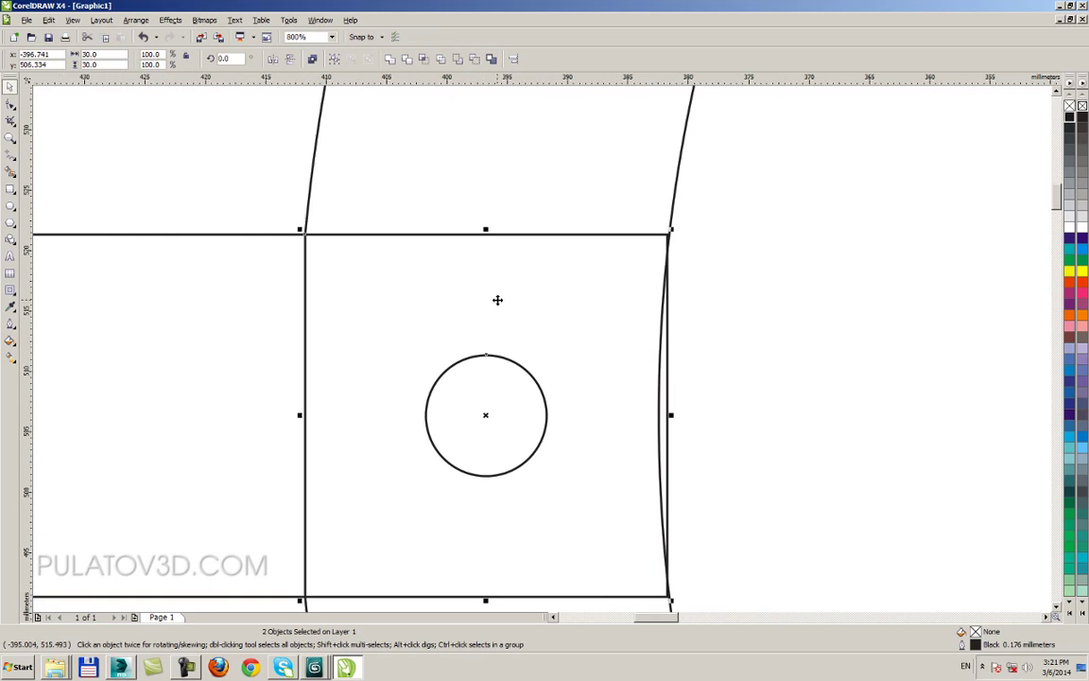
{"action": "scroll", "coordinate": [428, 280], "scroll_direction": "down", "scroll_amount": 3}
Step: Copy the square and circle to the central circle's right side, snapped to the corner of the right side panel
{"action": "left_click_drag", "start_coordinate": [456, 330], "coordinate": [864, 324]}
{"action": "scroll", "coordinate": [868, 323], "scroll_direction": "up", "scroll_amount": 2}
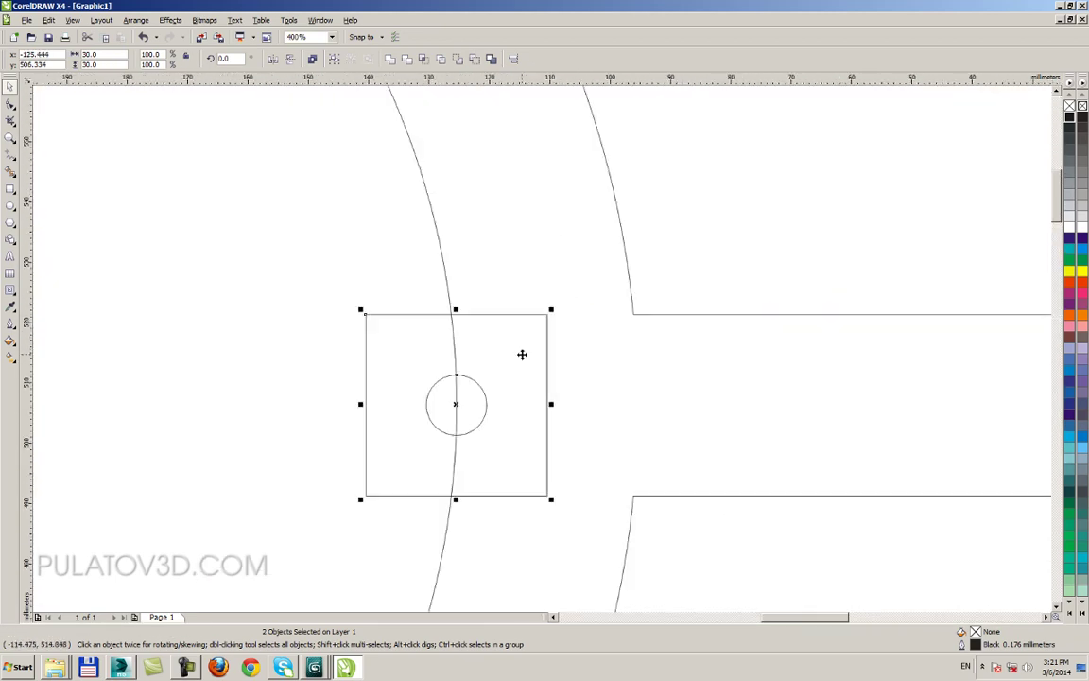
{"action": "left_click_drag", "start_coordinate": [549, 311], "coordinate": [632, 313]}
{"action": "scroll", "coordinate": [538, 364], "scroll_direction": "down", "scroll_amount": 2}
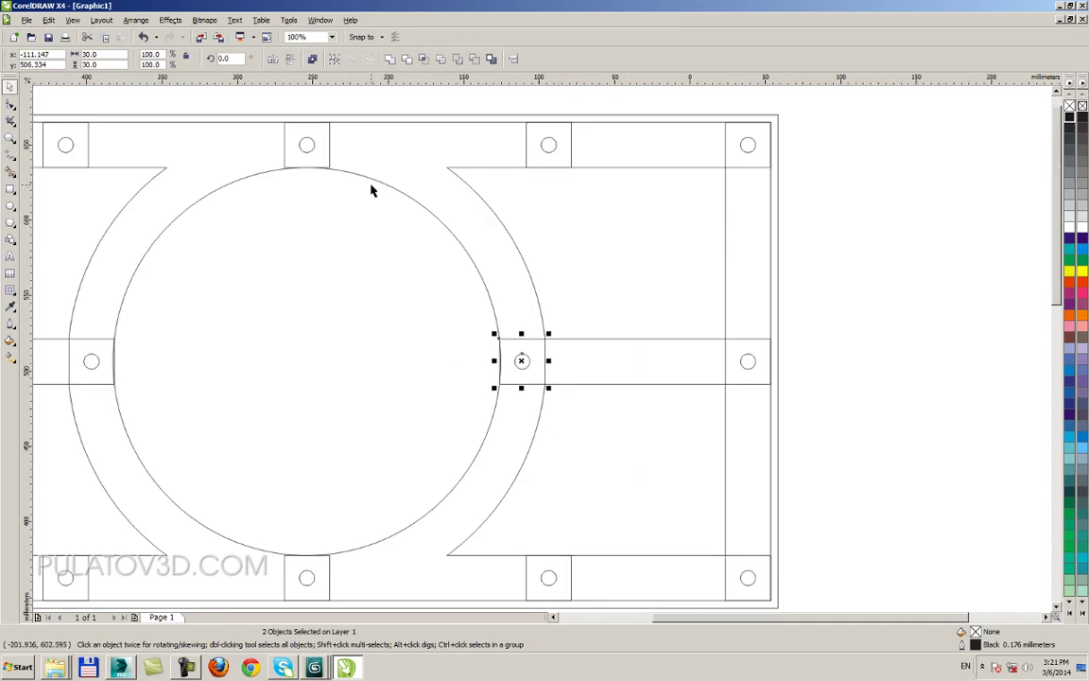
Step: Move the right inner square and its circle slightly so the square's edge midpoint snaps onto the central circle's outline
{"action": "scroll", "coordinate": [575, 433], "scroll_direction": "up", "scroll_amount": 2}
{"action": "scroll", "coordinate": [538, 351], "scroll_direction": "up", "scroll_amount": 1}
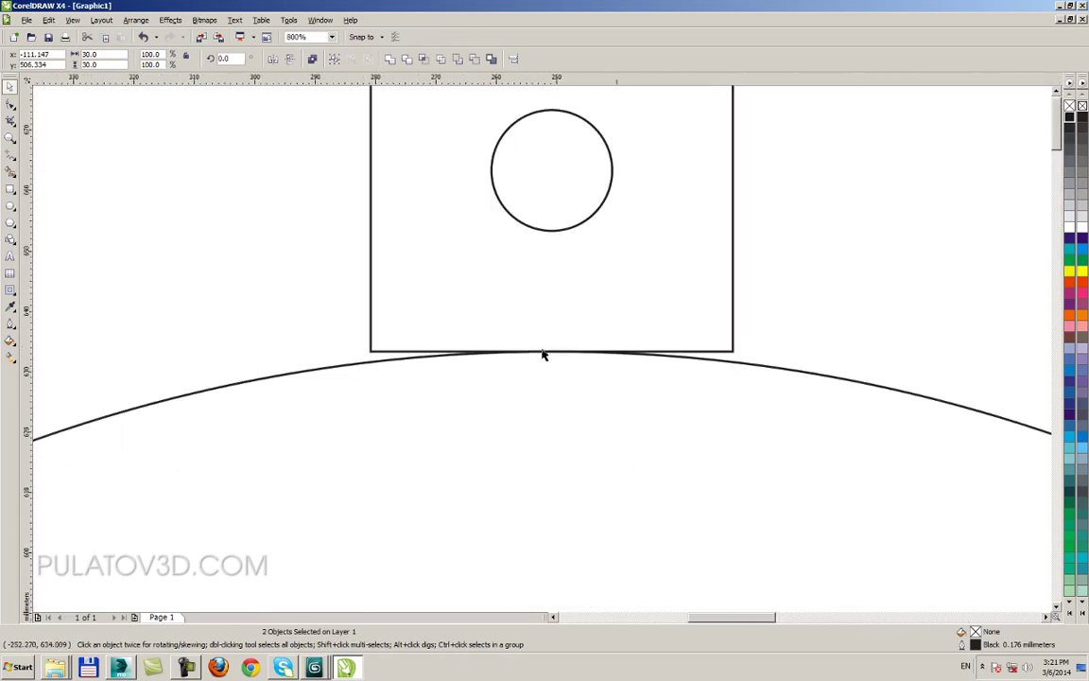
{"action": "scroll", "coordinate": [543, 360], "scroll_direction": "down", "scroll_amount": 4}
{"action": "scroll", "coordinate": [610, 429], "scroll_direction": "up", "scroll_amount": 4}
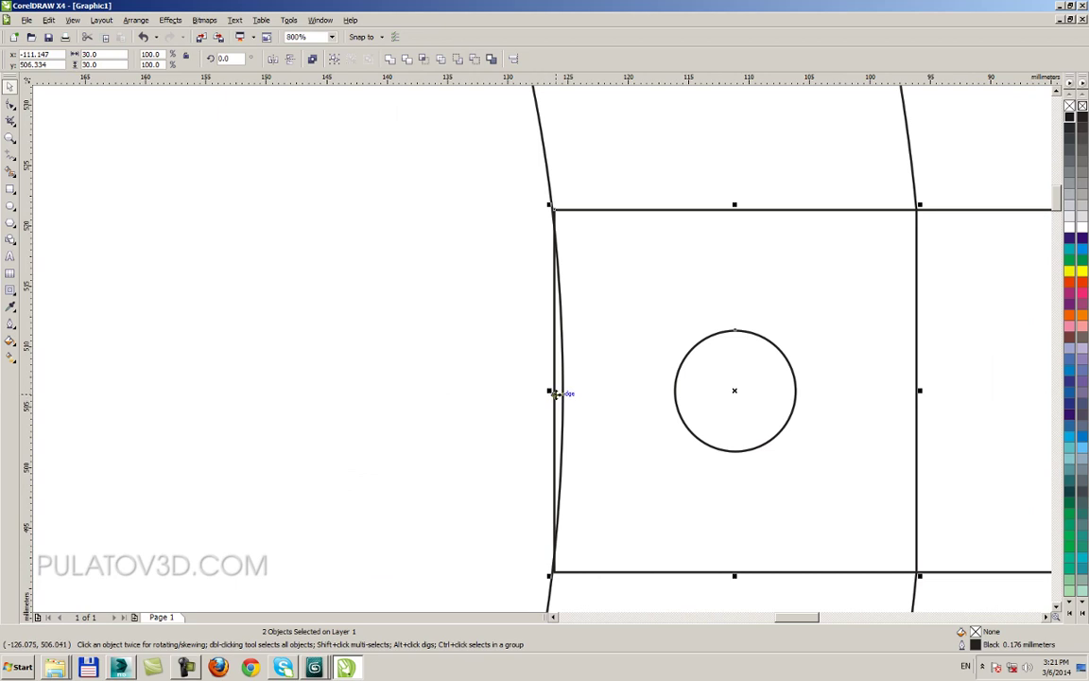
{"action": "left_click_drag", "start_coordinate": [558, 392], "coordinate": [565, 399]}
{"action": "scroll", "coordinate": [565, 399], "scroll_direction": "down", "scroll_amount": 3}
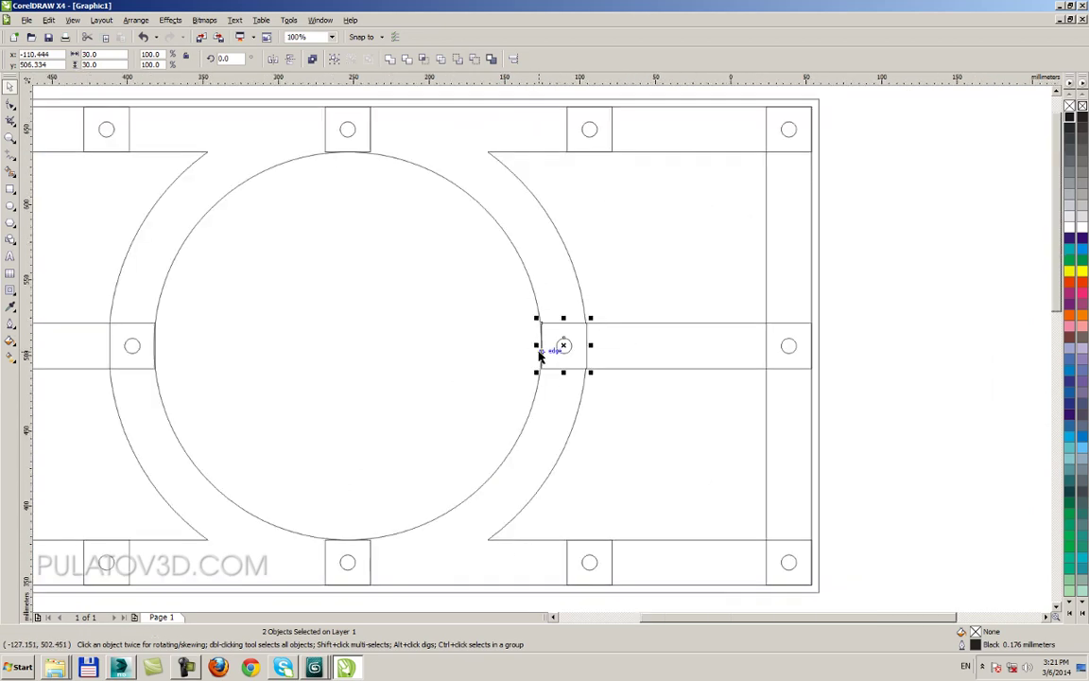
{"action": "scroll", "coordinate": [377, 333], "scroll_direction": "down", "scroll_amount": 1}
{"action": "scroll", "coordinate": [590, 352], "scroll_direction": "up", "scroll_amount": 2}
{"action": "left_click_drag", "start_coordinate": [567, 352], "coordinate": [496, 440]}
{"action": "key", "text": "ctrl+z"}
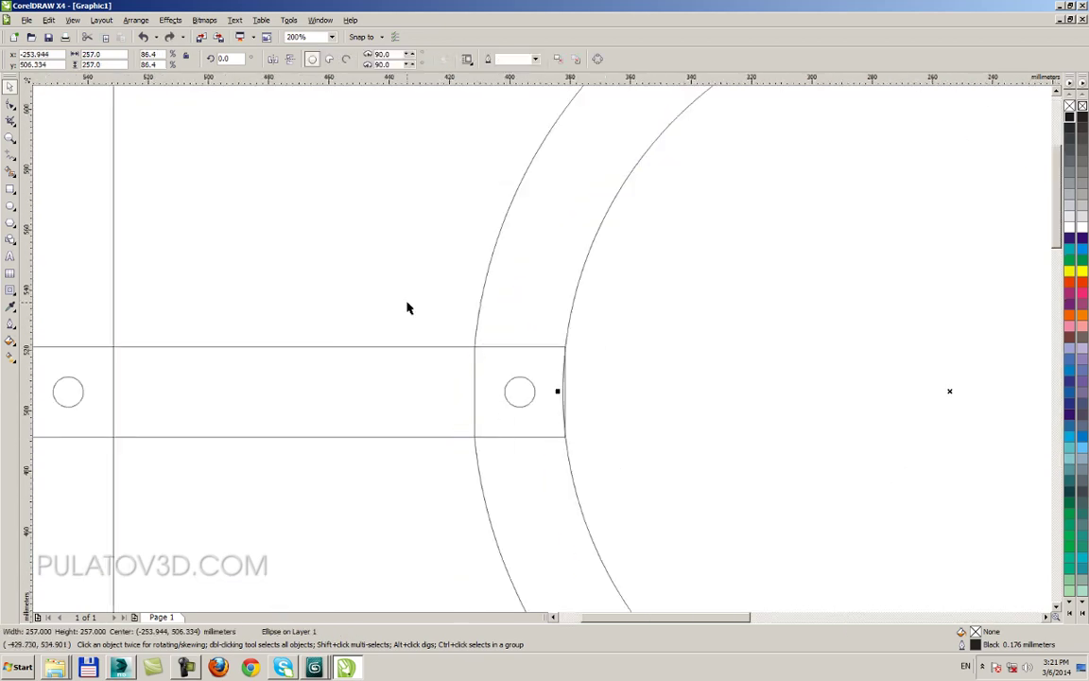
Step: Move the left inner square and its circle so the square's edge midpoint snaps onto the central circle's outline
{"action": "scroll", "coordinate": [482, 374], "scroll_direction": "down", "scroll_amount": 3}
{"action": "scroll", "coordinate": [553, 385], "scroll_direction": "up", "scroll_amount": 3}
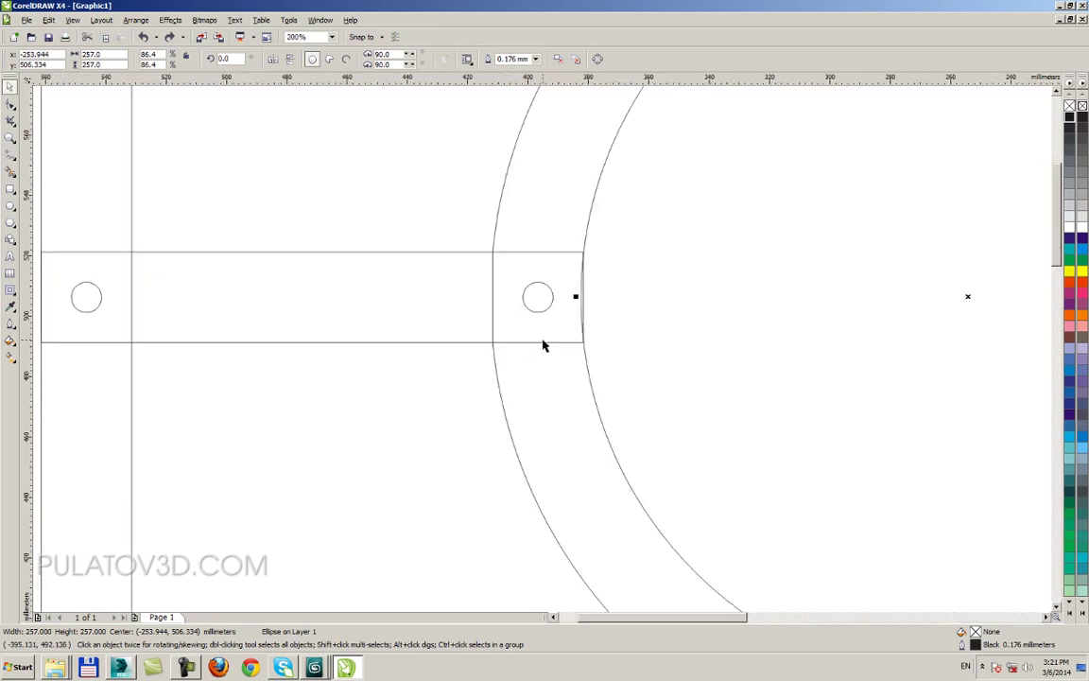
{"action": "left_click", "coordinate": [559, 292]}
{"action": "left_click", "coordinate": [552, 301]}
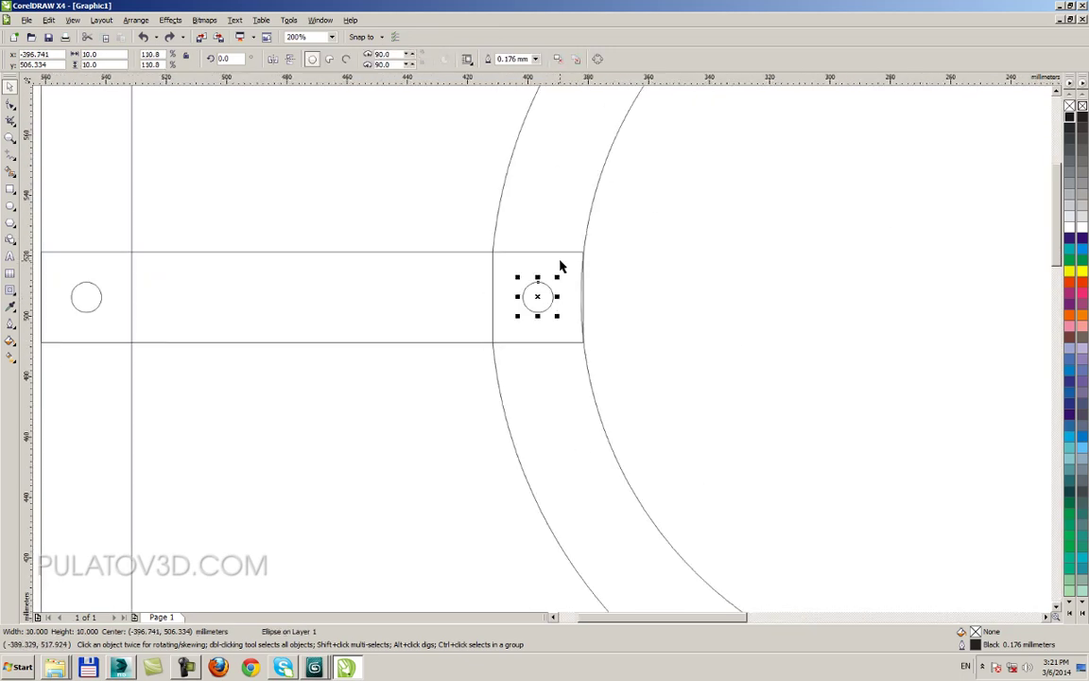
{"action": "left_click", "coordinate": [585, 283], "text": "shift"}
{"action": "scroll", "coordinate": [586, 300], "scroll_direction": "up", "scroll_amount": 3}
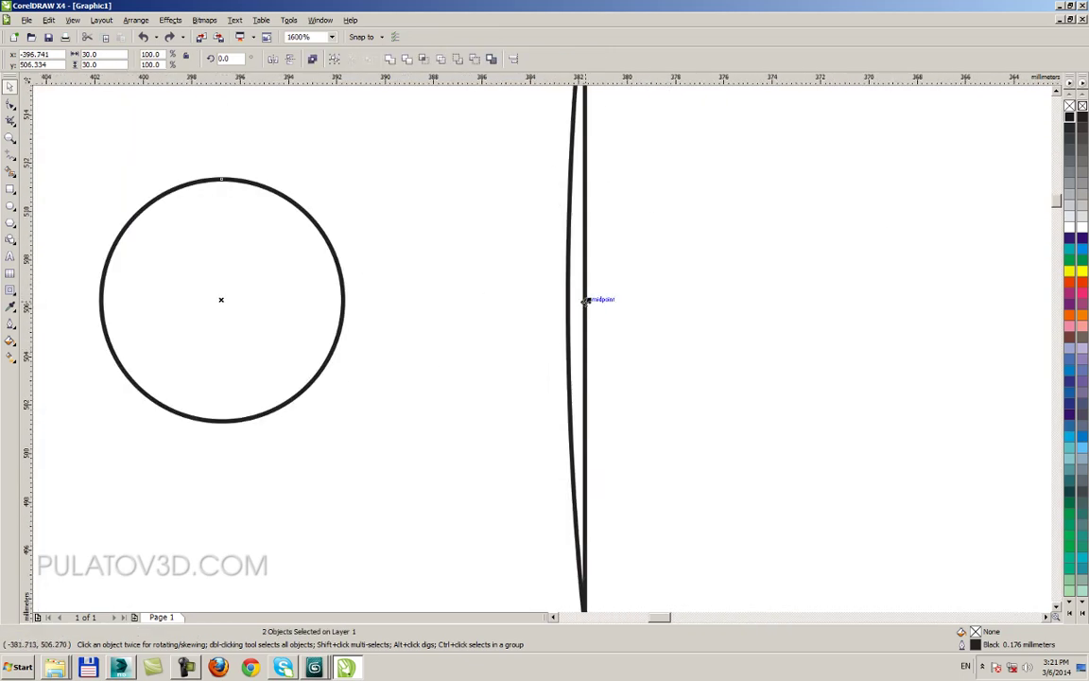
{"action": "left_click_drag", "start_coordinate": [586, 310], "coordinate": [568, 300]}
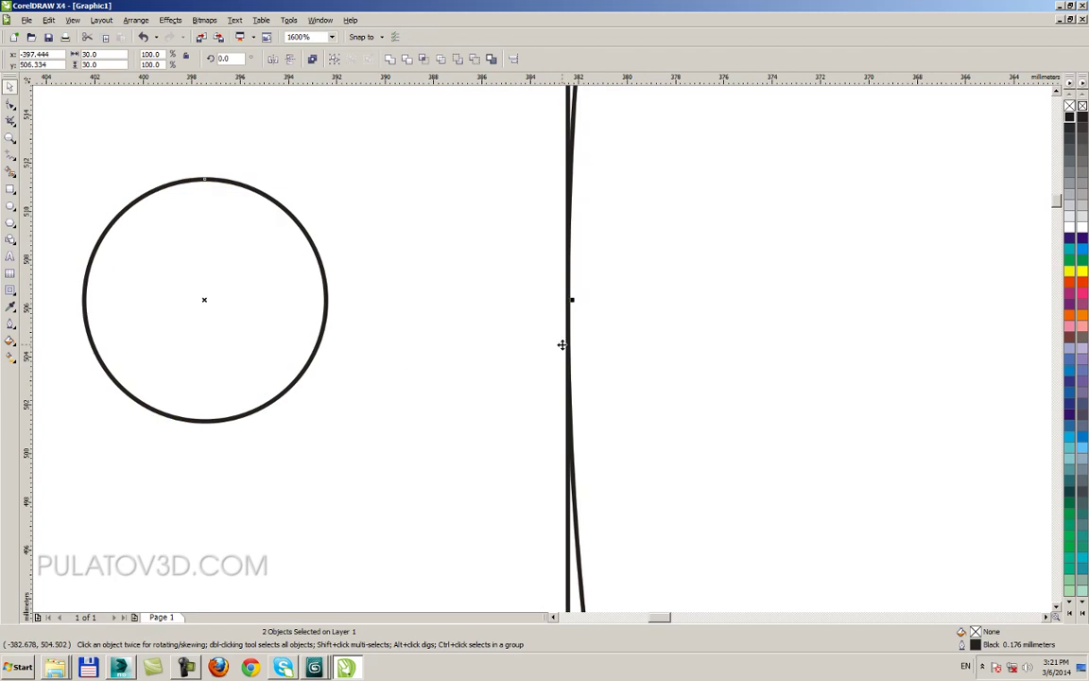
{"action": "scroll", "coordinate": [544, 417], "scroll_direction": "down", "scroll_amount": 6}
{"action": "left_click", "coordinate": [558, 456]}
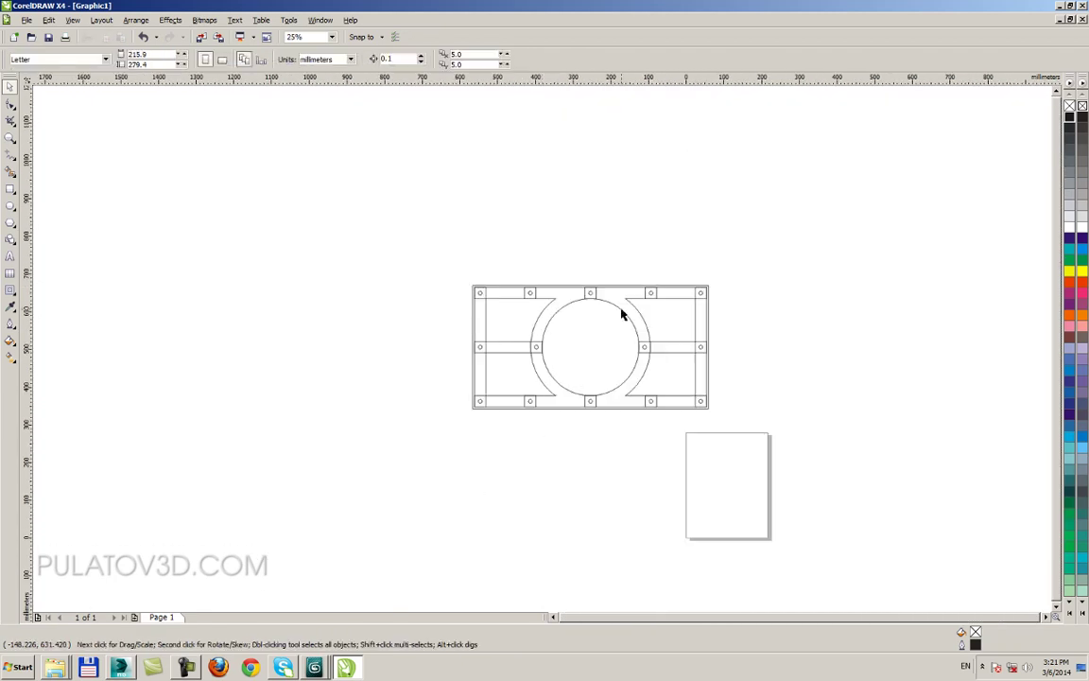
Step: Delete the helper squares at the upper middle, the upper right half and the right mid-height row, keeping their light circles
{"action": "scroll", "coordinate": [643, 310], "scroll_direction": "up", "scroll_amount": 1}
{"action": "left_click", "coordinate": [535, 285]}
{"action": "key", "text": "Delete"}
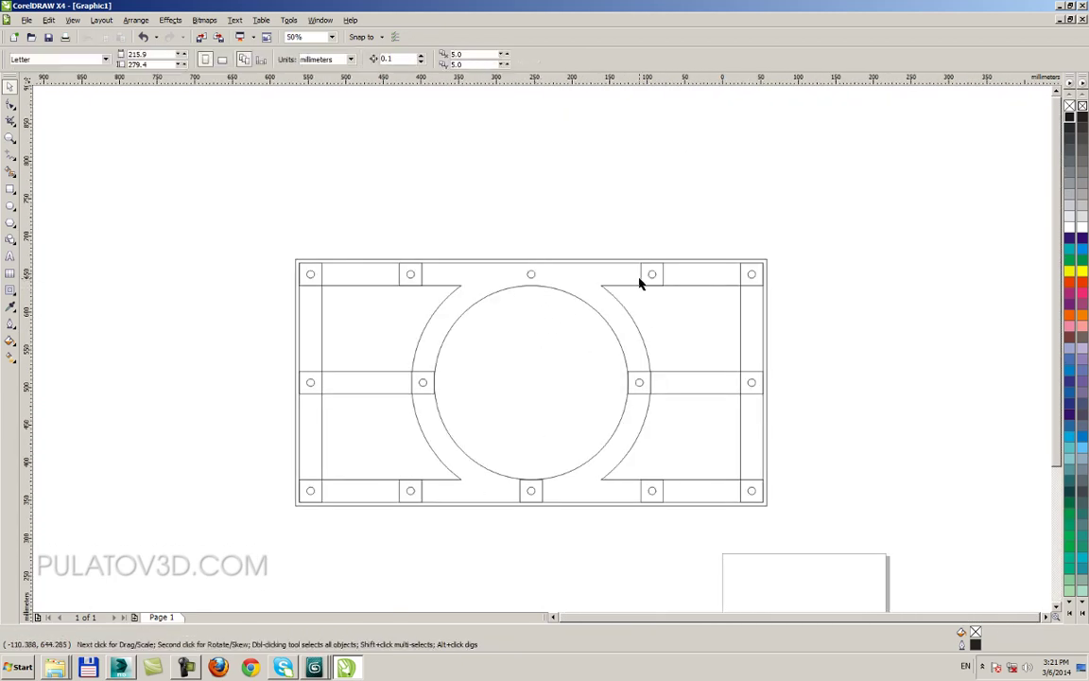
{"action": "left_click", "coordinate": [641, 278]}
{"action": "key", "text": "Delete"}
{"action": "left_click", "coordinate": [741, 279]}
{"action": "key", "text": "Delete"}
{"action": "left_click", "coordinate": [747, 373]}
{"action": "key", "text": "Delete"}
{"action": "left_click", "coordinate": [643, 376]}
{"action": "left_click", "coordinate": [642, 375]}
{"action": "key", "text": "Delete"}
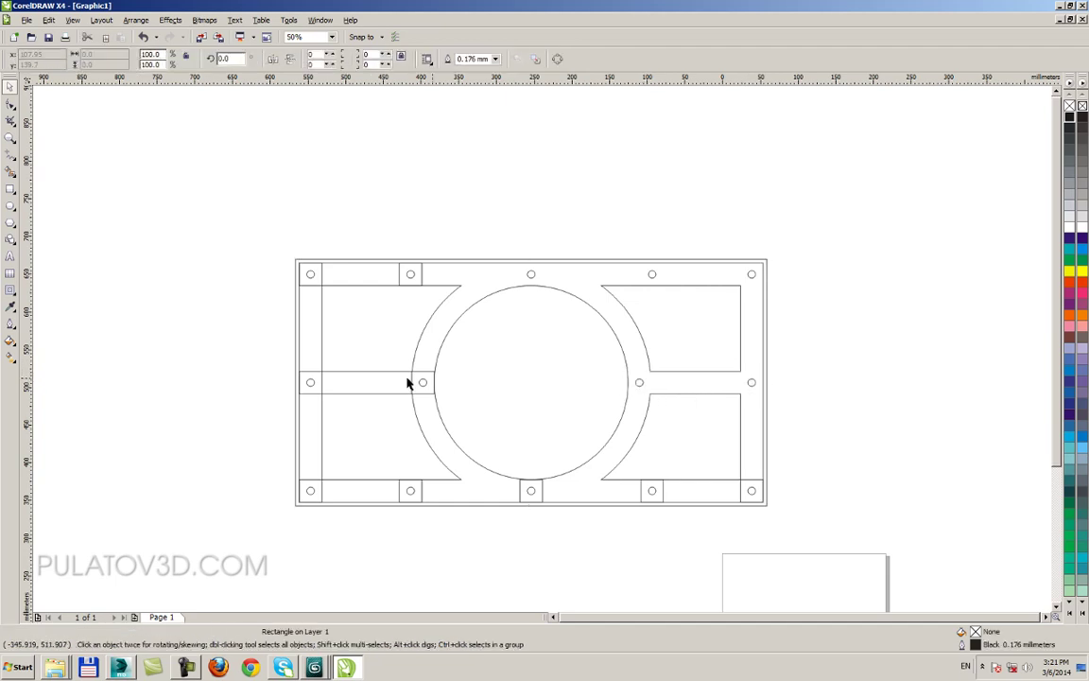
Step: Delete all helper squares in the ceiling's left half, including the inner one beside the central circle, keeping their light circles
{"action": "left_click", "coordinate": [425, 371]}
{"action": "key", "text": "Delete"}
{"action": "left_click", "coordinate": [421, 279]}
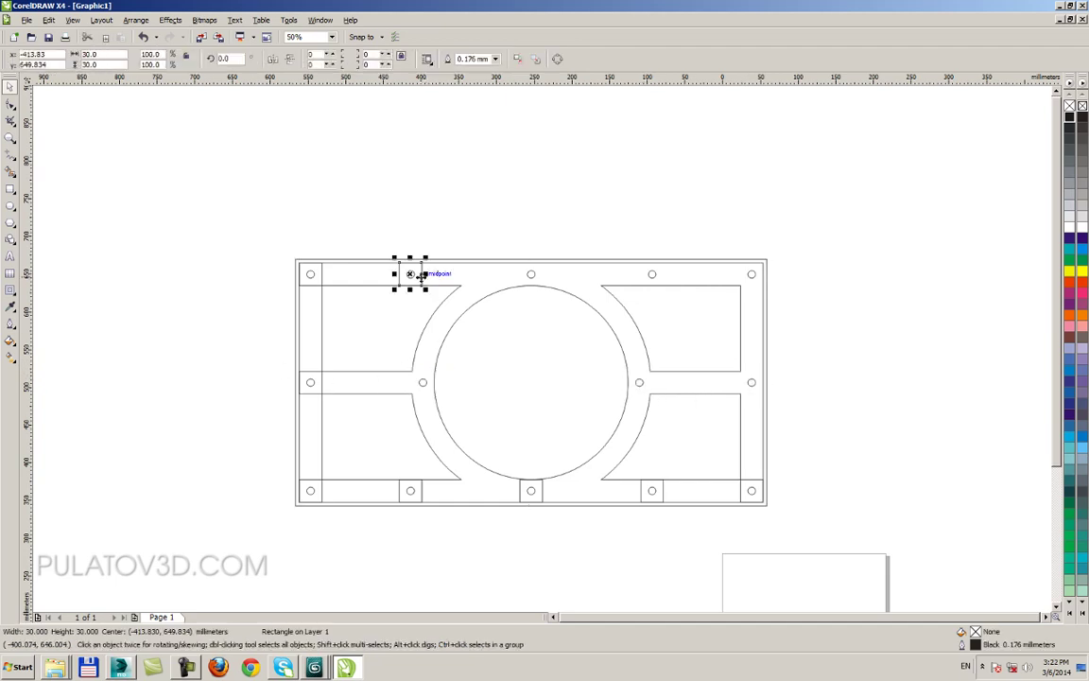
{"action": "key", "text": "Delete"}
{"action": "left_click", "coordinate": [399, 491]}
{"action": "key", "text": "Delete"}
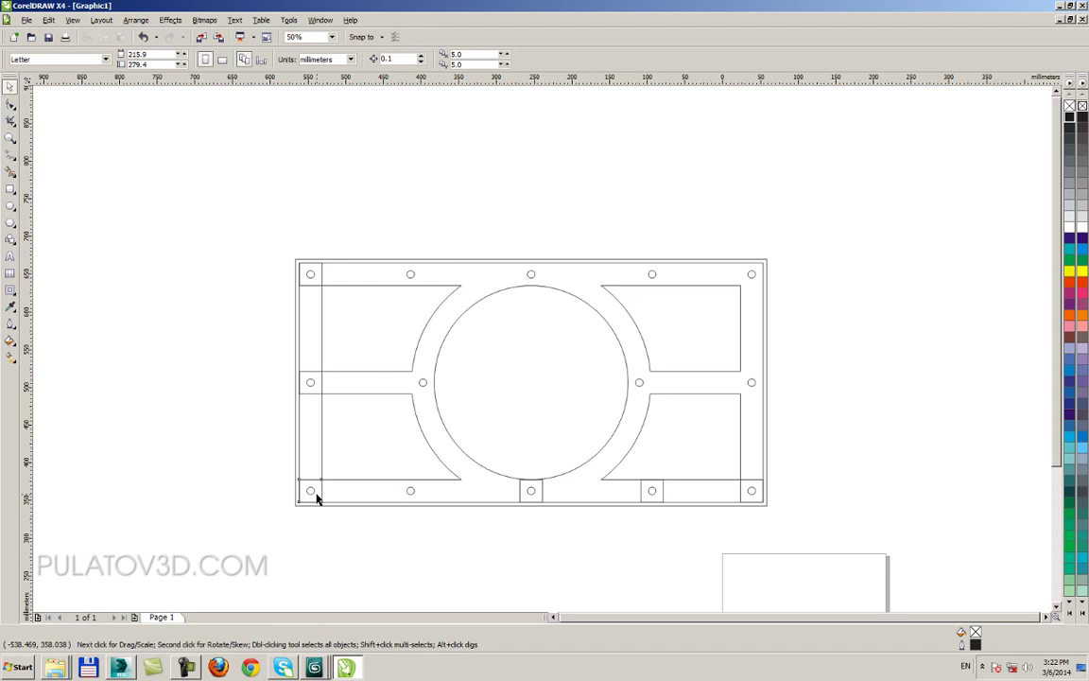
{"action": "left_click", "coordinate": [316, 498]}
{"action": "key", "text": "Delete"}
{"action": "left_click", "coordinate": [314, 389]}
{"action": "key", "text": "Delete"}
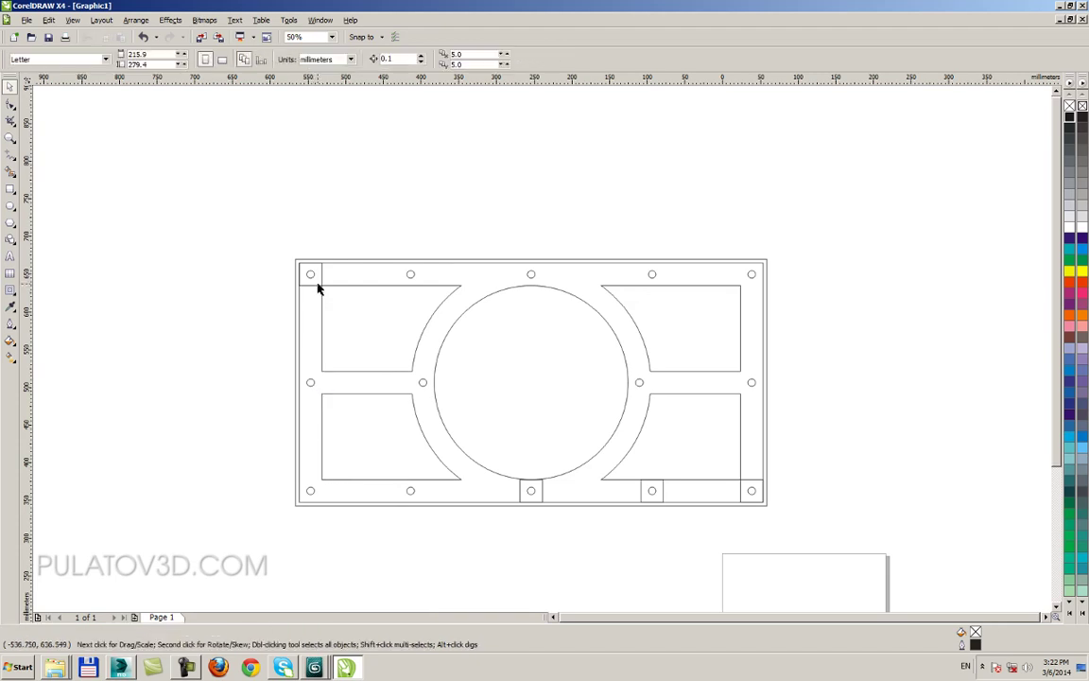
{"action": "left_click", "coordinate": [318, 287]}
{"action": "key", "text": "Delete"}
Step: Delete the remaining three helper squares along the lower edge, from the middle to the right corner, keeping their circles
{"action": "left_click", "coordinate": [527, 496]}
{"action": "key", "text": "Delete"}
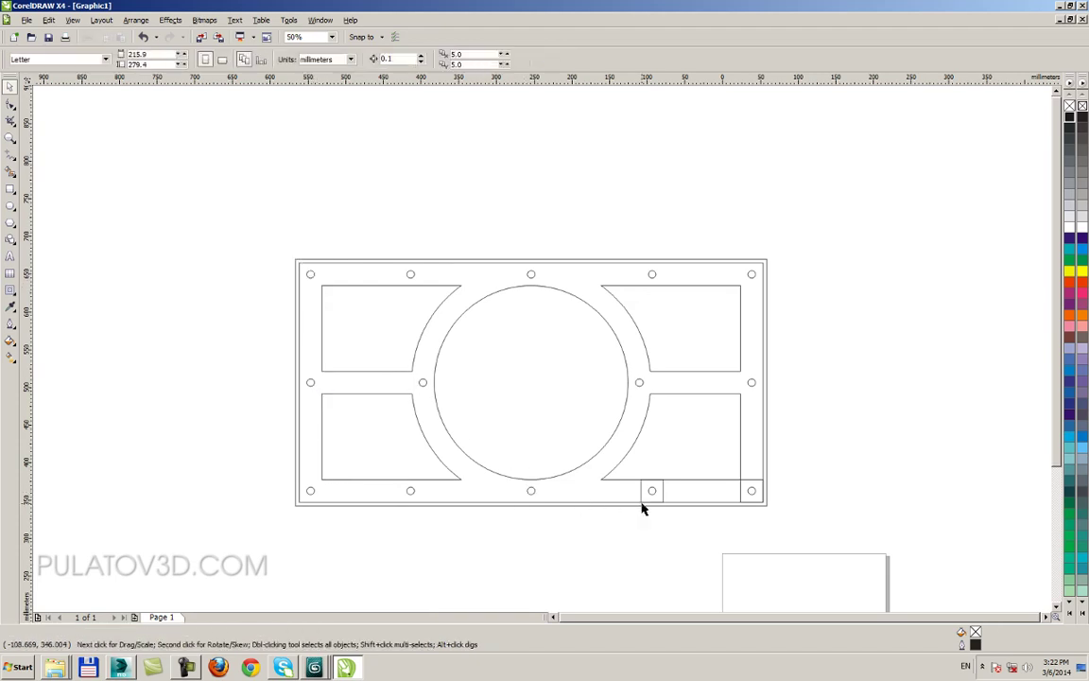
{"action": "left_click", "coordinate": [646, 498]}
{"action": "key", "text": "Delete"}
{"action": "left_click", "coordinate": [742, 494]}
{"action": "key", "text": "Delete"}
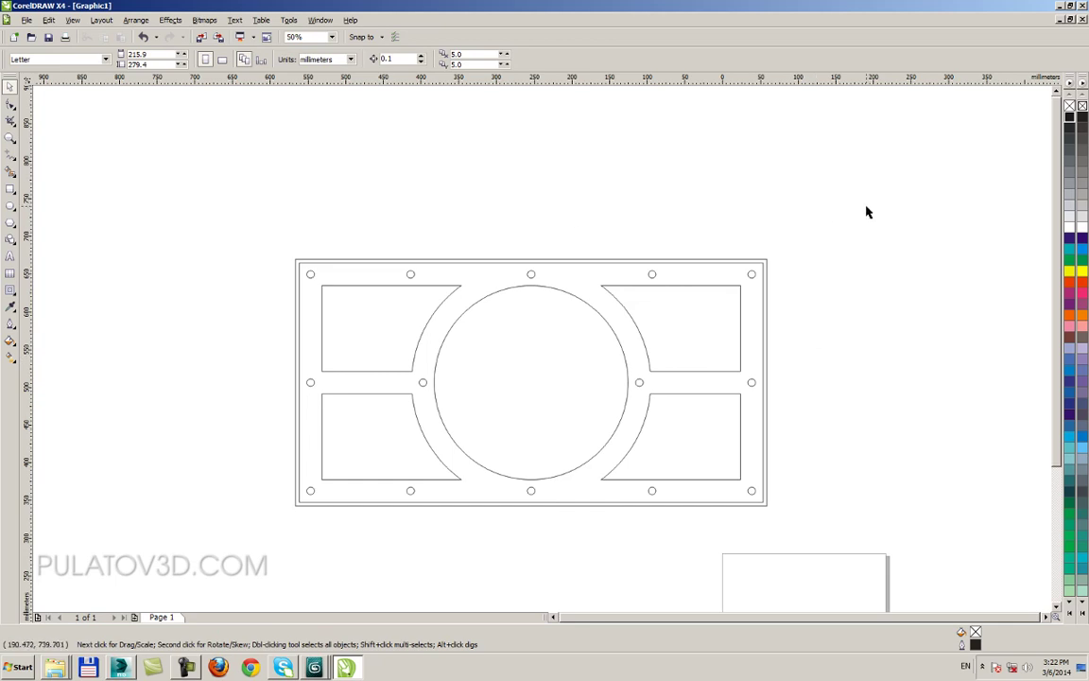
{"action": "left_click", "coordinate": [752, 269]}
{"action": "left_click", "coordinate": [793, 221]}
{"action": "left_click", "coordinate": [751, 276]}
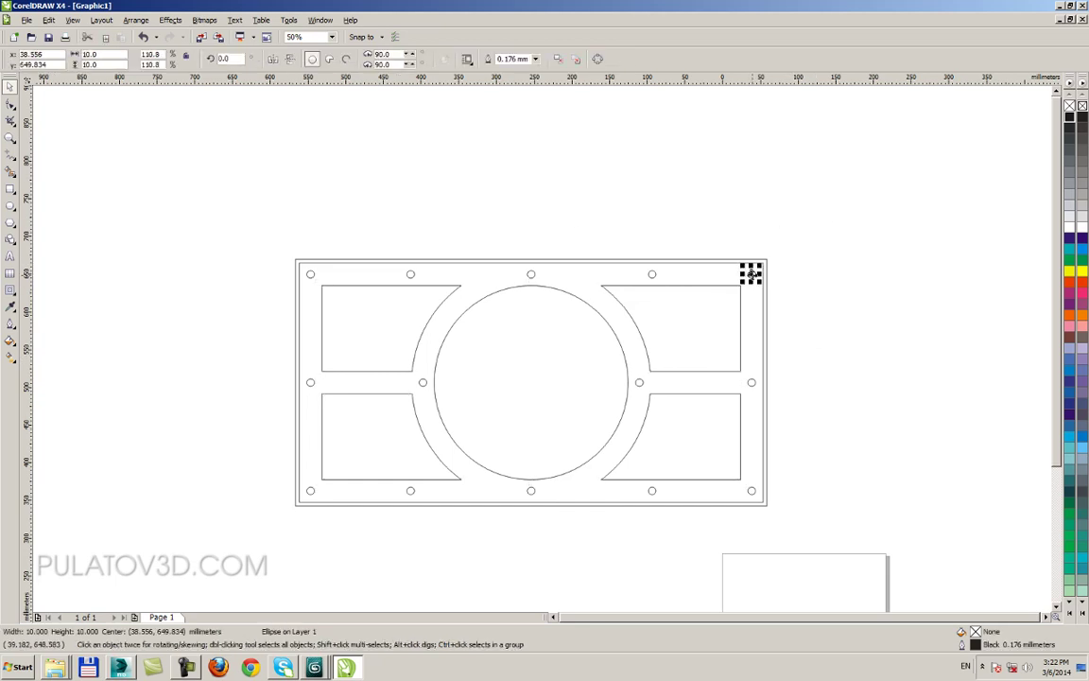
{"action": "key", "text": "Delete"}
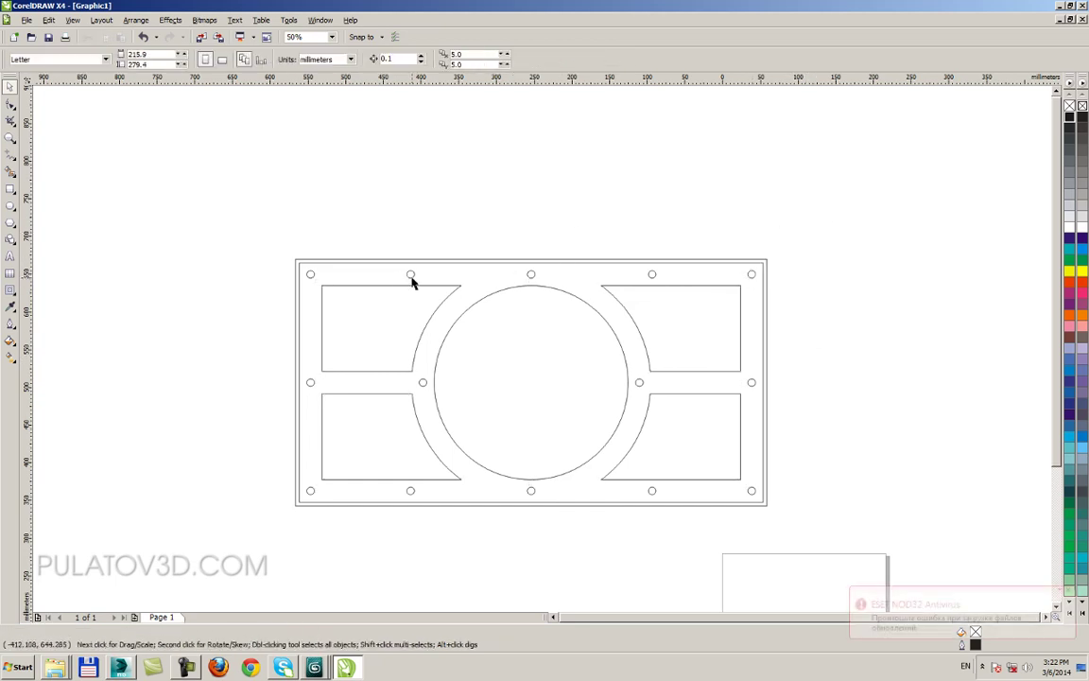
{"action": "left_click", "coordinate": [410, 279]}
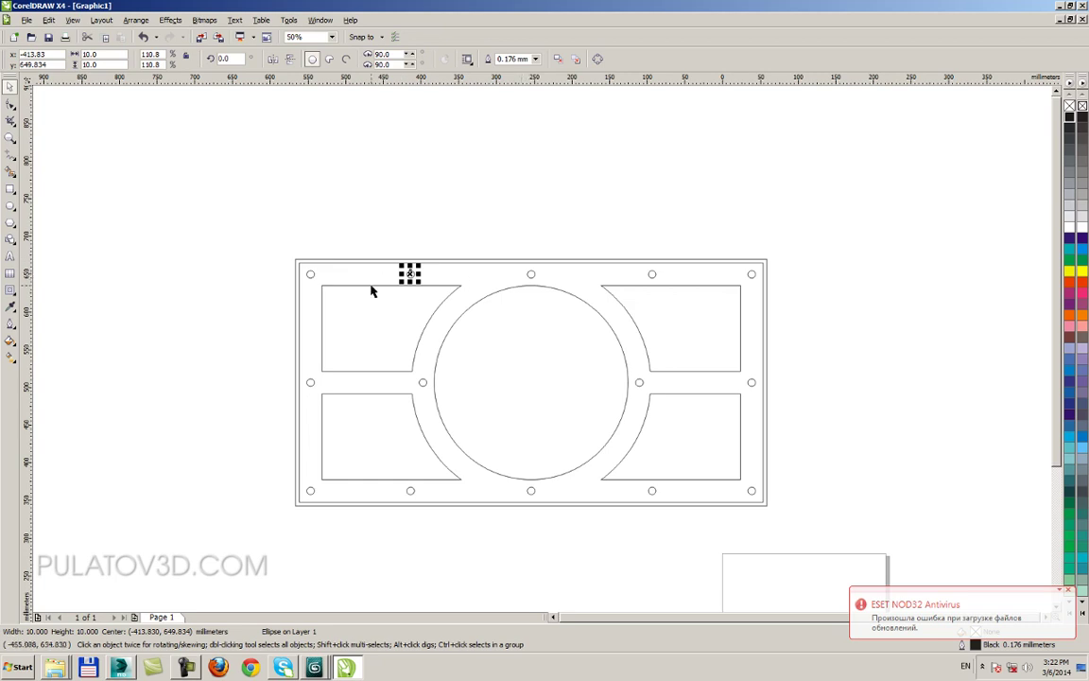
{"action": "left_click", "coordinate": [751, 276]}
{"action": "left_click", "coordinate": [531, 276], "text": "shift"}
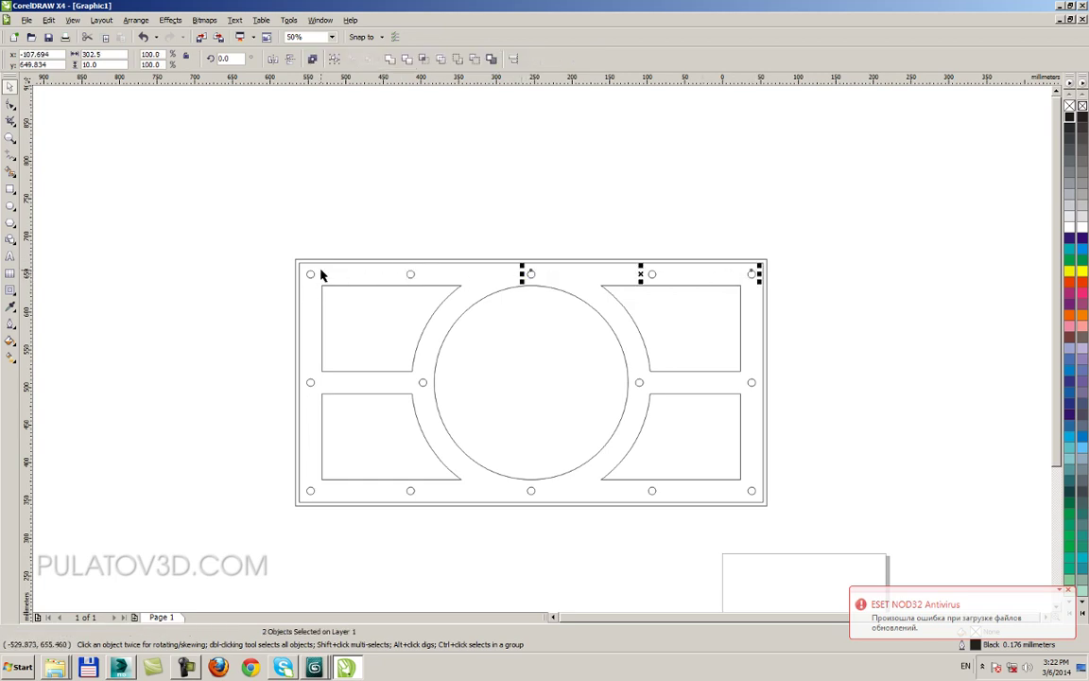
{"action": "left_click", "coordinate": [310, 276], "text": "shift"}
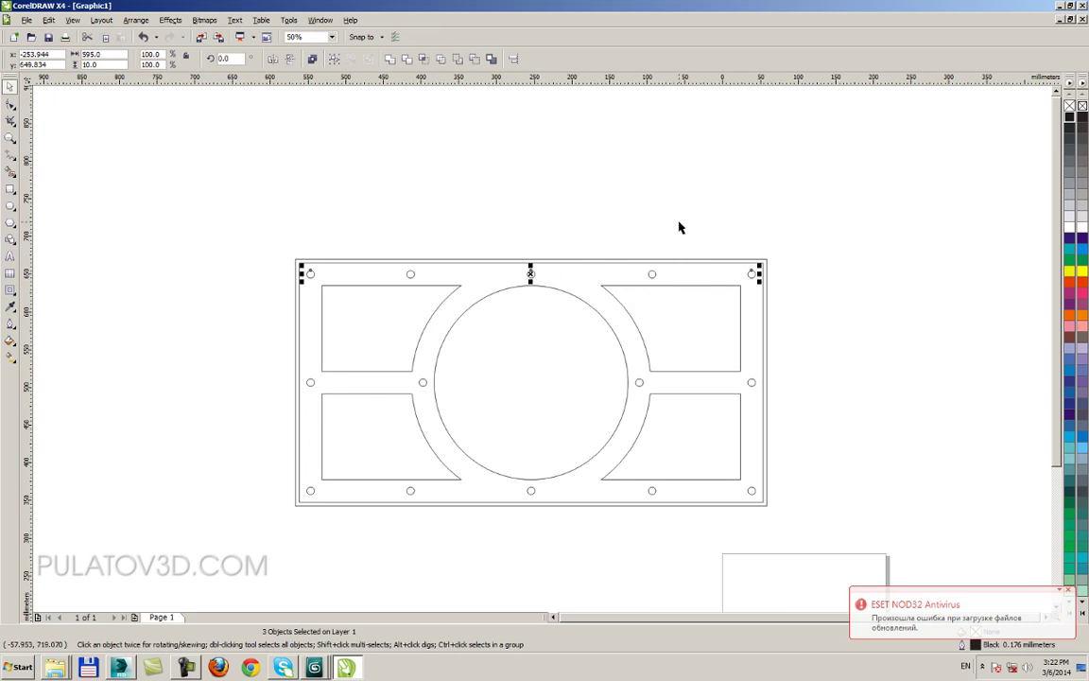
{"action": "left_click", "coordinate": [610, 199]}
Step: Draw a temporary square about 133 mm wide between the first two upper light circles, mirror it to compare the next gap, and delete it
{"action": "scroll", "coordinate": [396, 275], "scroll_direction": "up", "scroll_amount": 1}
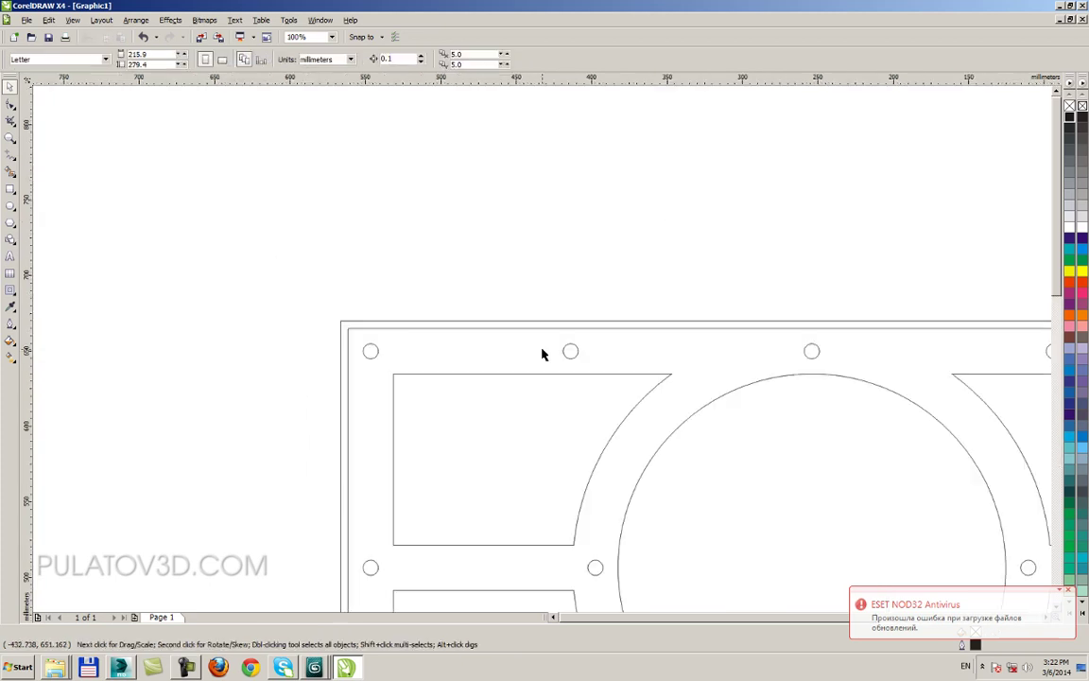
{"action": "left_click", "coordinate": [11, 188]}
{"action": "left_click_drag", "start_coordinate": [369, 356], "coordinate": [570, 350]}
{"action": "left_click", "coordinate": [10, 85]}
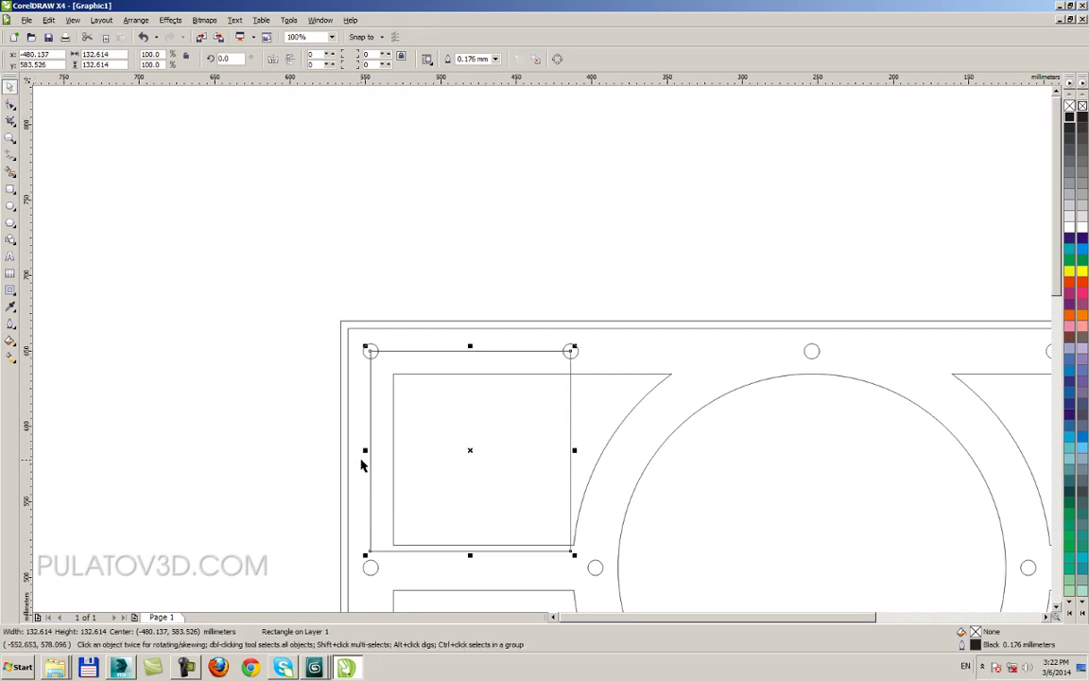
{"action": "left_click_drag", "start_coordinate": [363, 450], "coordinate": [746, 450]}
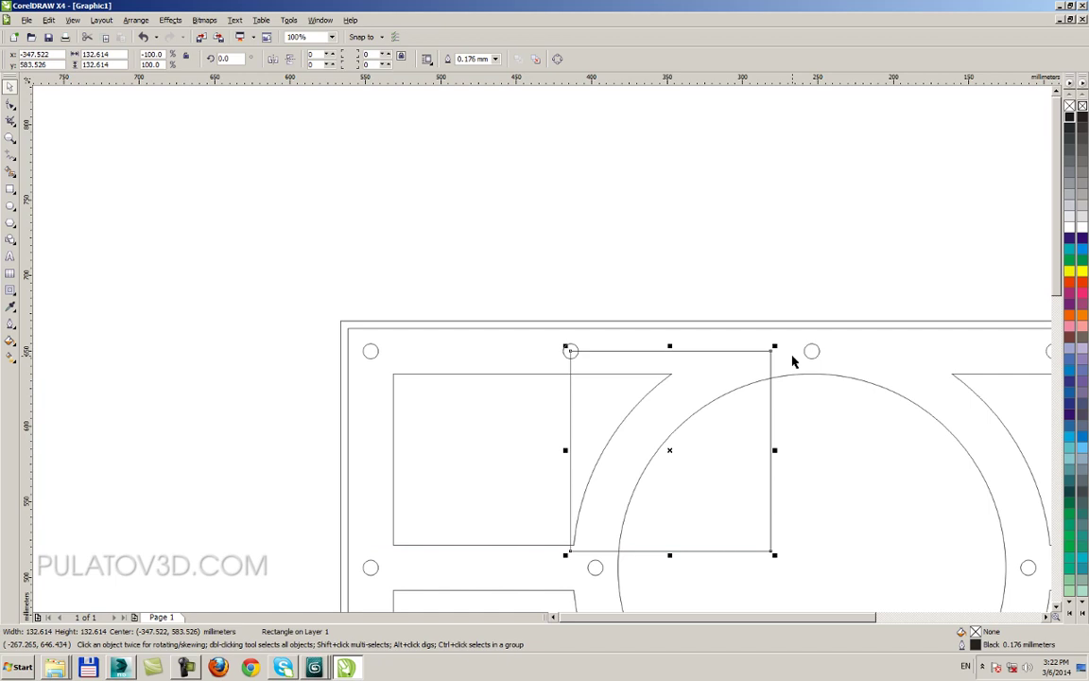
{"action": "key", "text": "Delete"}
{"action": "scroll", "coordinate": [636, 369], "scroll_direction": "down", "scroll_amount": 2}
{"action": "scroll", "coordinate": [541, 353], "scroll_direction": "up", "scroll_amount": 1}
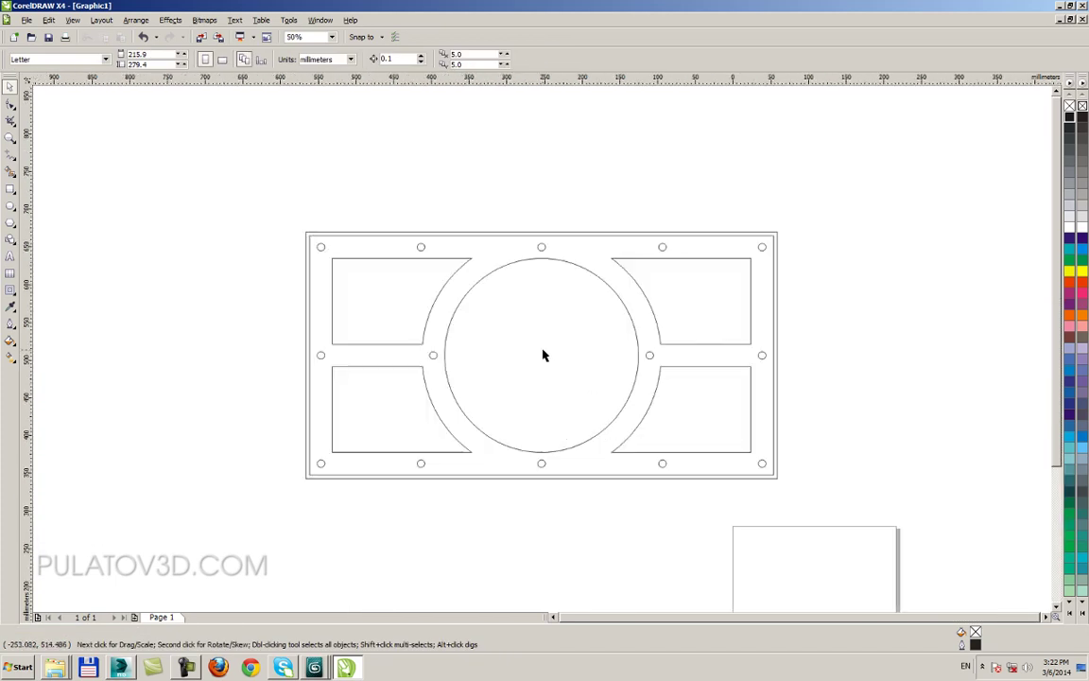
Step: Distribute the five upper light circles with equal horizontal spacing across the extent of the selection
{"action": "left_click_drag", "start_coordinate": [165, 173], "coordinate": [836, 255]}
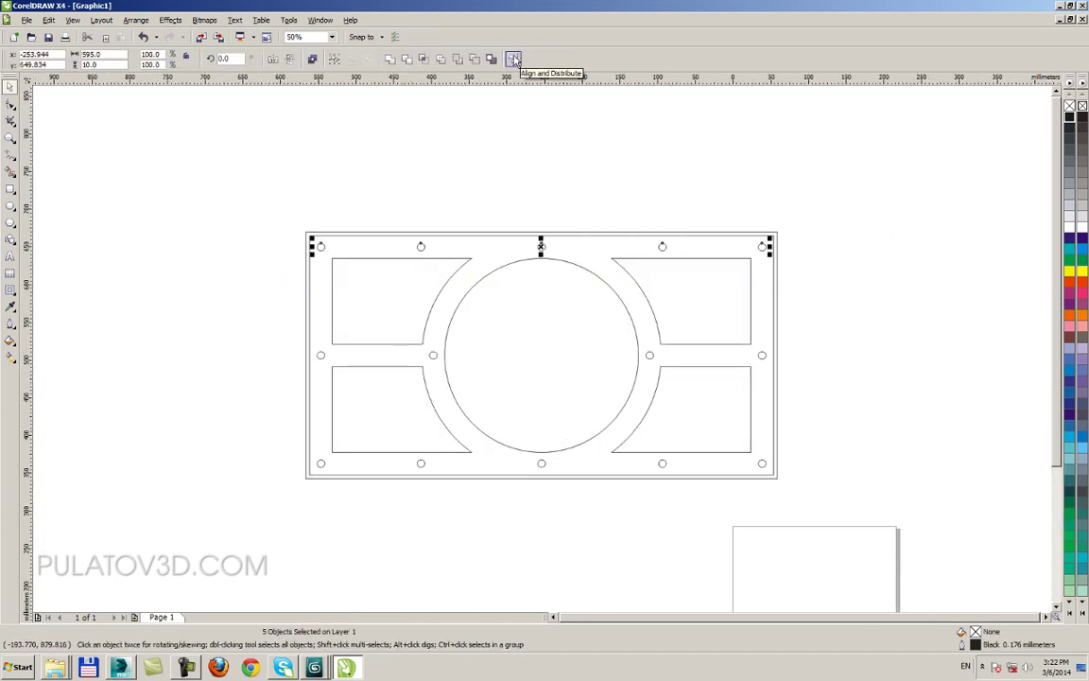
{"action": "left_click", "coordinate": [515, 60]}
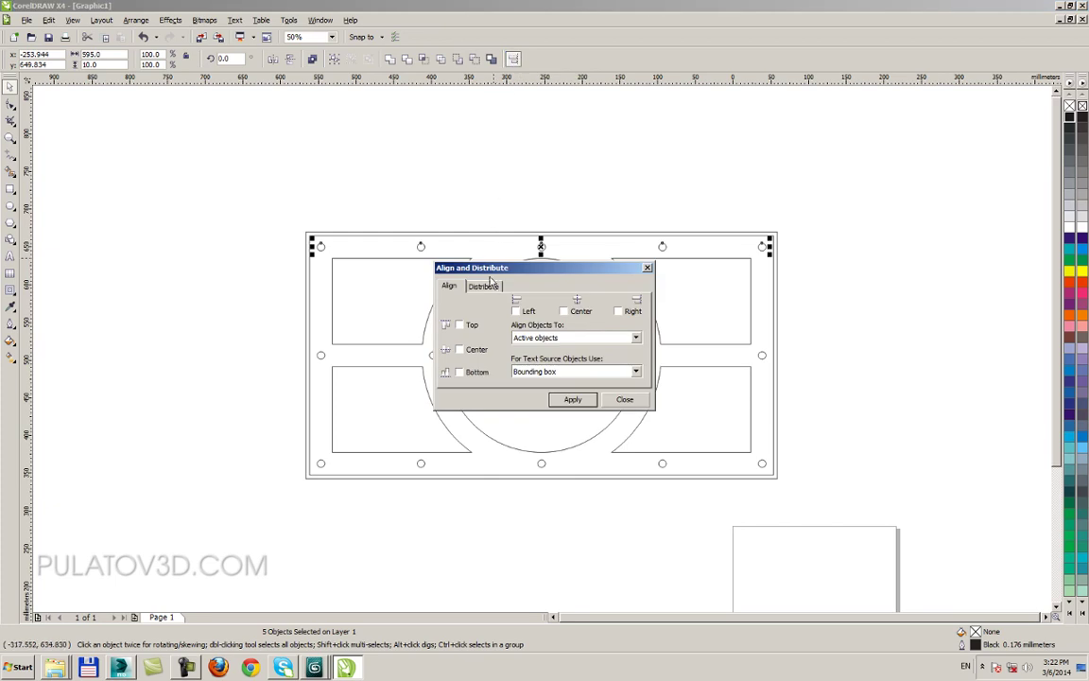
{"action": "left_click_drag", "start_coordinate": [491, 274], "coordinate": [729, 49]}
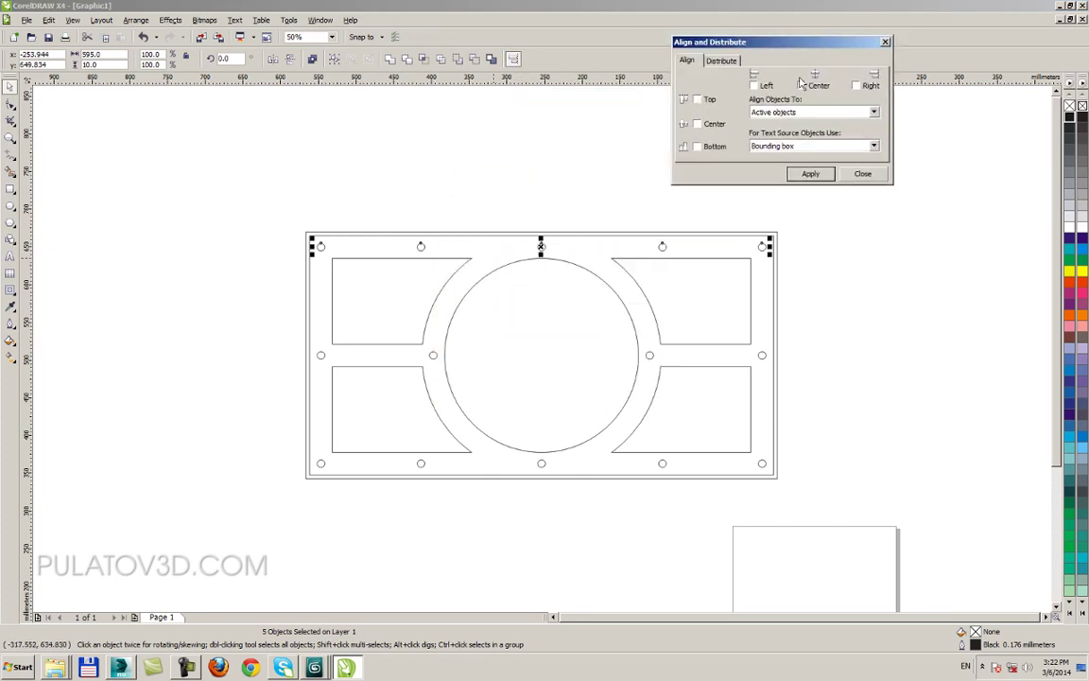
{"action": "left_click", "coordinate": [723, 61]}
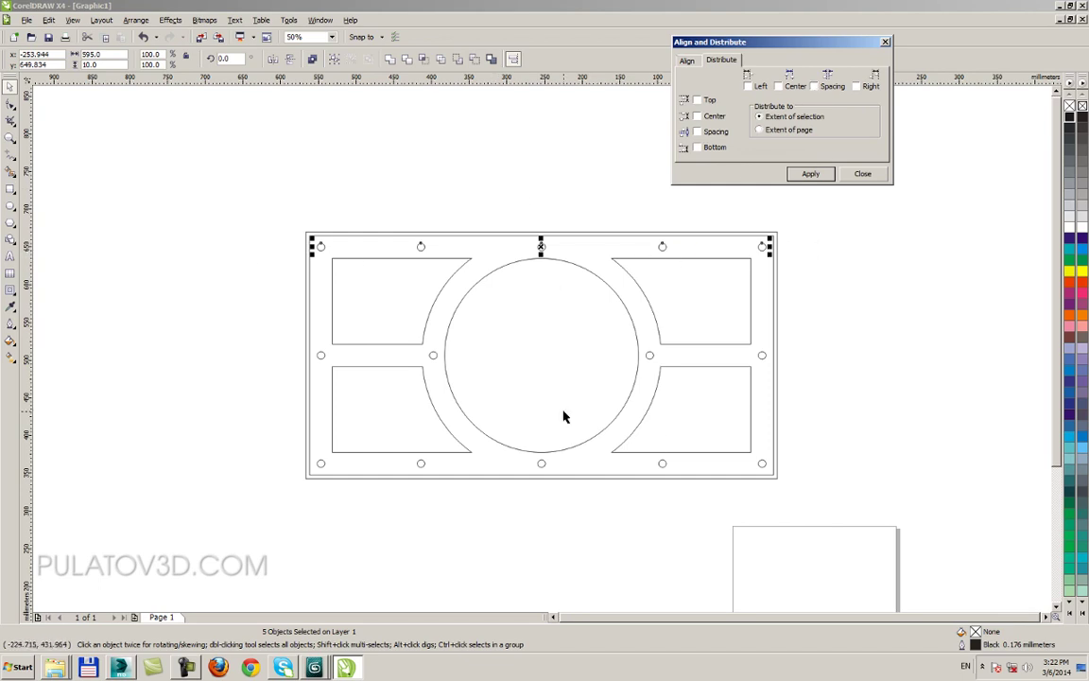
{"action": "left_click", "coordinate": [831, 88]}
{"action": "left_click", "coordinate": [814, 175]}
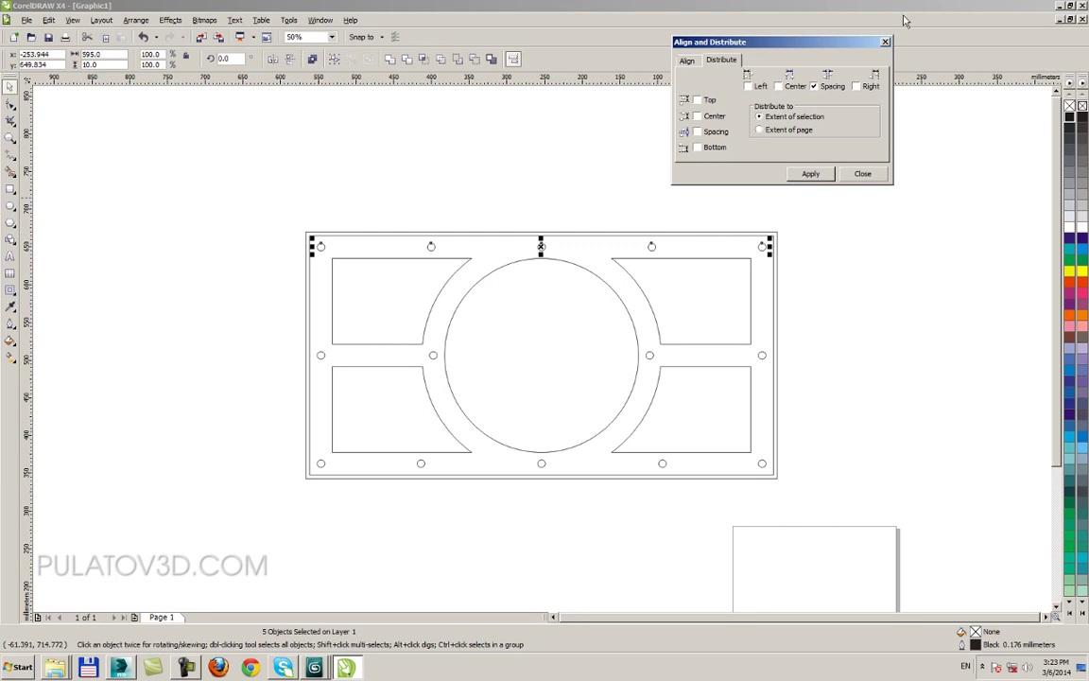
{"action": "left_click_drag", "start_coordinate": [759, 50], "coordinate": [891, 136]}
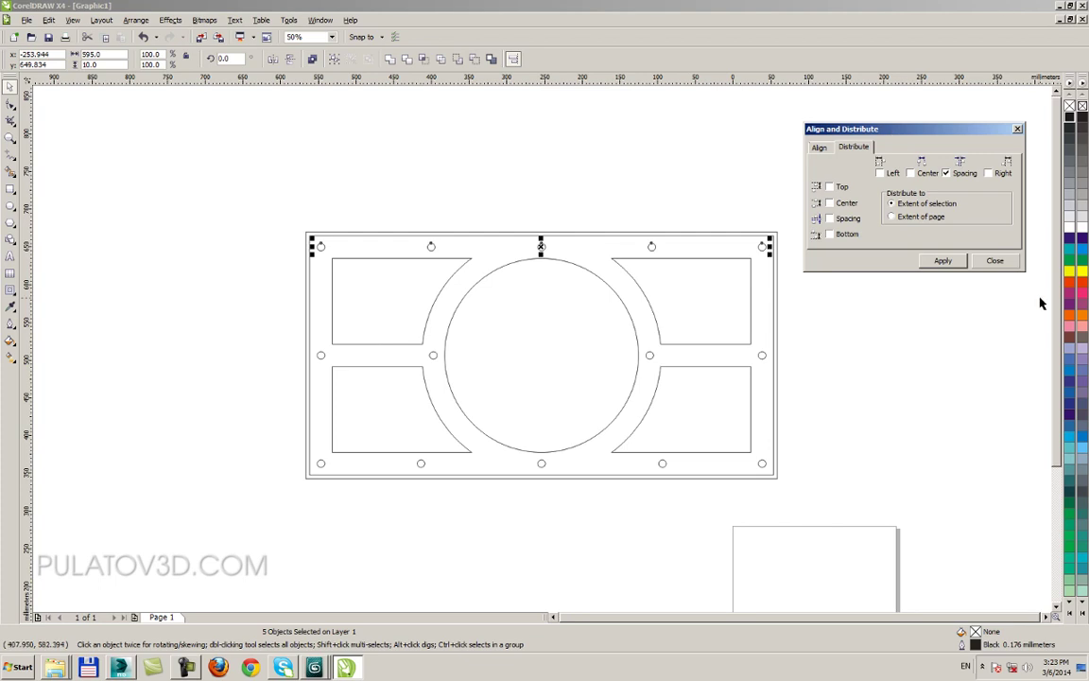
Step: Distribute the five lower light circles with equal horizontal spacing across the extent of the selection
{"action": "left_click", "coordinate": [1000, 265]}
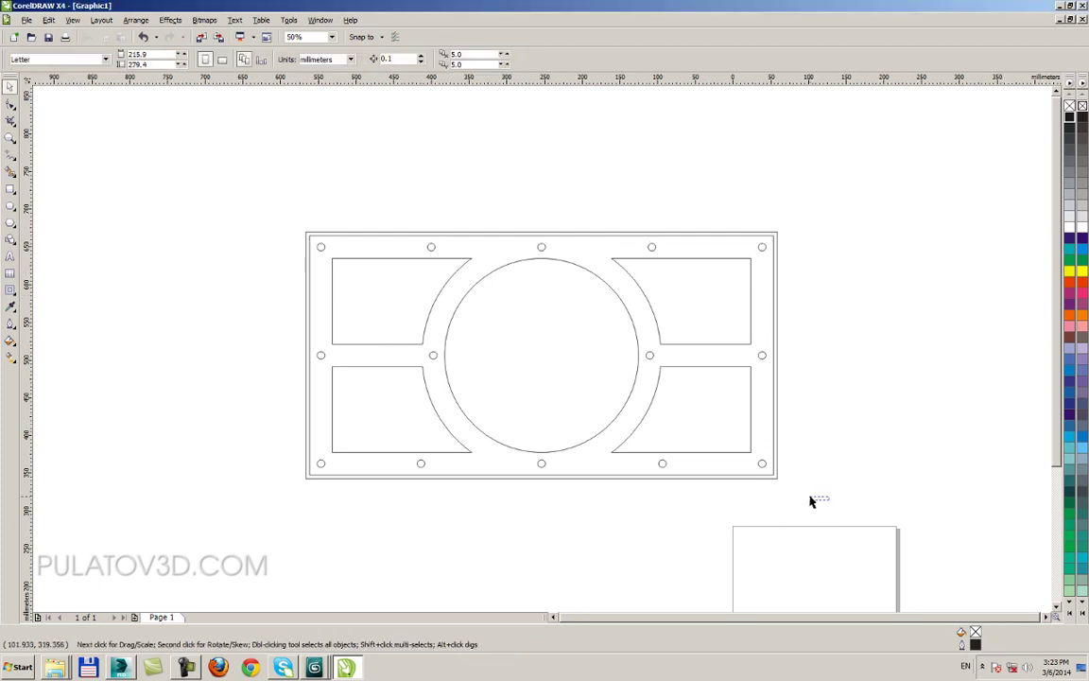
{"action": "left_click_drag", "start_coordinate": [824, 498], "coordinate": [134, 437]}
{"action": "left_click", "coordinate": [514, 58]}
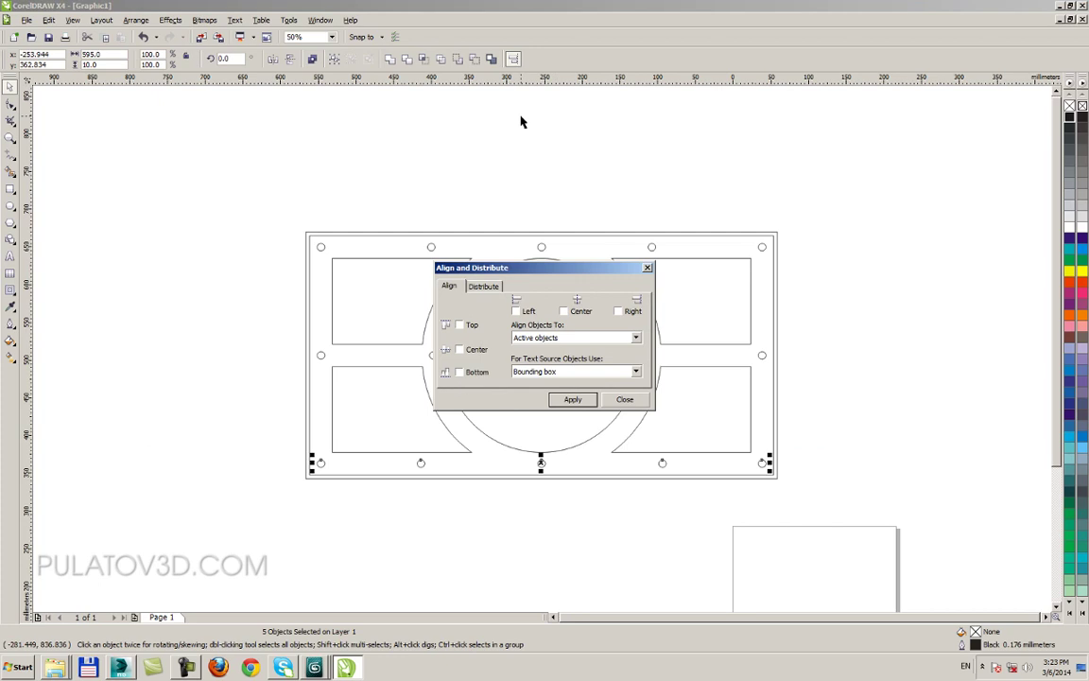
{"action": "left_click", "coordinate": [483, 285]}
{"action": "left_click", "coordinate": [575, 311]}
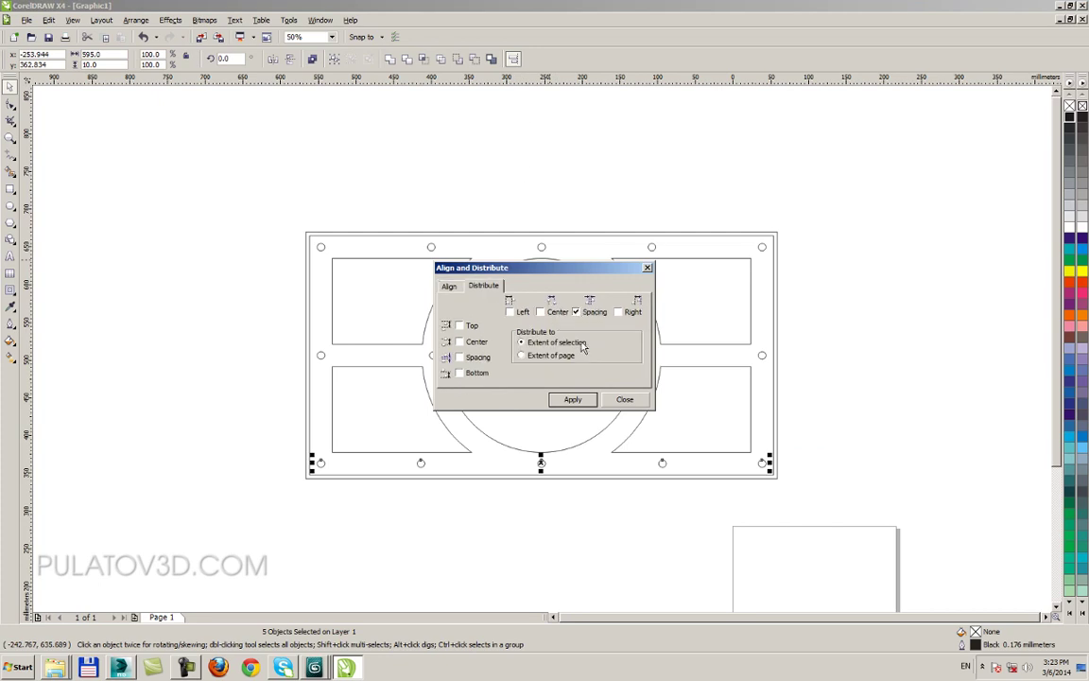
{"action": "left_click", "coordinate": [573, 398]}
{"action": "left_click", "coordinate": [625, 398]}
{"action": "left_click", "coordinate": [886, 345]}
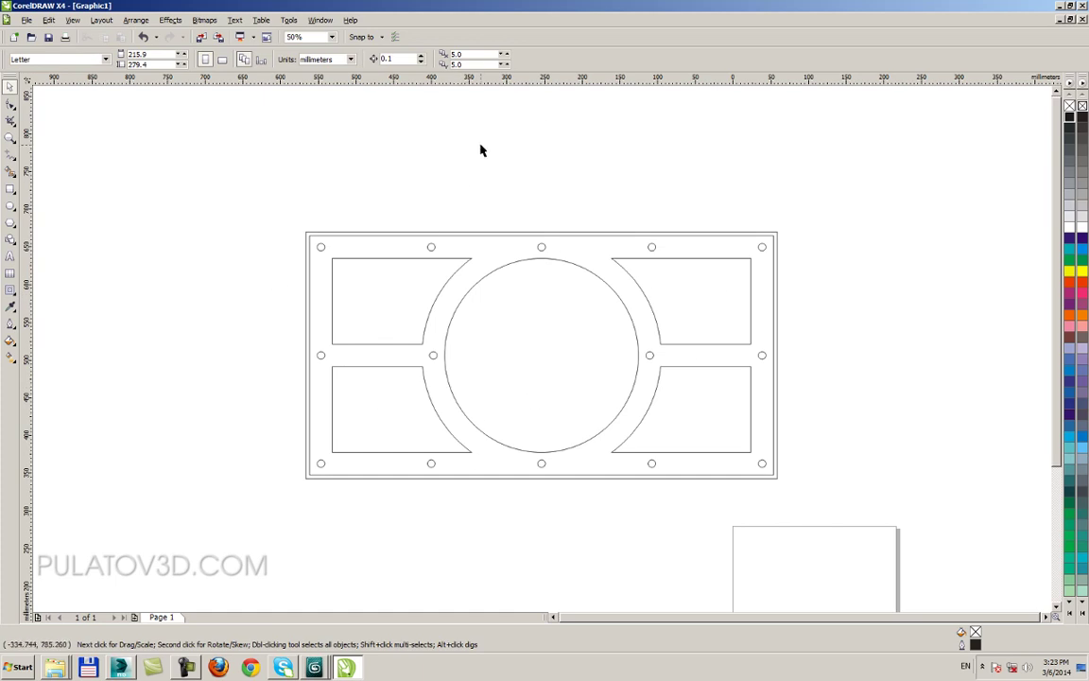
Step: Delete the 615 by 317 mm inset rectangle inside the ceiling outline and shift the second upper light circle about 2.4 mm upward
{"action": "left_click", "coordinate": [499, 269]}
{"action": "left_click", "coordinate": [469, 209]}
{"action": "left_click", "coordinate": [466, 236]}
{"action": "scroll", "coordinate": [357, 248], "scroll_direction": "up", "scroll_amount": 2}
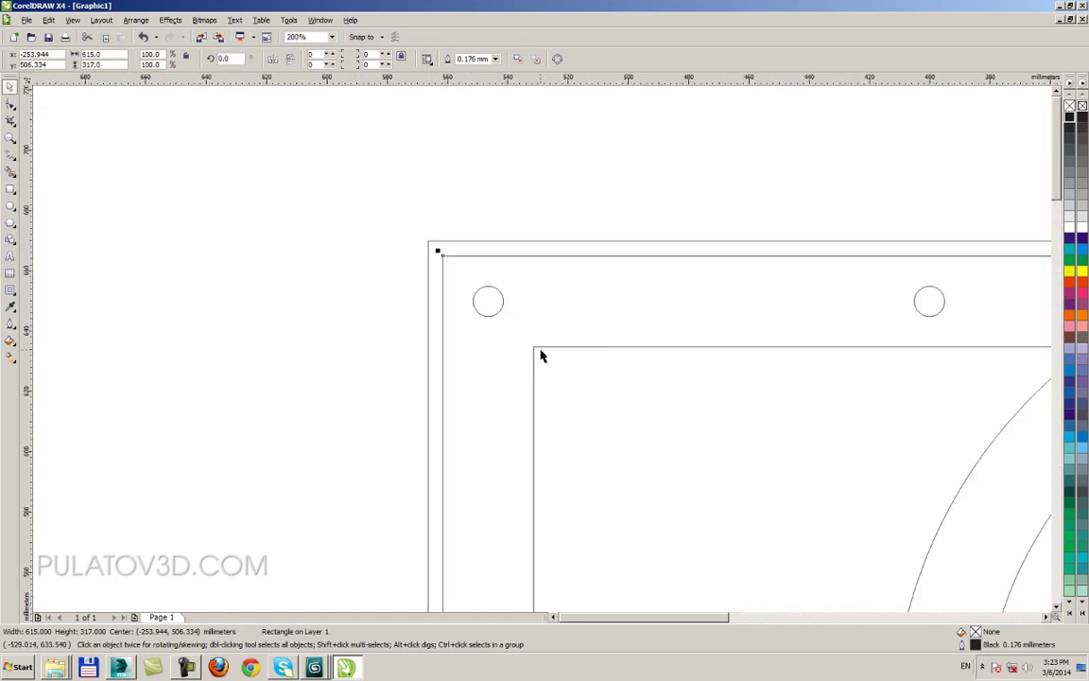
{"action": "left_click", "coordinate": [546, 326]}
{"action": "scroll", "coordinate": [545, 326], "scroll_direction": "down", "scroll_amount": 2}
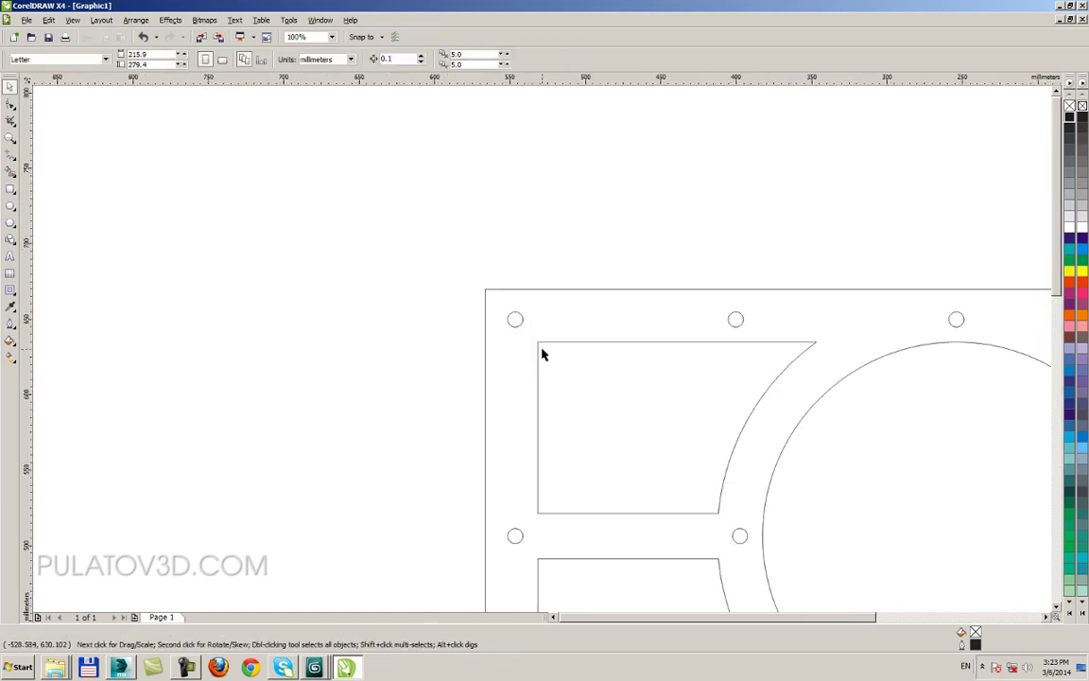
{"action": "left_click", "coordinate": [542, 350]}
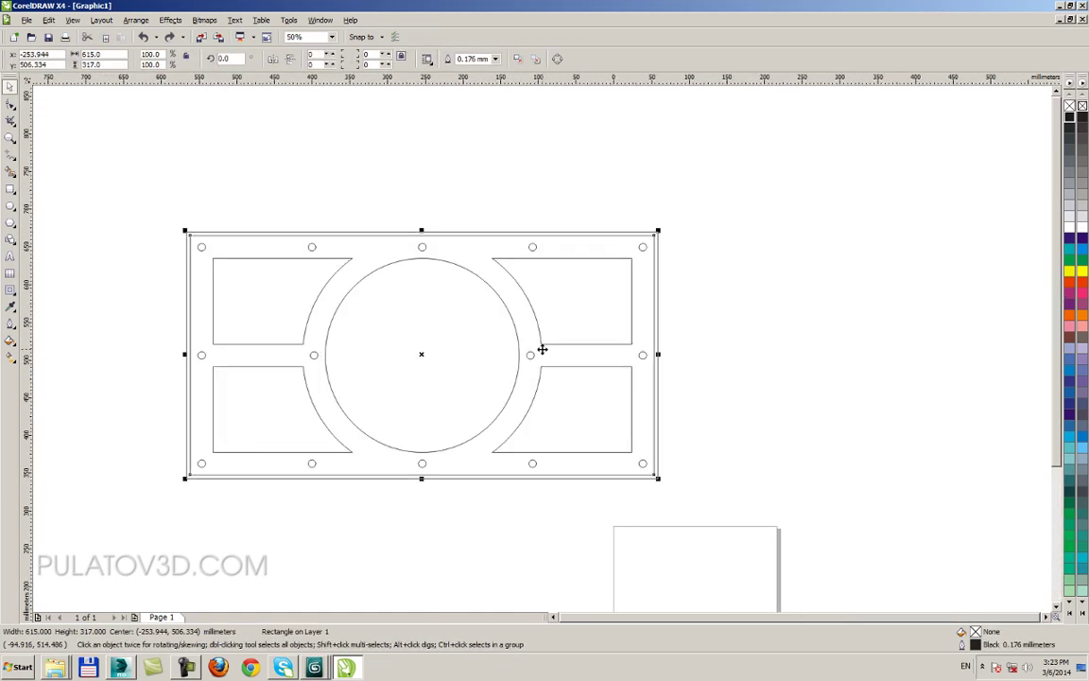
{"action": "scroll", "coordinate": [112, 209], "scroll_direction": "up", "scroll_amount": 2}
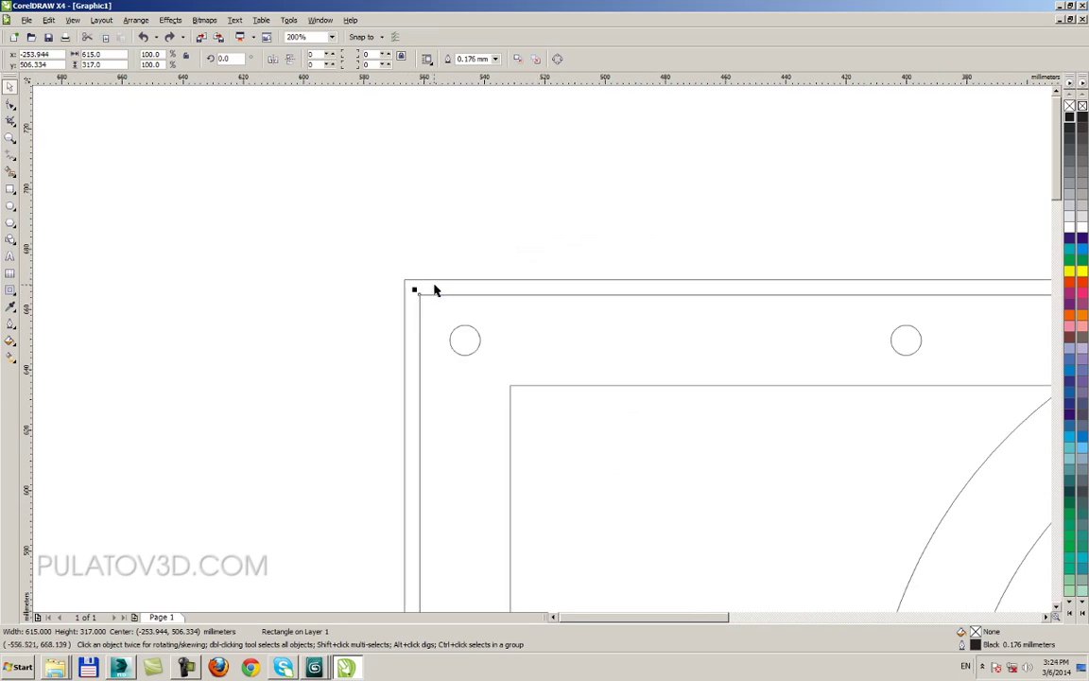
{"action": "key", "text": "Delete"}
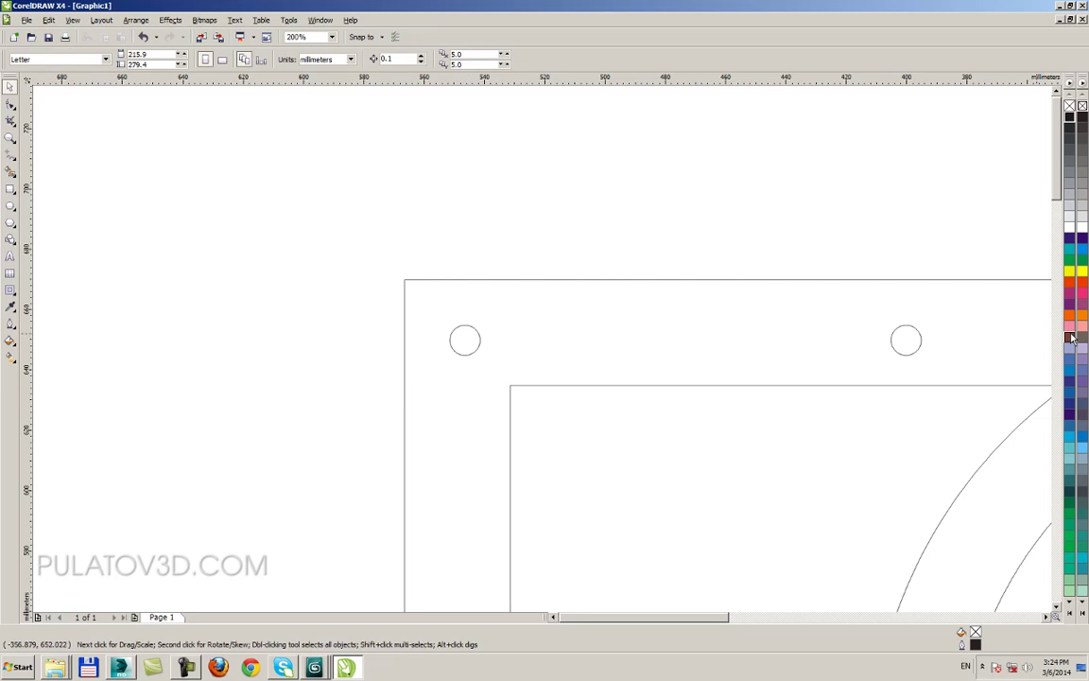
{"action": "left_click_drag", "start_coordinate": [903, 340], "coordinate": [902, 333]}
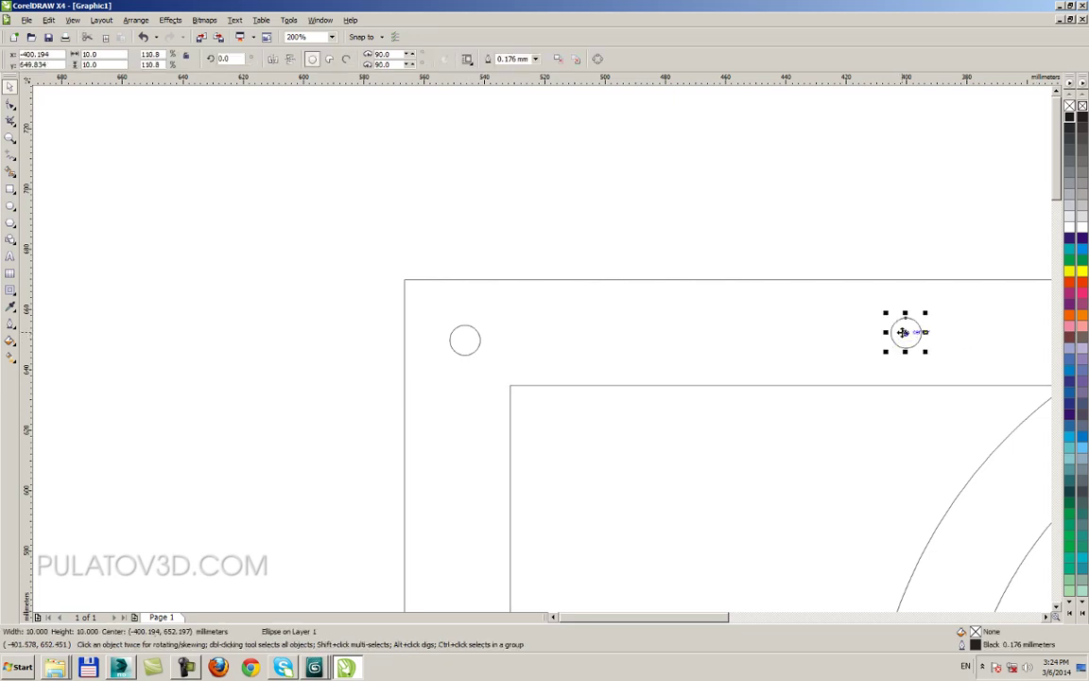
{"action": "left_click", "coordinate": [627, 280]}
{"action": "left_click", "coordinate": [9, 289]}
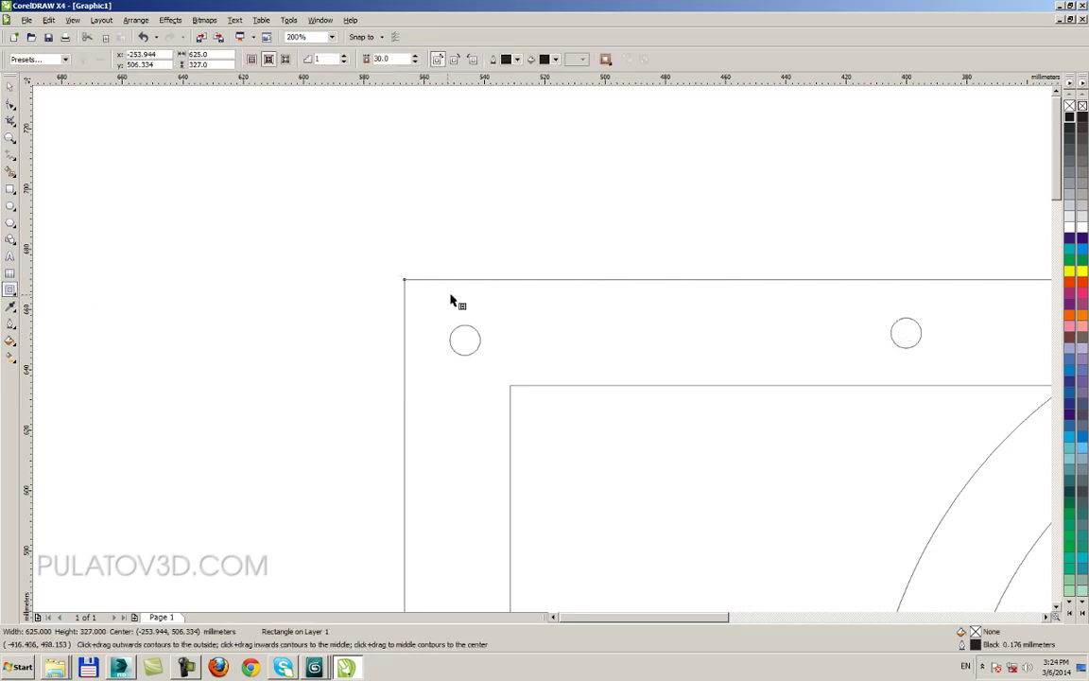
{"action": "left_click_drag", "start_coordinate": [450, 301], "coordinate": [413, 290]}
{"action": "key", "text": "ctrl+z"}
{"action": "left_click", "coordinate": [10, 86]}
{"action": "key", "text": "Escape"}
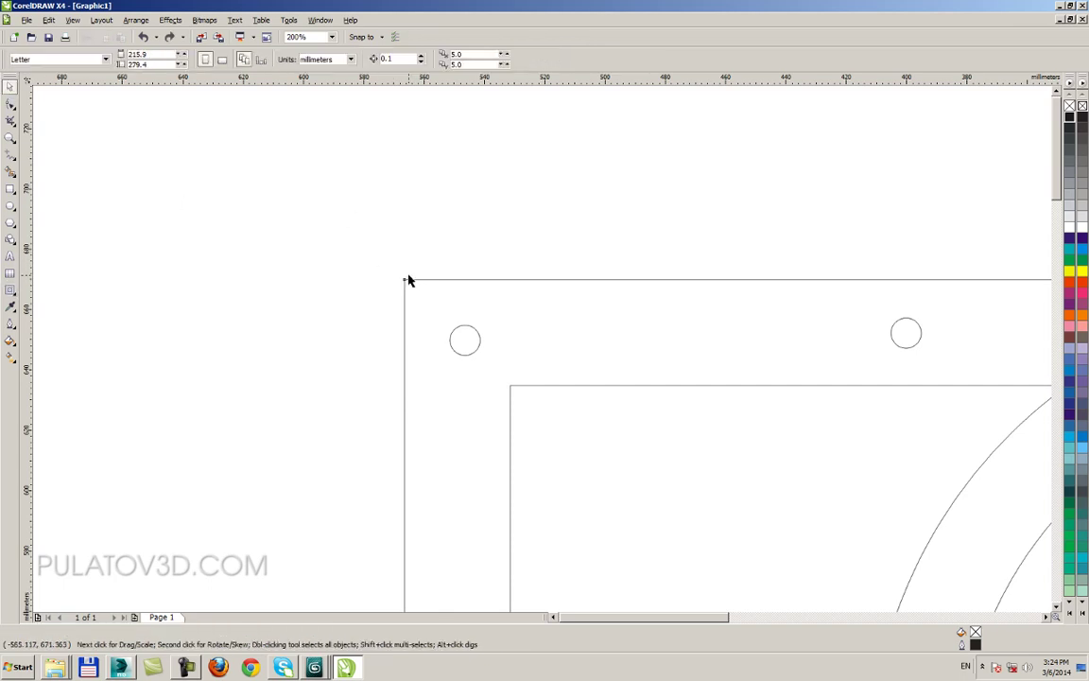
{"action": "left_click", "coordinate": [415, 280]}
{"action": "left_click", "coordinate": [417, 280]}
{"action": "left_click_drag", "start_coordinate": [418, 281], "coordinate": [440, 277]}
{"action": "key", "text": "ctrl+z"}
{"action": "left_click", "coordinate": [9, 289]}
{"action": "key", "text": "ctrl+z"}
{"action": "left_click", "coordinate": [9, 85]}
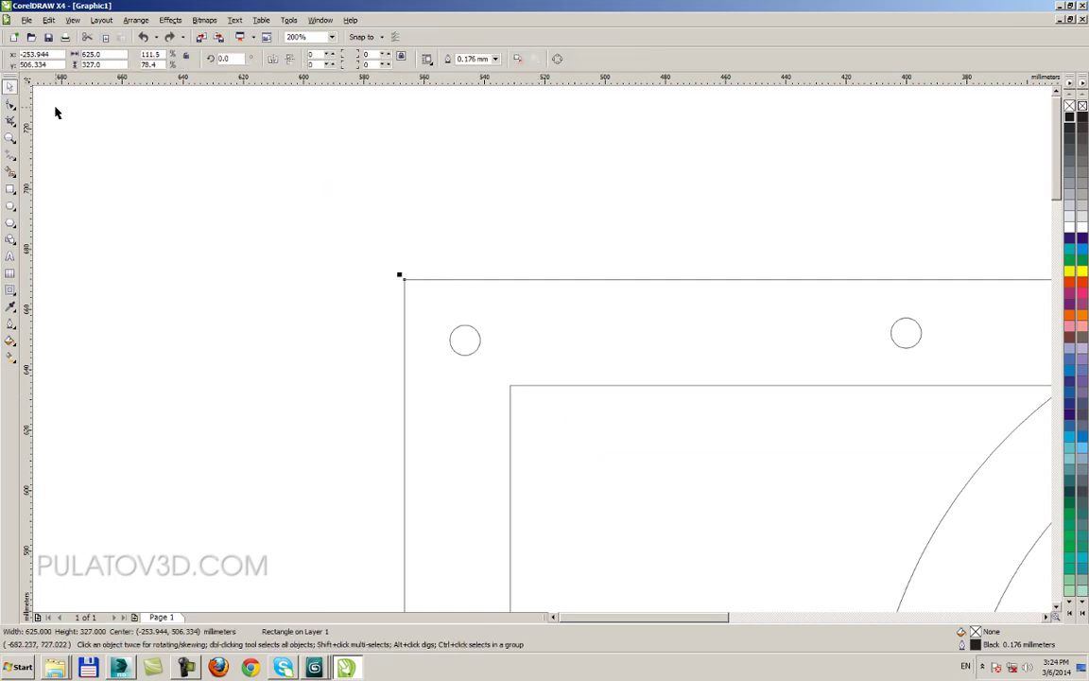
{"action": "scroll", "coordinate": [544, 350], "scroll_direction": "down", "scroll_amount": 4}
{"action": "left_click_drag", "start_coordinate": [643, 406], "coordinate": [634, 371]}
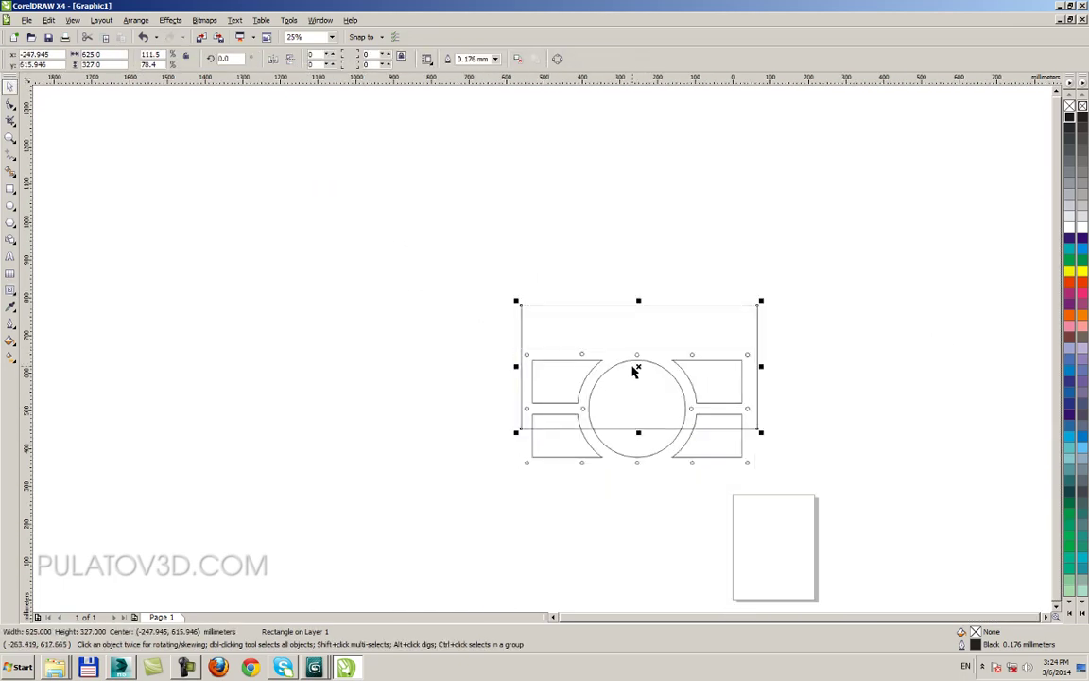
{"action": "key", "text": "ctrl+z"}
Step: Add a one-step inward contour with a 5 mm offset to the ceiling's 625 by 327 mm outer rectangle
{"action": "scroll", "coordinate": [536, 355], "scroll_direction": "up", "scroll_amount": 2}
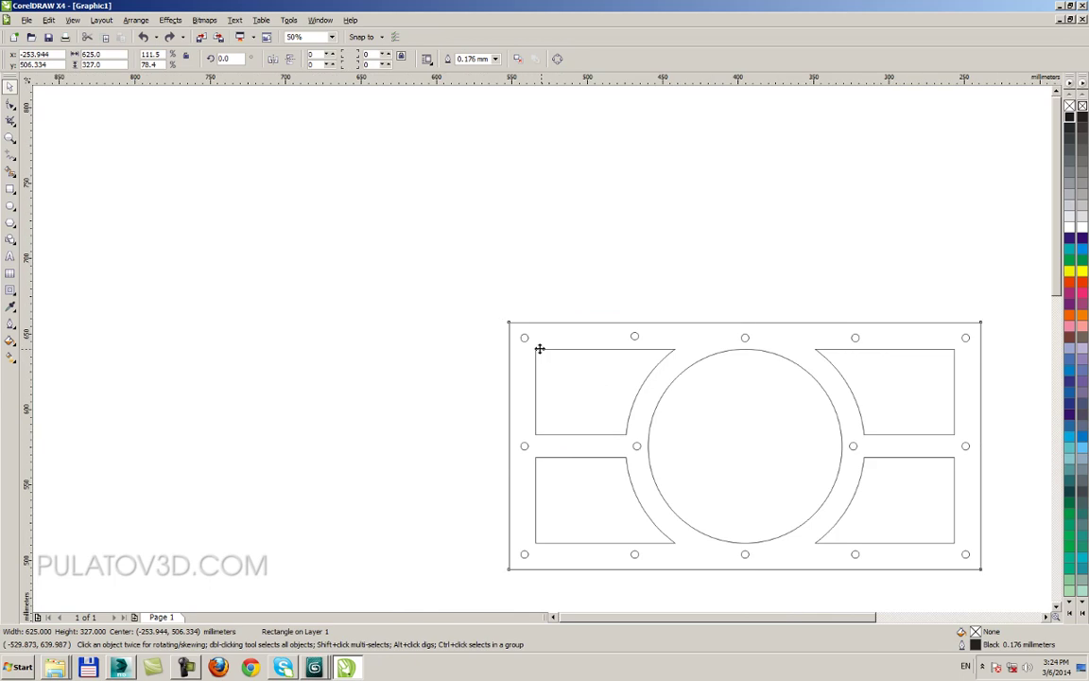
{"action": "left_click", "coordinate": [11, 288]}
{"action": "scroll", "coordinate": [518, 333], "scroll_direction": "up", "scroll_amount": 1}
{"action": "left_click_drag", "start_coordinate": [493, 409], "coordinate": [537, 427]}
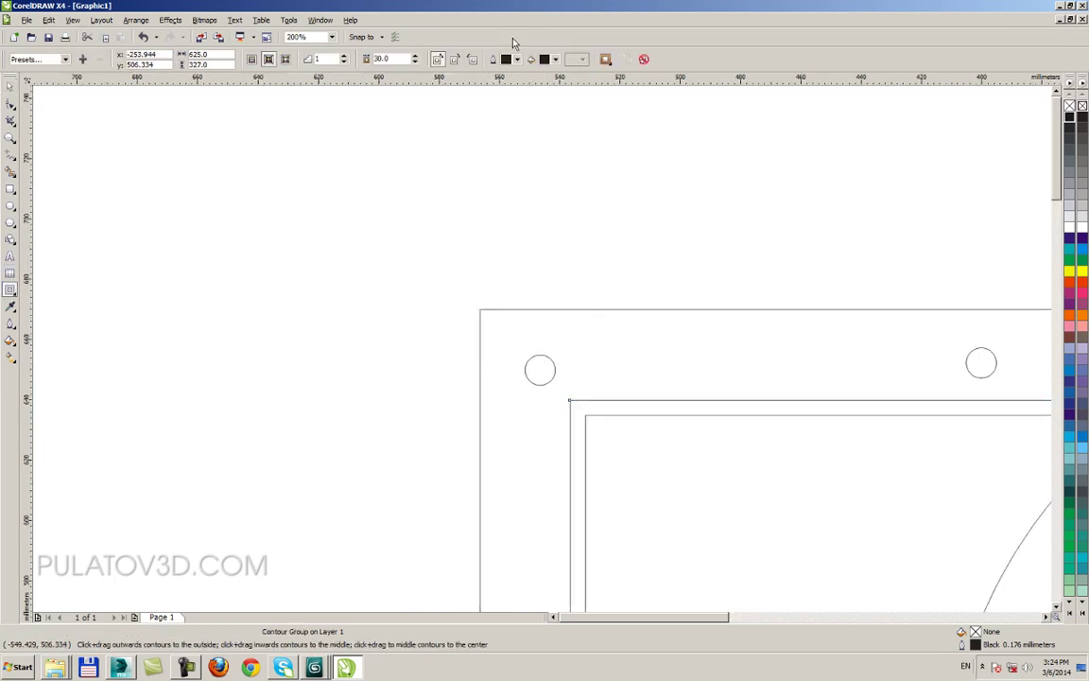
{"action": "double_click", "coordinate": [380, 58]}
{"action": "type", "text": "5"}
{"action": "key", "text": "Return"}
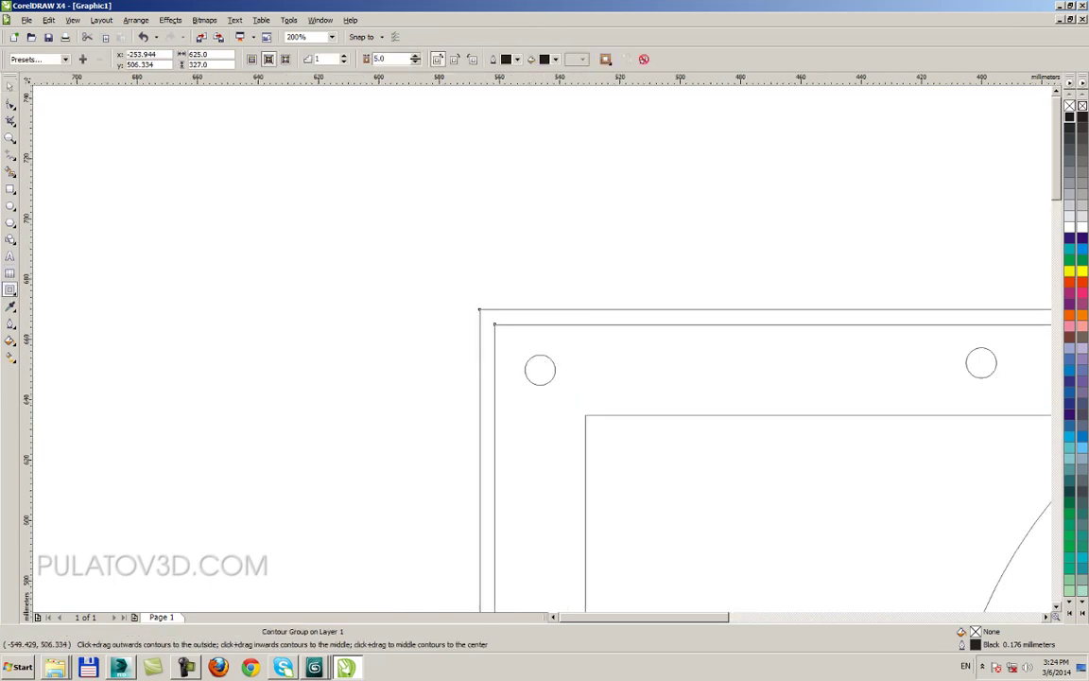
{"action": "left_click", "coordinate": [9, 86]}
{"action": "key", "text": "Escape"}
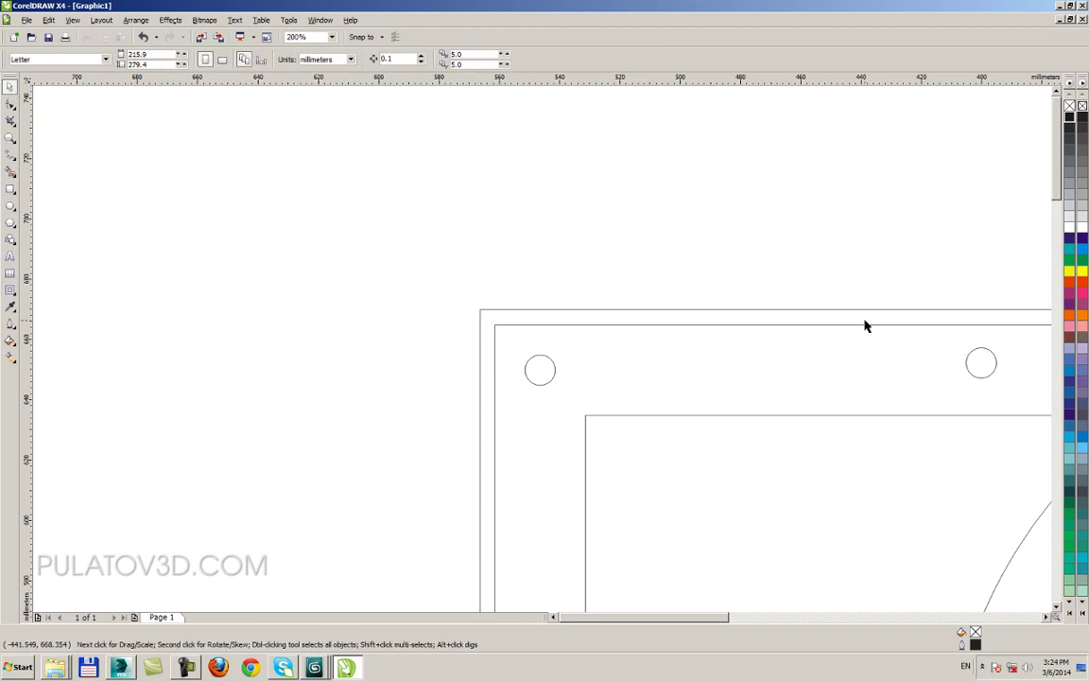
{"action": "scroll", "coordinate": [865, 323], "scroll_direction": "down", "scroll_amount": 2}
{"action": "scroll", "coordinate": [565, 363], "scroll_direction": "up", "scroll_amount": 2}
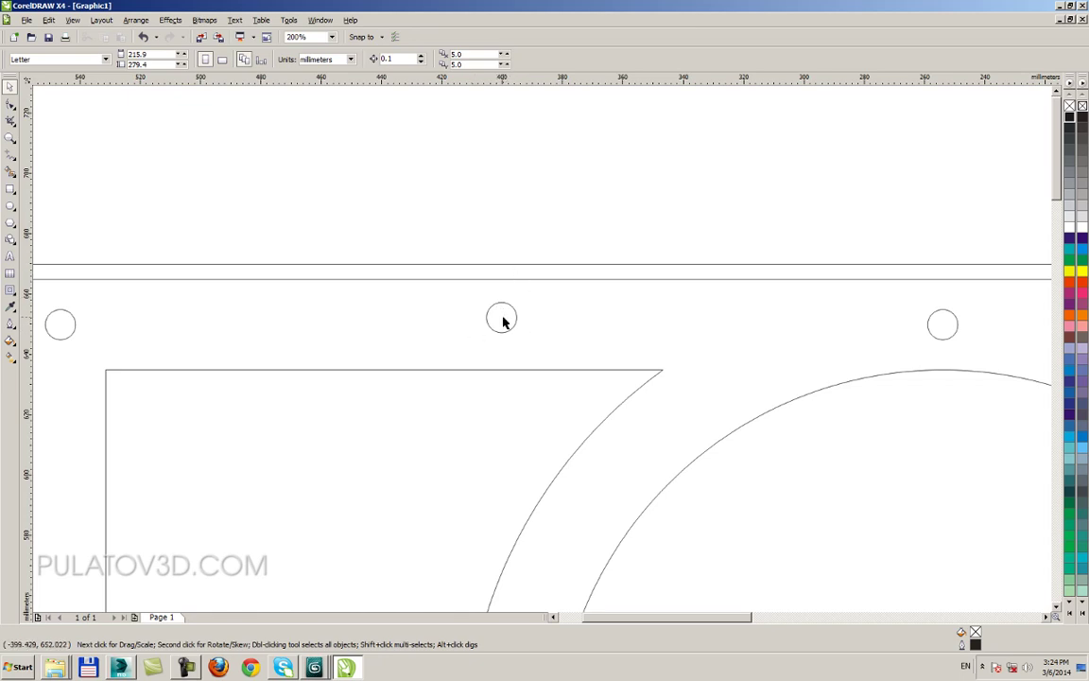
Step: Clear the contour from the ceiling's outer rectangle
{"action": "left_click", "coordinate": [512, 280]}
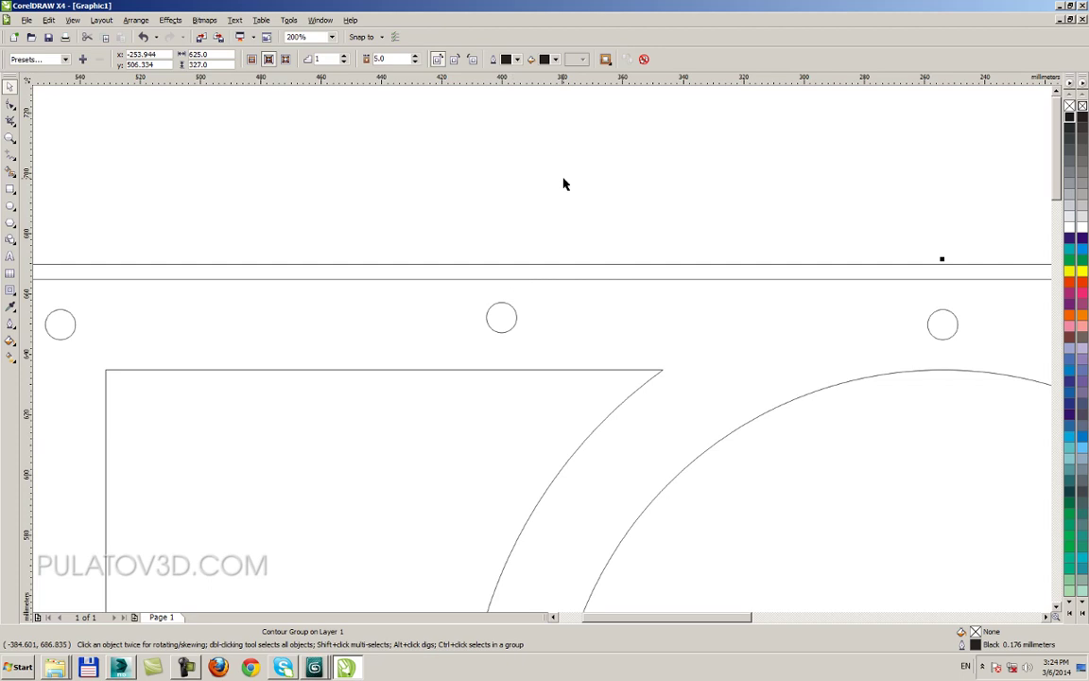
{"action": "left_click", "coordinate": [643, 59]}
{"action": "scroll", "coordinate": [464, 328], "scroll_direction": "down", "scroll_amount": 2}
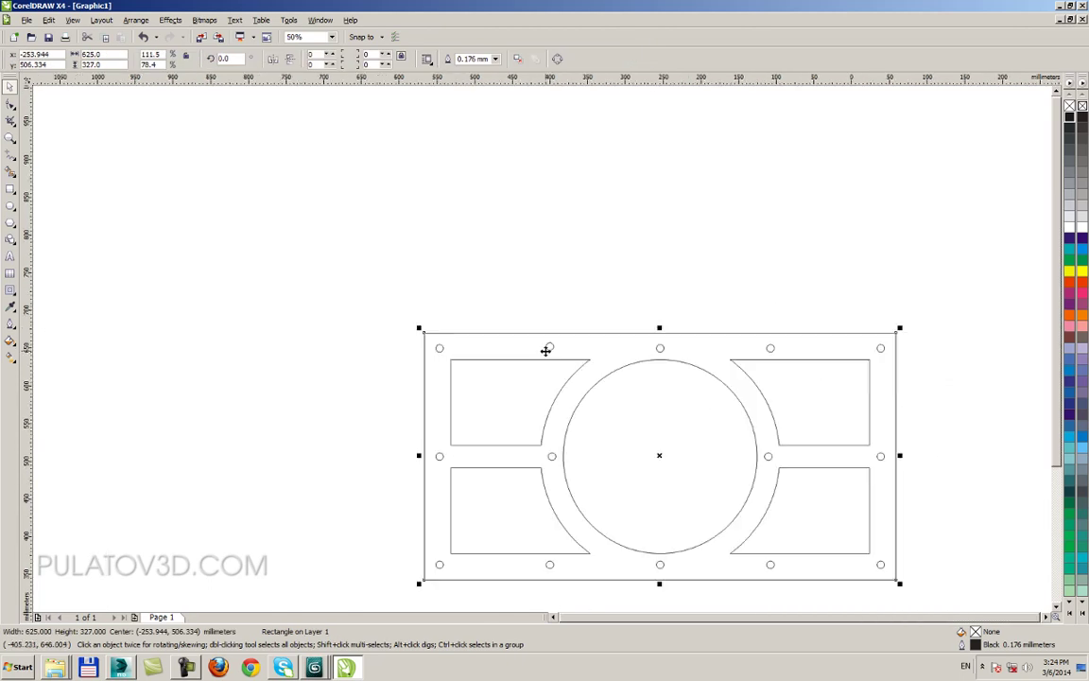
{"action": "scroll", "coordinate": [444, 316], "scroll_direction": "up", "scroll_amount": 1}
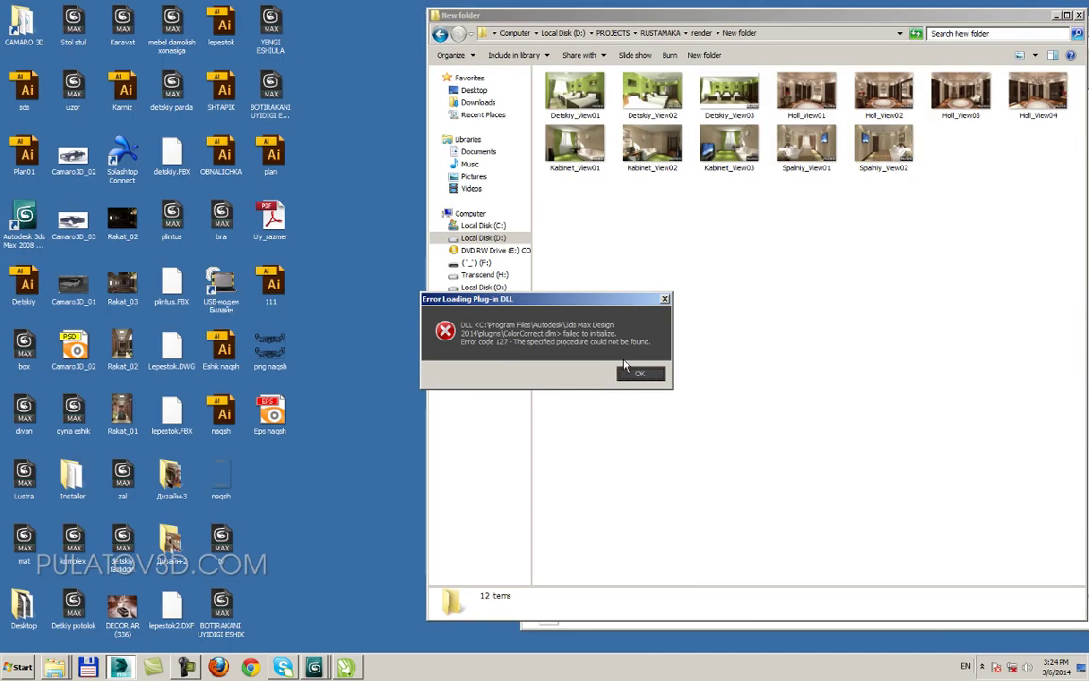
Step: Open the Uy_razmer PDF from the desktop in Adobe Acrobat and look through its floor plan
{"action": "left_click", "coordinate": [271, 225]}
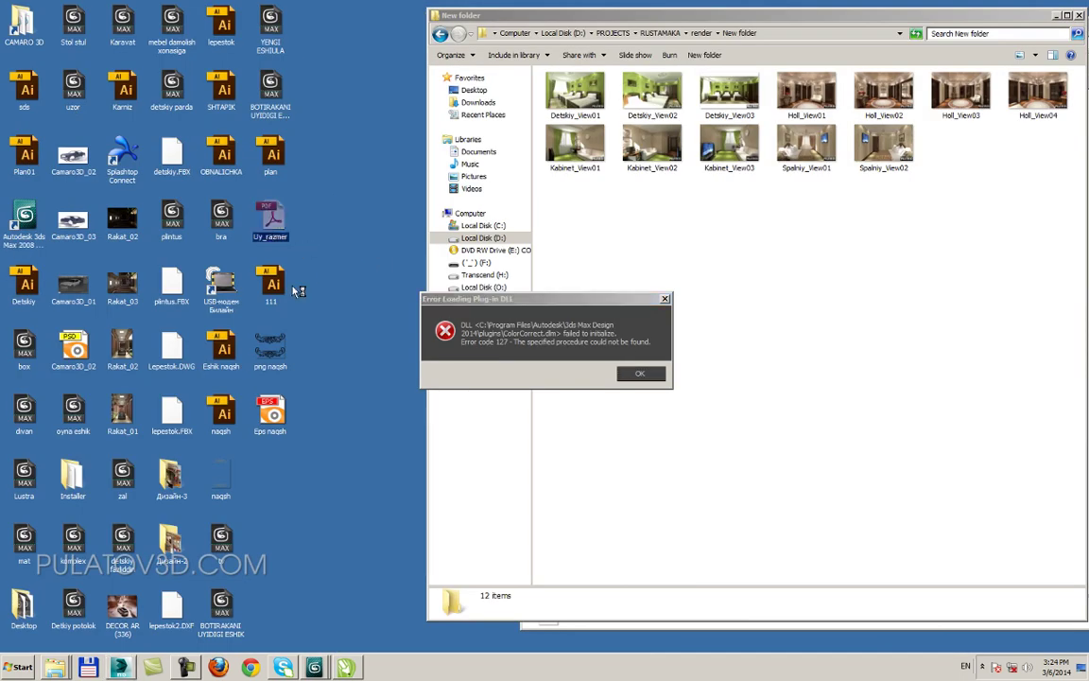
{"action": "double_click", "coordinate": [284, 231]}
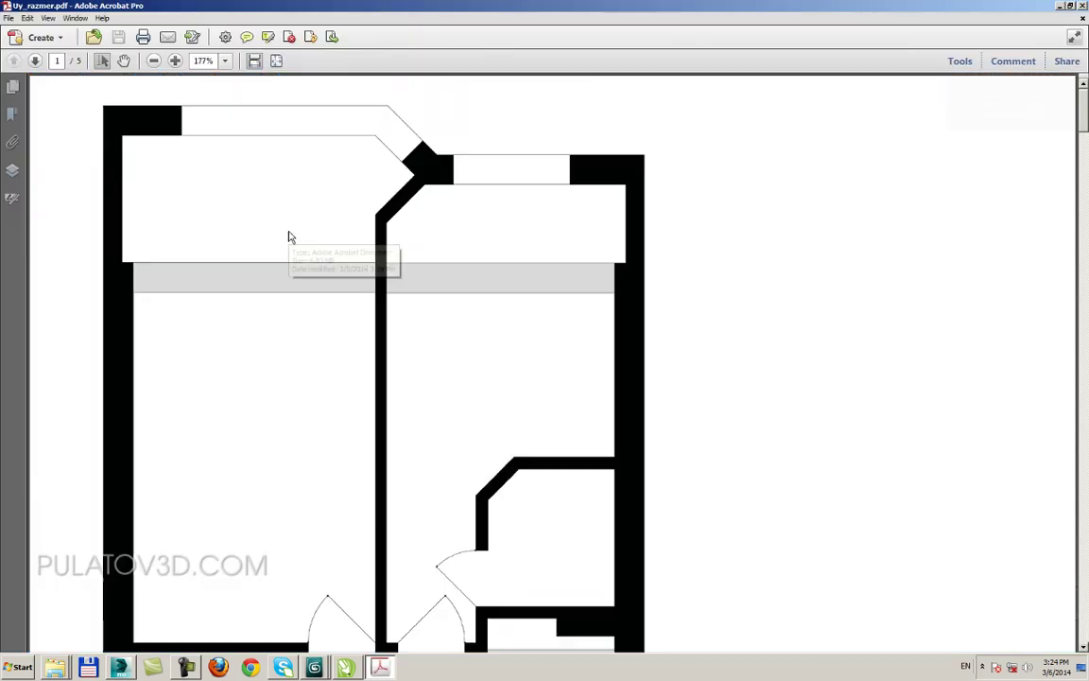
{"action": "scroll", "coordinate": [379, 219], "scroll_direction": "down", "scroll_amount": 10}
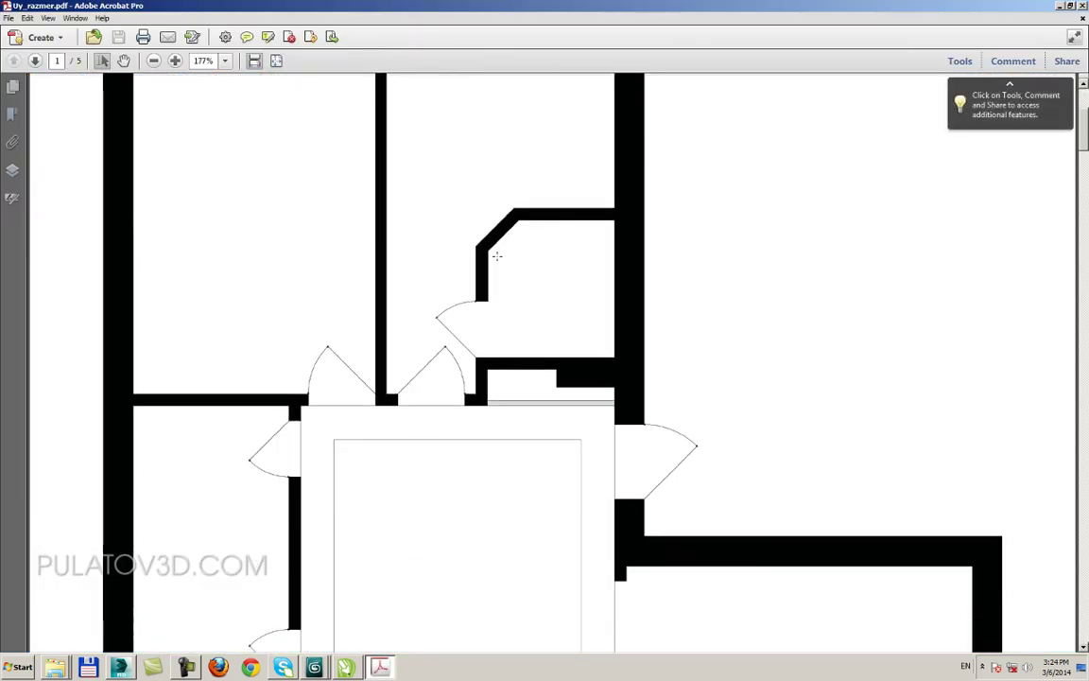
{"action": "scroll", "coordinate": [500, 298], "scroll_direction": "down", "scroll_amount": 3}
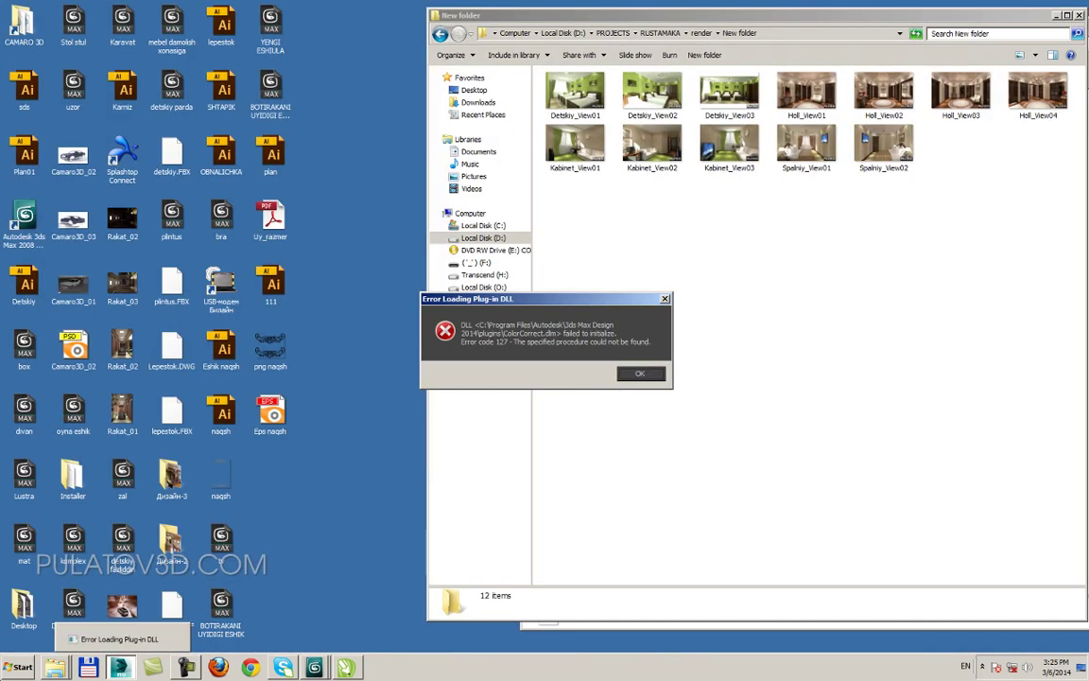
Step: Switch back to CorelDRAW and open the recent drawing razmer from the RUSTAMAKA project
{"action": "left_click", "coordinate": [346, 666]}
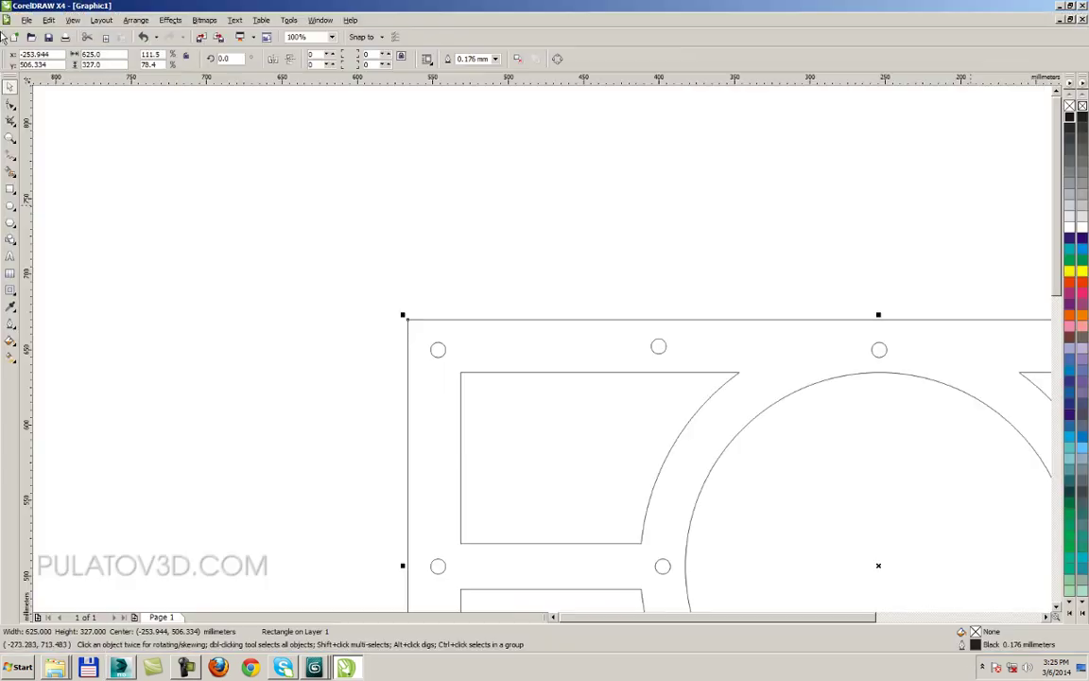
{"action": "left_click", "coordinate": [20, 20]}
{"action": "mouse_move", "coordinate": [142, 385]}
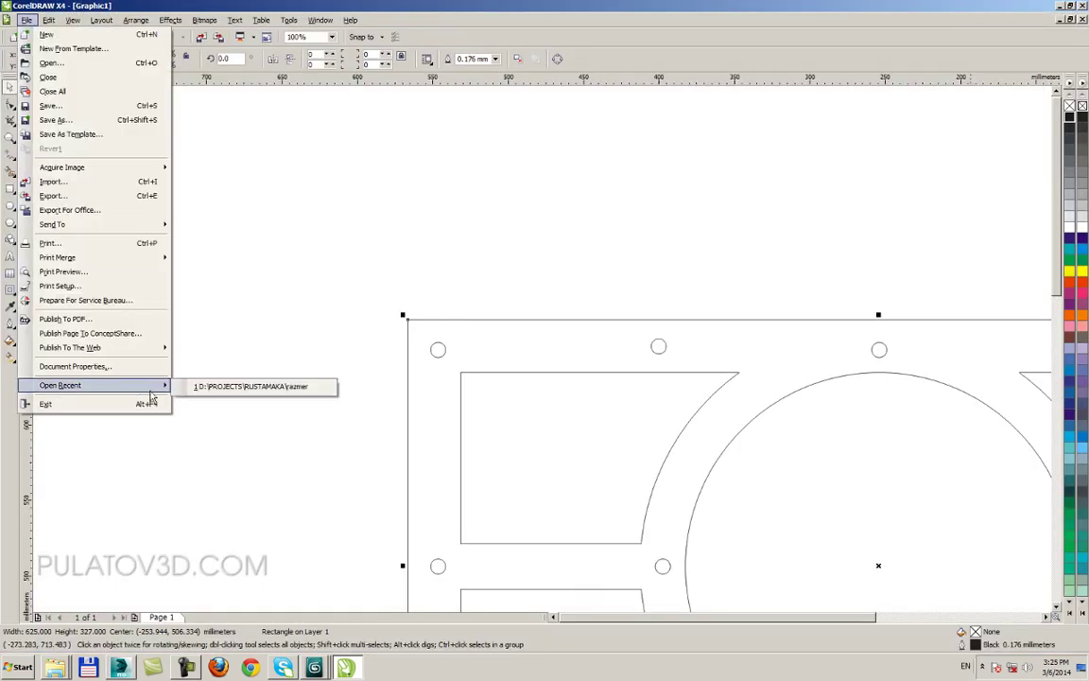
{"action": "left_click", "coordinate": [204, 387]}
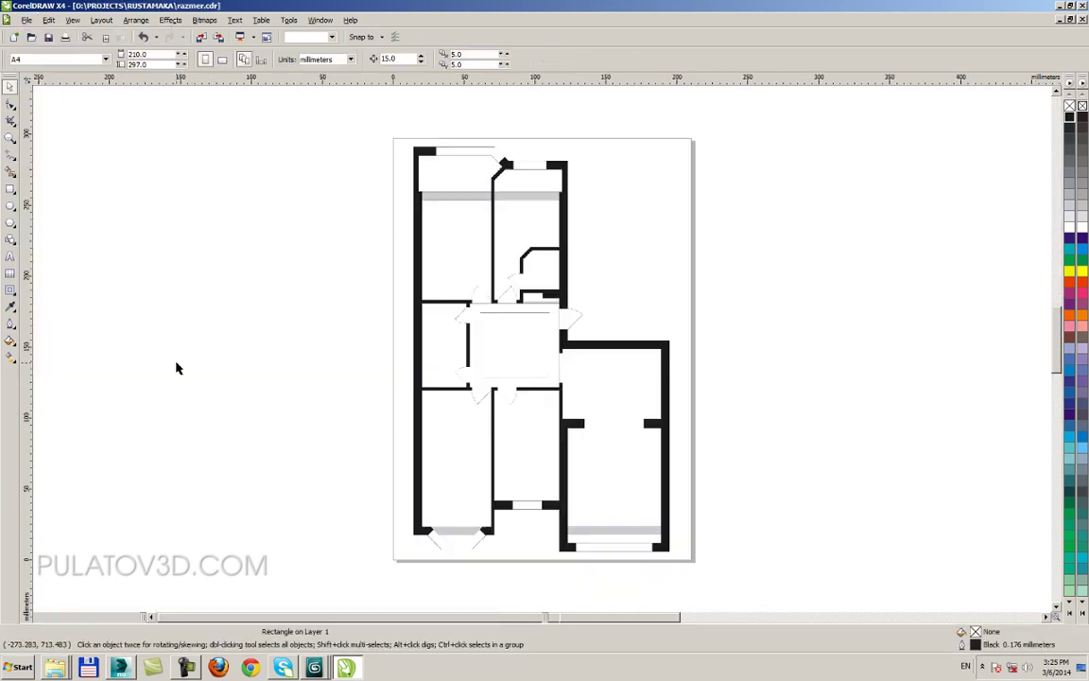
Step: Examine the apartment's ceiling plans, especially the light circle layout and edge dimensions in the upper corner of the children's room
{"action": "scroll", "coordinate": [543, 354], "scroll_direction": "down", "scroll_amount": 3}
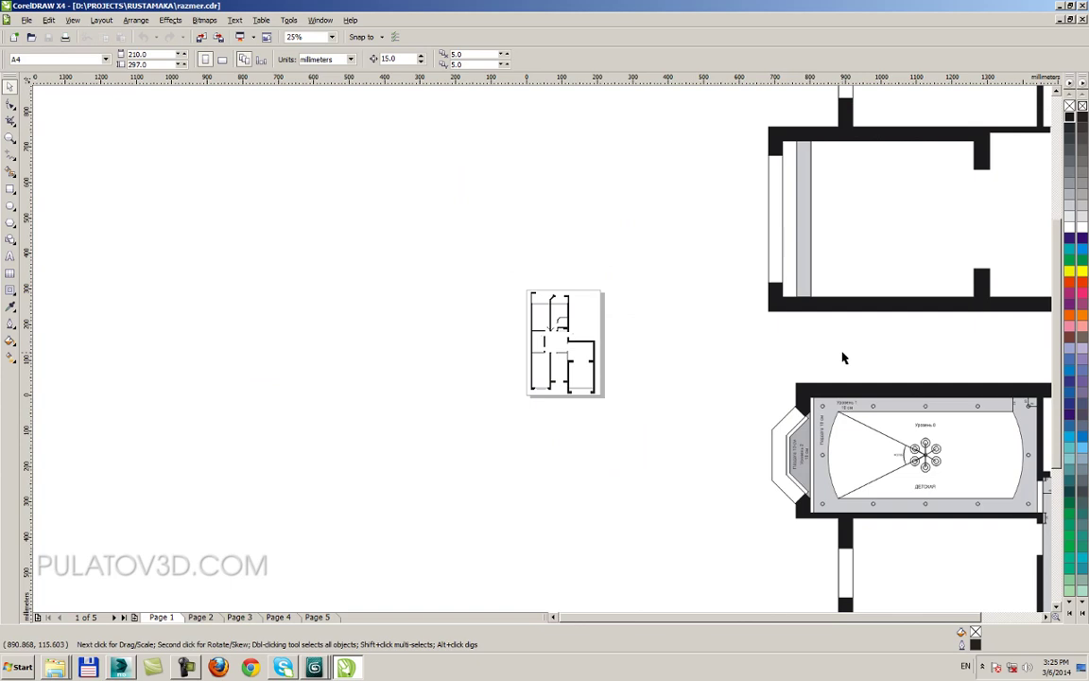
{"action": "scroll", "coordinate": [773, 452], "scroll_direction": "up", "scroll_amount": 1}
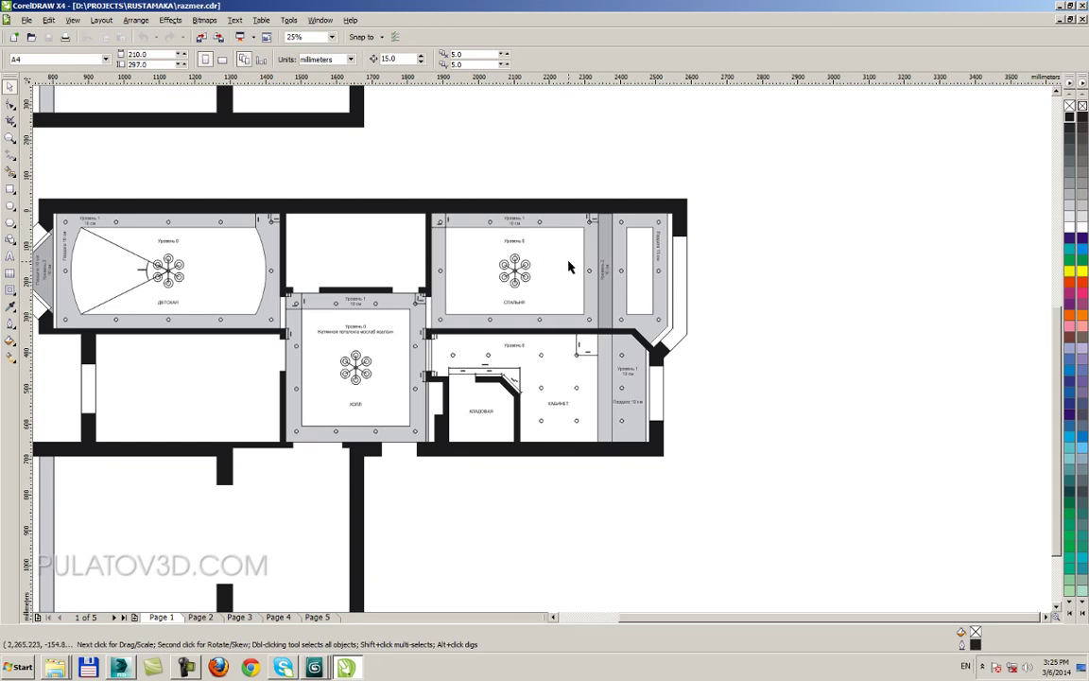
{"action": "scroll", "coordinate": [614, 345], "scroll_direction": "down", "scroll_amount": 2}
{"action": "scroll", "coordinate": [542, 354], "scroll_direction": "up", "scroll_amount": 3}
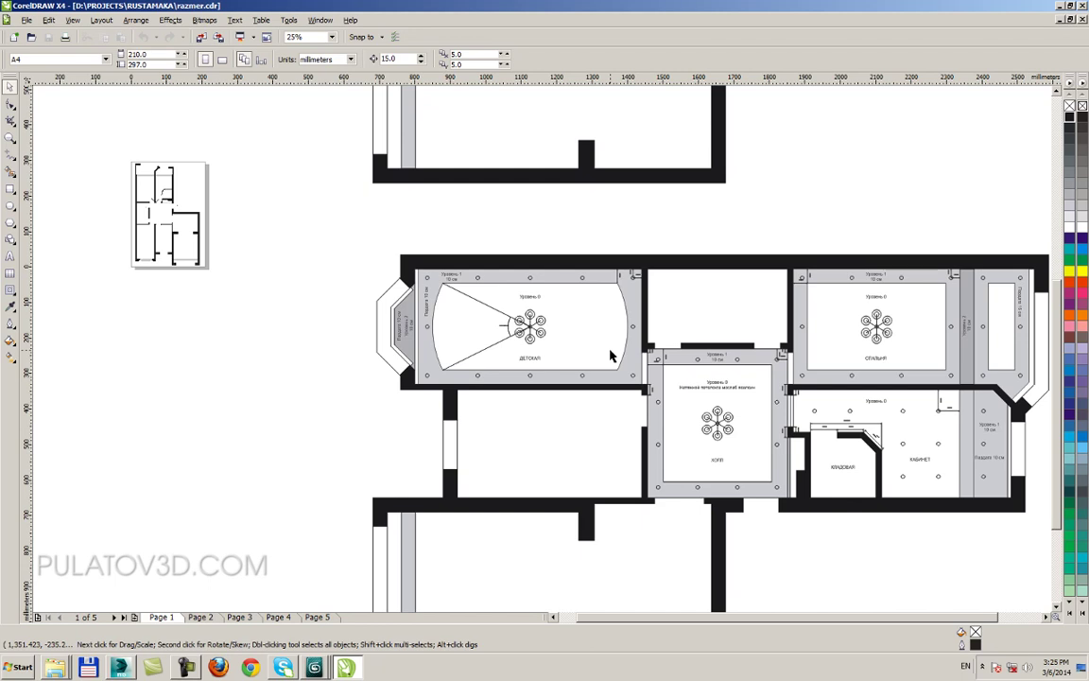
{"action": "scroll", "coordinate": [639, 375], "scroll_direction": "up", "scroll_amount": 1}
{"action": "scroll", "coordinate": [543, 355], "scroll_direction": "down", "scroll_amount": 2}
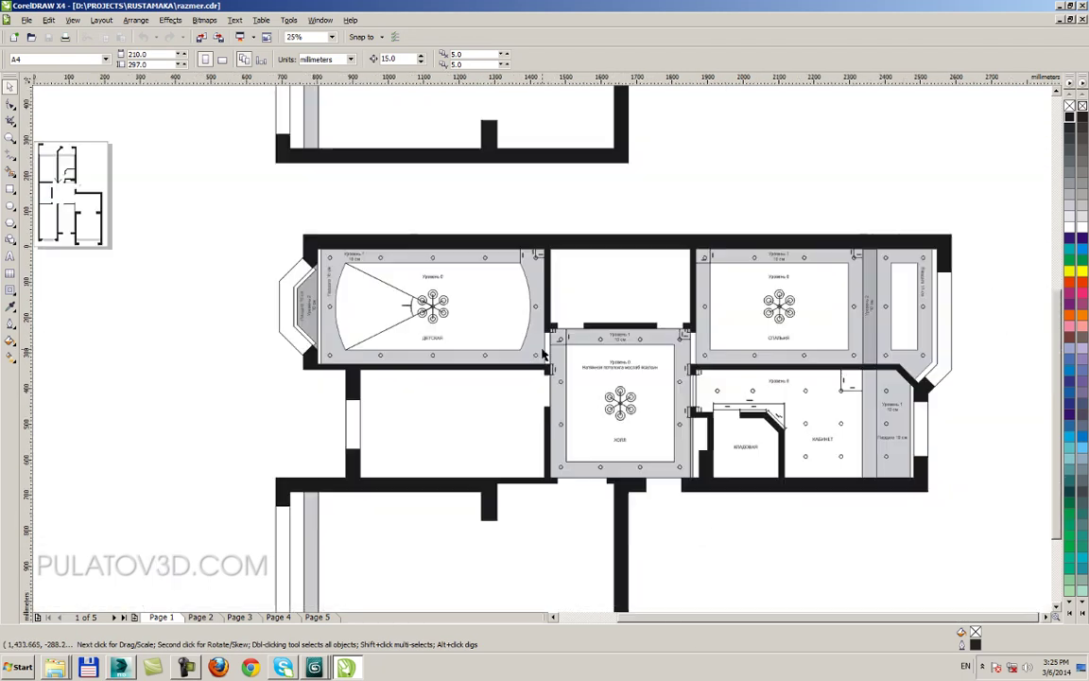
{"action": "scroll", "coordinate": [539, 353], "scroll_direction": "up", "scroll_amount": 2}
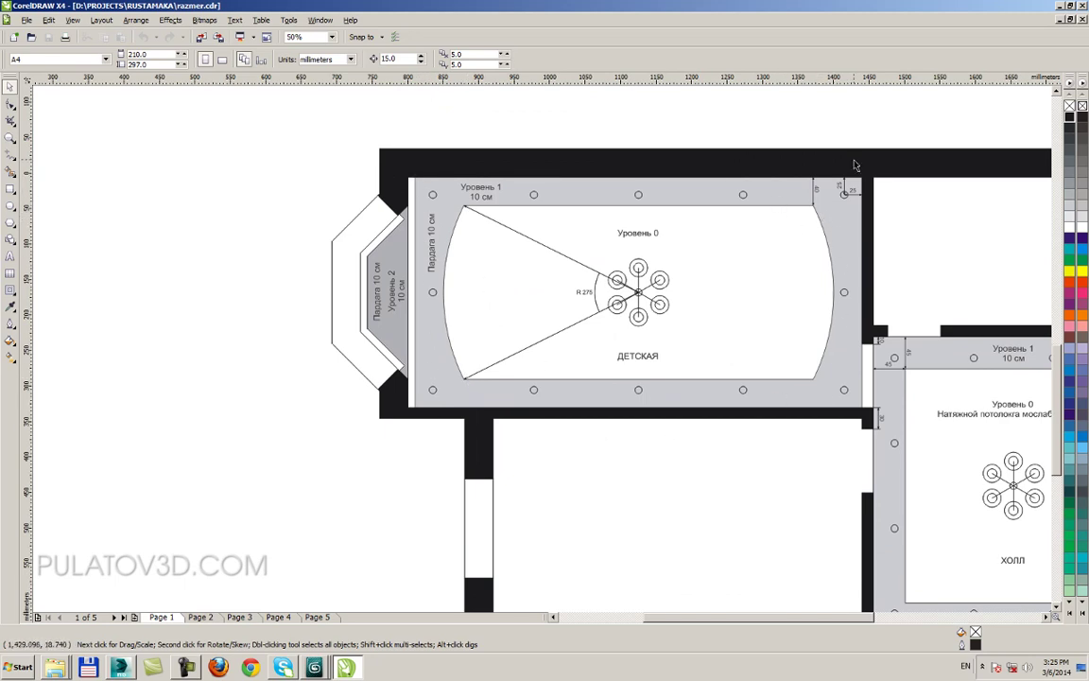
{"action": "scroll", "coordinate": [853, 165], "scroll_direction": "up", "scroll_amount": 2}
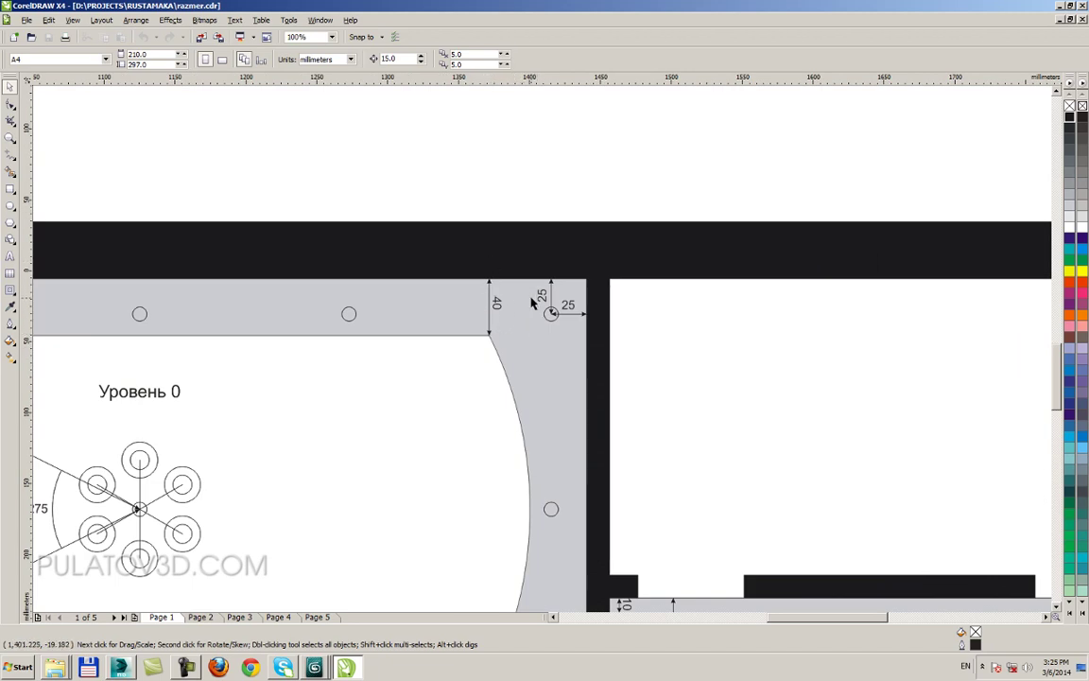
Step: Examine the children's room plan, including its level labels, arc radius, bay window recess, light spacing and edge dimensions
{"action": "scroll", "coordinate": [533, 301], "scroll_direction": "down", "scroll_amount": 2}
{"action": "scroll", "coordinate": [476, 311], "scroll_direction": "up", "scroll_amount": 1}
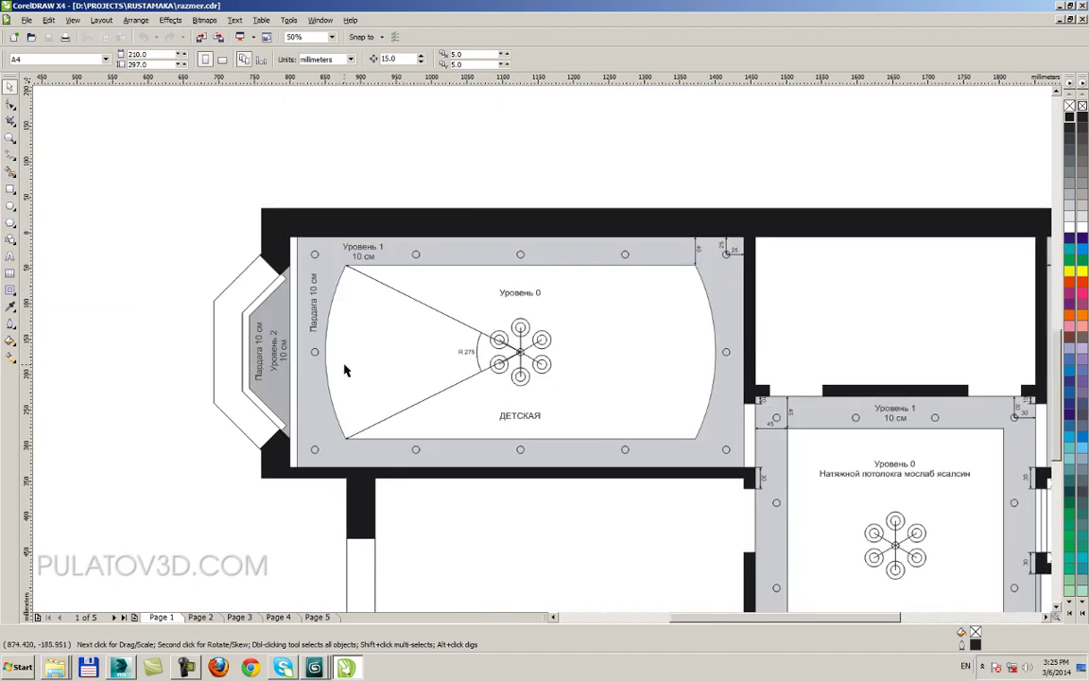
{"action": "scroll", "coordinate": [442, 342], "scroll_direction": "up", "scroll_amount": 1}
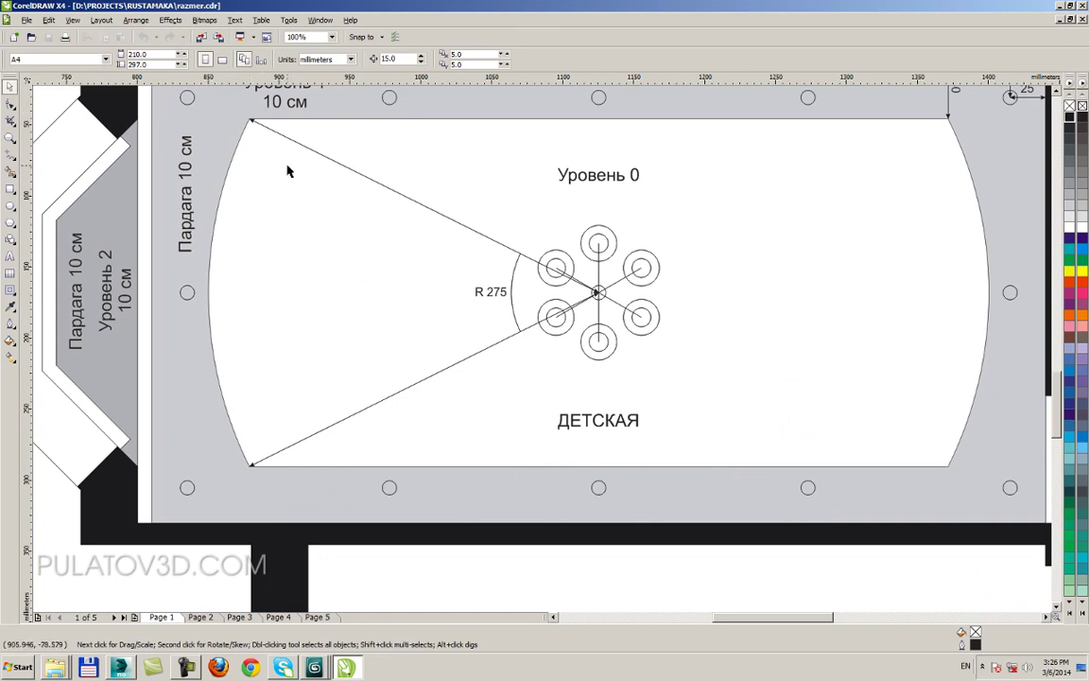
{"action": "scroll", "coordinate": [219, 171], "scroll_direction": "down", "scroll_amount": 1}
{"action": "scroll", "coordinate": [543, 357], "scroll_direction": "up", "scroll_amount": 1}
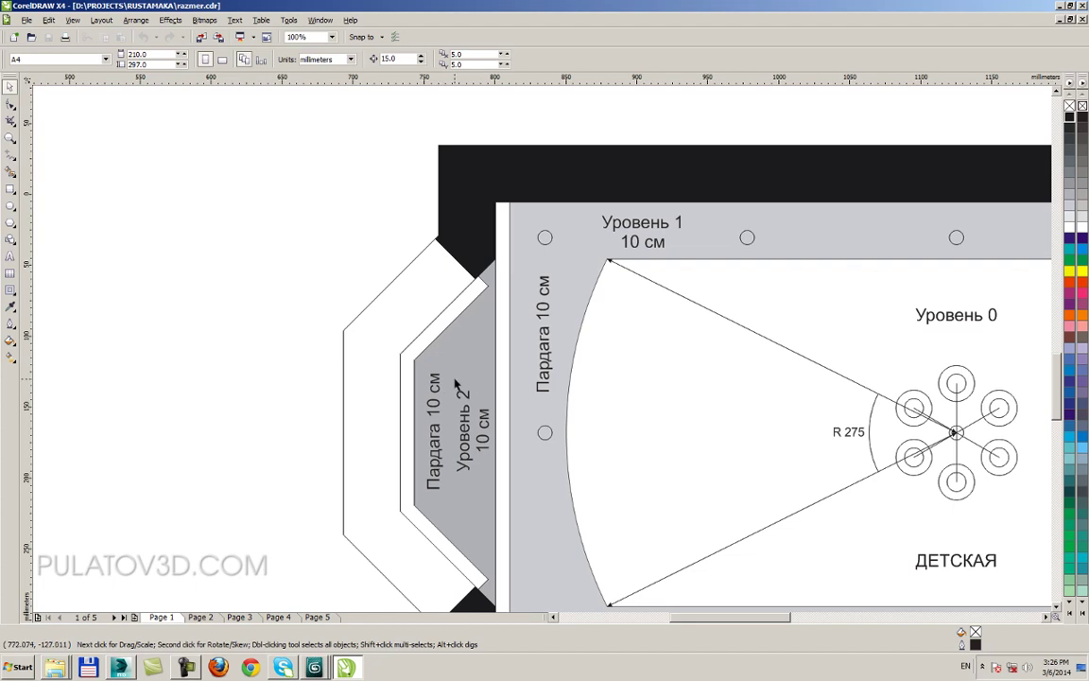
{"action": "scroll", "coordinate": [458, 387], "scroll_direction": "down", "scroll_amount": 2}
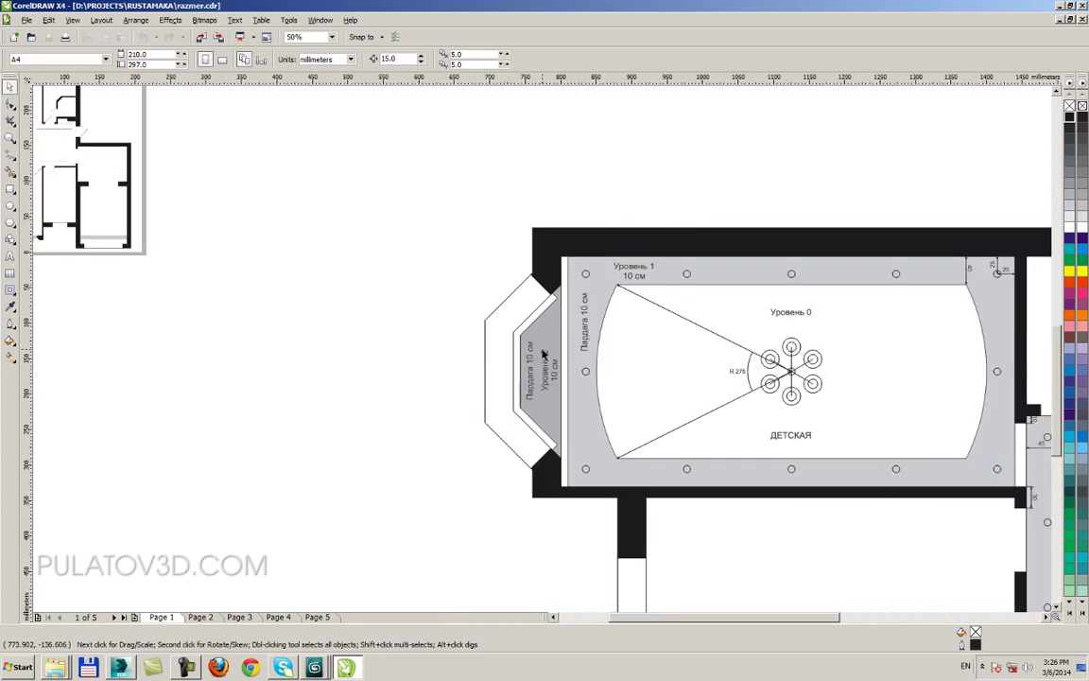
{"action": "scroll", "coordinate": [788, 327], "scroll_direction": "up", "scroll_amount": 1}
{"action": "scroll", "coordinate": [76, 447], "scroll_direction": "up", "scroll_amount": 1}
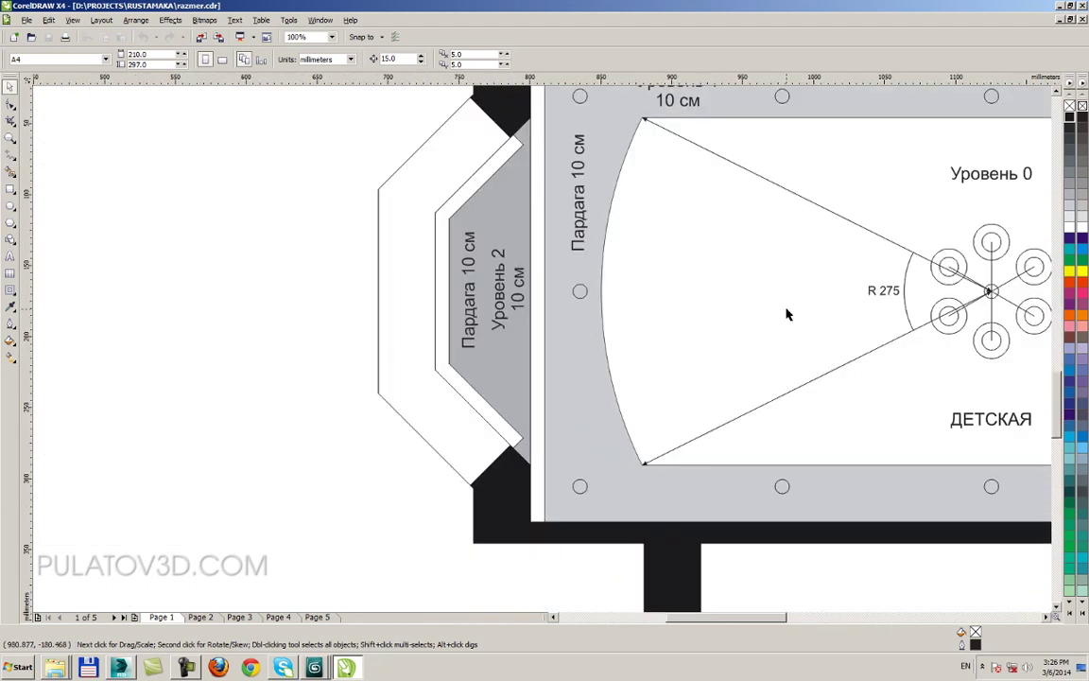
{"action": "scroll", "coordinate": [784, 313], "scroll_direction": "down", "scroll_amount": 1}
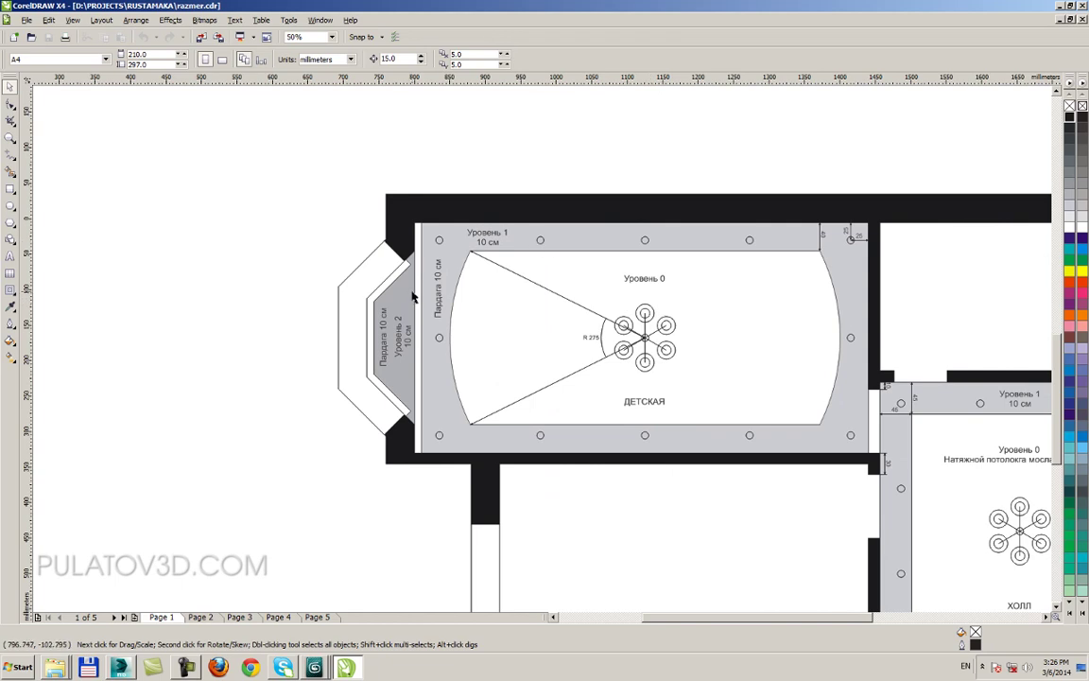
{"action": "scroll", "coordinate": [430, 298], "scroll_direction": "down", "scroll_amount": 1}
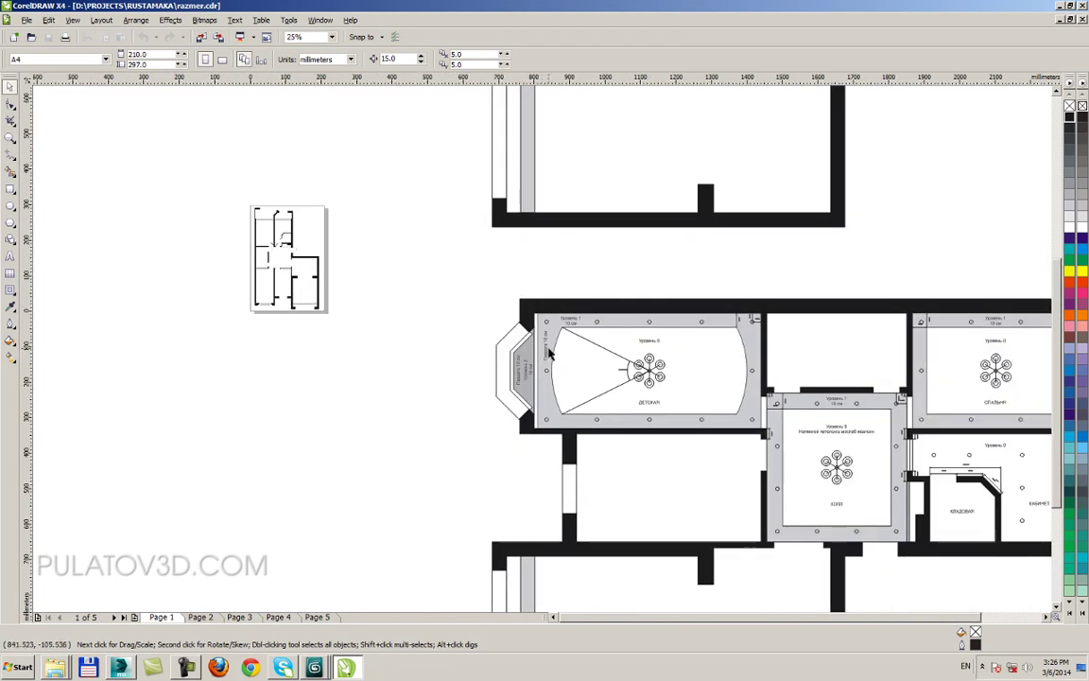
{"action": "scroll", "coordinate": [540, 284], "scroll_direction": "up", "scroll_amount": 2}
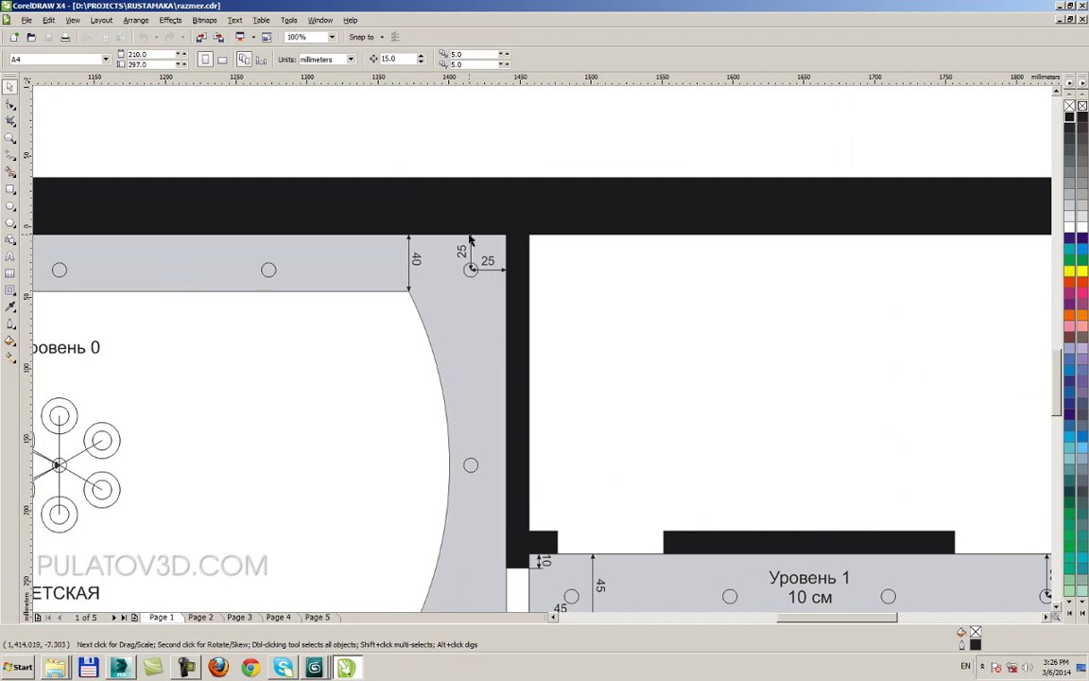
{"action": "scroll", "coordinate": [467, 279], "scroll_direction": "down", "scroll_amount": 3}
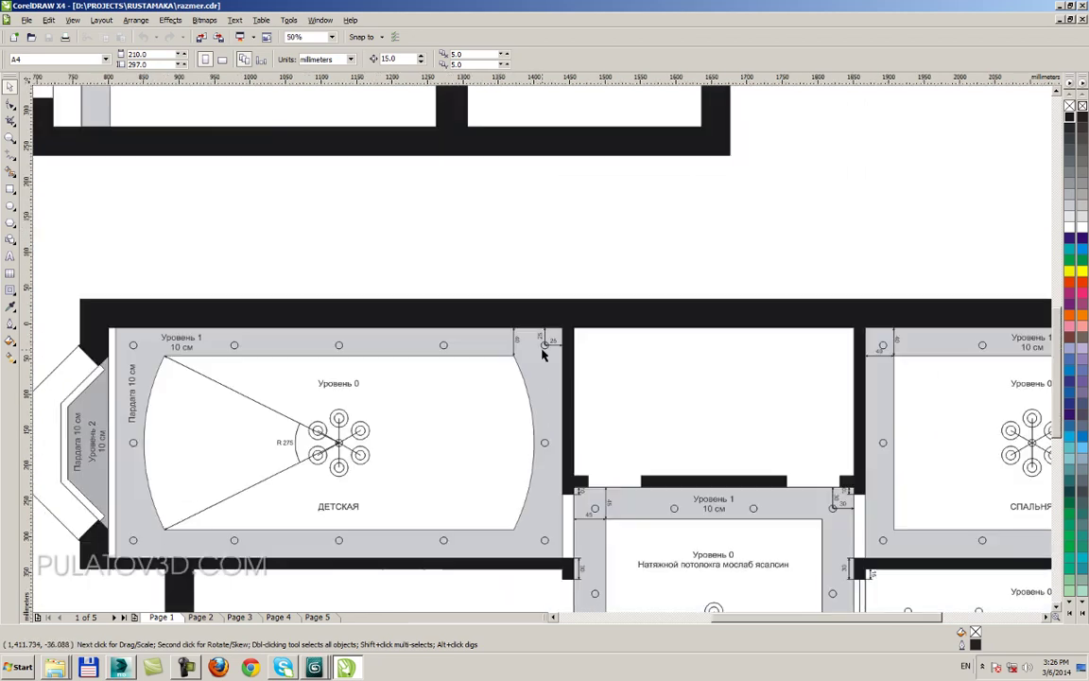
Step: Examine the ceiling plans of the hall, bedroom, study and storeroom, especially their light offsets and wall dimensions
{"action": "scroll", "coordinate": [611, 442], "scroll_direction": "up", "scroll_amount": 2}
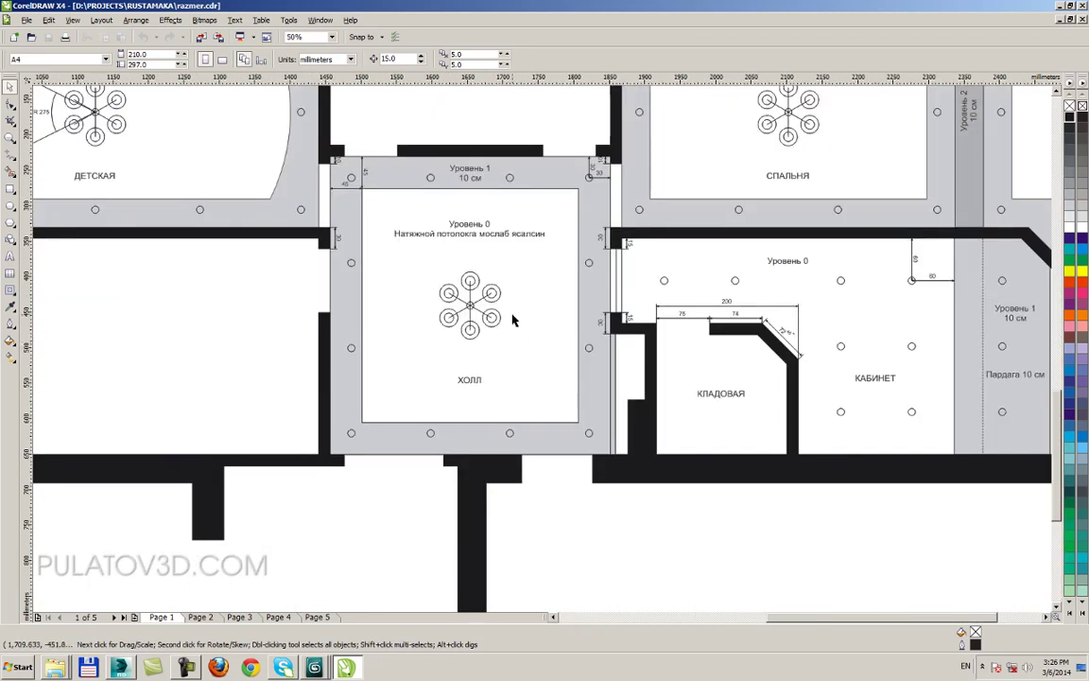
{"action": "scroll", "coordinate": [591, 175], "scroll_direction": "up", "scroll_amount": 1}
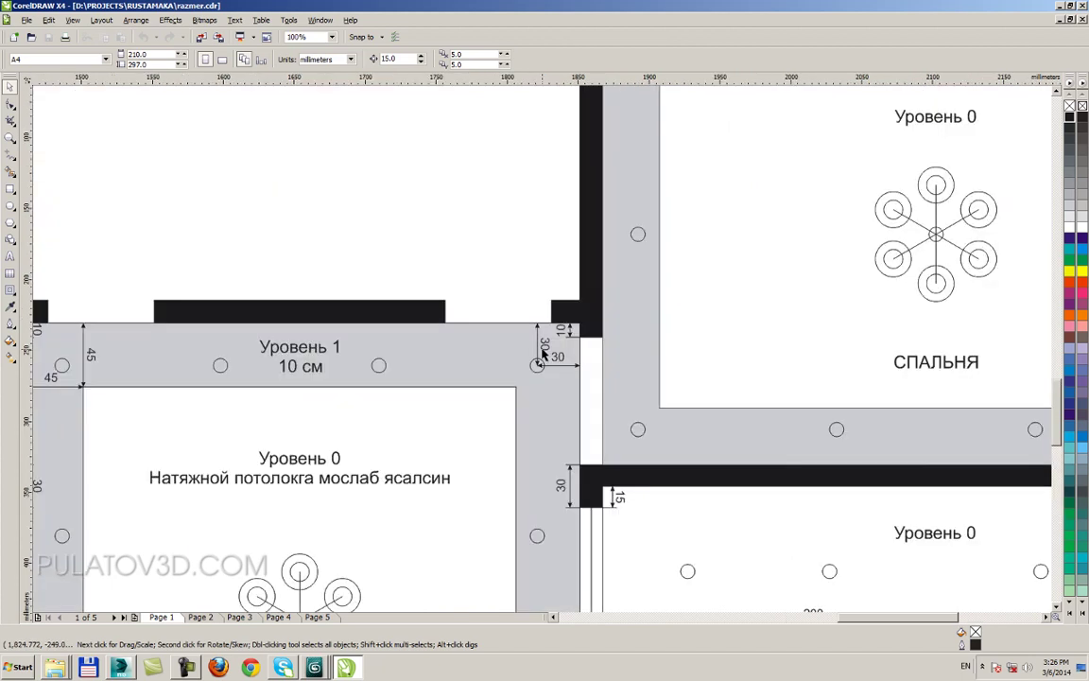
{"action": "scroll", "coordinate": [652, 373], "scroll_direction": "up", "scroll_amount": 2}
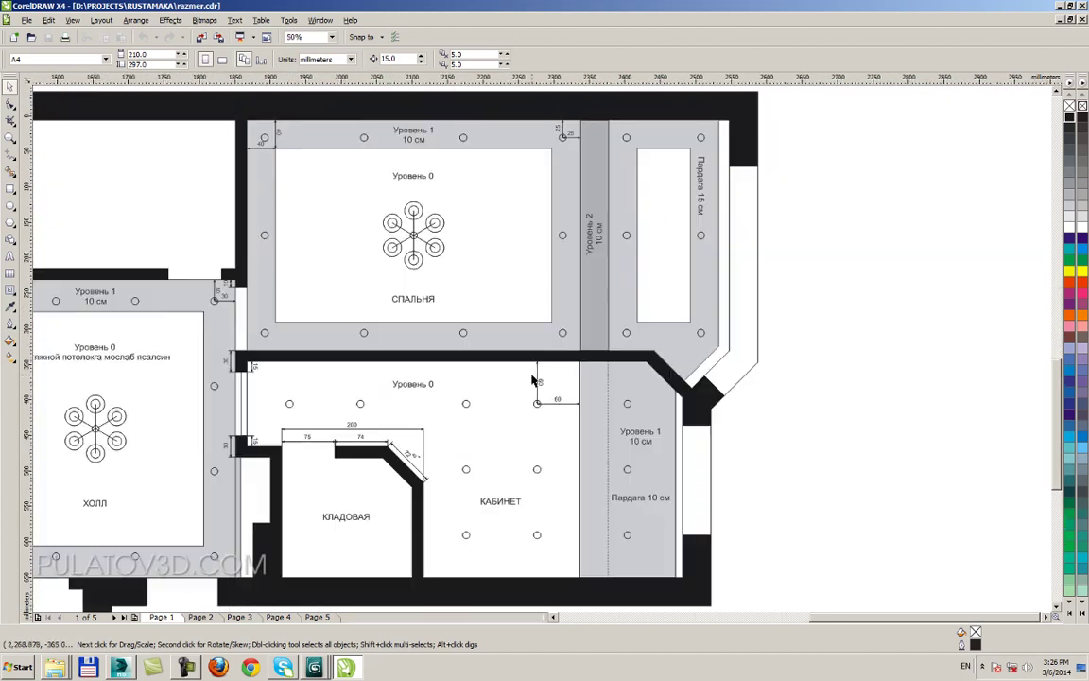
{"action": "scroll", "coordinate": [541, 354], "scroll_direction": "down", "scroll_amount": 2}
{"action": "scroll", "coordinate": [544, 355], "scroll_direction": "up", "scroll_amount": 2}
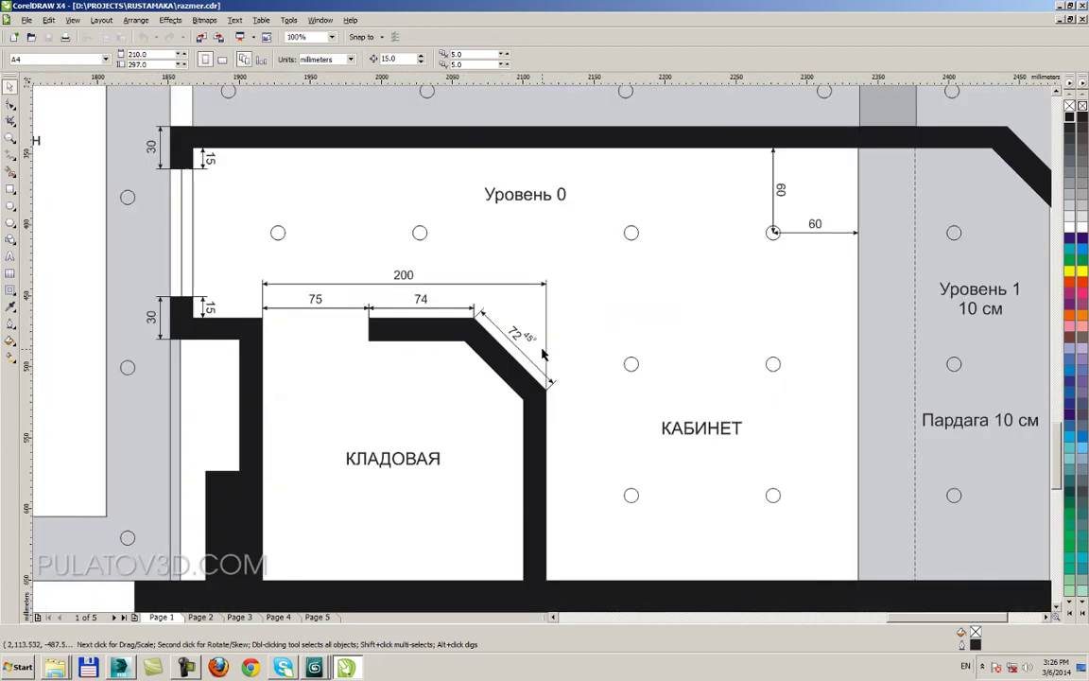
{"action": "scroll", "coordinate": [543, 354], "scroll_direction": "down", "scroll_amount": 1}
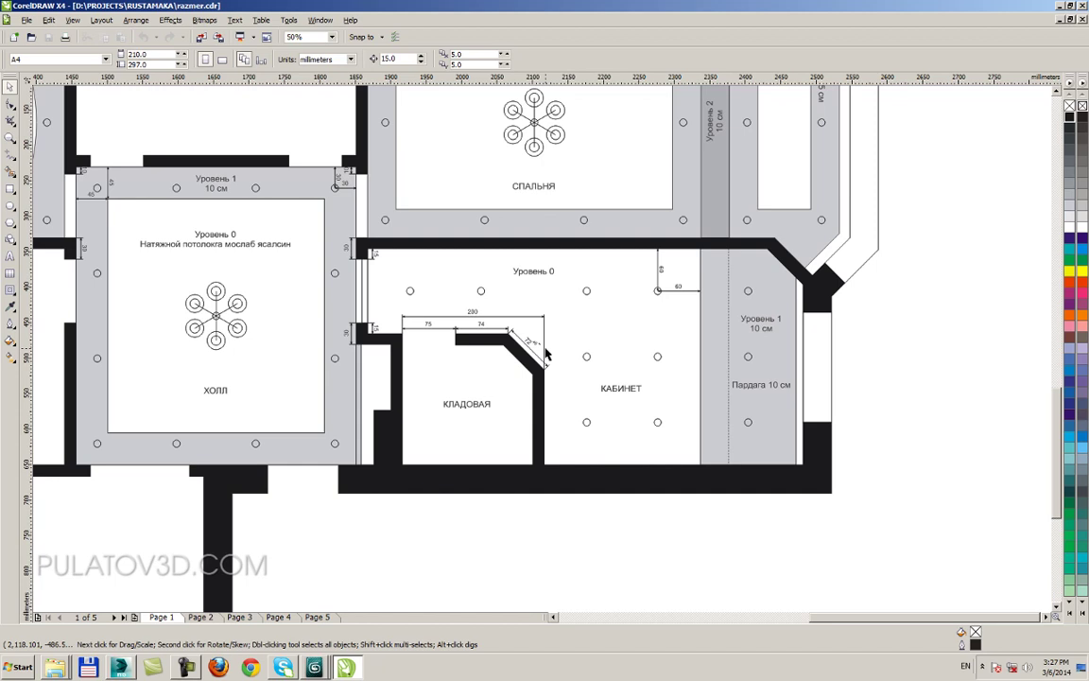
{"action": "scroll", "coordinate": [542, 355], "scroll_direction": "down", "scroll_amount": 3}
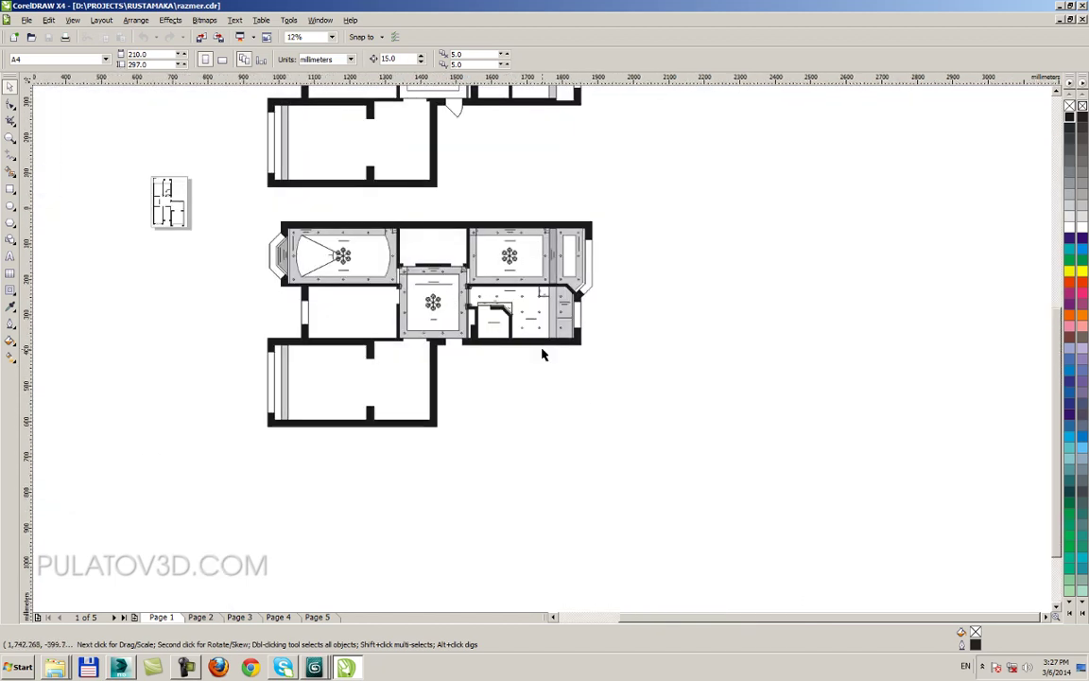
{"action": "scroll", "coordinate": [541, 355], "scroll_direction": "up", "scroll_amount": 2}
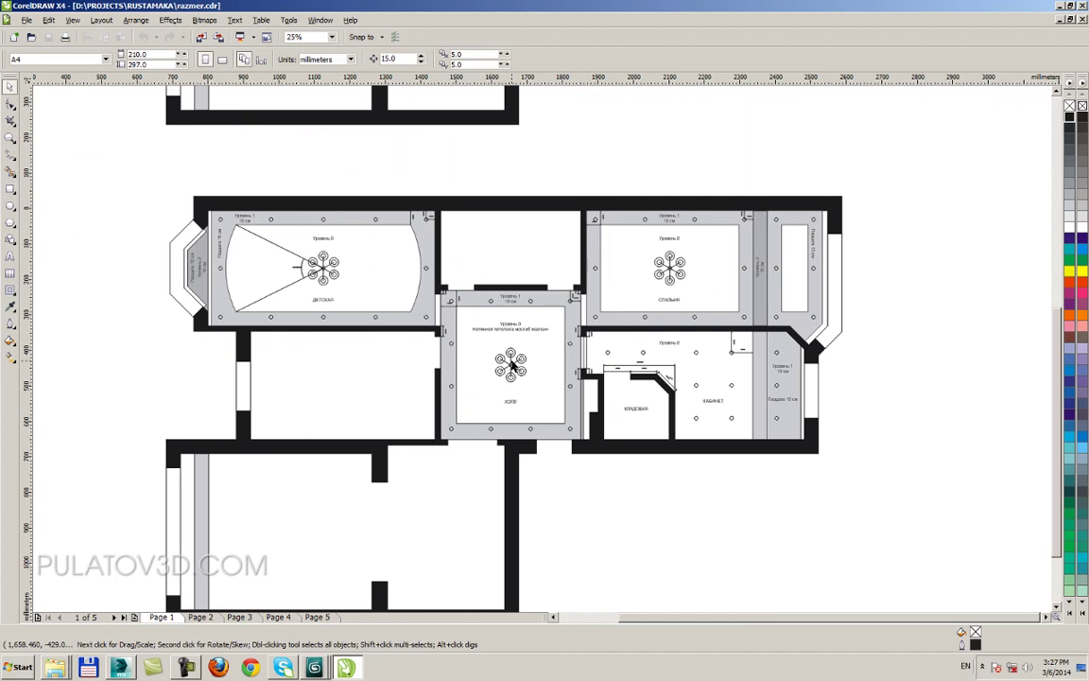
Step: Switch to 3ds Max to view the children's room ceiling frame, and return to the razmer drawing in CorelDRAW
{"action": "left_click", "coordinate": [1059, 7]}
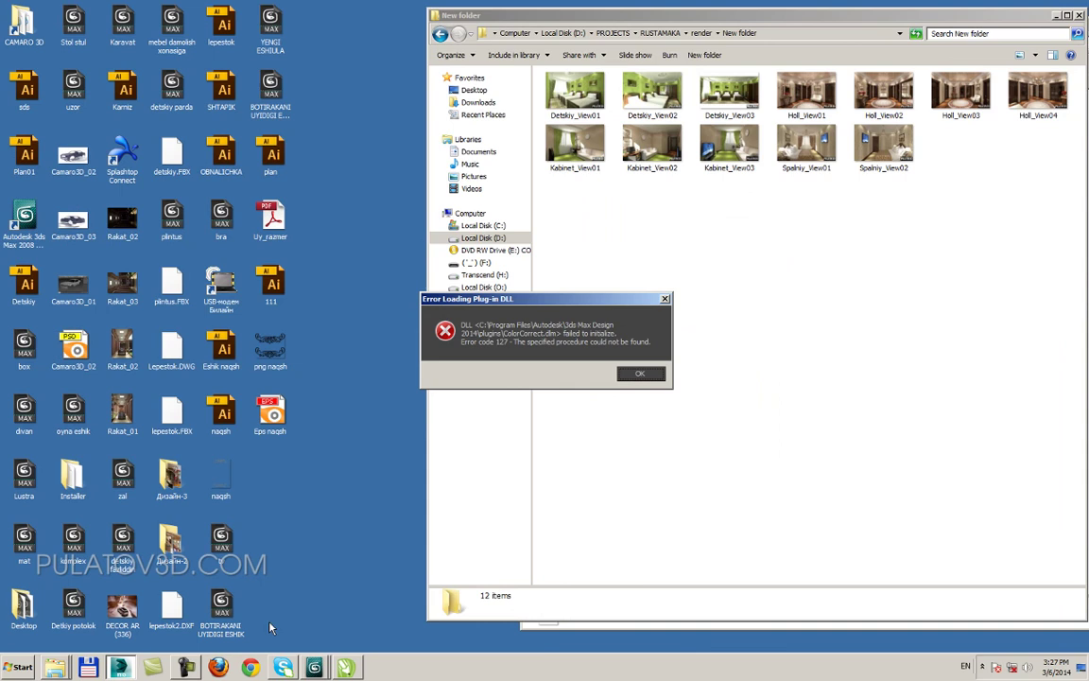
{"action": "mouse_move", "coordinate": [315, 668]}
{"action": "left_click", "coordinate": [311, 638]}
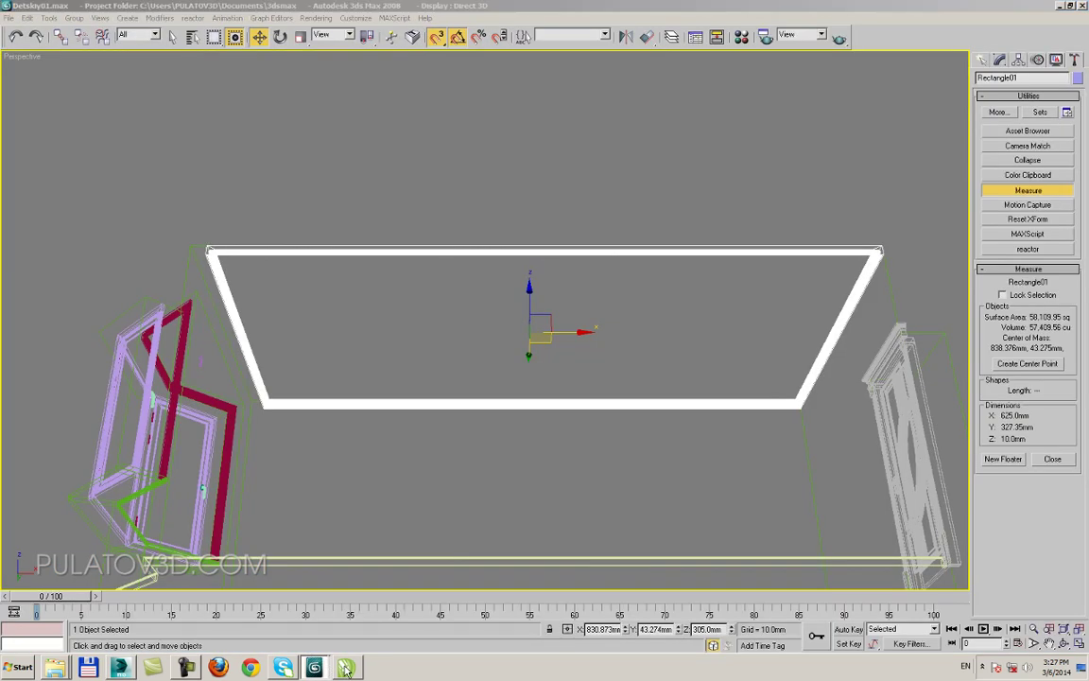
{"action": "left_click", "coordinate": [347, 667]}
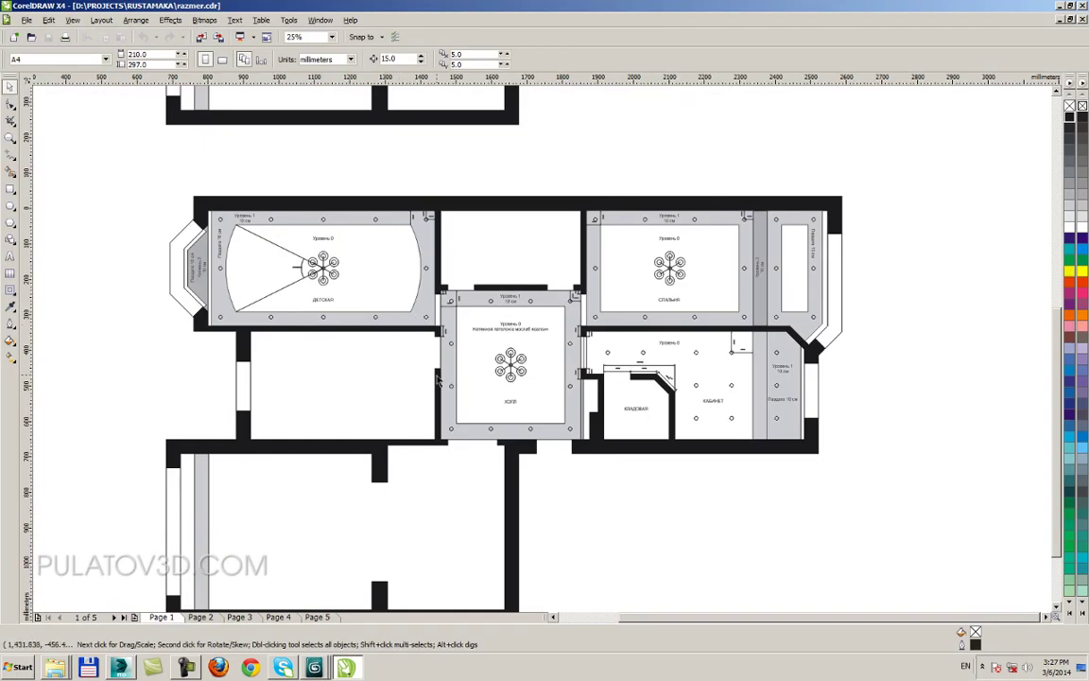
Step: Switch to the Graphic1 document and bring its ceiling drawing into close view
{"action": "scroll", "coordinate": [543, 355], "scroll_direction": "down", "scroll_amount": 1}
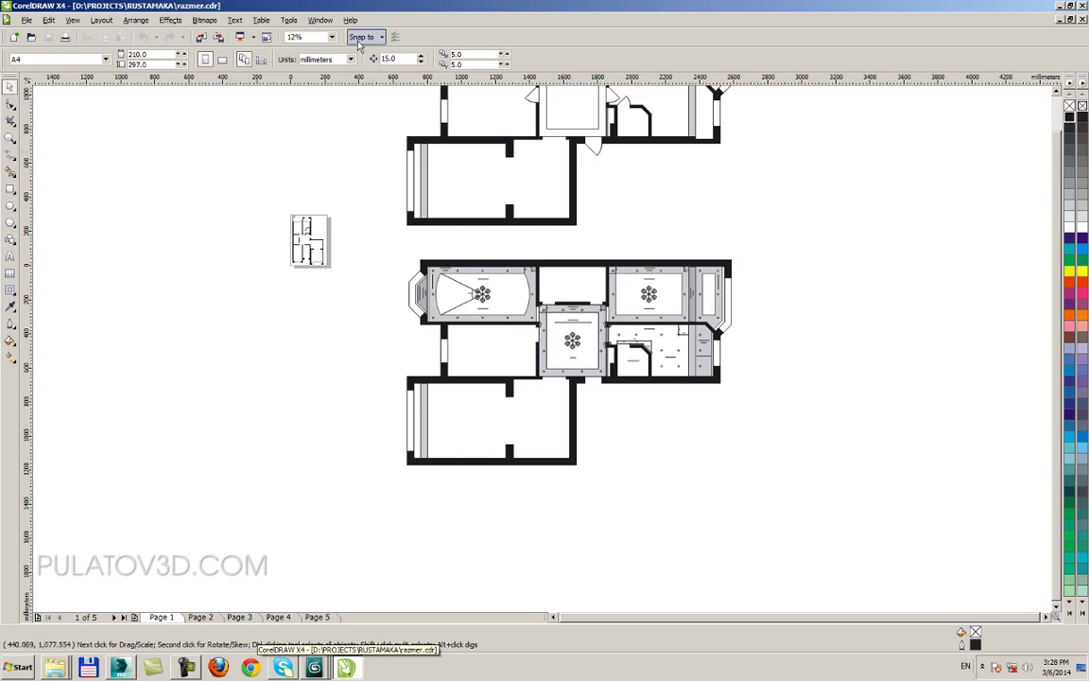
{"action": "left_click", "coordinate": [322, 22]}
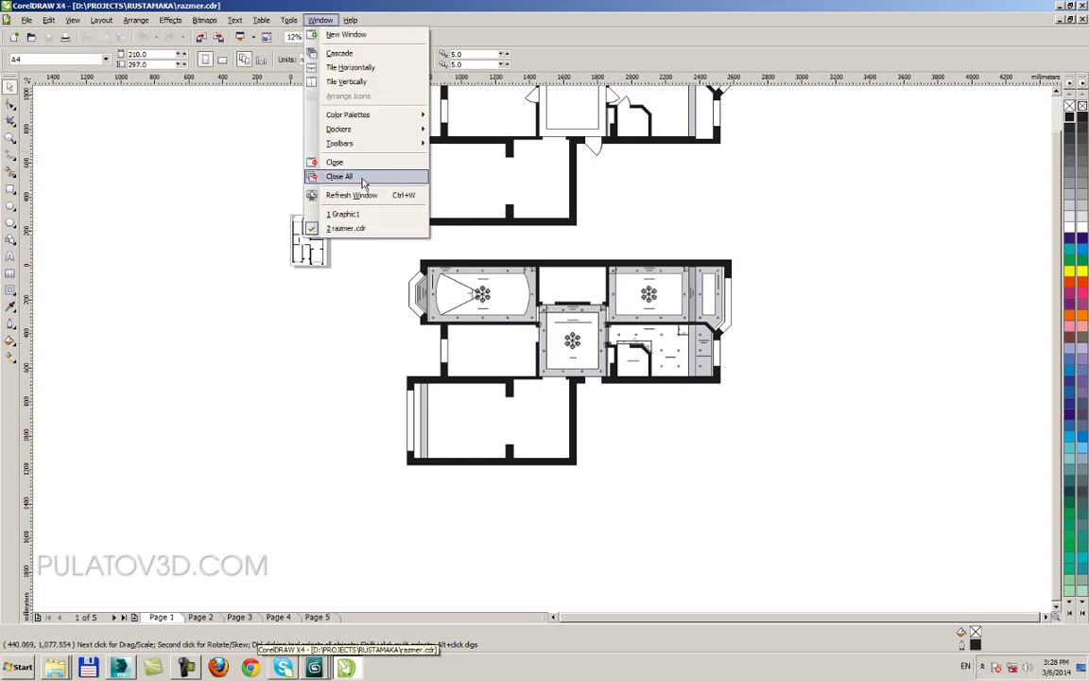
{"action": "left_click", "coordinate": [330, 214]}
{"action": "scroll", "coordinate": [503, 351], "scroll_direction": "down", "scroll_amount": 3}
{"action": "scroll", "coordinate": [503, 350], "scroll_direction": "down", "scroll_amount": 1}
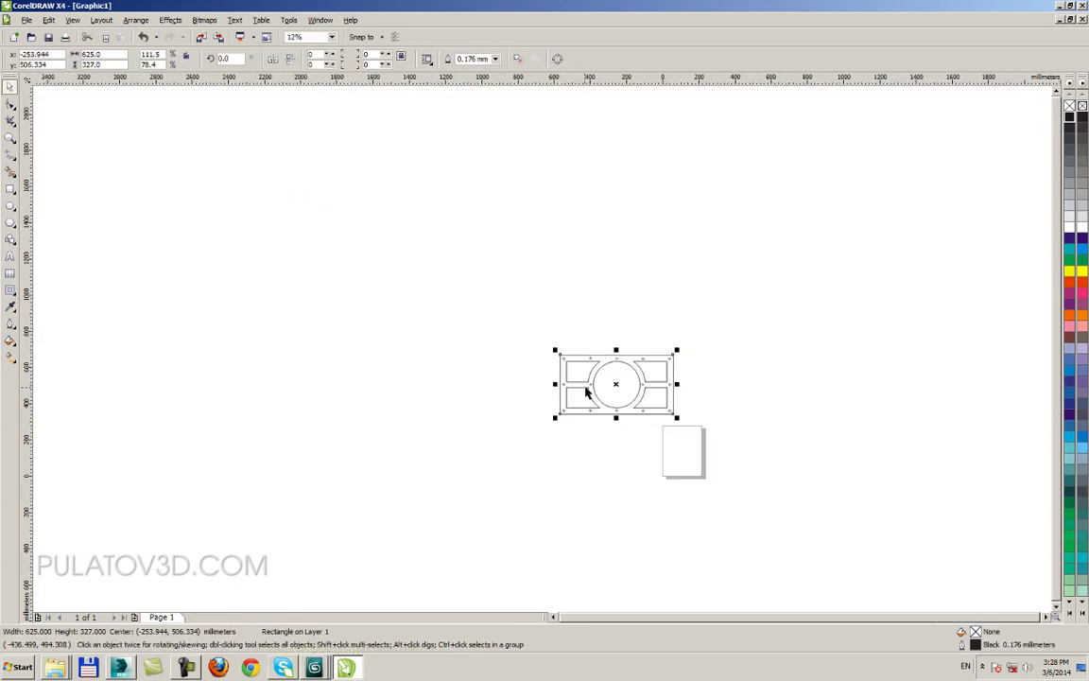
{"action": "scroll", "coordinate": [544, 352], "scroll_direction": "up", "scroll_amount": 2}
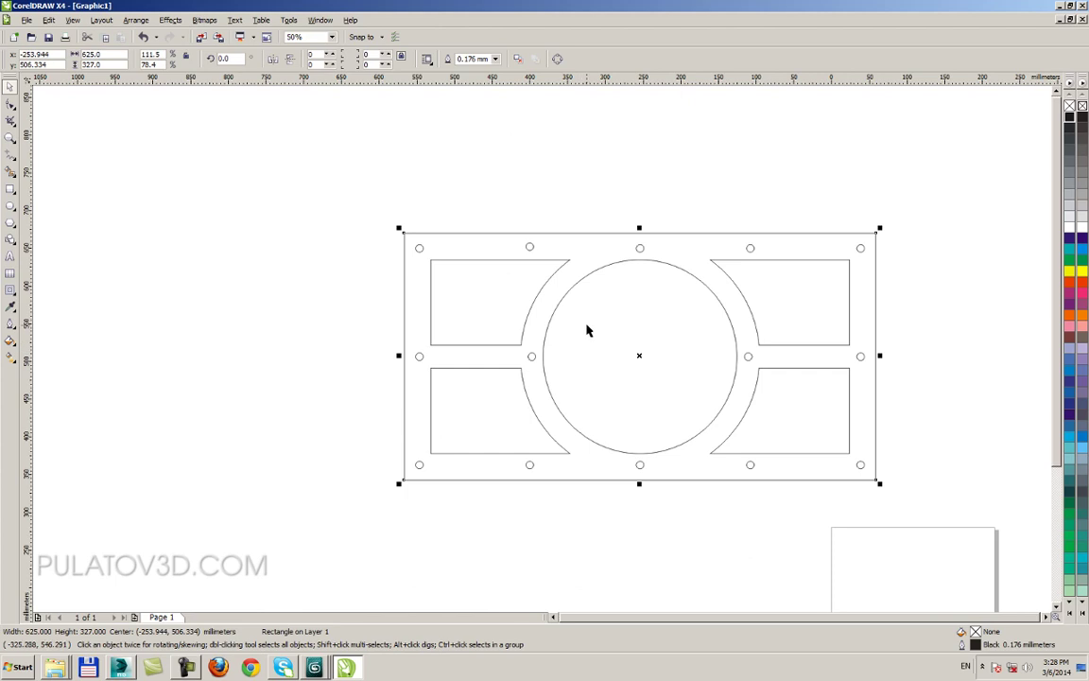
Step: Compare the Graphic1 ceiling drawing with the apartment plan in razmer by alternating between the two documents
{"action": "key", "text": "ctrl+Tab"}
{"action": "key", "text": "ctrl+Tab"}
{"action": "key", "text": "ctrl+Tab"}
{"action": "key", "text": "ctrl+Tab"}
{"action": "key", "text": "ctrl+Tab"}
{"action": "key", "text": "ctrl+Tab"}
{"action": "key", "text": "ctrl+Tab"}
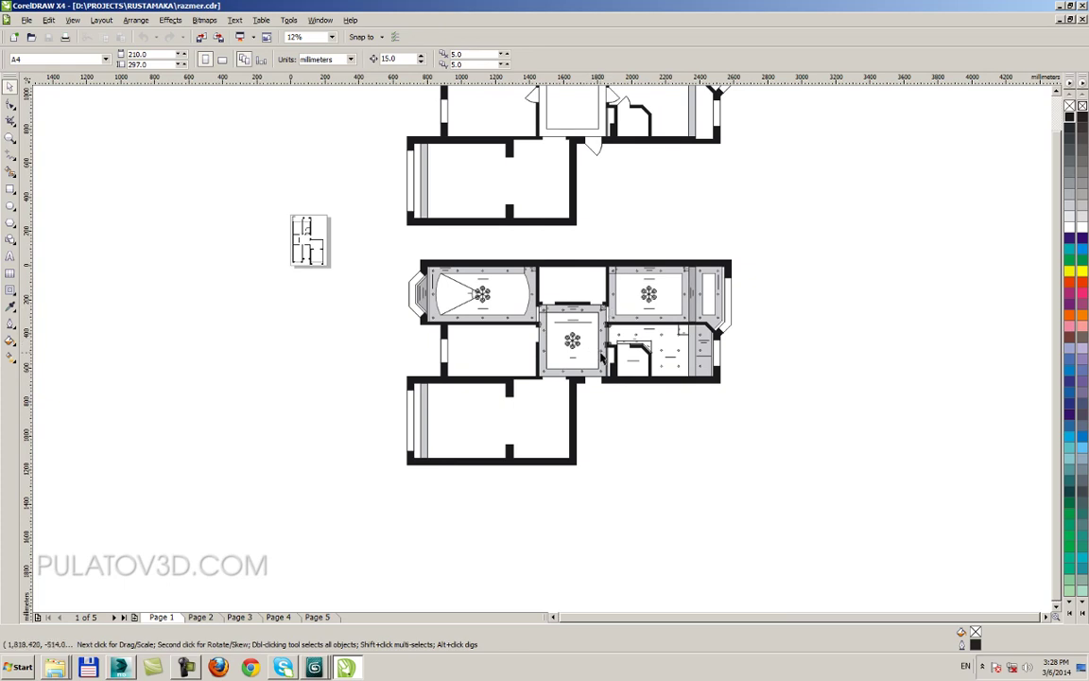
{"action": "scroll", "coordinate": [543, 353], "scroll_direction": "up", "scroll_amount": 2}
{"action": "scroll", "coordinate": [542, 353], "scroll_direction": "up", "scroll_amount": 2}
{"action": "scroll", "coordinate": [543, 352], "scroll_direction": "down", "scroll_amount": 2}
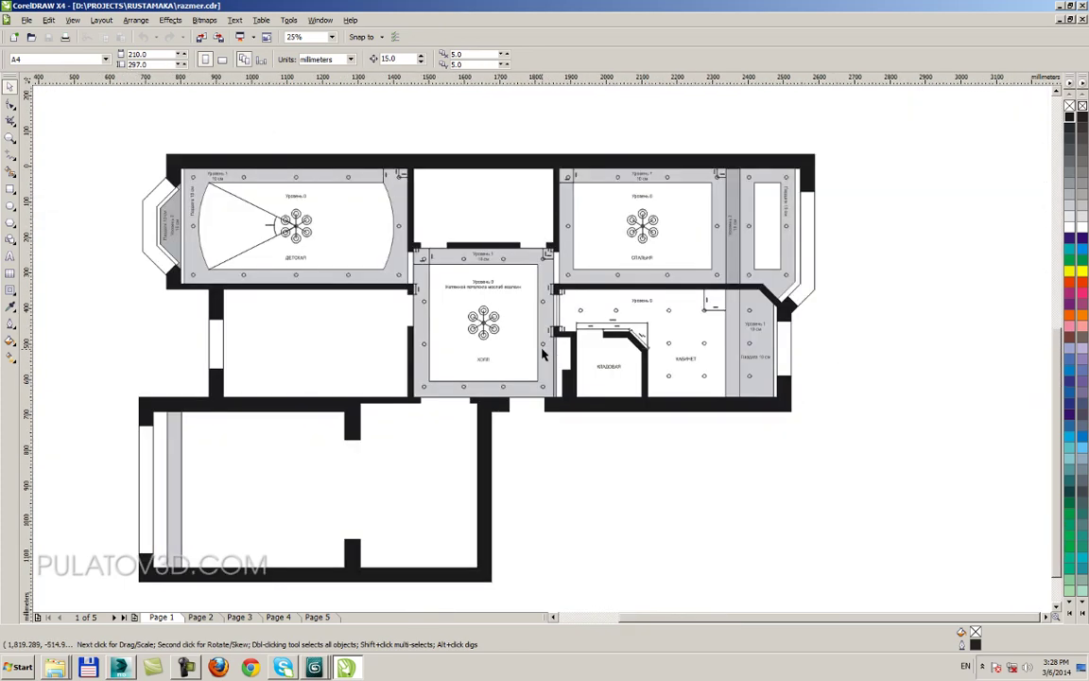
Step: Return to the Graphic1 ceiling drawing and deselect its outer rectangle
{"action": "key", "text": "ctrl+Tab"}
{"action": "left_click", "coordinate": [474, 141]}
{"action": "scroll", "coordinate": [544, 359], "scroll_direction": "down", "scroll_amount": 1}
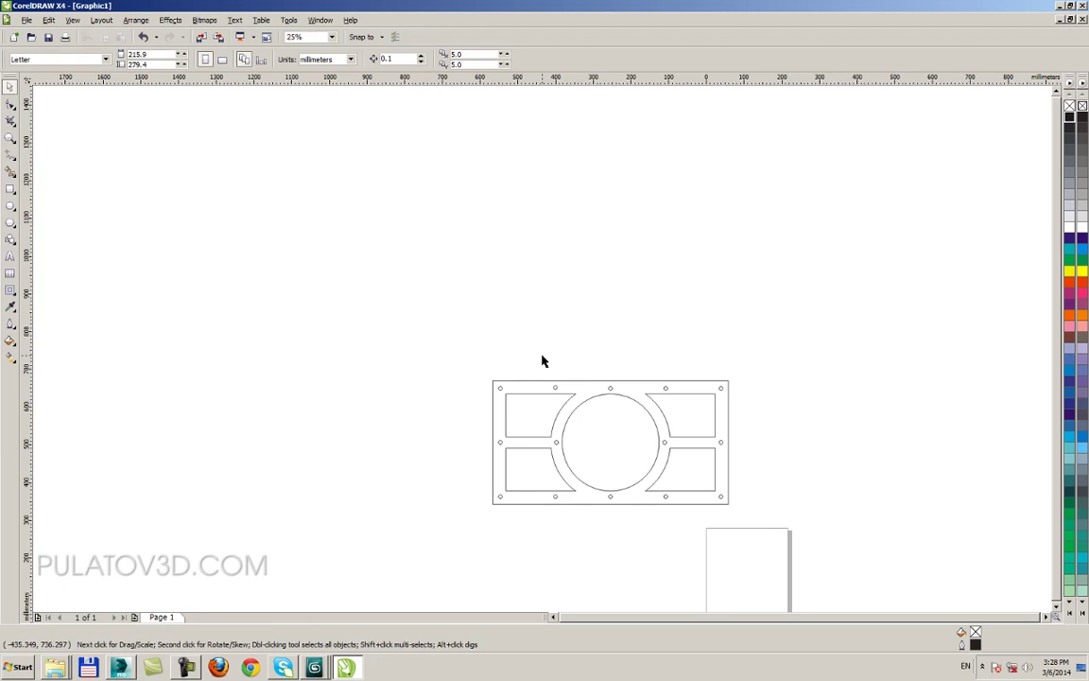
{"action": "left_click_drag", "start_coordinate": [331, 331], "coordinate": [777, 550]}
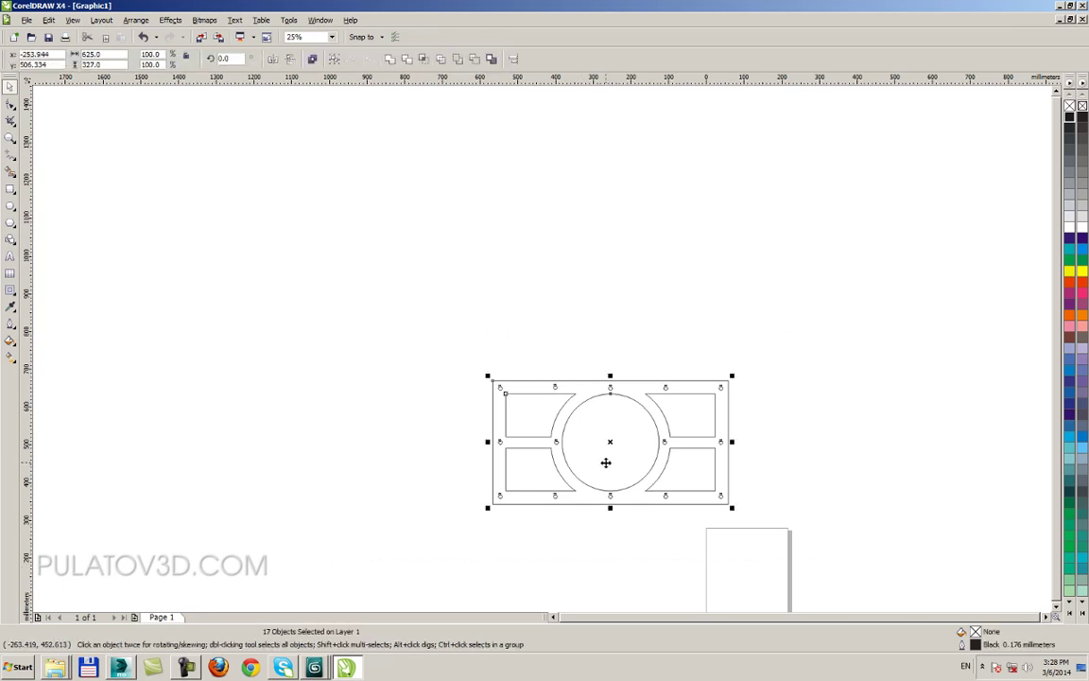
{"action": "scroll", "coordinate": [604, 461], "scroll_direction": "up", "scroll_amount": 1}
{"action": "left_click", "coordinate": [891, 244]}
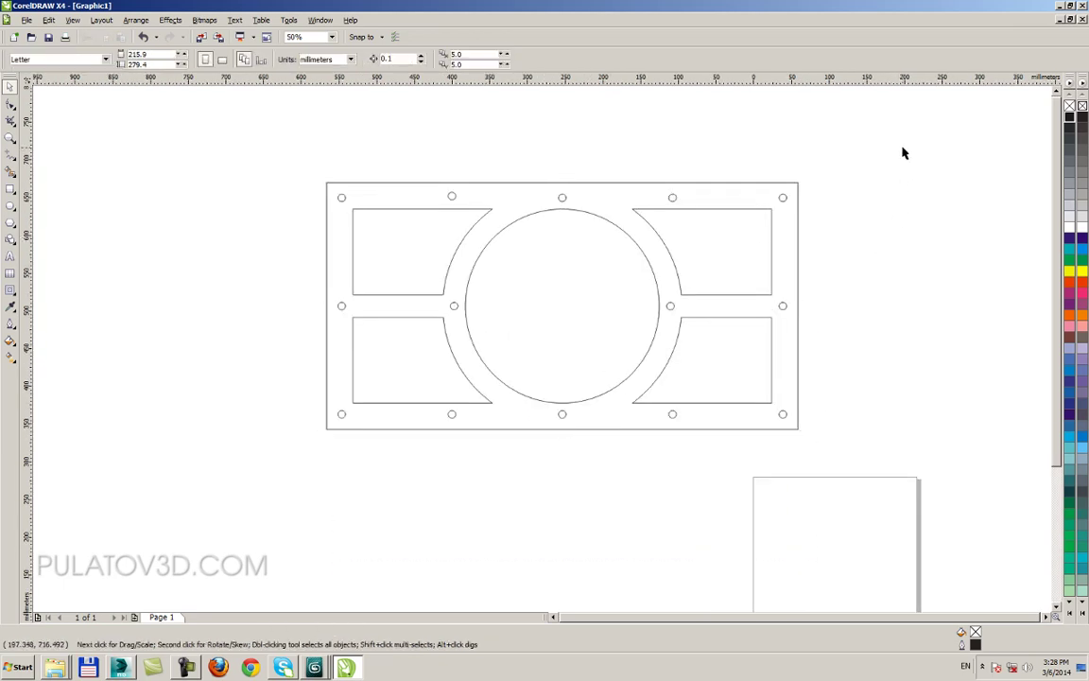
{"action": "left_click_drag", "start_coordinate": [905, 151], "coordinate": [229, 496]}
{"action": "left_click", "coordinate": [228, 497]}
{"action": "left_click_drag", "start_coordinate": [216, 124], "coordinate": [932, 503]}
{"action": "left_click", "coordinate": [932, 503]}
Step: Group all 14 light circles of the ceiling, and undo a trial move of the group
{"action": "left_click_drag", "start_coordinate": [855, 150], "coordinate": [773, 427]}
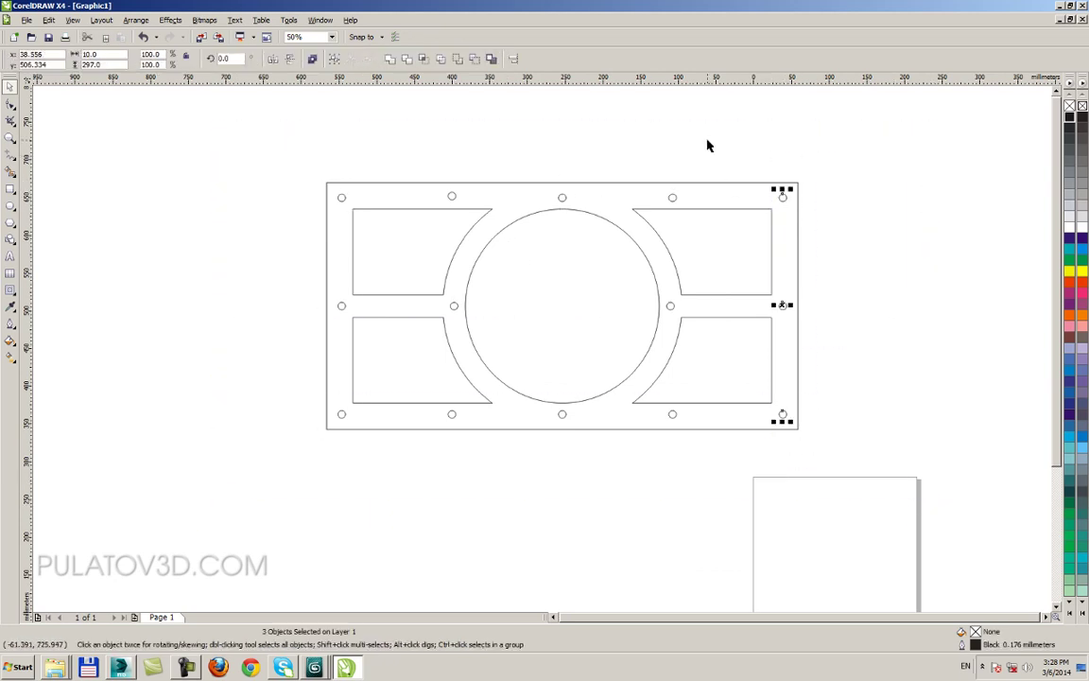
{"action": "left_click_drag", "start_coordinate": [707, 146], "coordinate": [650, 444]}
{"action": "left_click_drag", "start_coordinate": [620, 139], "coordinate": [543, 477]}
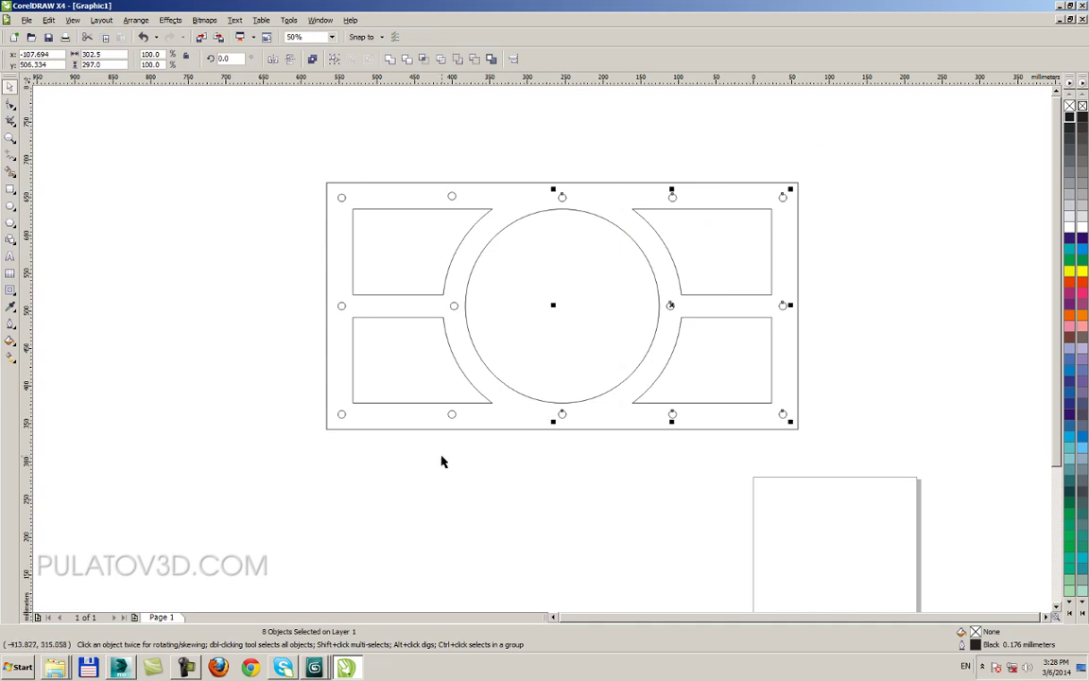
{"action": "left_click_drag", "start_coordinate": [467, 133], "coordinate": [425, 435]}
{"action": "left_click_drag", "start_coordinate": [359, 137], "coordinate": [282, 430]}
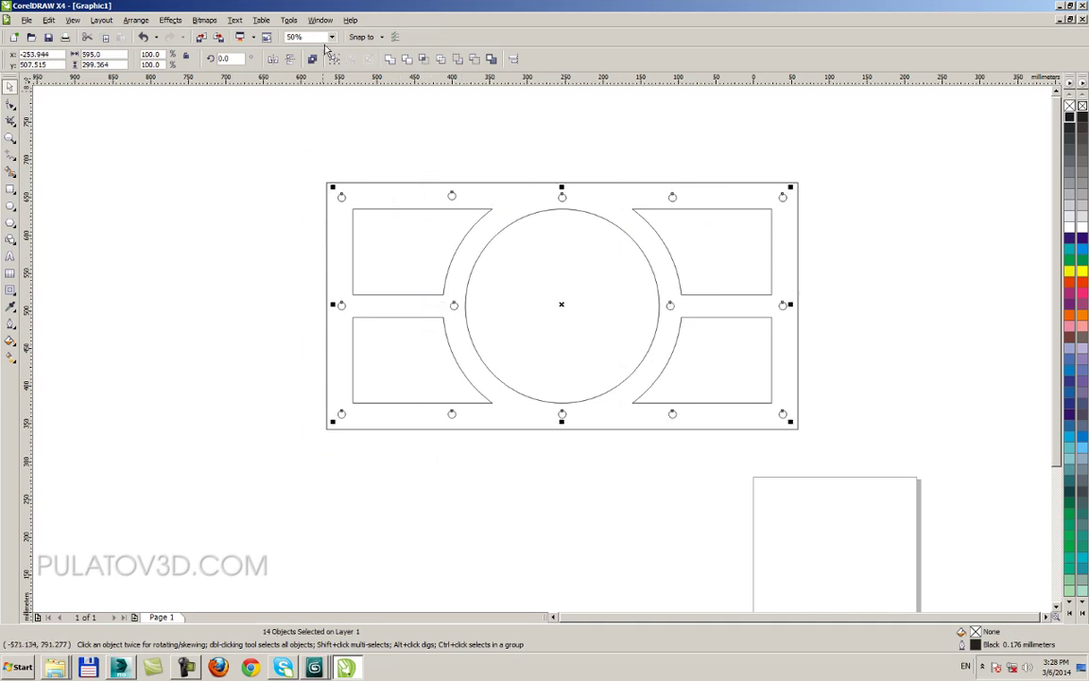
{"action": "left_click", "coordinate": [312, 58]}
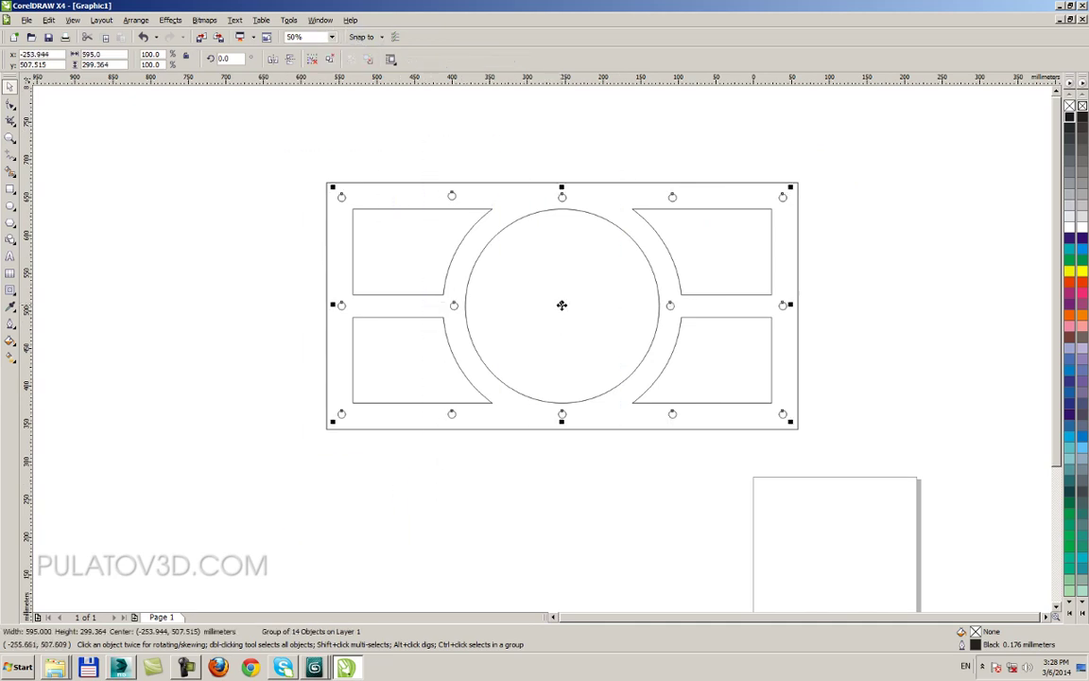
{"action": "left_click_drag", "start_coordinate": [561, 304], "coordinate": [654, 403]}
{"action": "key", "text": "ctrl+z"}
Step: Combine the central circle and the cut-out panels into one curve, and move it about 99 mm down and 13 mm right
{"action": "left_click", "coordinate": [581, 211]}
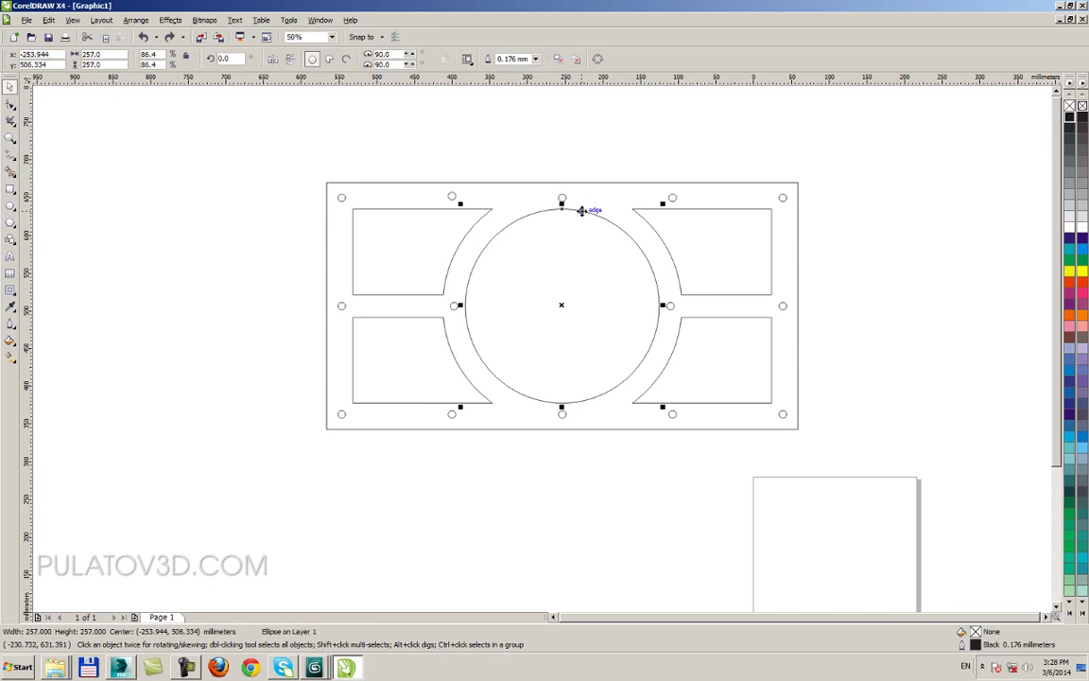
{"action": "left_click", "coordinate": [639, 209], "text": "shift"}
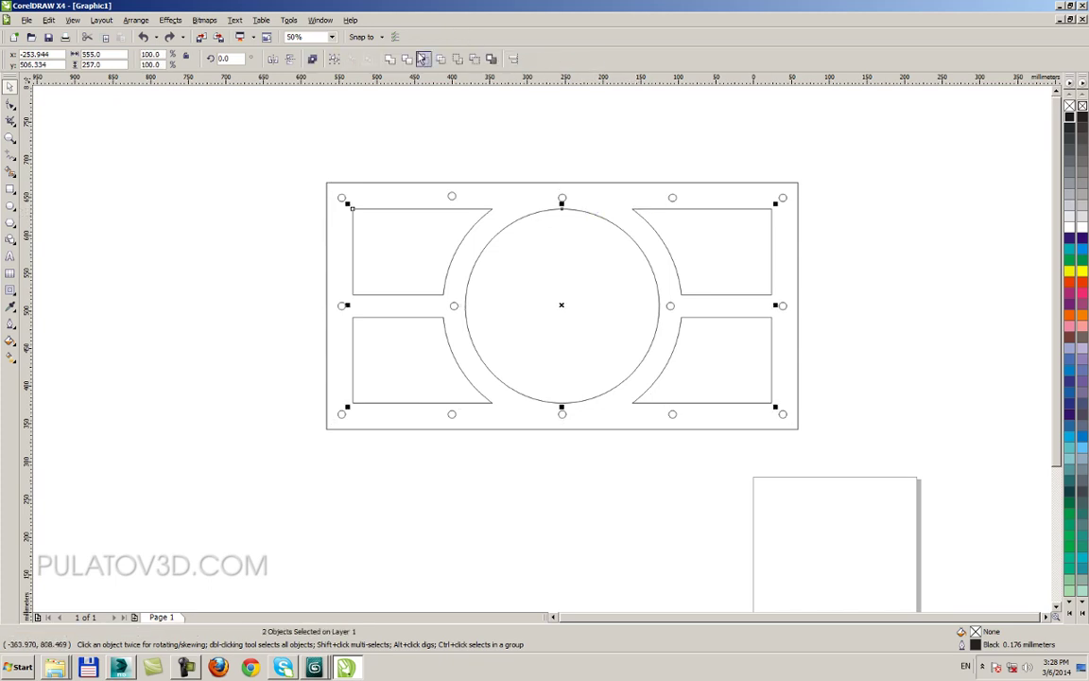
{"action": "left_click", "coordinate": [355, 59]}
{"action": "left_click_drag", "start_coordinate": [479, 222], "coordinate": [498, 294]}
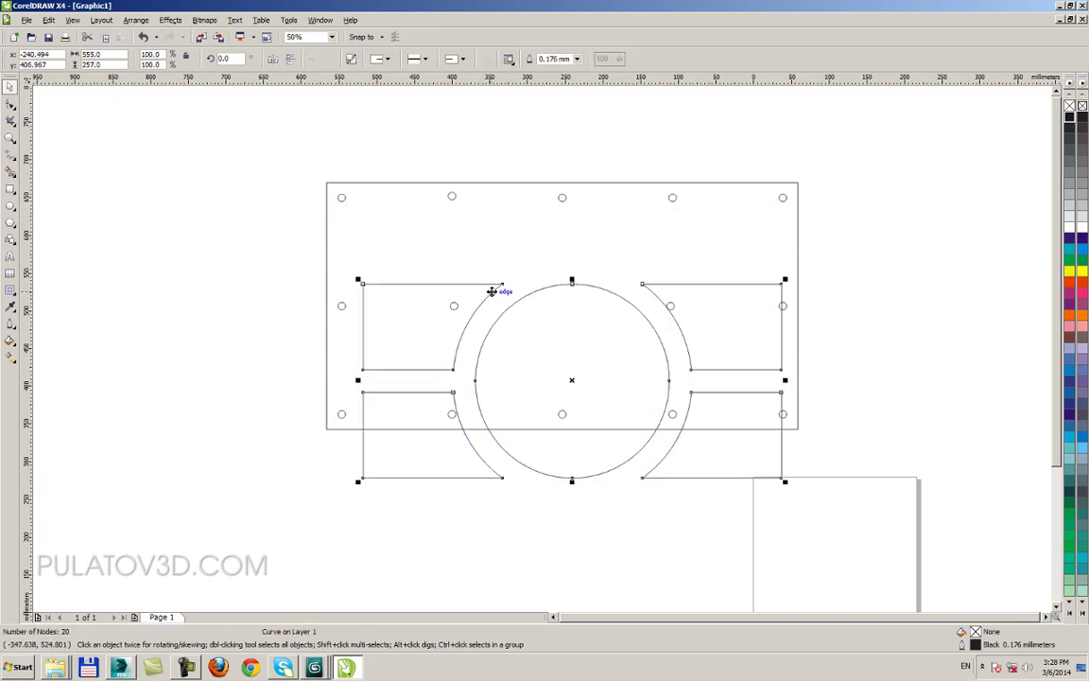
Step: Undo the last move and subtract the combined circle and panels from the outer rectangle to form one ceiling frame curve
{"action": "key", "text": "ctrl+z"}
{"action": "left_click", "coordinate": [462, 182], "text": "shift"}
{"action": "left_click", "coordinate": [474, 58]}
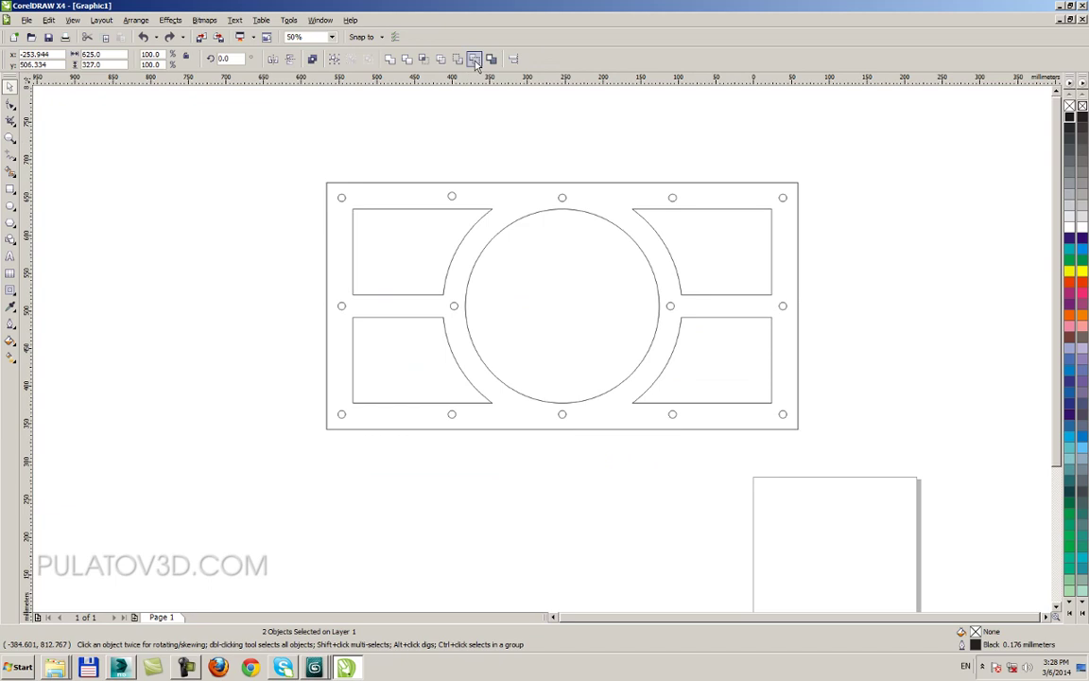
Step: Try moving the cut-out ceiling frame about 30 mm right and 64 mm up, and undo a further trial move
{"action": "left_click", "coordinate": [511, 156]}
{"action": "left_click_drag", "start_coordinate": [508, 187], "coordinate": [525, 140]}
{"action": "left_click_drag", "start_coordinate": [638, 172], "coordinate": [617, 238]}
{"action": "key", "text": "ctrl+z"}
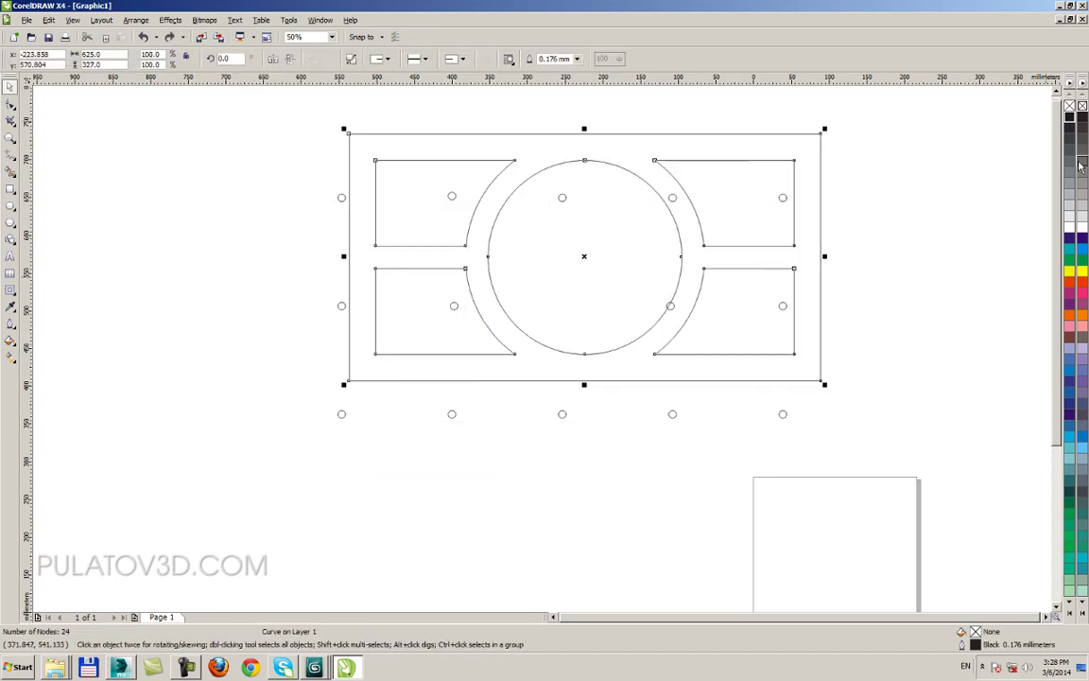
Step: Test several gray fills on the ceiling frame, including 10% Black and 90% Black, and remove the fill again
{"action": "left_click", "coordinate": [1069, 160]}
{"action": "left_click", "coordinate": [1069, 127]}
{"action": "left_click", "coordinate": [1069, 172]}
{"action": "left_click", "coordinate": [1069, 217]}
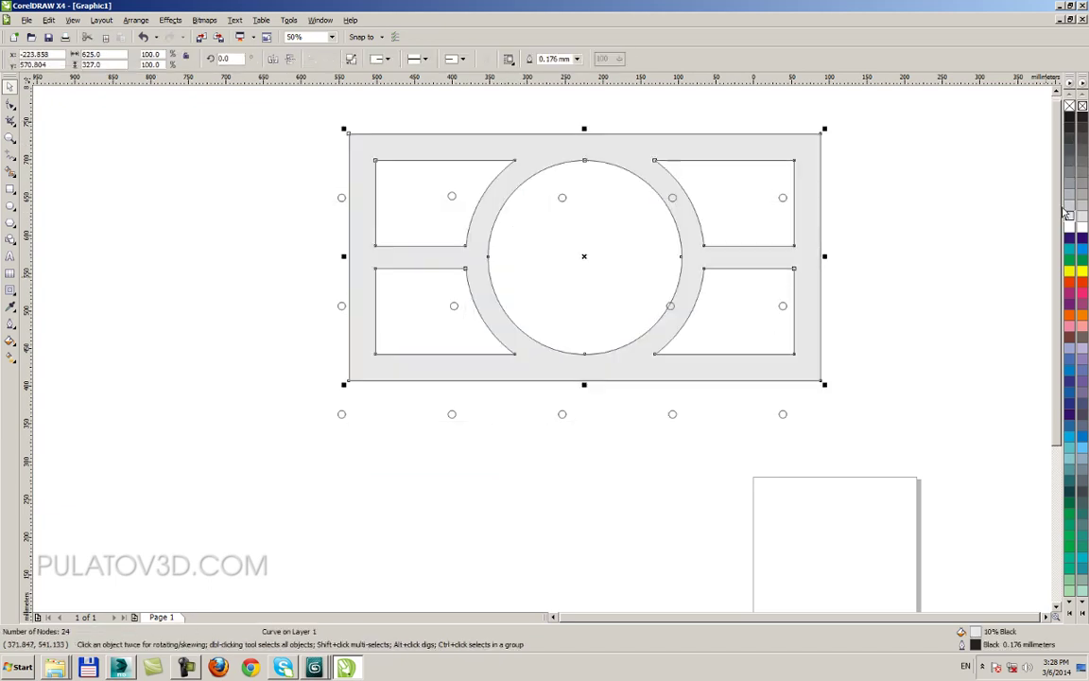
{"action": "left_click", "coordinate": [1072, 137]}
{"action": "left_click", "coordinate": [1072, 130]}
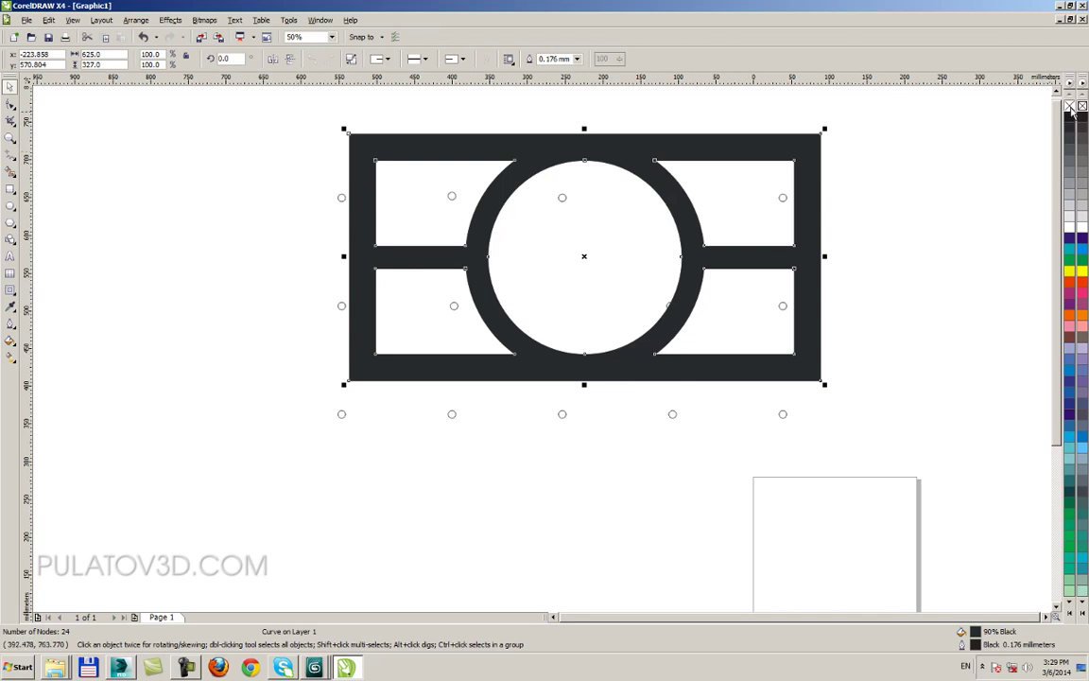
{"action": "left_click", "coordinate": [1069, 106]}
{"action": "left_click", "coordinate": [970, 178]}
Step: Move the unfilled ceiling frame once more, and undo all its trial moves and fills back to the original position
{"action": "left_click_drag", "start_coordinate": [796, 216], "coordinate": [867, 217]}
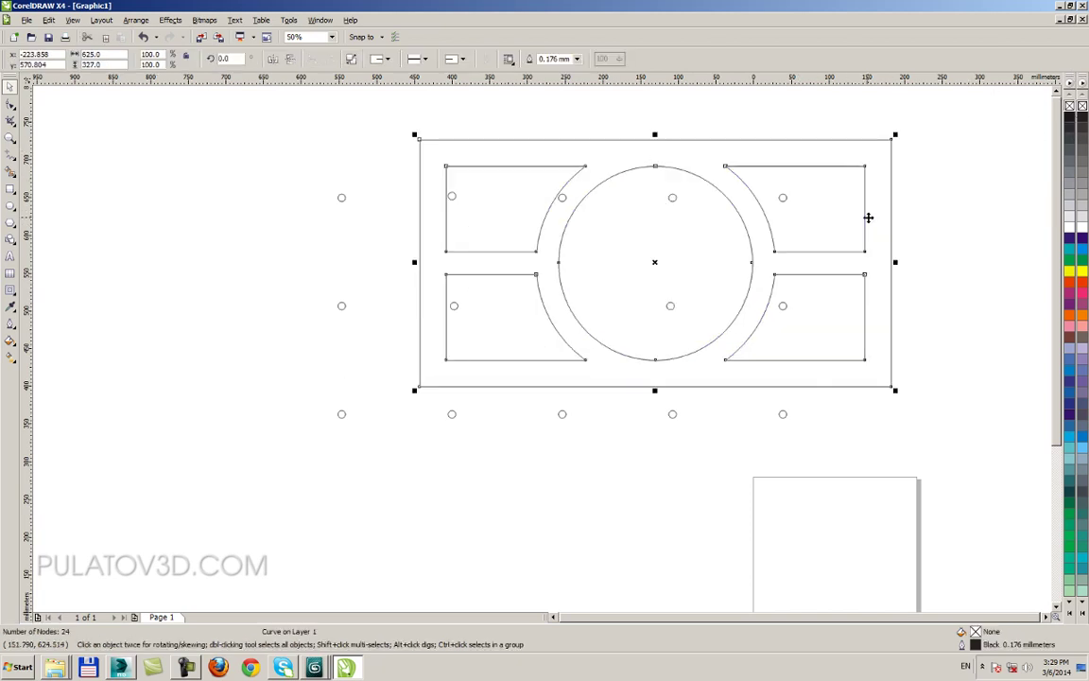
{"action": "key", "text": "ctrl+z"}
{"action": "key", "text": "ctrl+z"}
{"action": "key", "text": "ctrl+z"}
{"action": "key", "text": "ctrl+z"}
{"action": "key", "text": "ctrl+z"}
{"action": "key", "text": "ctrl+z"}
{"action": "key", "text": "ctrl+z"}
{"action": "key", "text": "ctrl+z"}
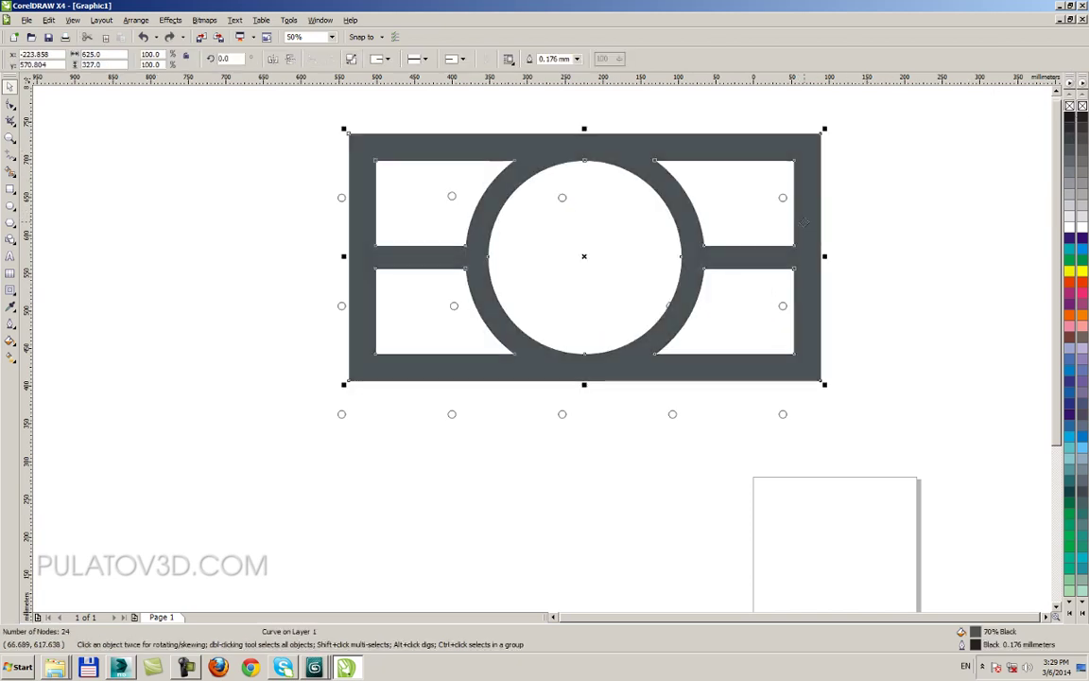
{"action": "key", "text": "ctrl+z"}
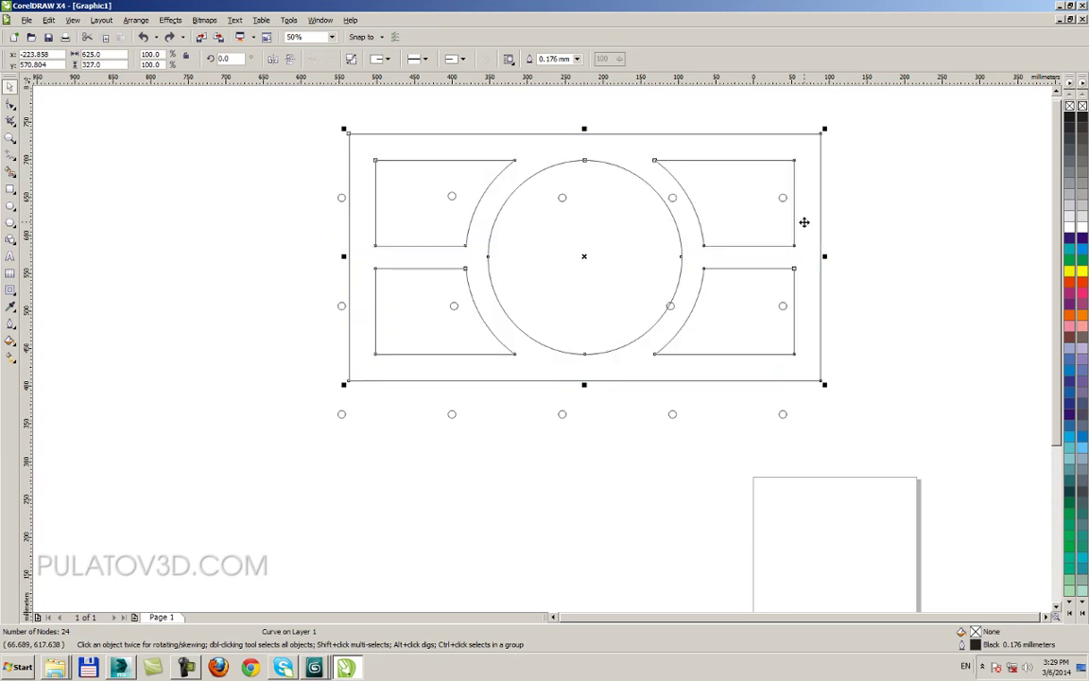
{"action": "key", "text": "ctrl+z"}
Step: Try moving the ceiling frame away from the lights, undo it, and check the light circles as a separate group
{"action": "left_click", "coordinate": [678, 178]}
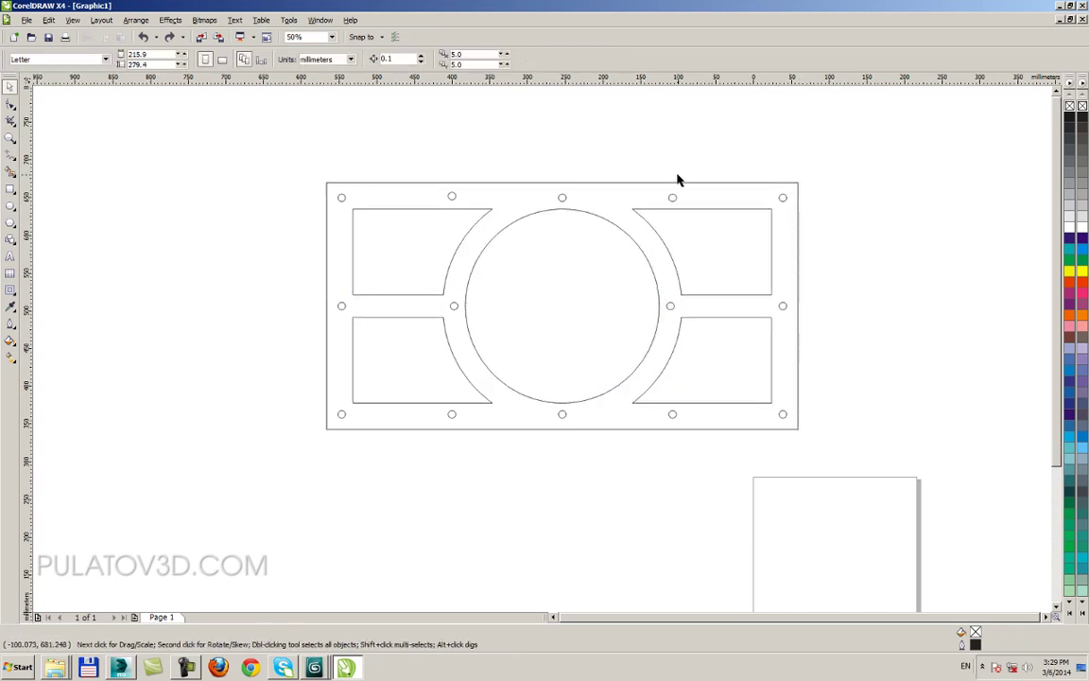
{"action": "left_click_drag", "start_coordinate": [693, 185], "coordinate": [757, 159]}
{"action": "key", "text": "ctrl+z"}
{"action": "left_click", "coordinate": [851, 178]}
{"action": "left_click", "coordinate": [783, 197]}
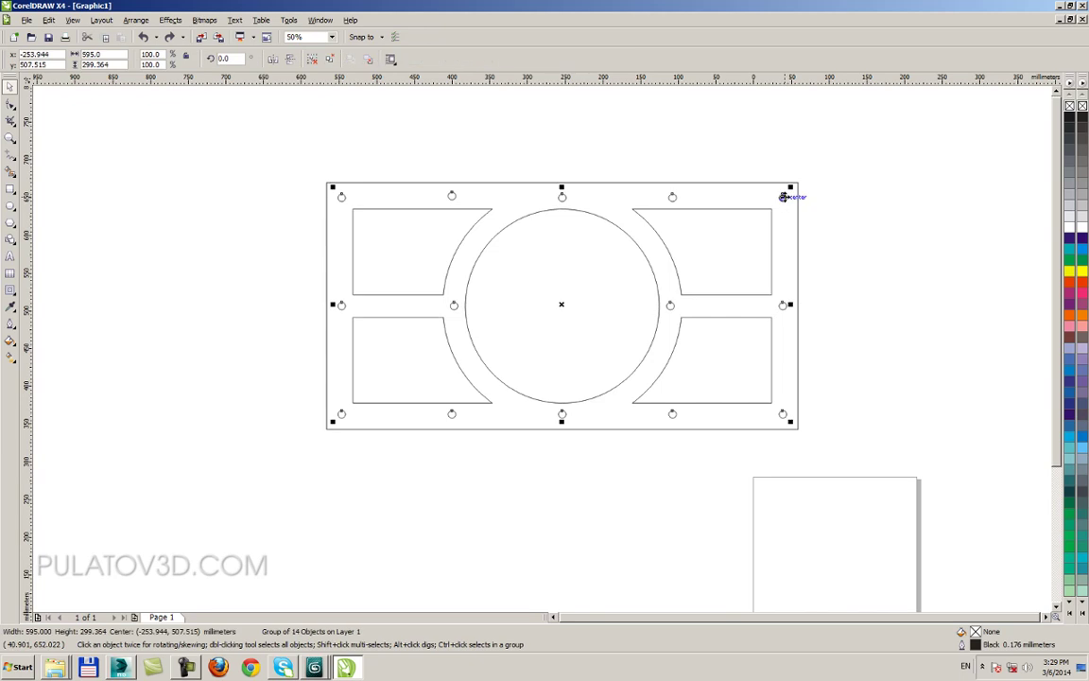
{"action": "left_click", "coordinate": [808, 190]}
{"action": "mouse_move", "coordinate": [786, 190]}
{"action": "left_mouse_down"}
{"action": "mouse_move", "coordinate": [858, 163]}
{"action": "mouse_move", "coordinate": [778, 189]}
{"action": "left_mouse_up"}
{"action": "left_click", "coordinate": [829, 156]}
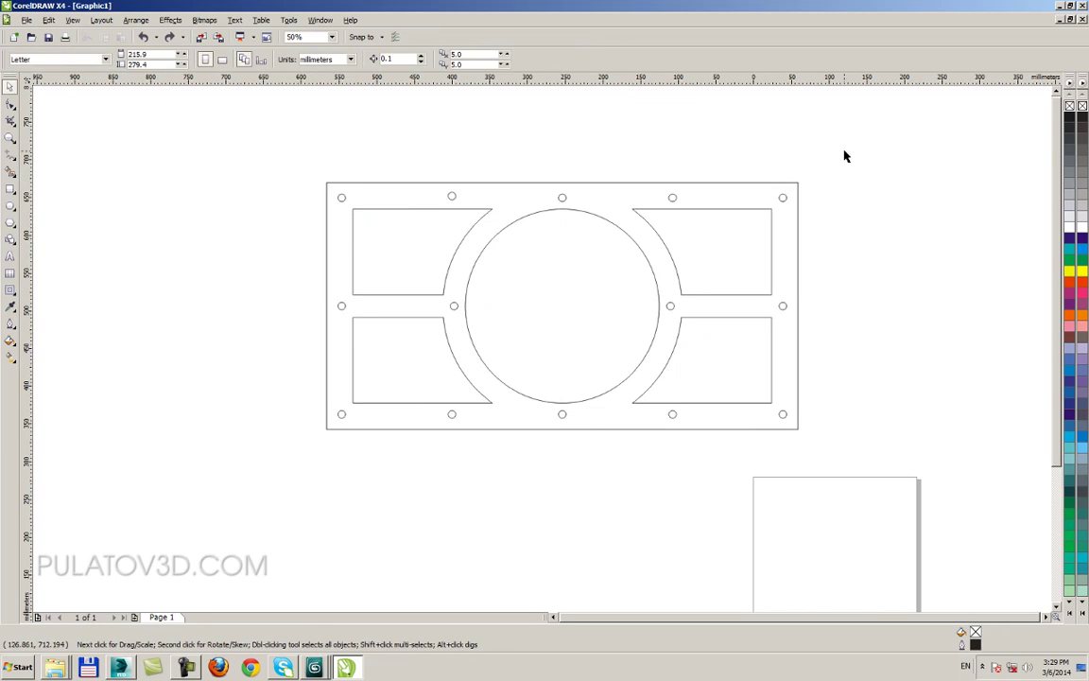
{"action": "mouse_move", "coordinate": [875, 150]}
{"action": "left_mouse_down"}
{"action": "mouse_move", "coordinate": [153, 578]}
{"action": "mouse_move", "coordinate": [166, 558]}
{"action": "left_mouse_up"}
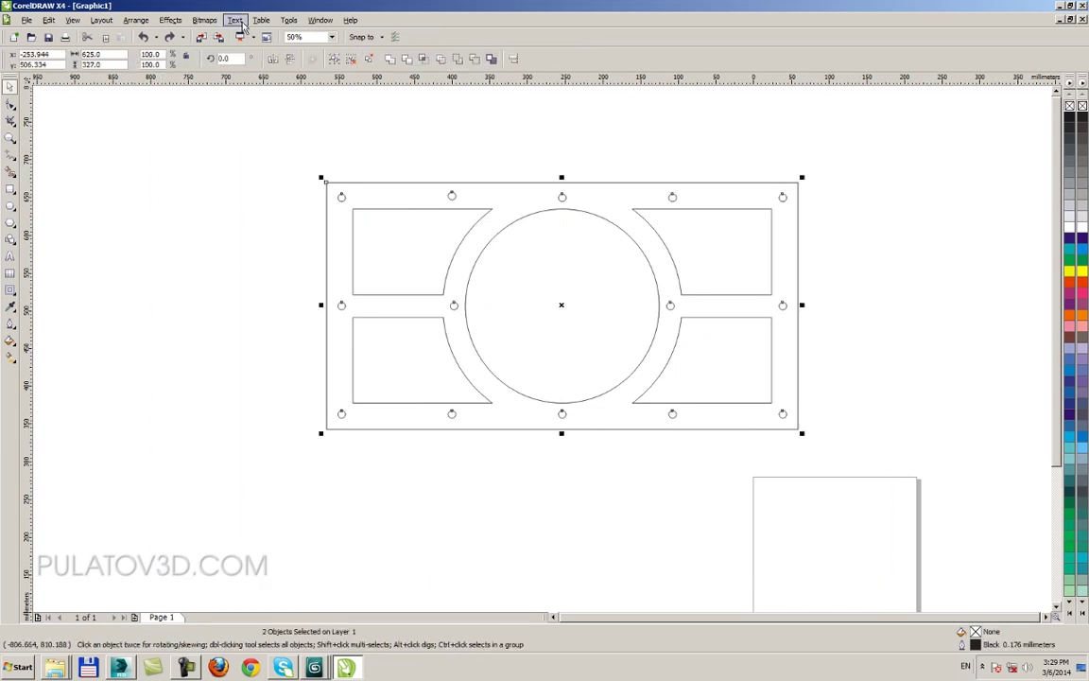
{"action": "left_click", "coordinate": [218, 38]}
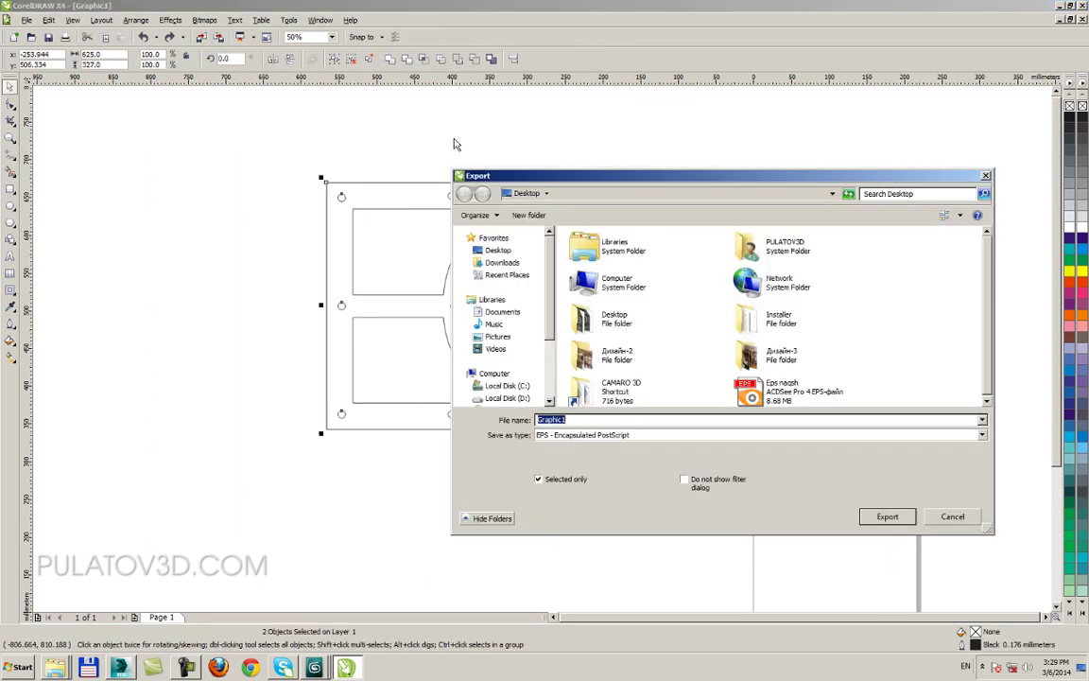
{"action": "left_click", "coordinate": [554, 436]}
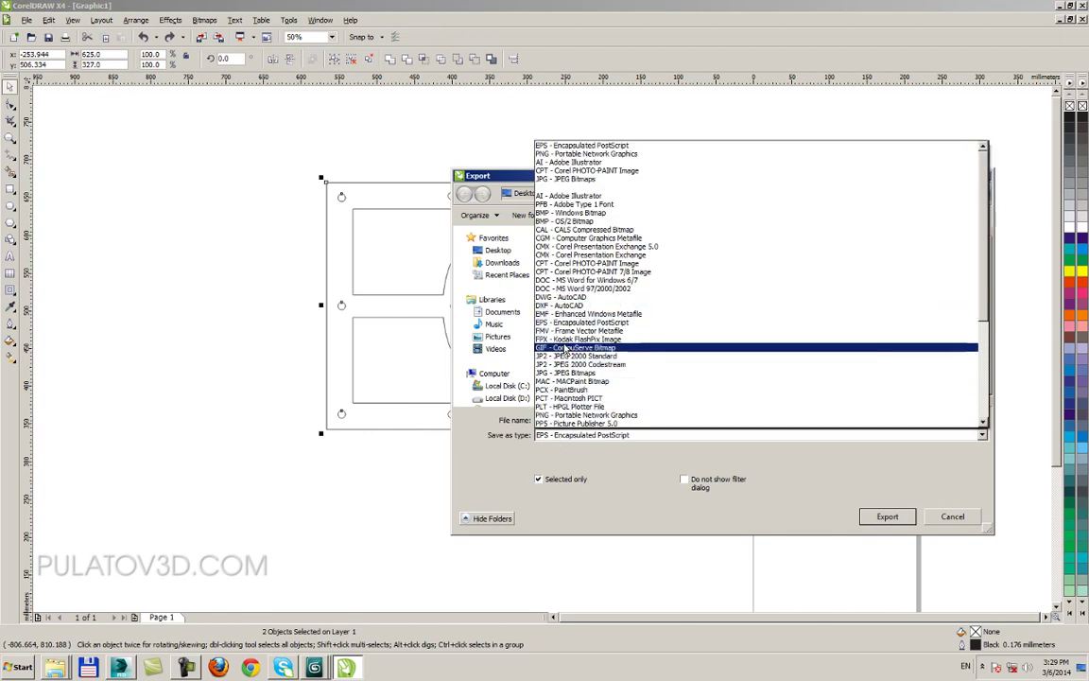
{"action": "left_click", "coordinate": [644, 196]}
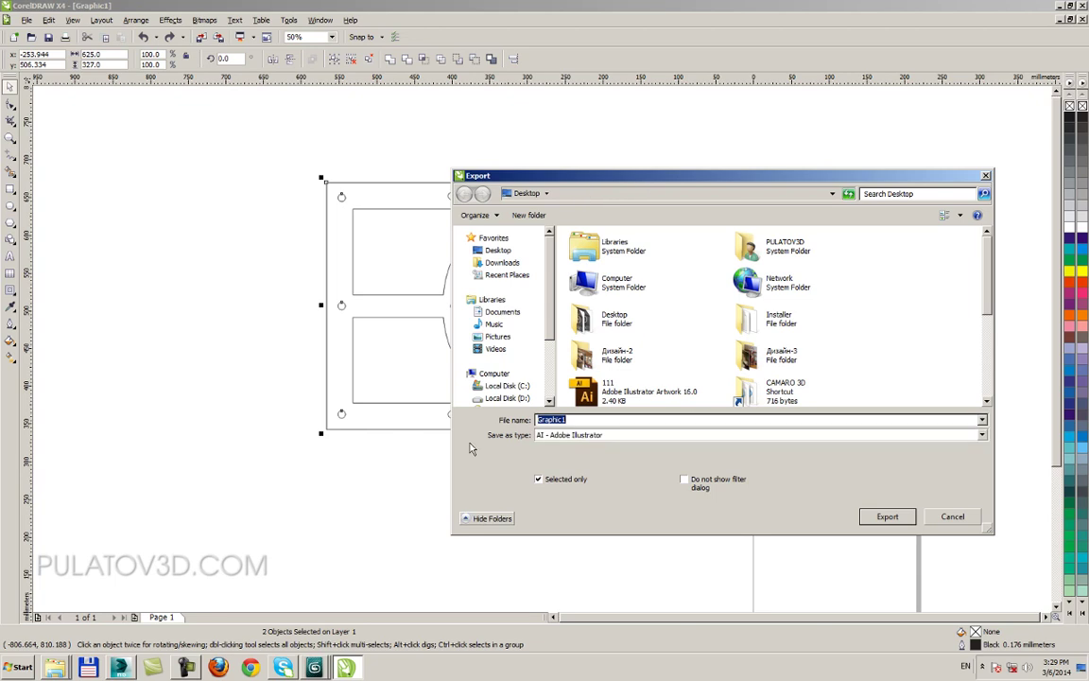
{"action": "type", "text": "potolok"}
{"action": "left_click", "coordinate": [945, 520]}
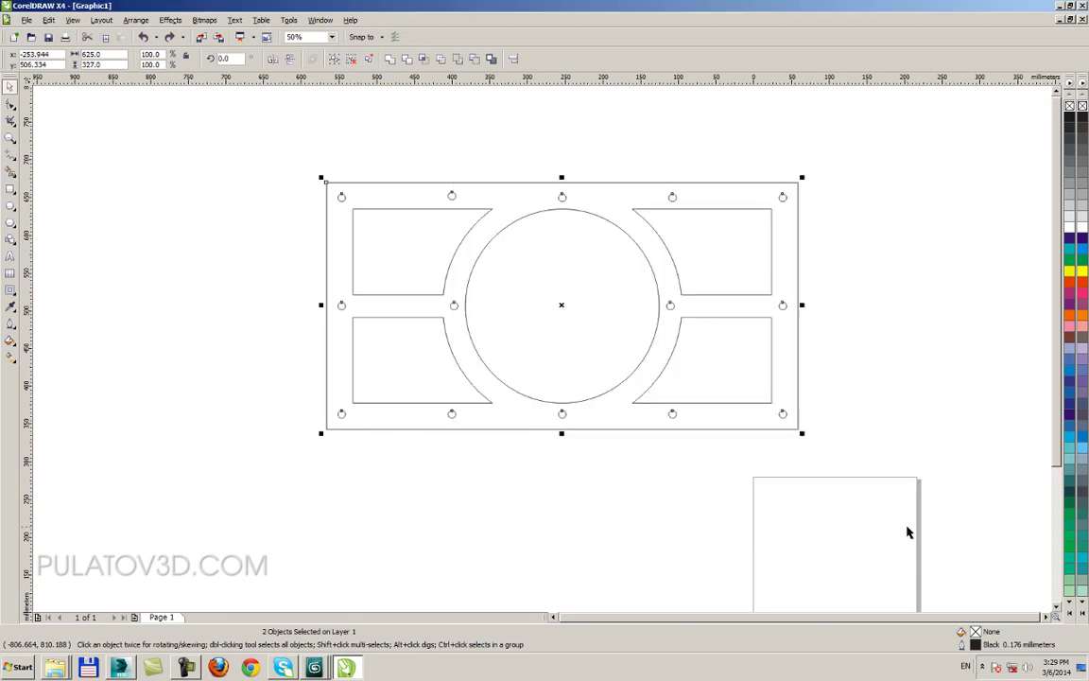
Step: Select only the ceiling frame curve, undoing its trial move
{"action": "left_click", "coordinate": [490, 439]}
{"action": "left_click_drag", "start_coordinate": [513, 389], "coordinate": [559, 387]}
{"action": "key", "text": "ctrl+z"}
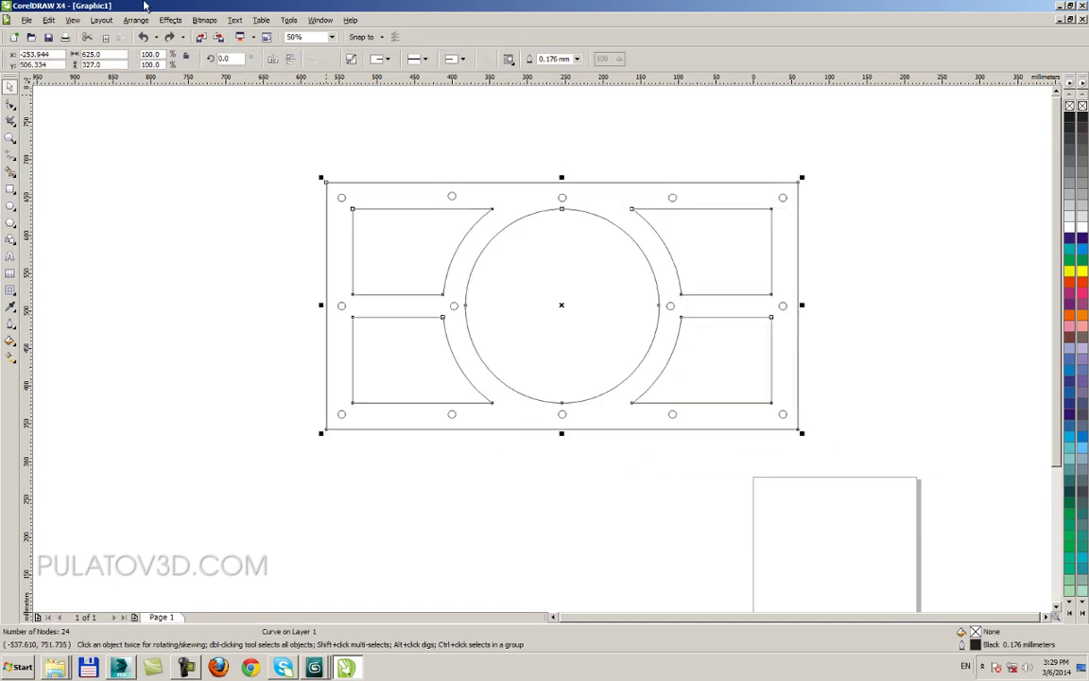
Step: Try to export the selected ceiling frame as an EPS file named Potolok
{"action": "left_click", "coordinate": [216, 37]}
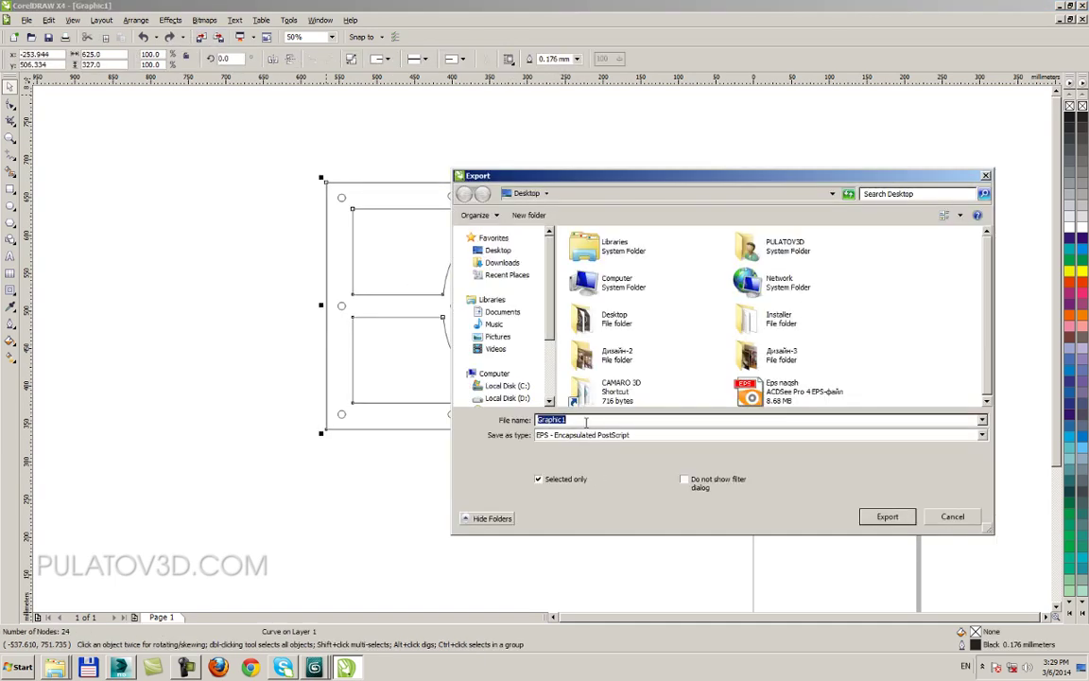
{"action": "type", "text": "Potolok"}
{"action": "key", "text": "Return"}
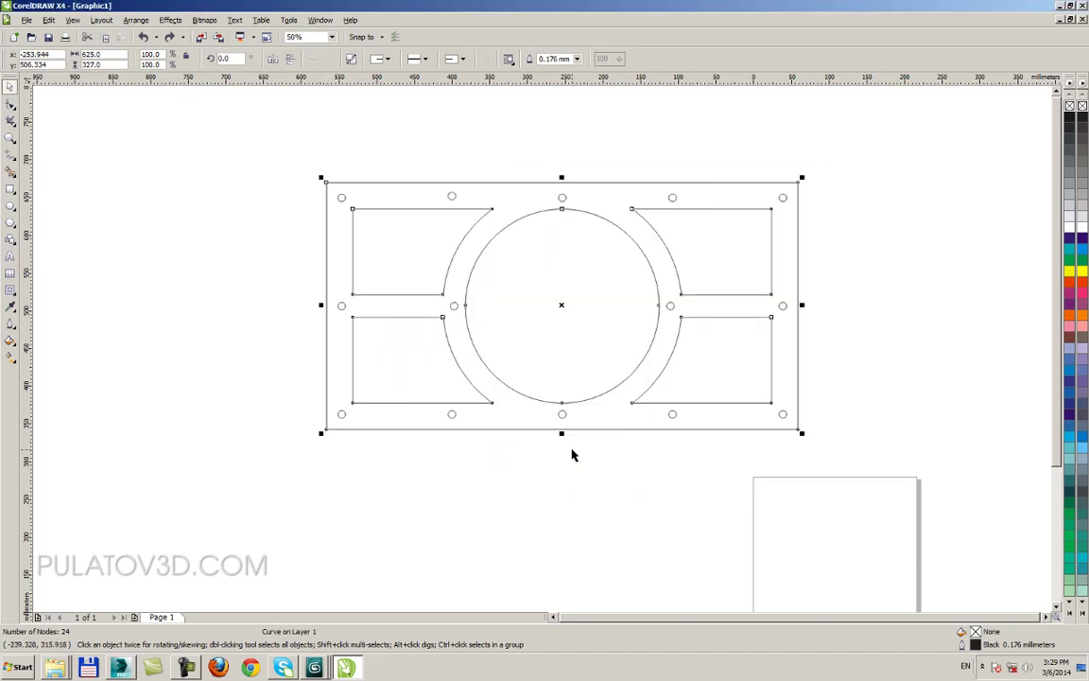
Step: Export only the selected ceiling frame to the Desktop as an AI file named Potolok with Adobe Illustrator 3.x compatibility
{"action": "left_click", "coordinate": [217, 37]}
{"action": "left_click", "coordinate": [617, 436]}
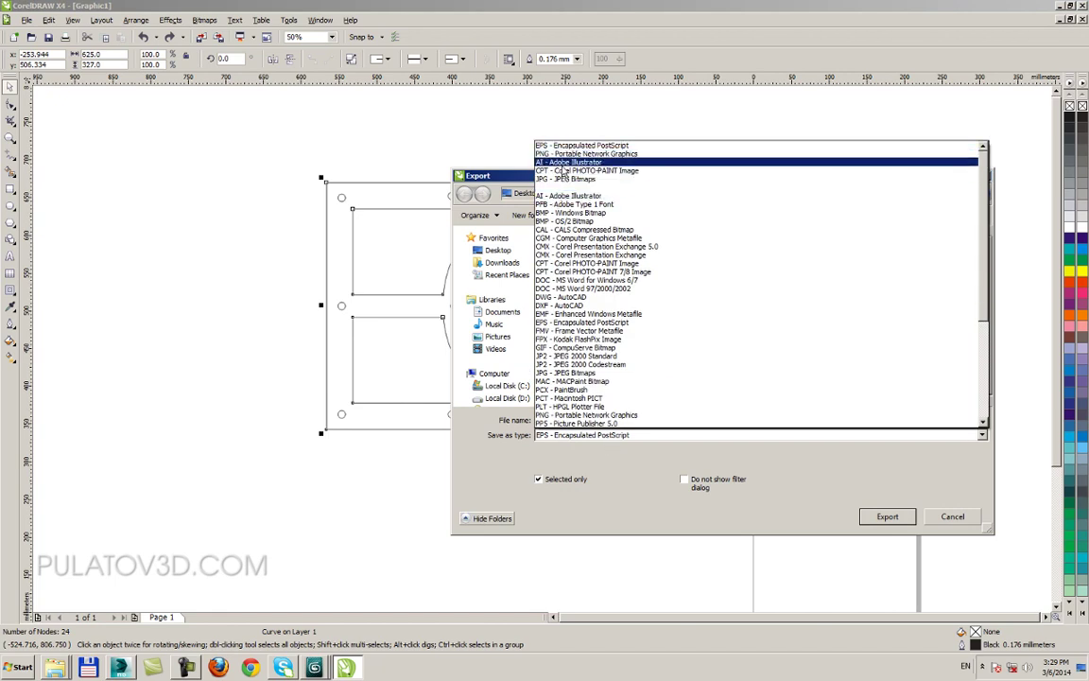
{"action": "left_click", "coordinate": [563, 164]}
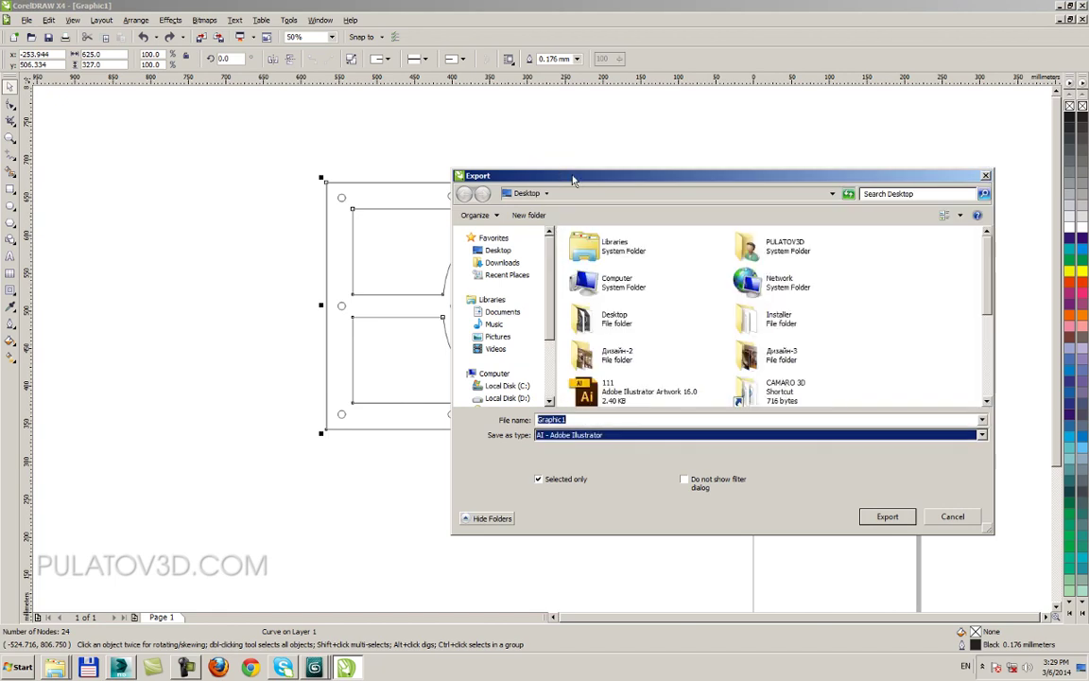
{"action": "left_click", "coordinate": [586, 433]}
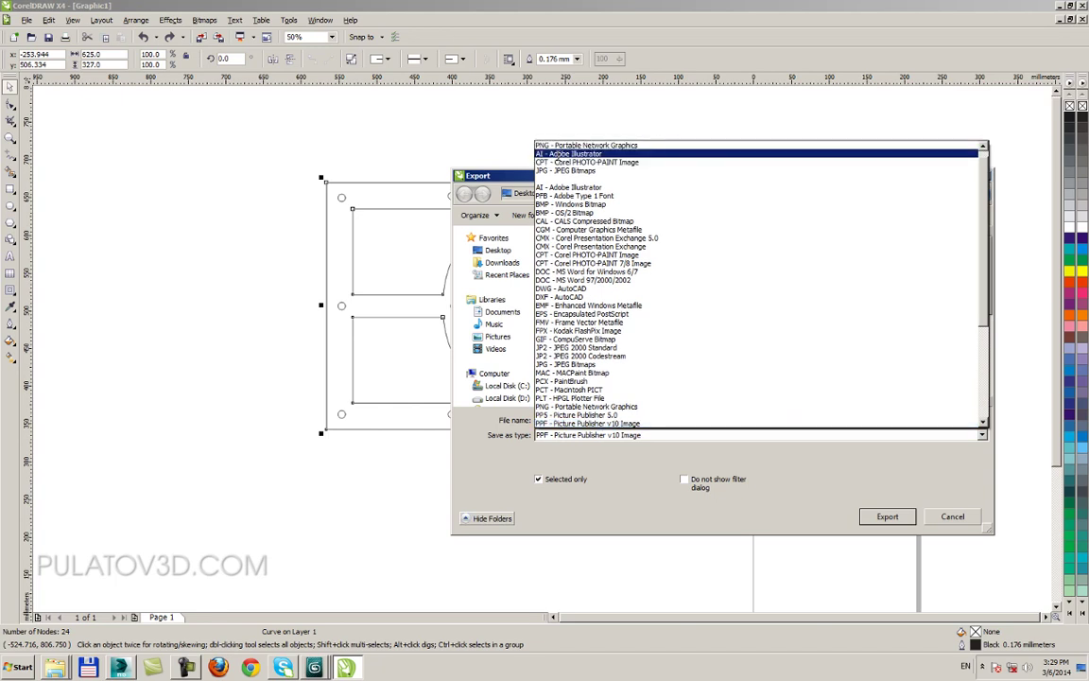
{"action": "left_click", "coordinate": [567, 153]}
{"action": "left_click", "coordinate": [592, 419]}
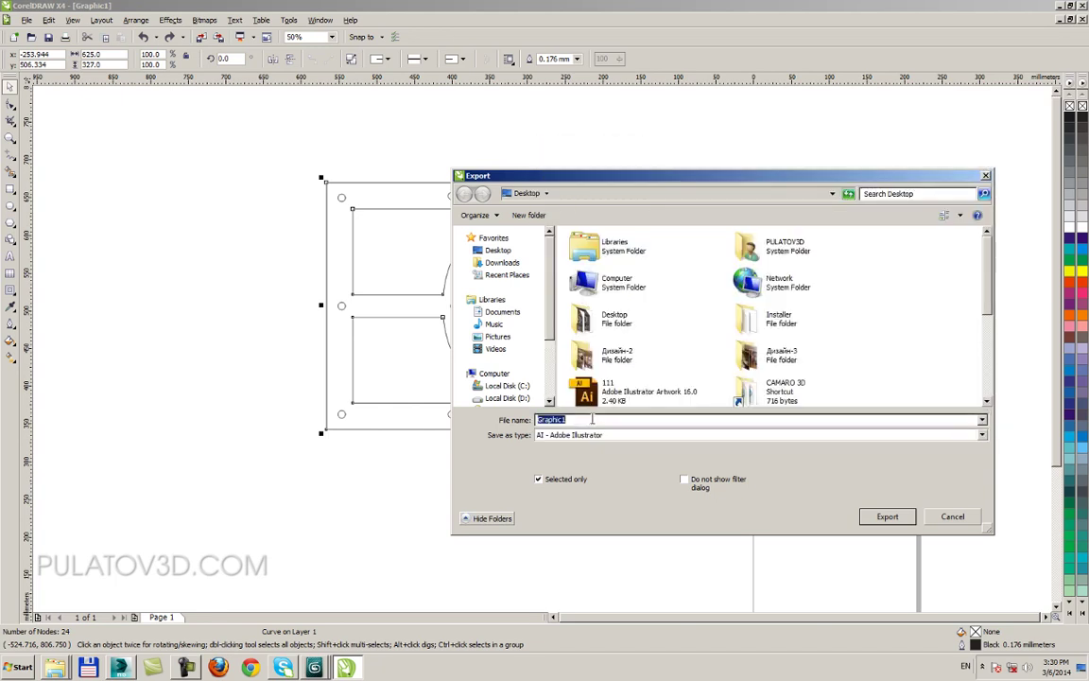
{"action": "type", "text": "Potolok"}
{"action": "key", "text": "Return"}
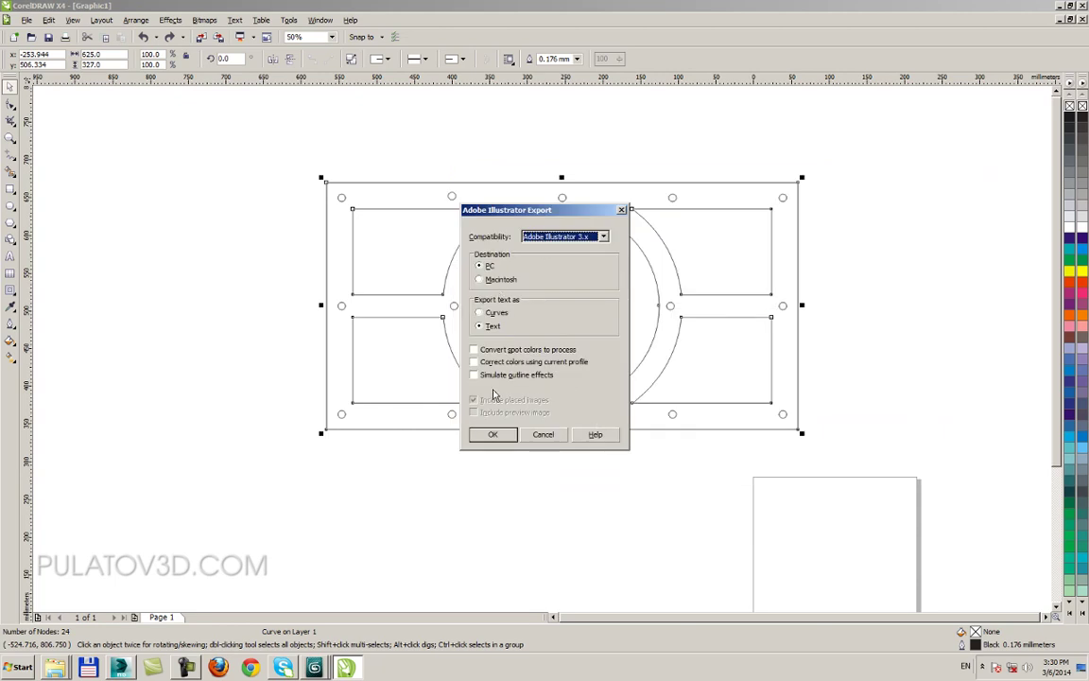
{"action": "left_click", "coordinate": [492, 434]}
{"action": "left_click", "coordinate": [459, 170]}
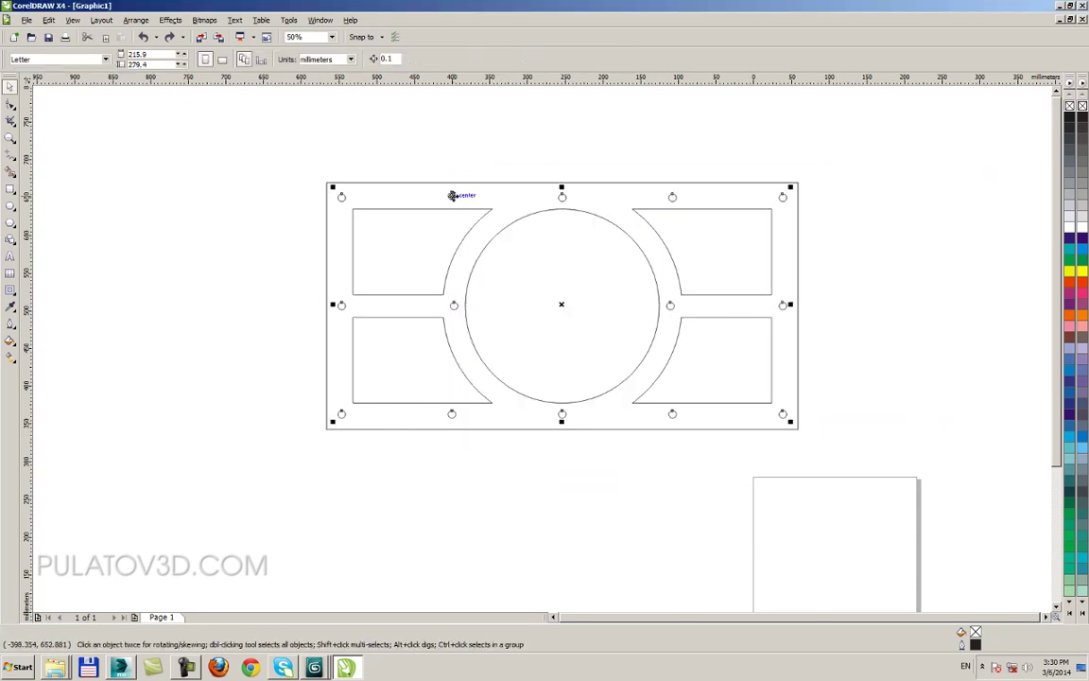
Step: Export the group of light circles to the Desktop as a separate AI file with Adobe Illustrator 3.x compatibility
{"action": "left_click", "coordinate": [452, 195]}
{"action": "left_click", "coordinate": [219, 37]}
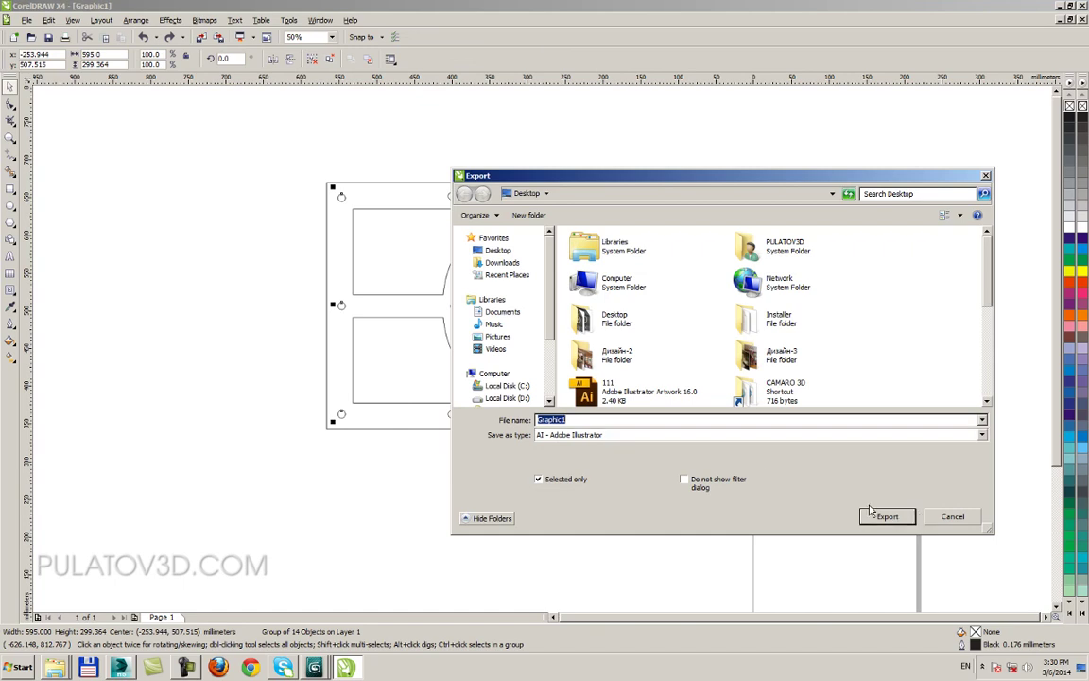
{"action": "key", "text": "BackSpace"}
{"action": "key", "text": "Return"}
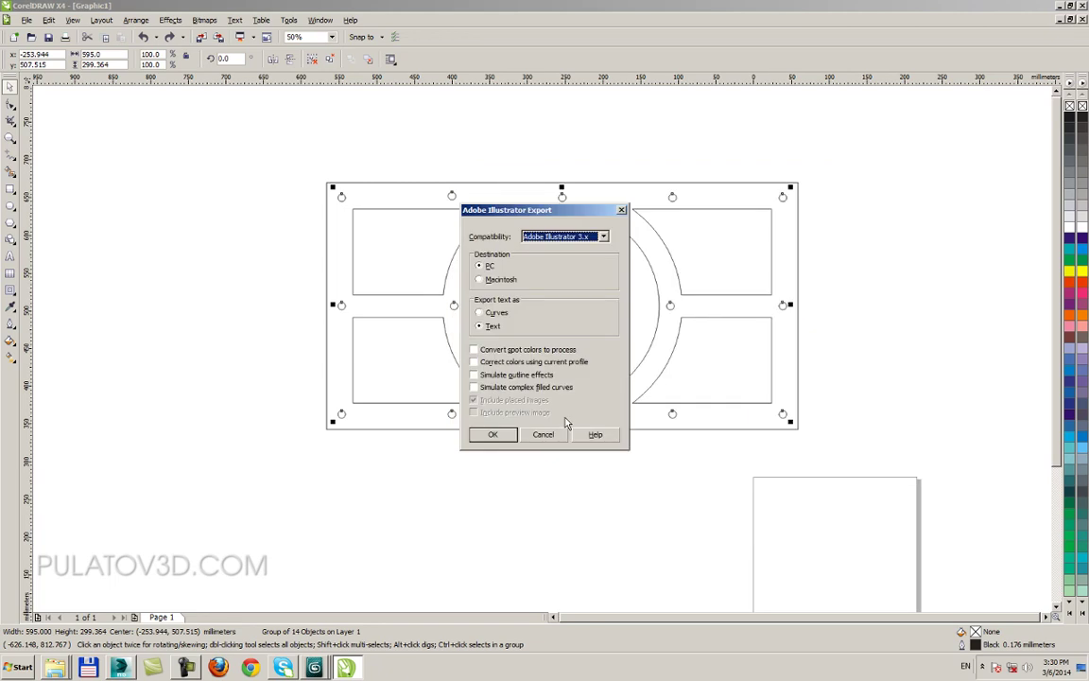
{"action": "left_click", "coordinate": [492, 434]}
{"action": "left_click", "coordinate": [529, 437]}
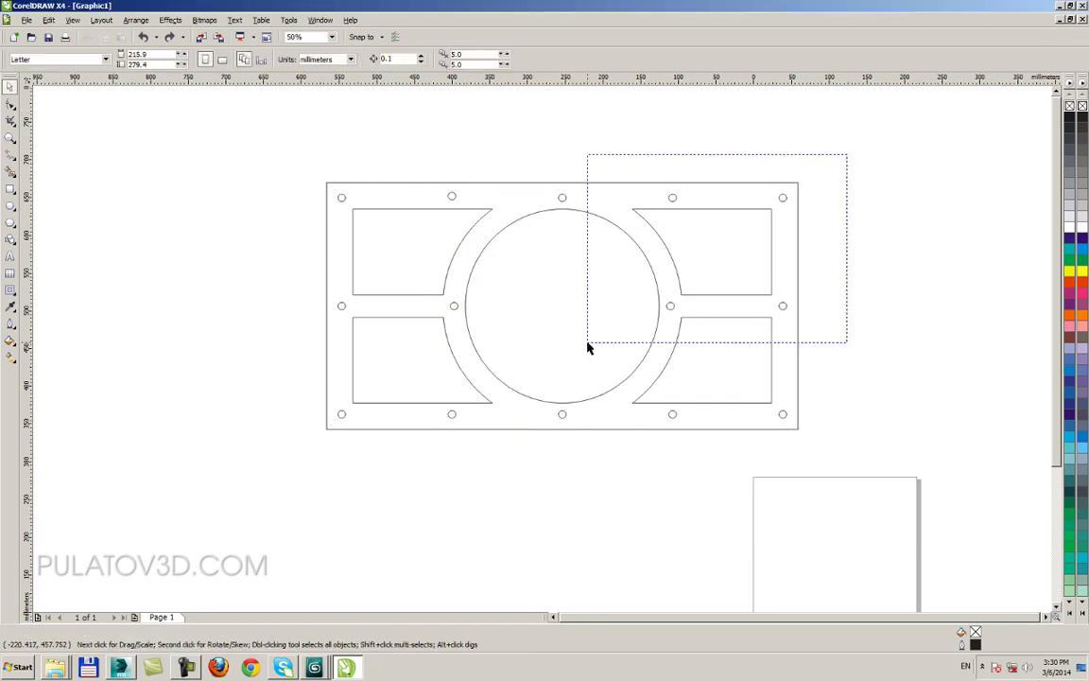